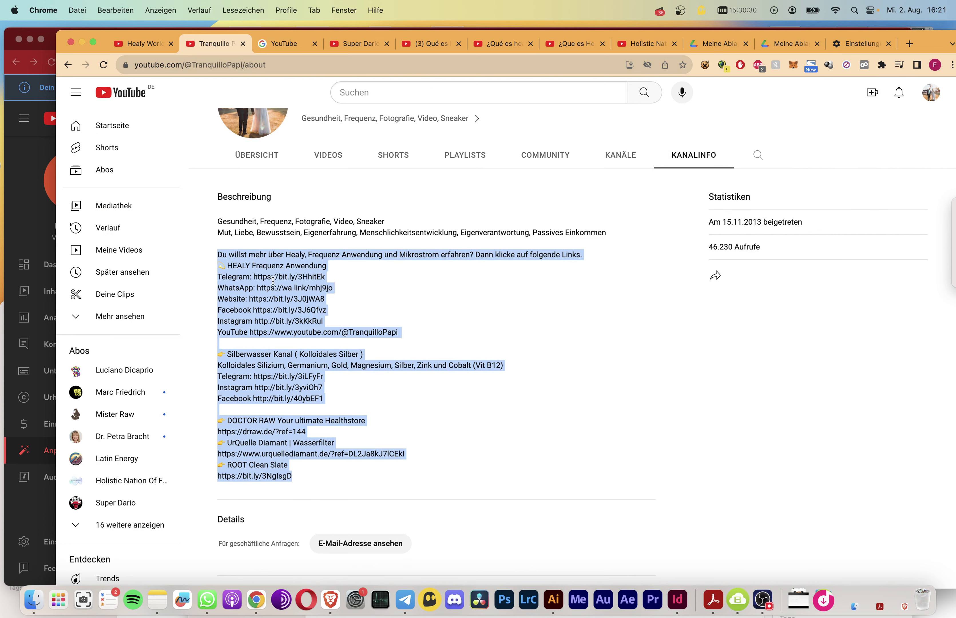
# Insert the copied channel description with its links into the empty description of the Frequenzen Für Deine Gesundheit channel in the other window.
pyautogui.scroll(5, 583, 358)
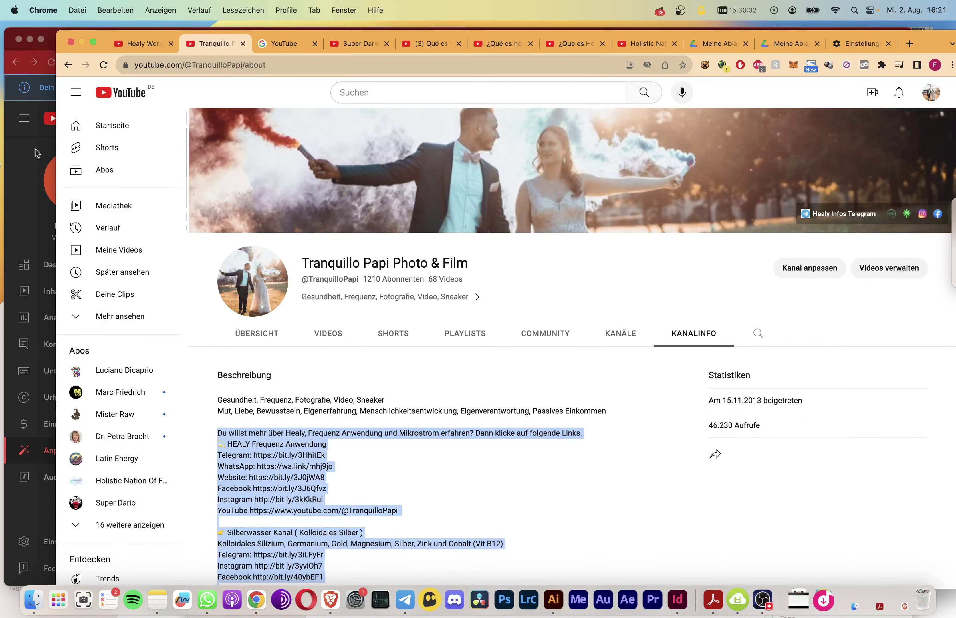
pyautogui.click(20, 148)
pyautogui.click(250, 459)
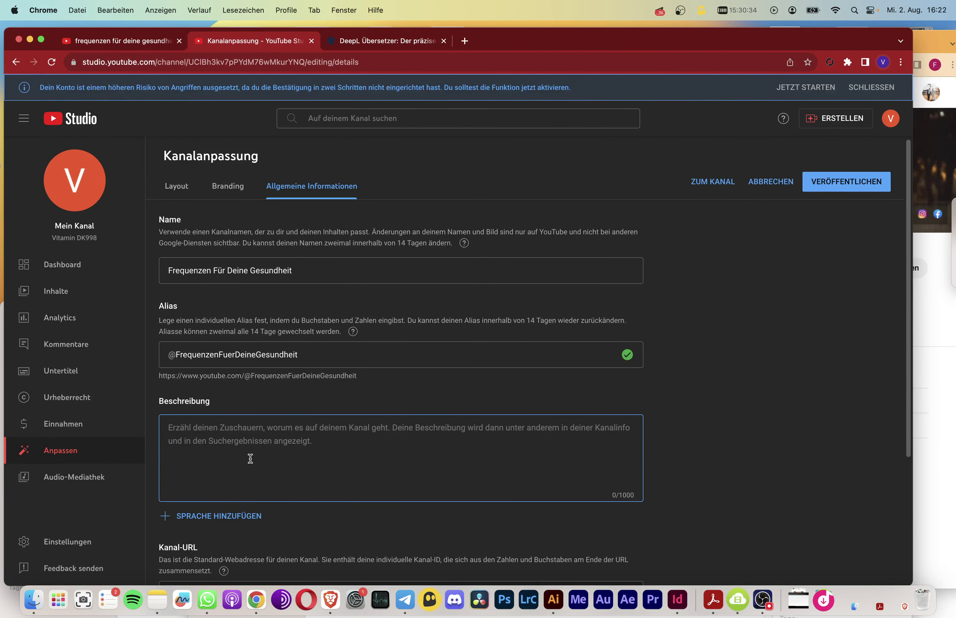
pyautogui.press('super+v')
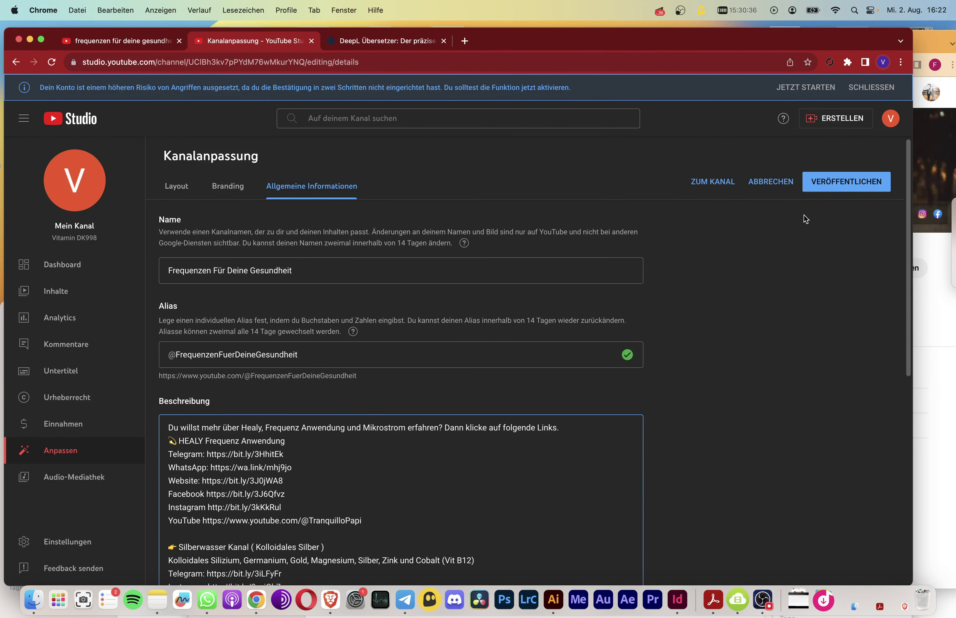
# Delete the whole Silberwasser Kanal block, including its Telegram, Instagram and Facebook links and the extra blank line, from the description.
pyautogui.scroll(-5, 382, 486)
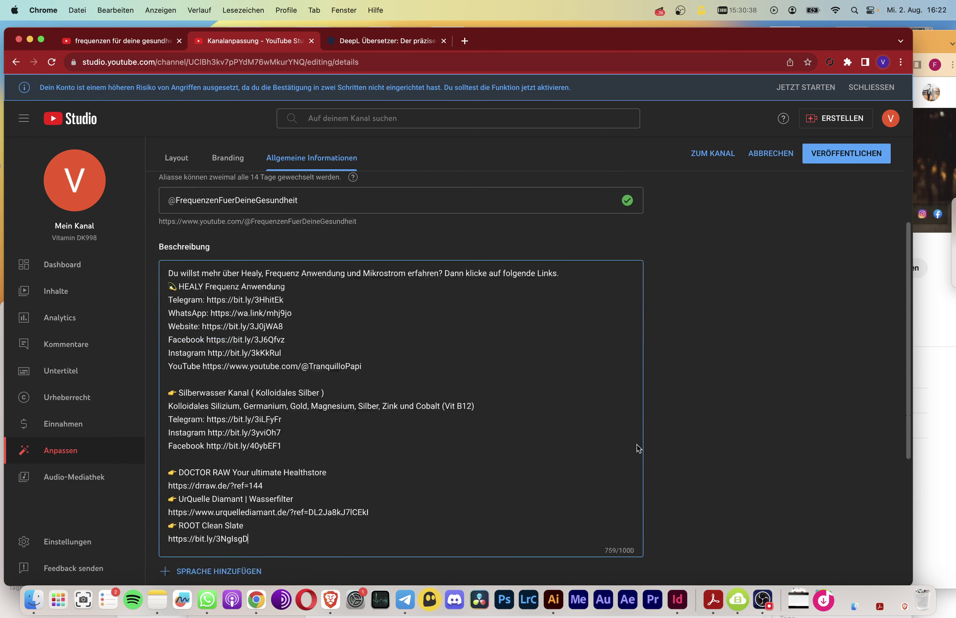
pyautogui.moveTo(282, 445); pyautogui.dragTo(169, 399)
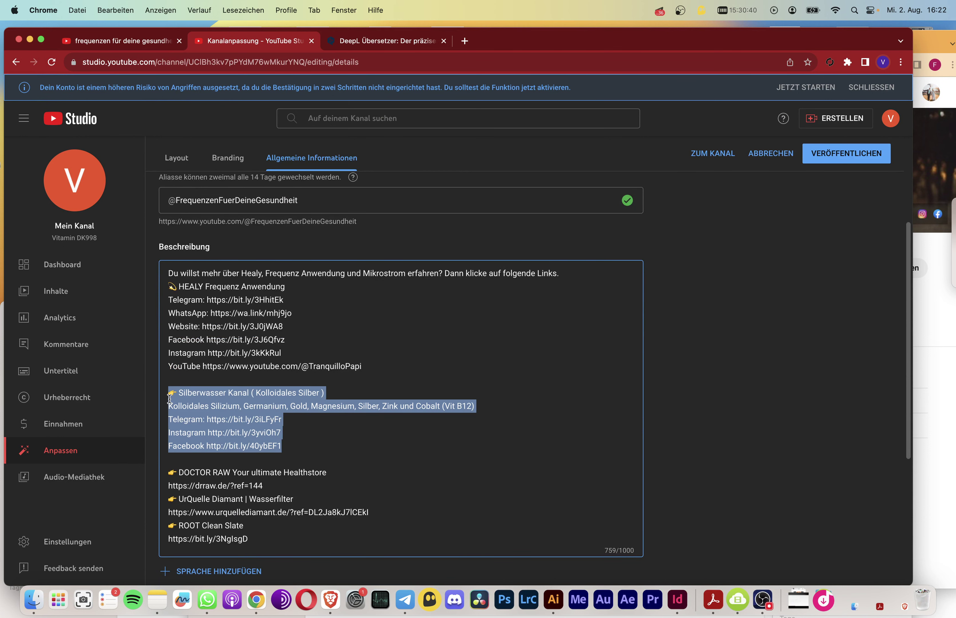
pyautogui.press('BackSpace')
pyautogui.press('BackSpace')
pyautogui.press('BackSpace')
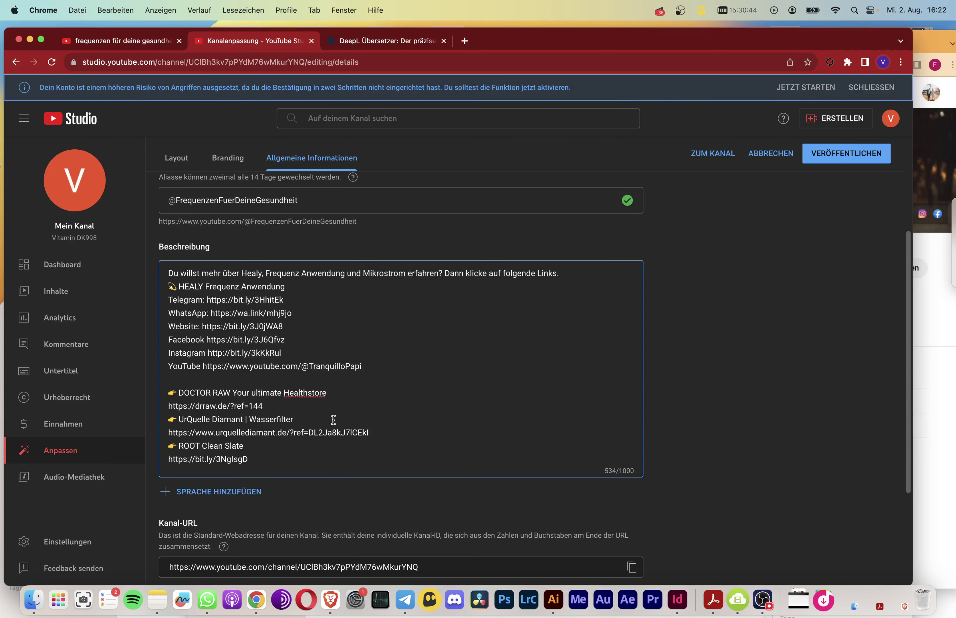
pyautogui.moveTo(265, 459); pyautogui.dragTo(169, 273)
pyautogui.press('BackSpace')
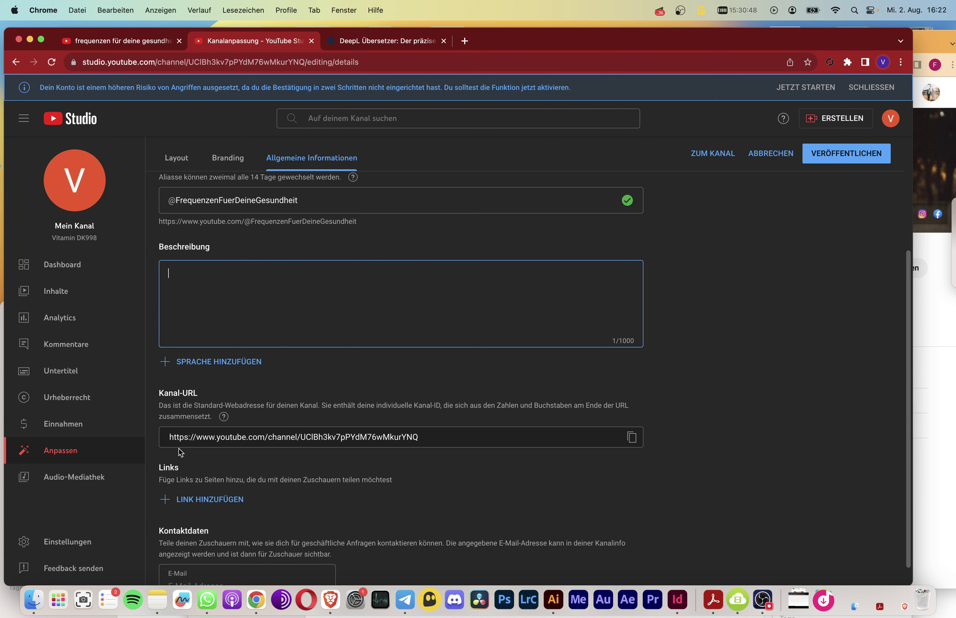
pyautogui.press('super+z')
# Delete the ROOT Clean Slate entry and its link from the end of the channel description.
pyautogui.click(269, 462)
pyautogui.moveTo(269, 462); pyautogui.dragTo(169, 447)
pyautogui.press('super+a')
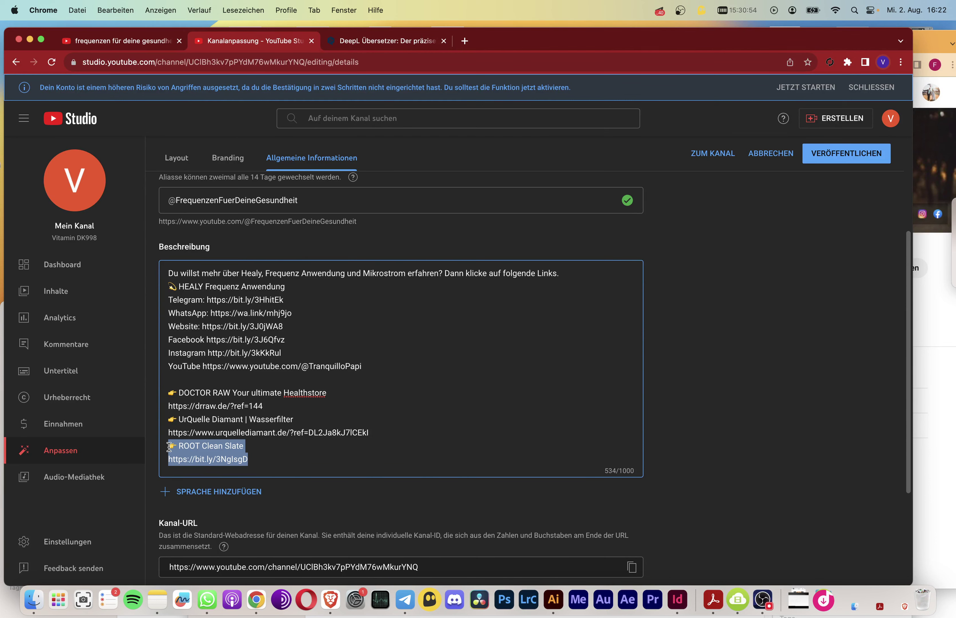
pyautogui.press('BackSpace')
pyautogui.scroll(2, 387, 413)
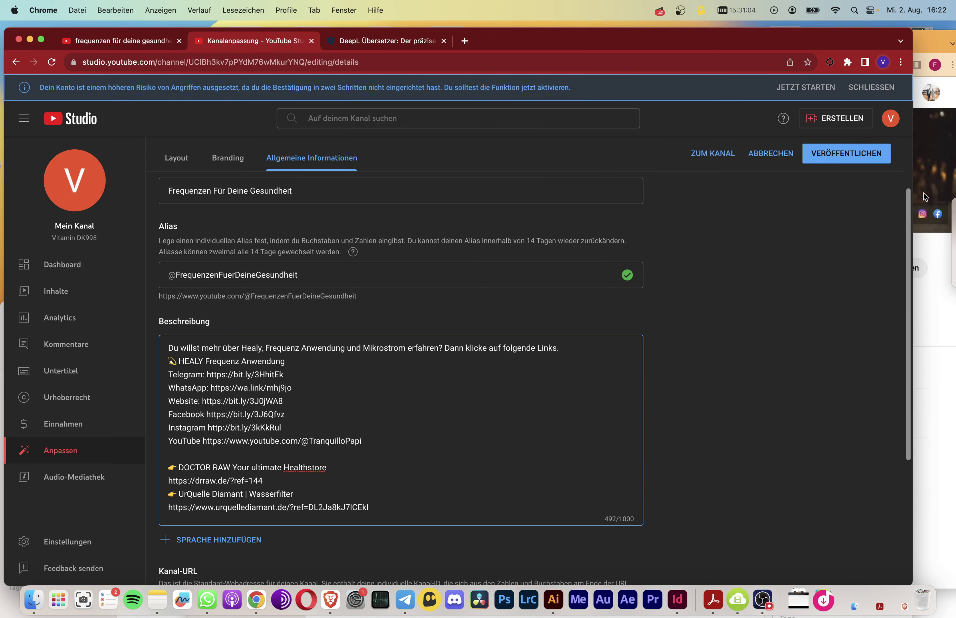
# Switch to the Tranquillo Papi browser window and open the details of its video published on 15.07.2023 in YouTube Studio.
pyautogui.click(926, 315)
pyautogui.moveTo(926, 115)
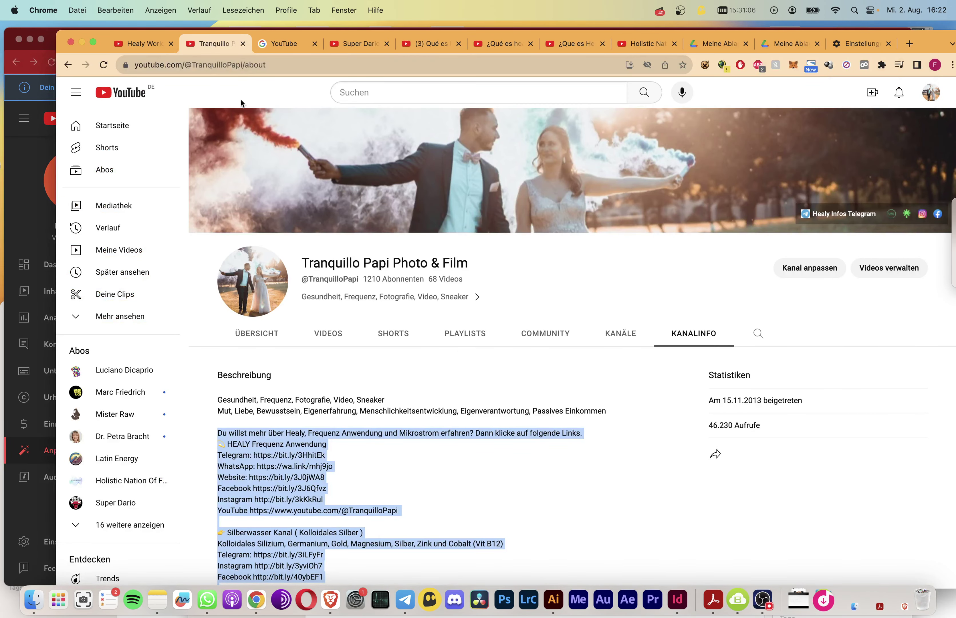
pyautogui.click(930, 93)
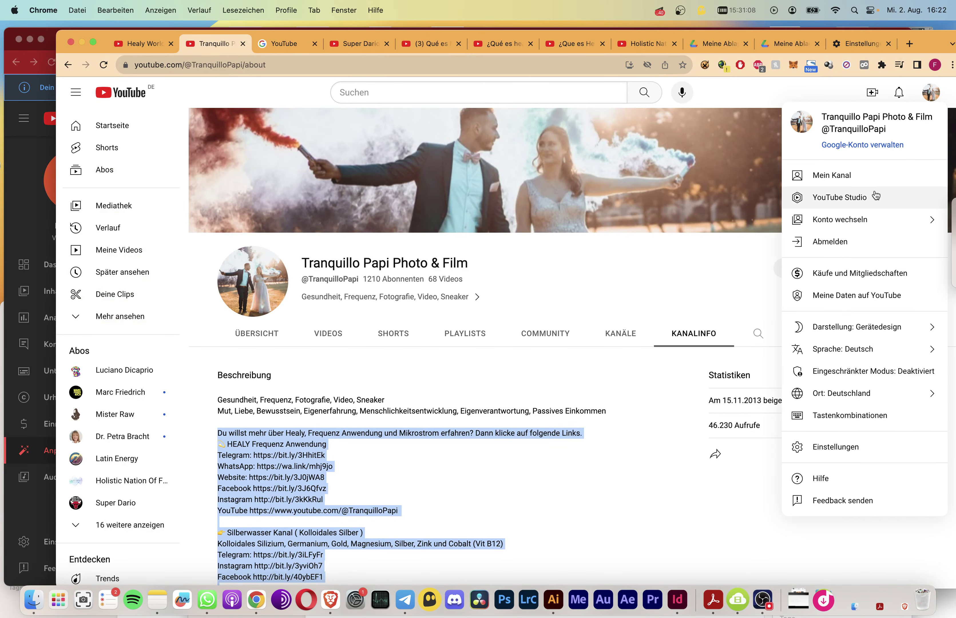
pyautogui.click(864, 201)
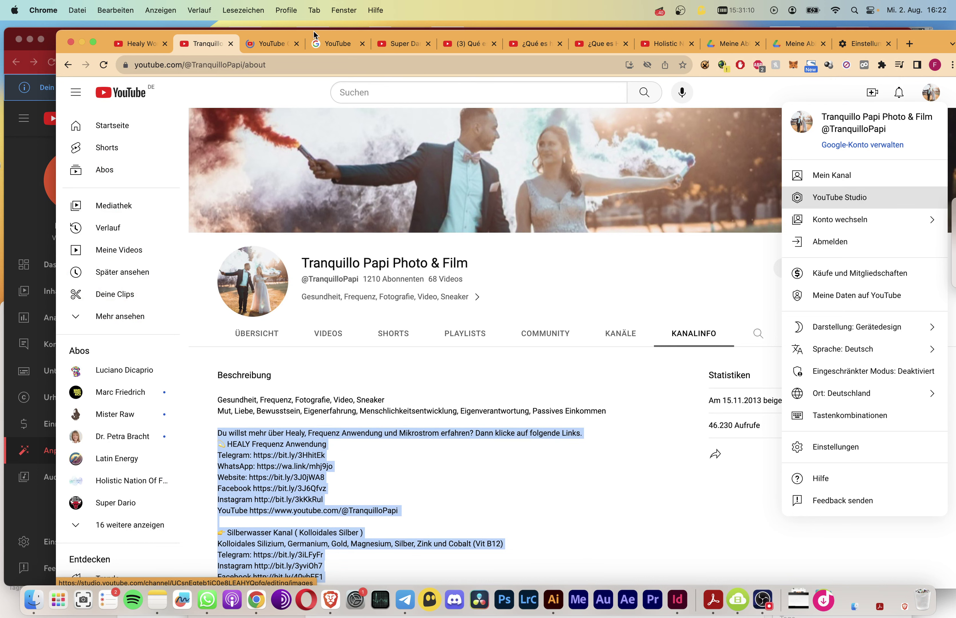
pyautogui.click(271, 42)
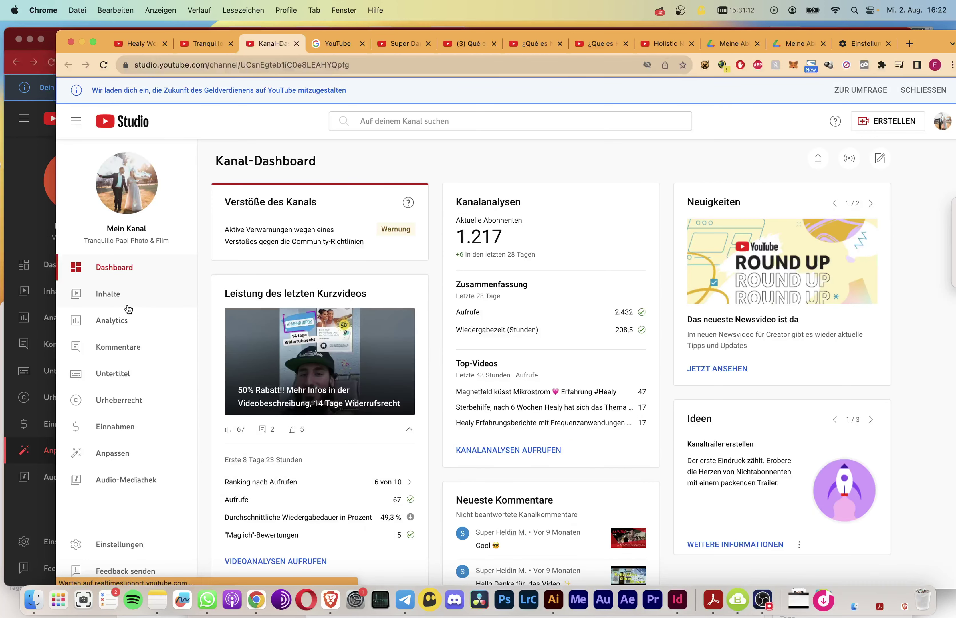
pyautogui.click(121, 302)
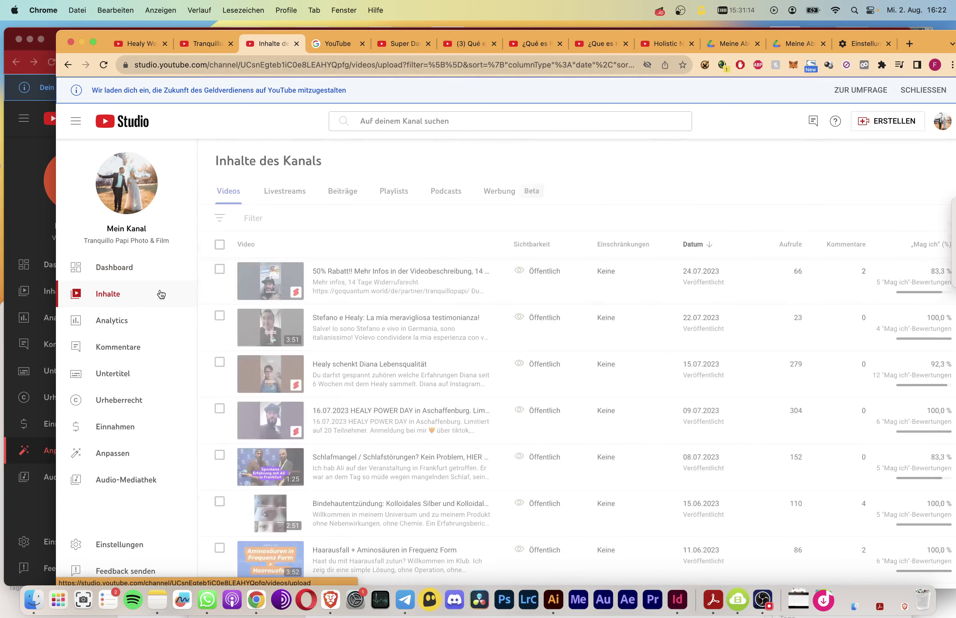
pyautogui.click(386, 364)
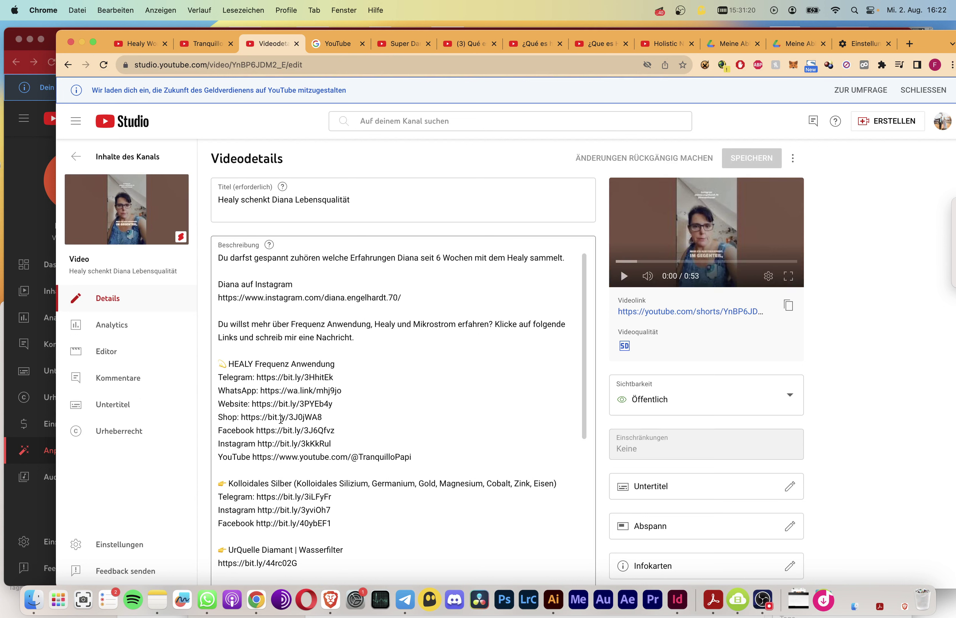
# Copy the Website and Shop link lines from the video description and replace the Website line in the new channel's description with them.
pyautogui.moveTo(336, 420); pyautogui.dragTo(221, 409)
pyautogui.press('super+c')
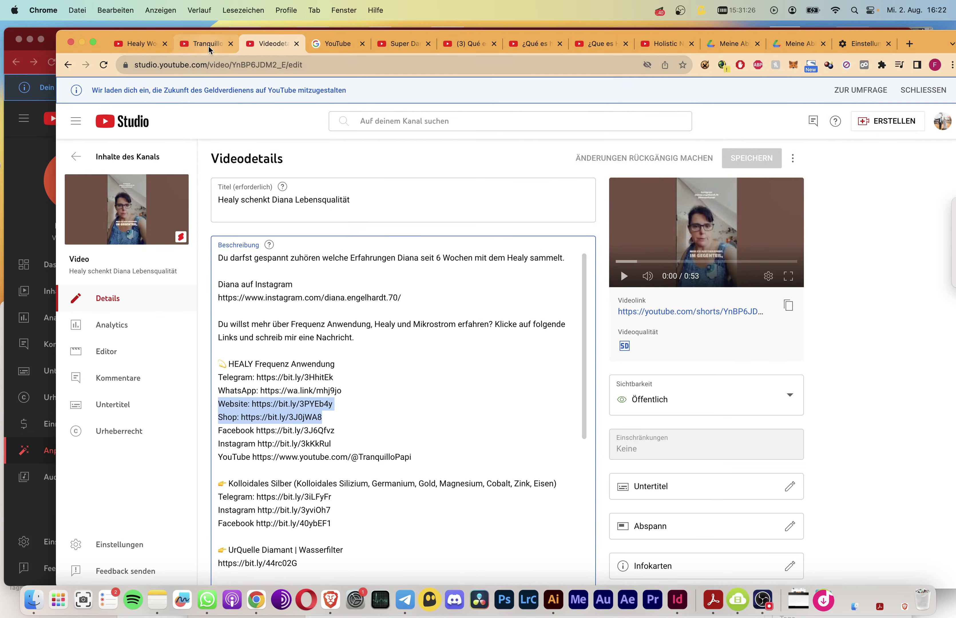
pyautogui.click(33, 180)
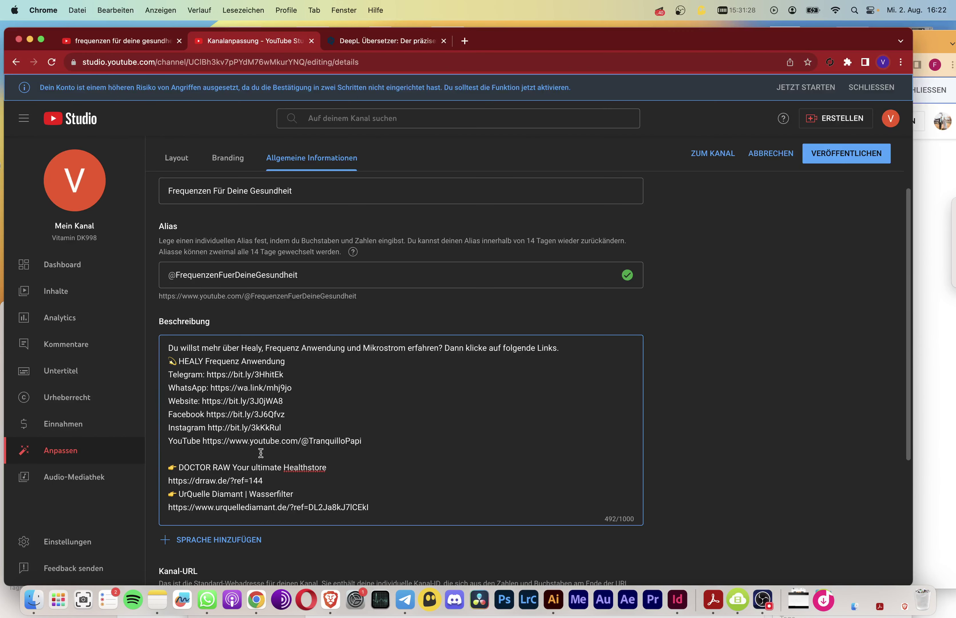
pyautogui.moveTo(286, 401); pyautogui.dragTo(169, 401)
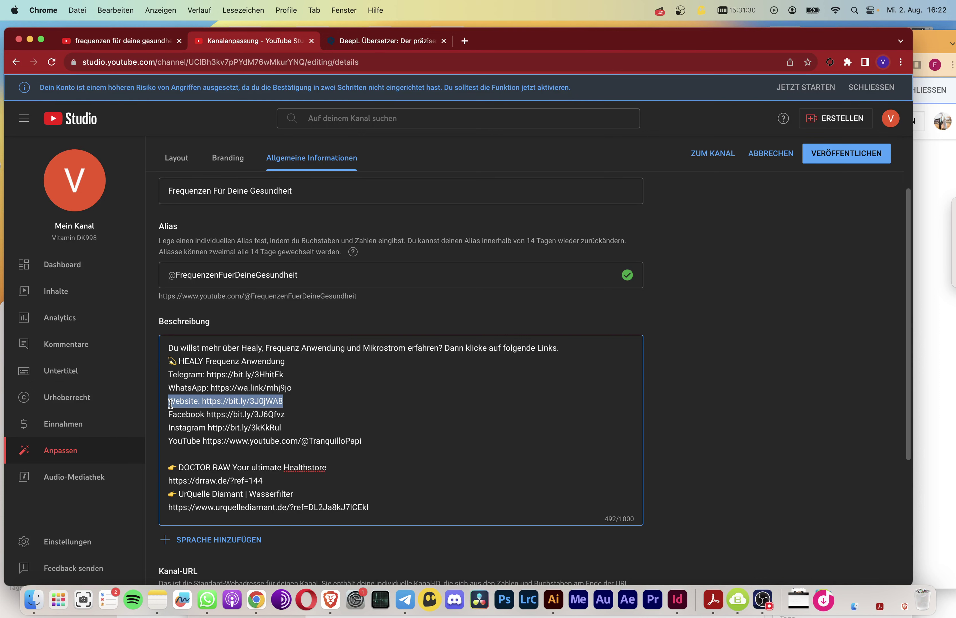
pyautogui.press('super+v')
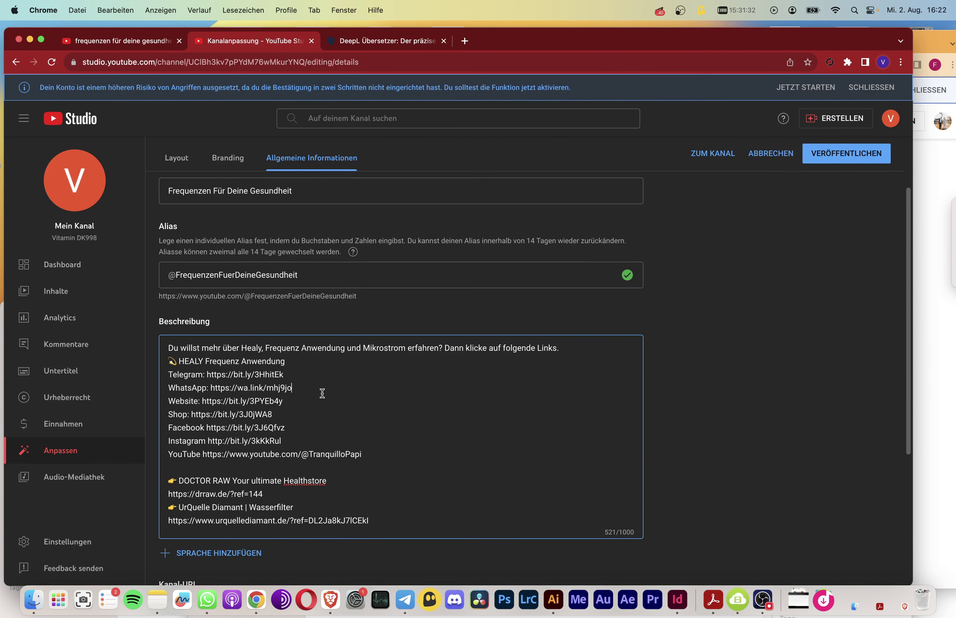
pyautogui.scroll(3, 470, 445)
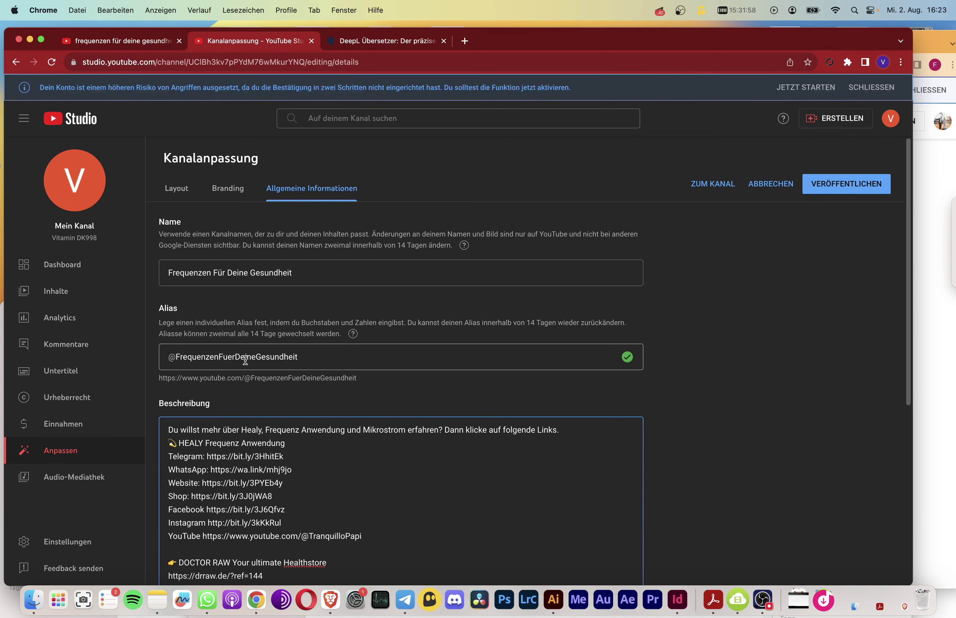
pyautogui.click(256, 357)
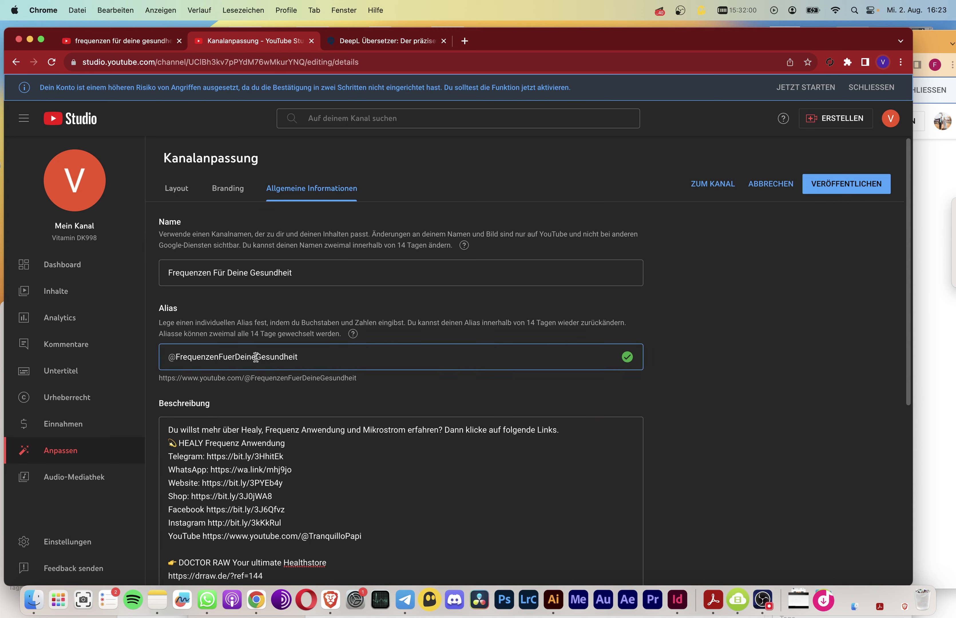
pyautogui.moveTo(159, 308); pyautogui.dragTo(168, 308)
pyautogui.moveTo(308, 362); pyautogui.dragTo(172, 356)
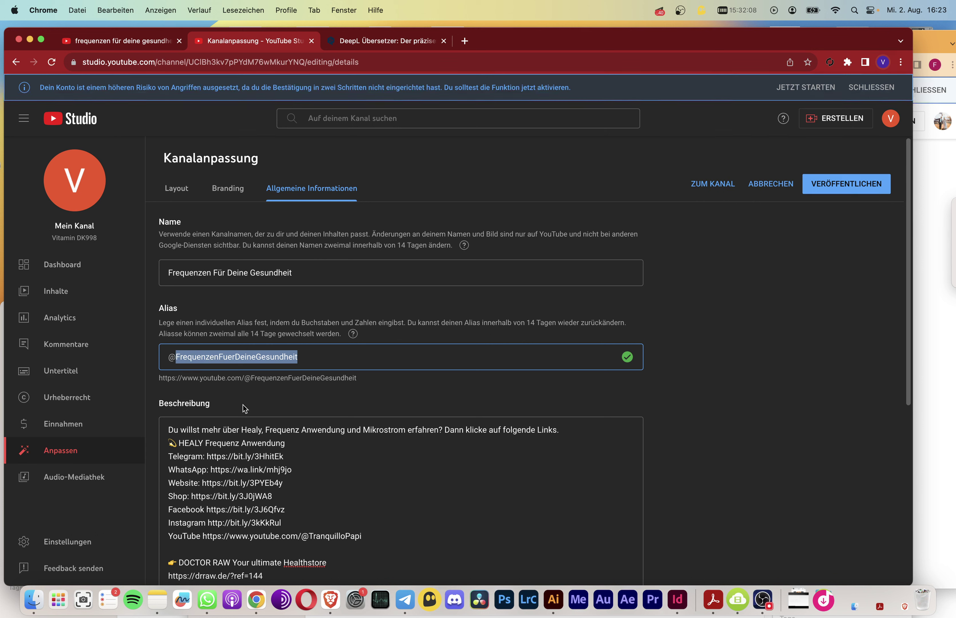
pyautogui.click(282, 483)
pyautogui.moveTo(282, 483); pyautogui.dragTo(206, 484)
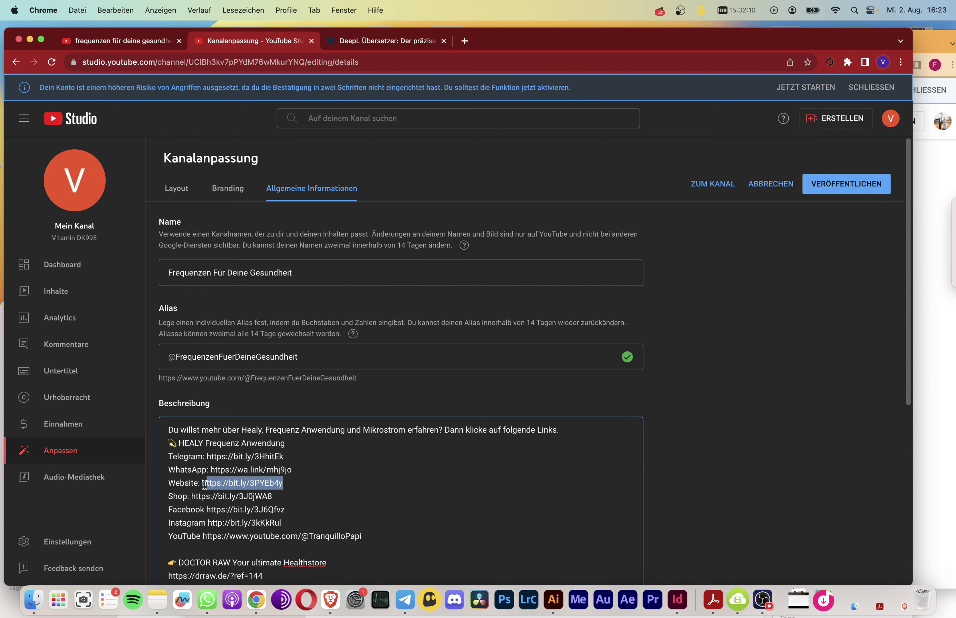
pyautogui.moveTo(364, 535); pyautogui.dragTo(210, 538)
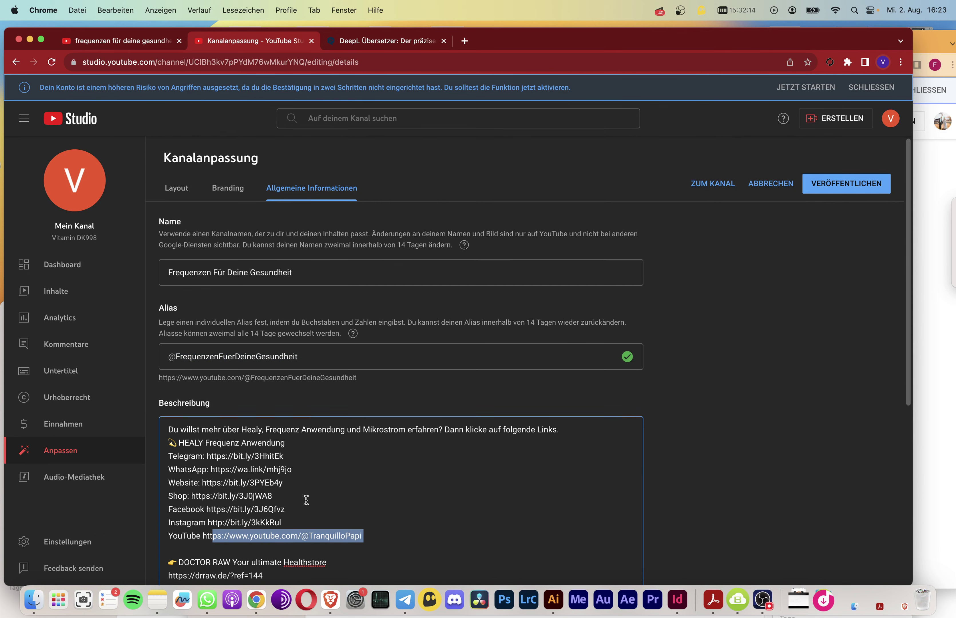
pyautogui.scroll(-3, 305, 558)
pyautogui.click(378, 431)
pyautogui.moveTo(378, 431); pyautogui.dragTo(304, 431)
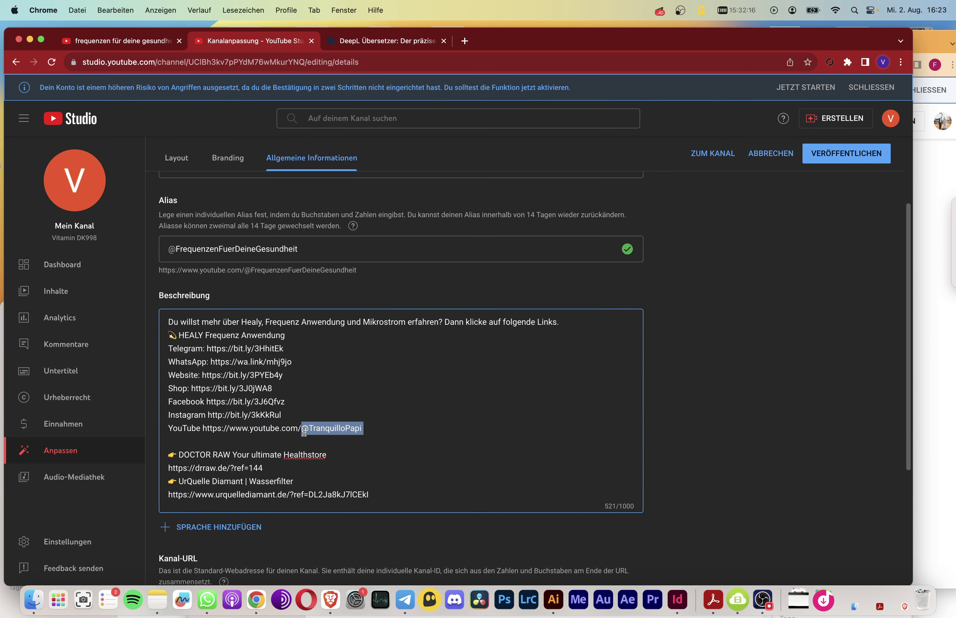
pyautogui.click(306, 430)
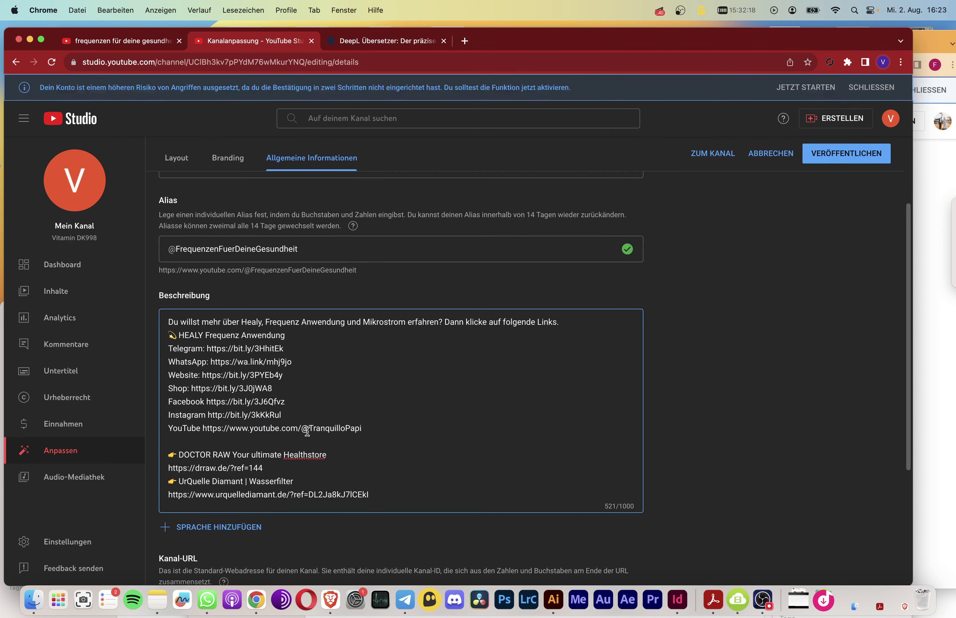
pyautogui.moveTo(305, 431); pyautogui.dragTo(301, 432)
# View the public page of the short opened in the other channel's Studio, close it and return to the video details.
pyautogui.click(932, 216)
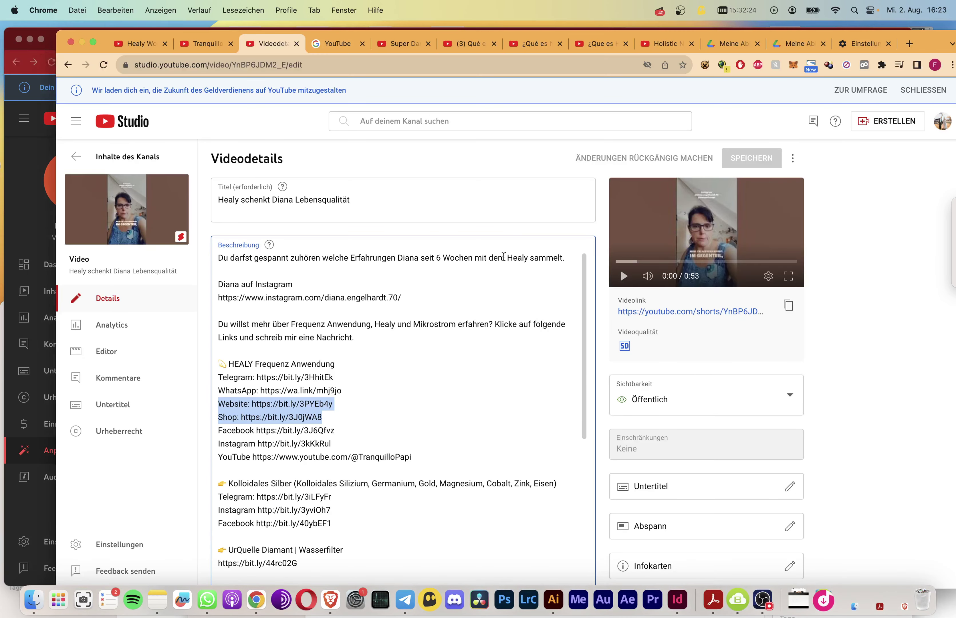
pyautogui.click(714, 311)
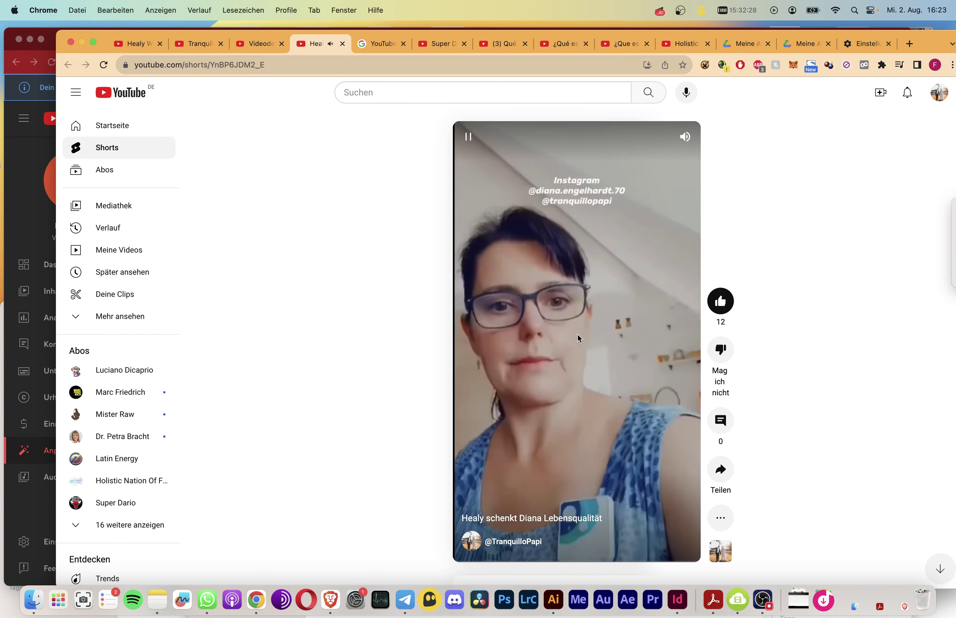
pyautogui.click(342, 44)
pyautogui.click(197, 44)
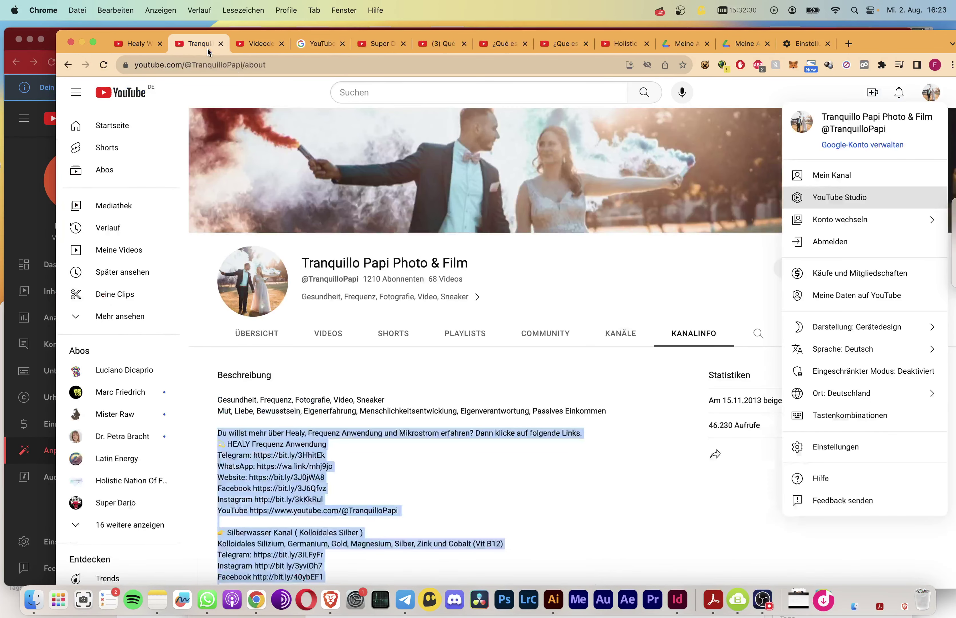
pyautogui.hotkey('ctrl', 'Tab')
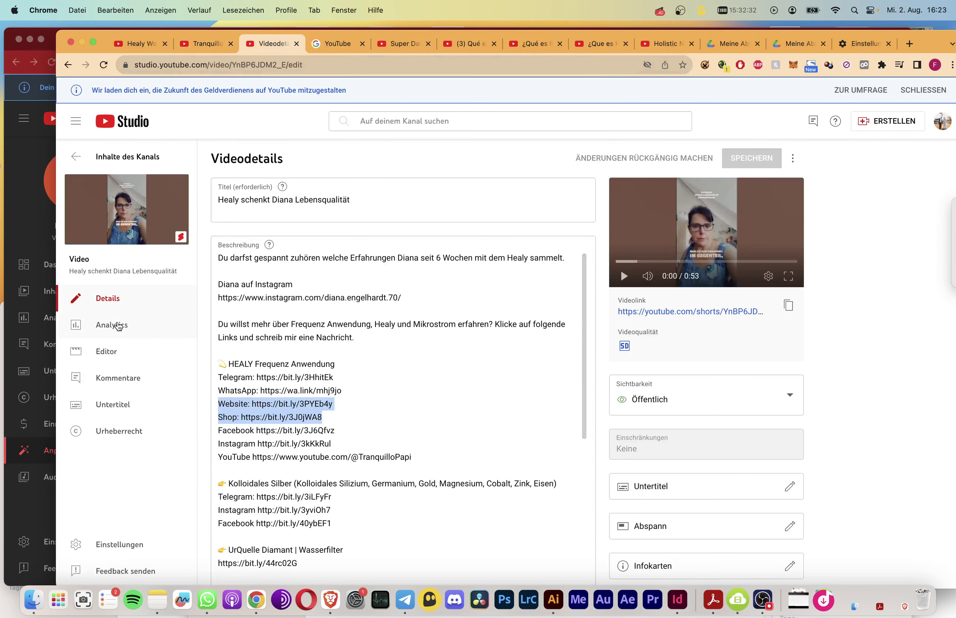
# Open the video "Schlafmangel / Schlafstörungen? Kein Problem, HIER die Lösung!" on YouTube, pause it and examine the YouTube link in its full description.
pyautogui.click(76, 156)
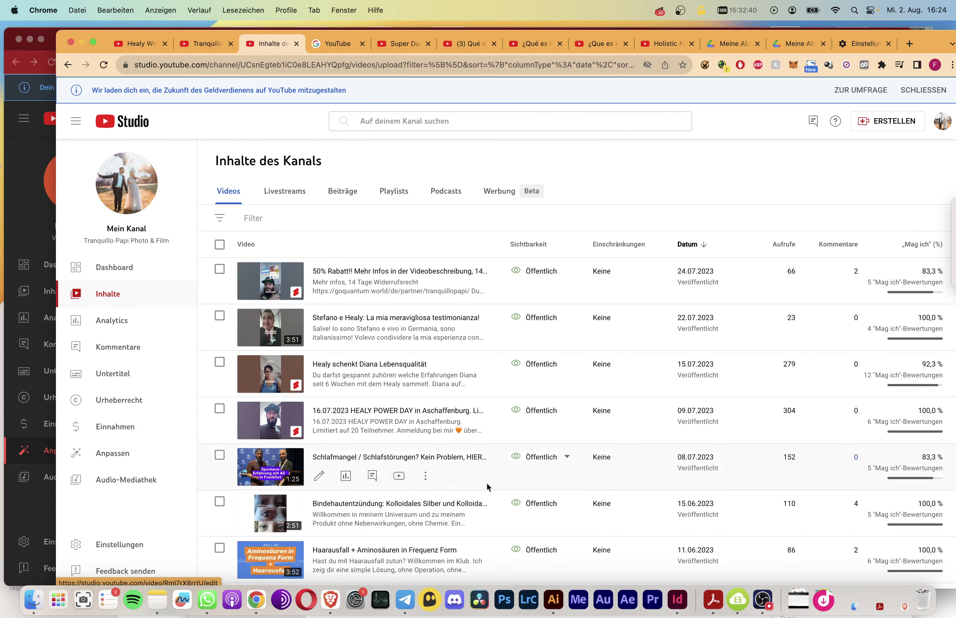
pyautogui.click(399, 476)
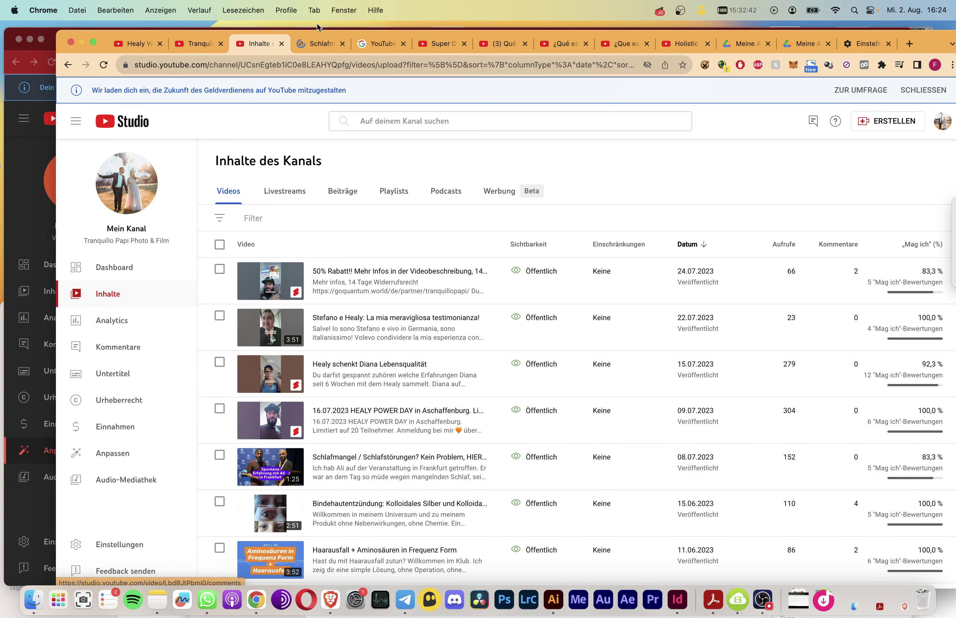
pyautogui.click(318, 42)
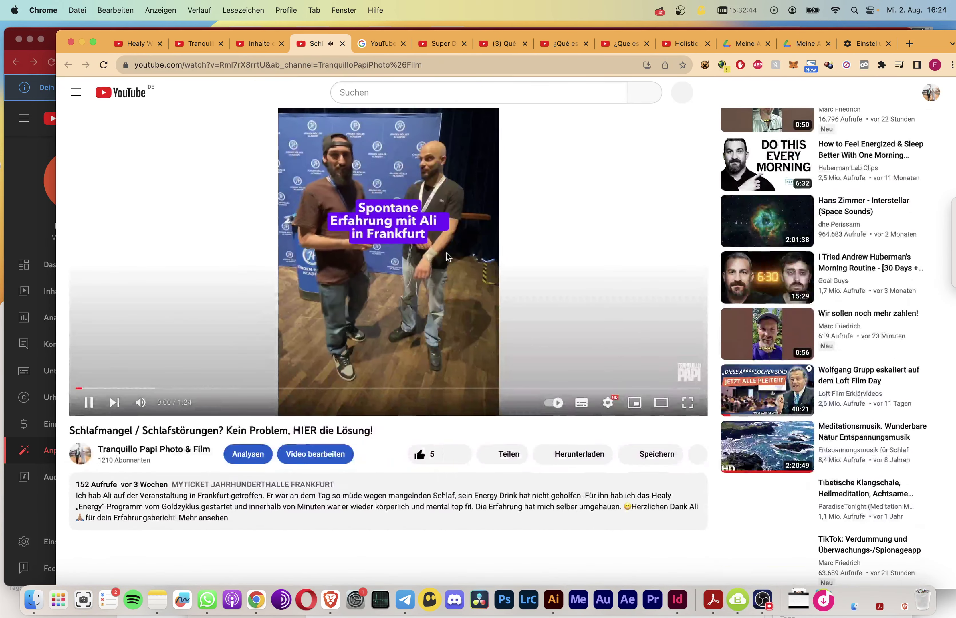
pyautogui.click(489, 353)
pyautogui.scroll(-4, 489, 352)
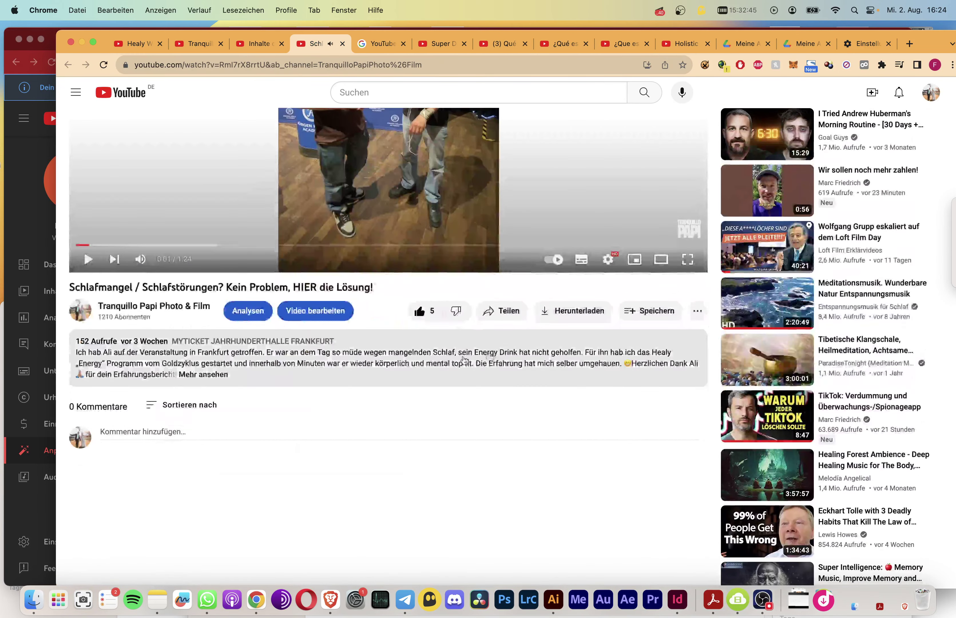
pyautogui.click(202, 374)
pyautogui.scroll(-5, 356, 422)
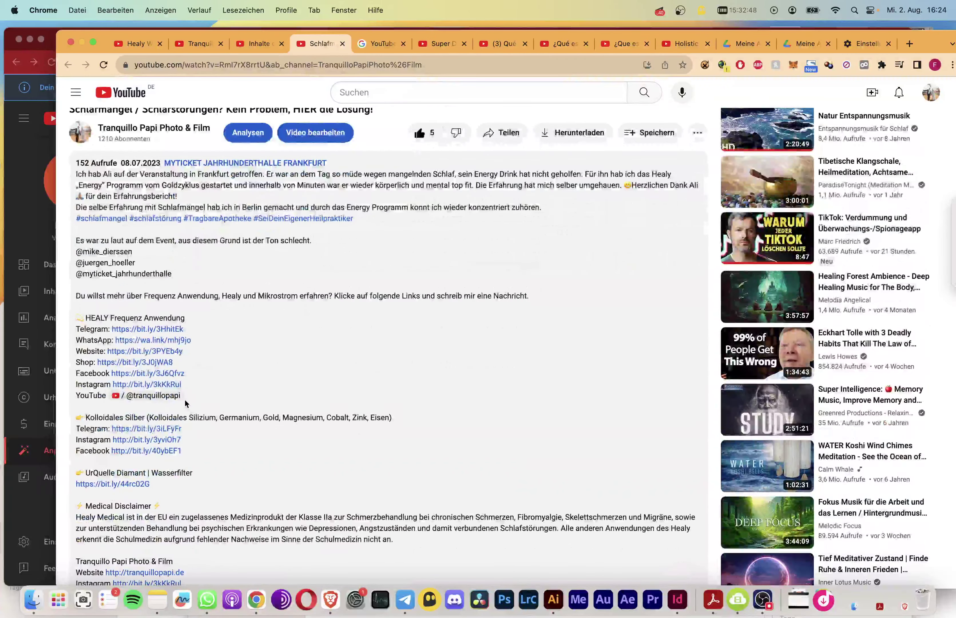
# Examine the YouTube handle entries in the Healy and Tranquillo Papi Photo & Film link lists of the video description.
pyautogui.moveTo(190, 397); pyautogui.dragTo(77, 398)
pyautogui.click(83, 398)
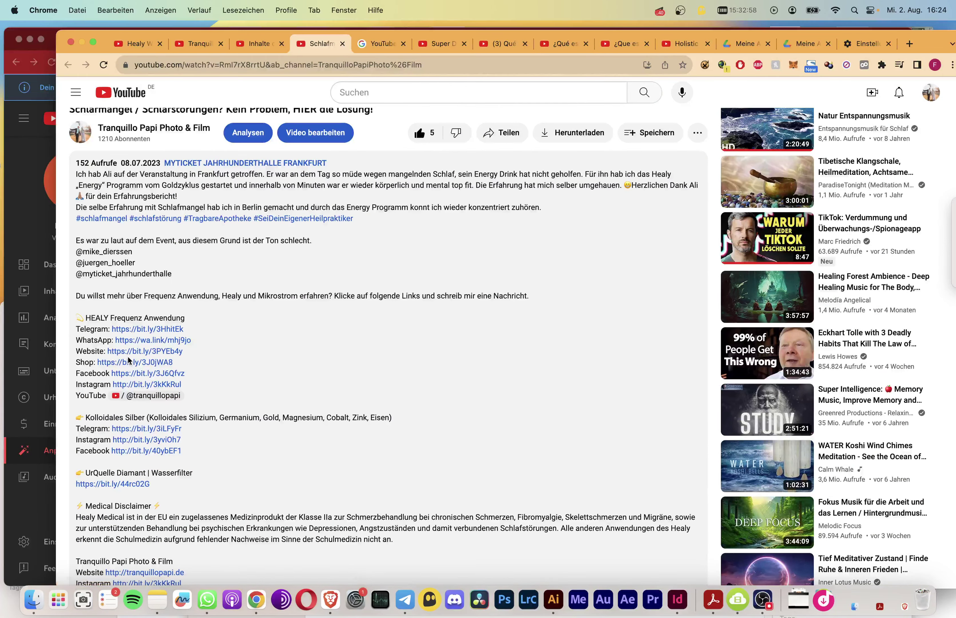
pyautogui.scroll(-5, 212, 454)
pyautogui.scroll(-3, 214, 456)
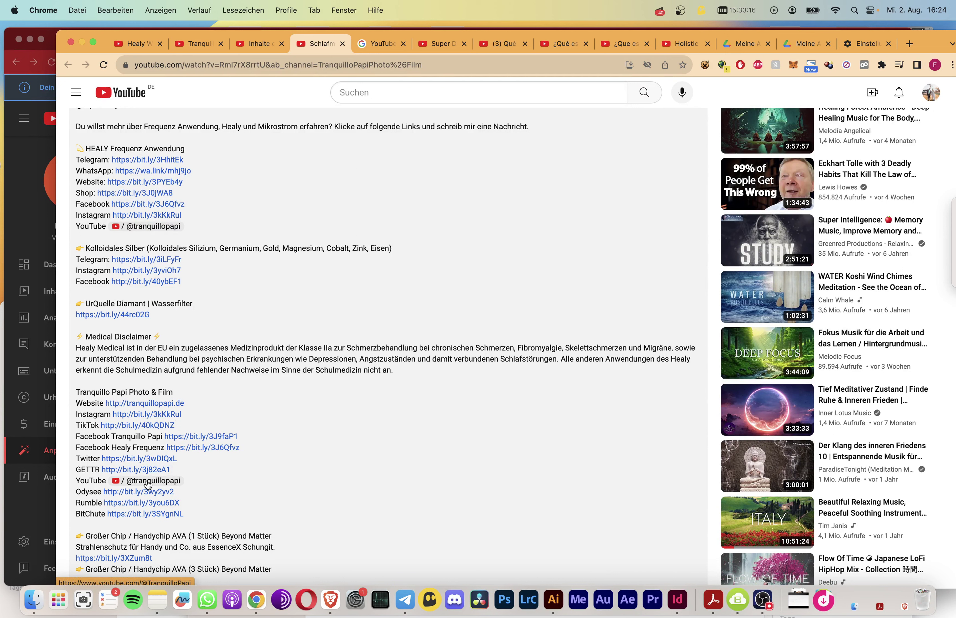
pyautogui.scroll(15, 316, 501)
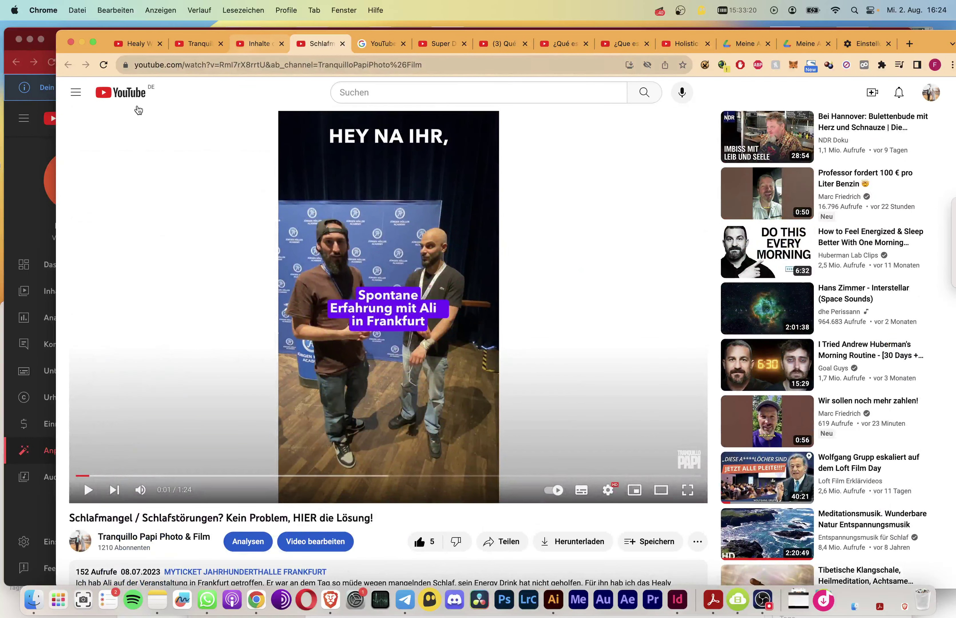
# Return to the new channel's customization page and change the channel name to "Frequenzen für Deine Gesundheit".
pyautogui.click(14, 168)
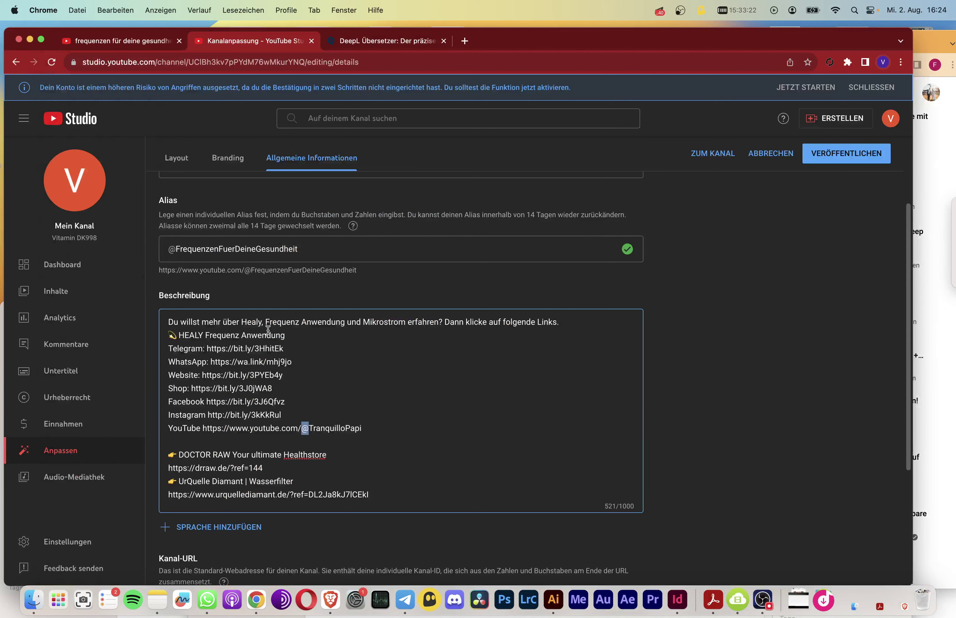
pyautogui.click(257, 250)
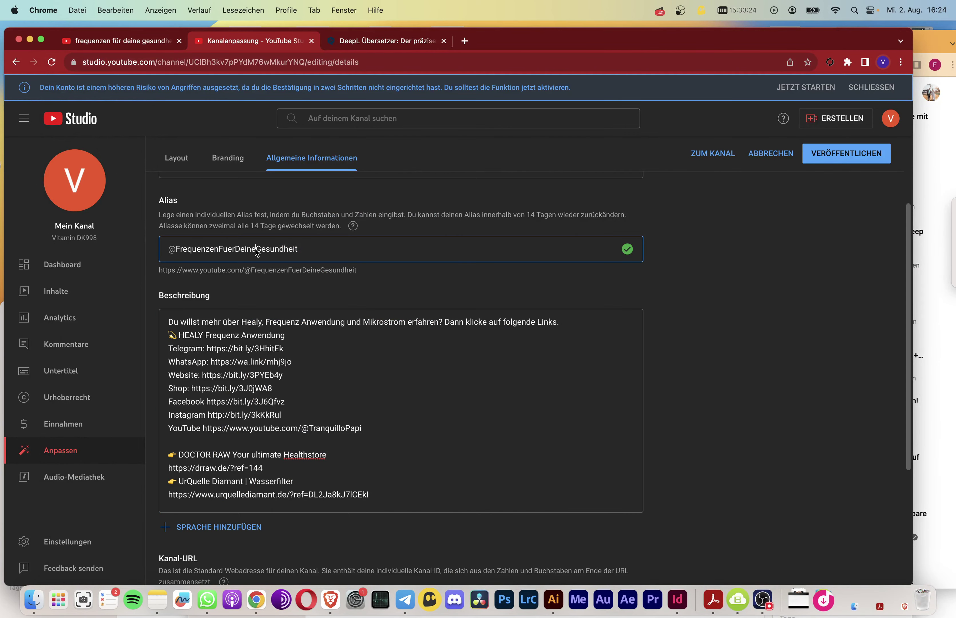
pyautogui.scroll(3, 427, 334)
pyautogui.moveTo(305, 268); pyautogui.dragTo(254, 268)
pyautogui.moveTo(169, 267); pyautogui.dragTo(309, 270)
pyautogui.click(312, 268)
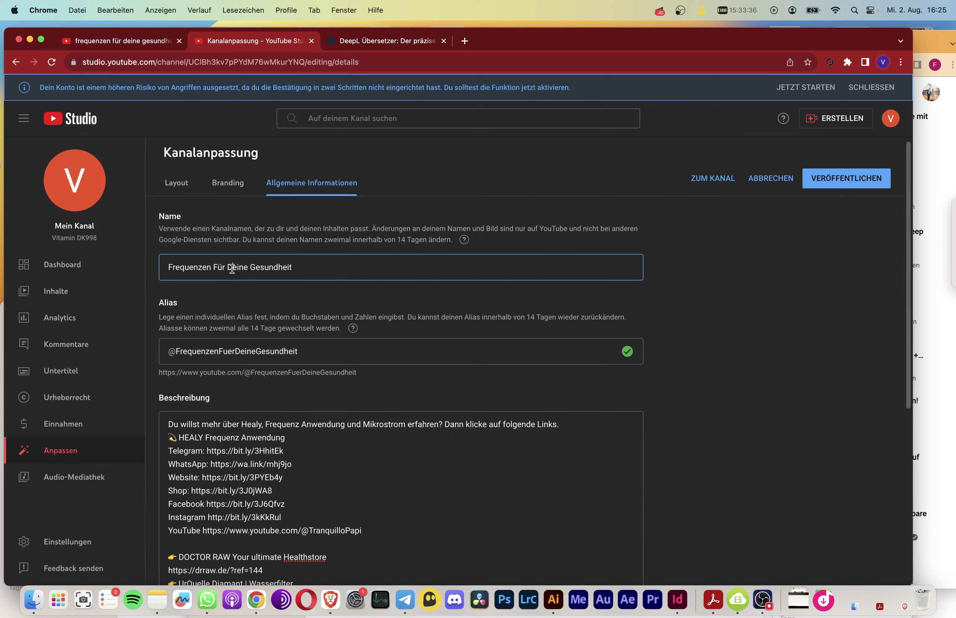
pyautogui.press('BackSpace')
pyautogui.write('D')
pyautogui.click(219, 267)
pyautogui.press('BackSpace')
pyautogui.write('f')
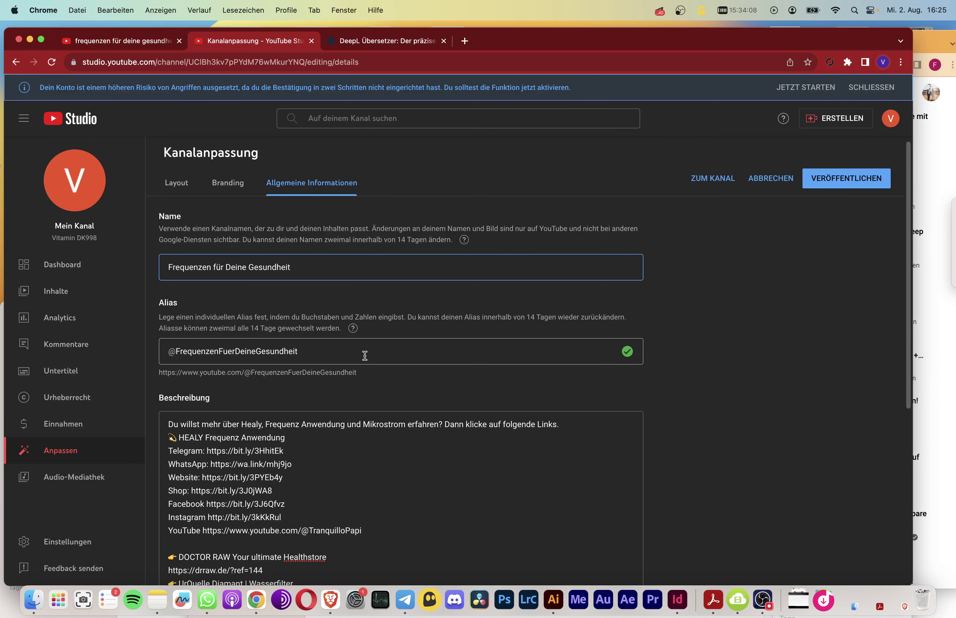
pyautogui.scroll(-3, 389, 322)
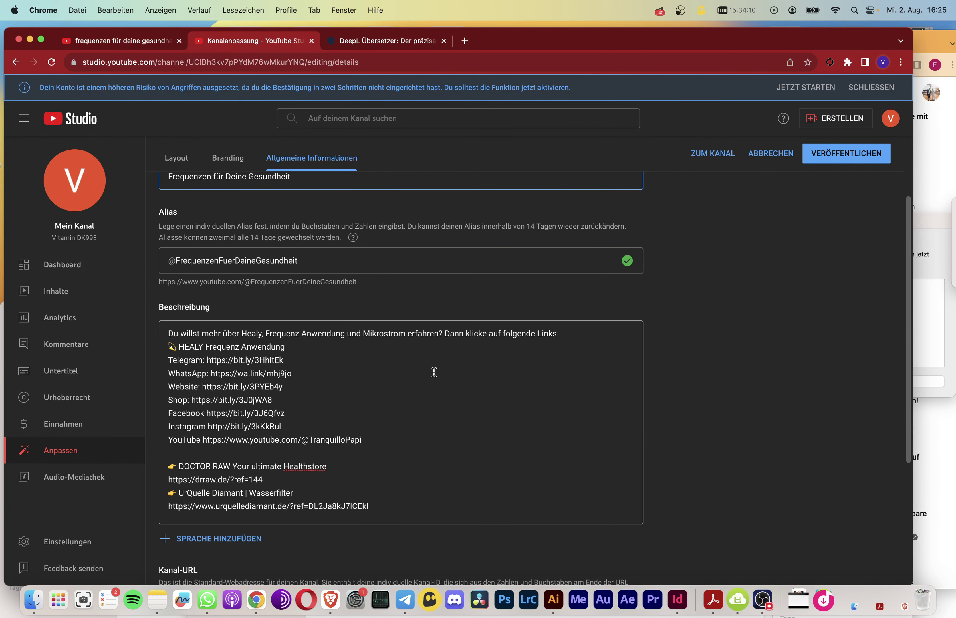
pyautogui.scroll(2, 331, 420)
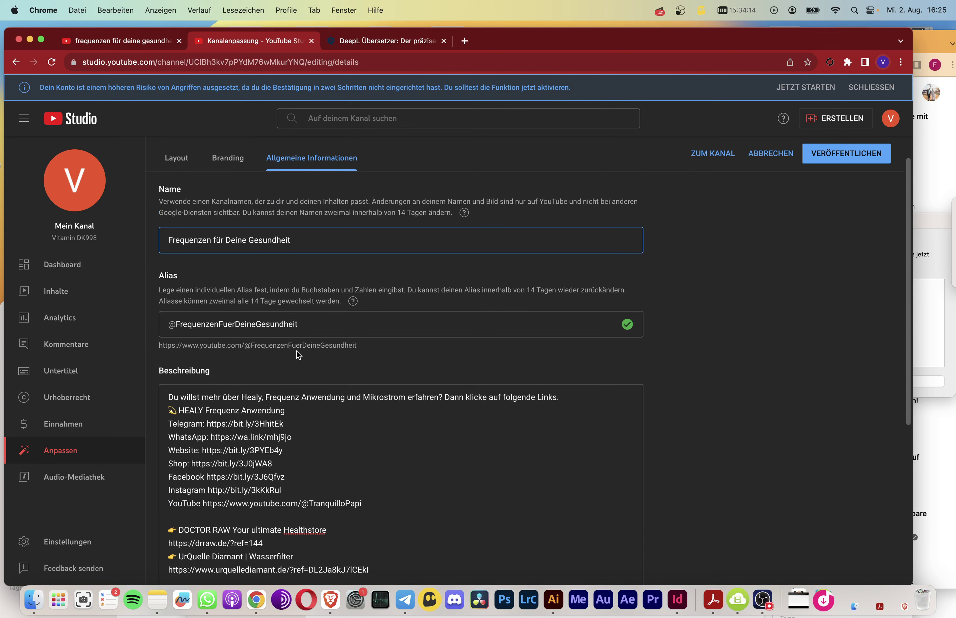
pyautogui.moveTo(379, 507); pyautogui.dragTo(295, 503)
pyautogui.click(317, 503)
pyautogui.moveTo(371, 503); pyautogui.dragTo(302, 502)
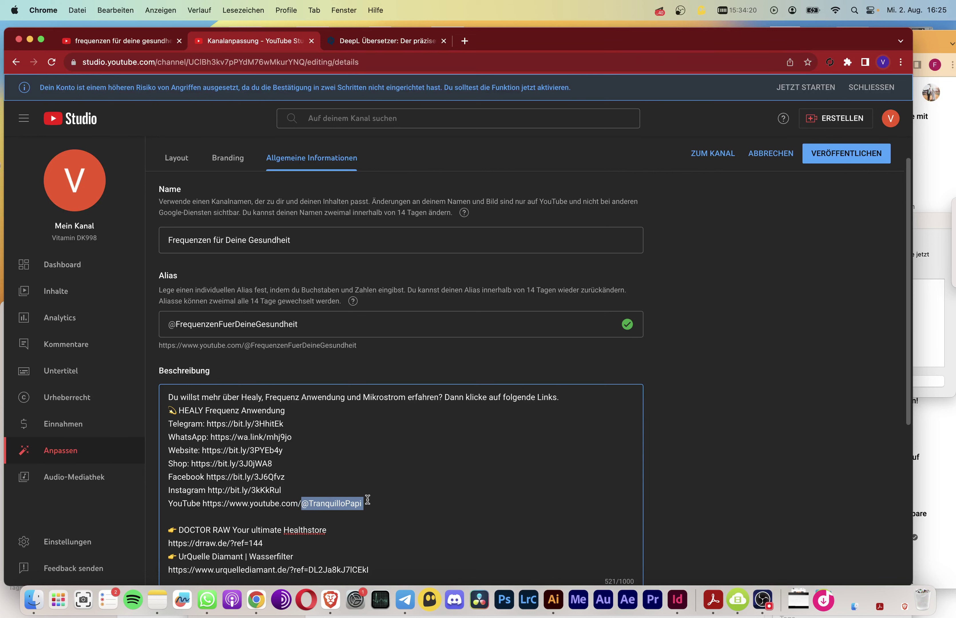
# Shorten the channel alias to FrequenzenGesundheit.
pyautogui.click(313, 326)
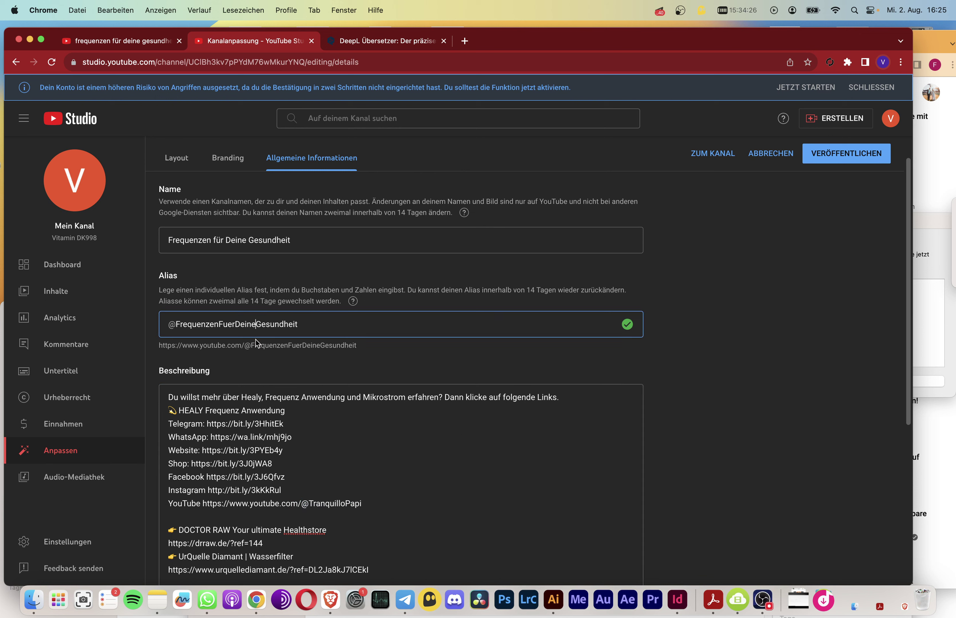
pyautogui.press('BackSpace')
pyautogui.press('BackSpace')
pyautogui.press('BackSpace')
pyautogui.press('BackSpace')
pyautogui.press('BackSpace')
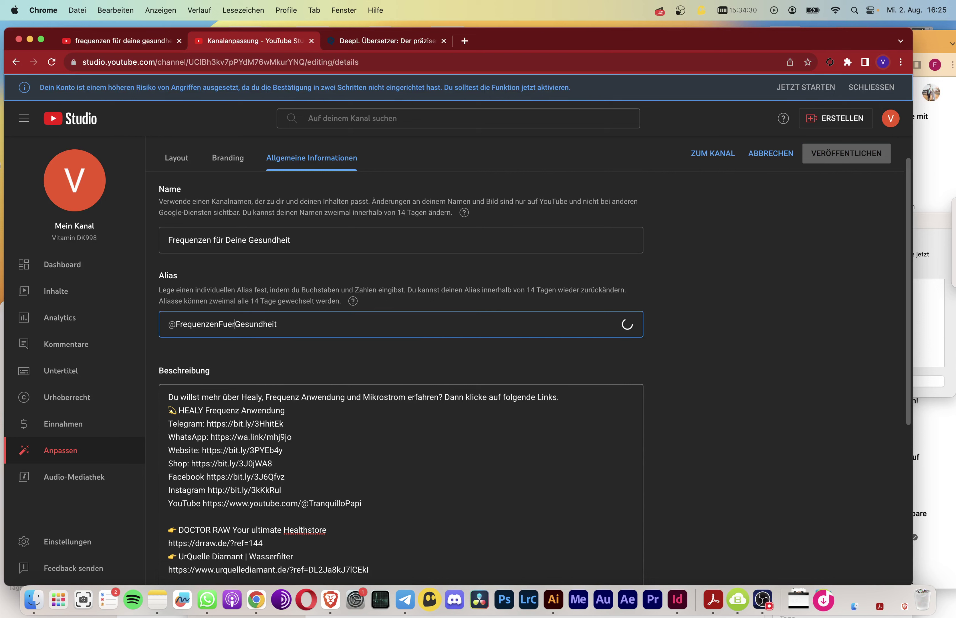
pyautogui.press('BackSpace')
pyautogui.press('BackSpace')
pyautogui.press('BackSpace')
pyautogui.write('d')
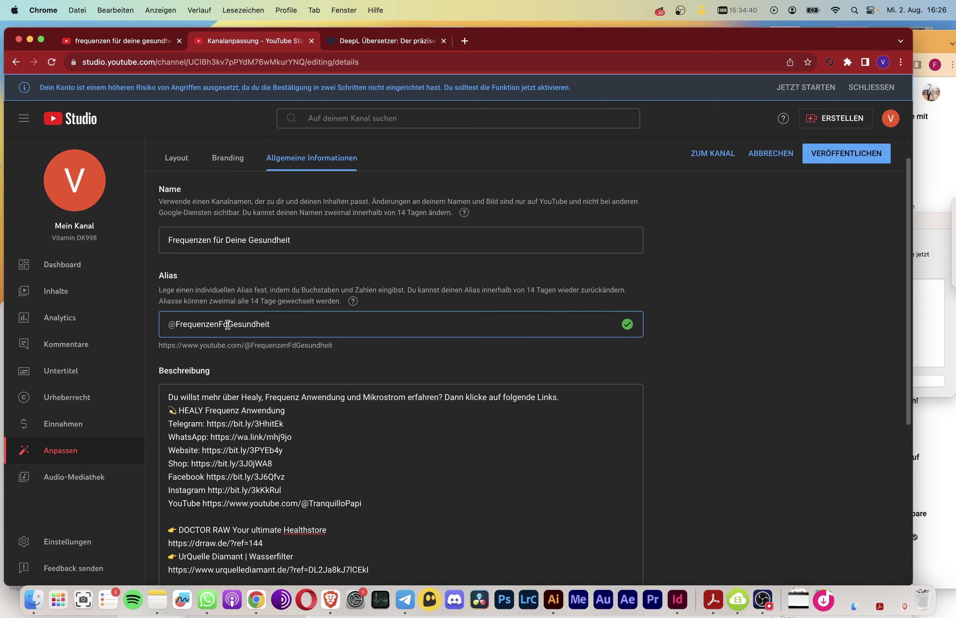
pyautogui.press('BackSpace')
pyautogui.press('BackSpace')
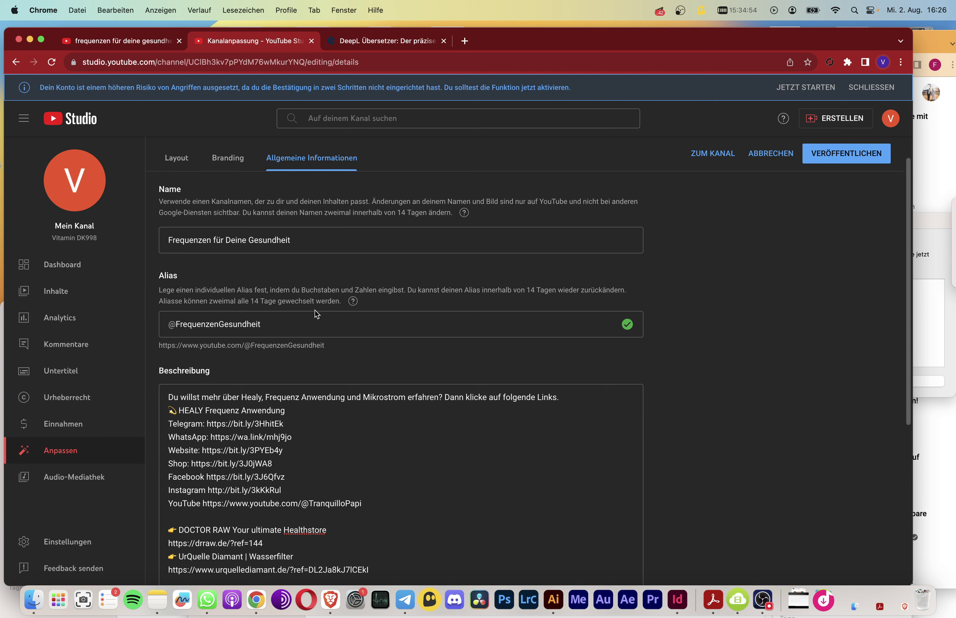
# Review the rule for changing aliases, the channel URL, the links section and the new alias in the basic information.
pyautogui.moveTo(302, 301); pyautogui.dragTo(179, 308)
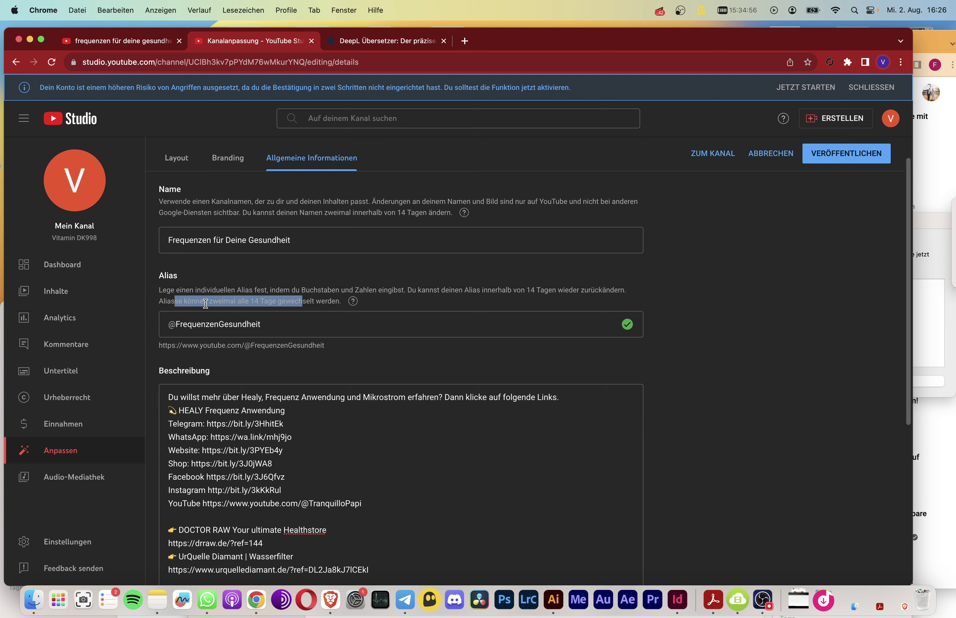
pyautogui.click(308, 303)
pyautogui.scroll(-7, 705, 384)
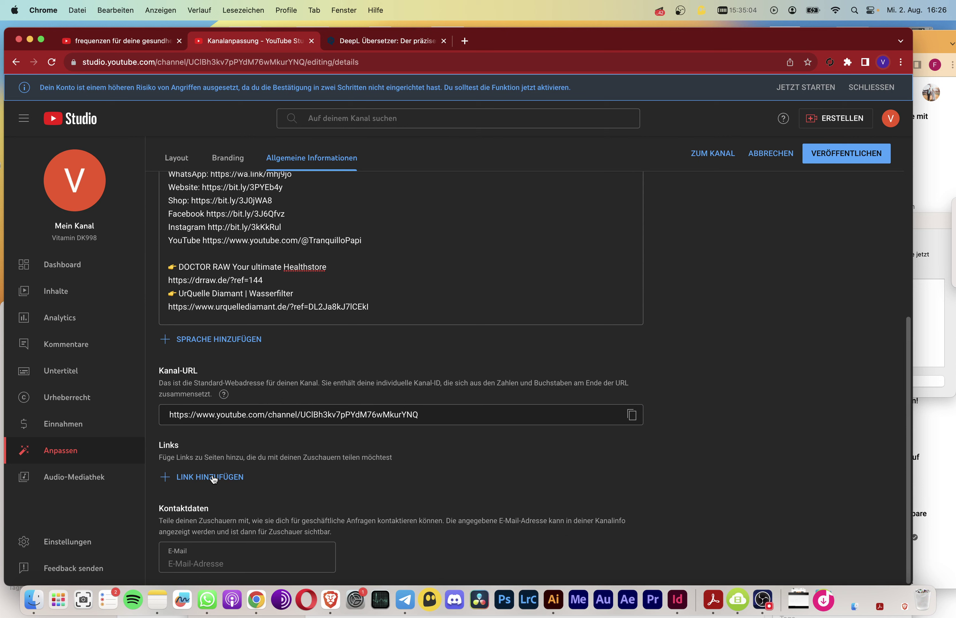
pyautogui.scroll(1, 377, 506)
pyautogui.moveTo(173, 373); pyautogui.dragTo(196, 375)
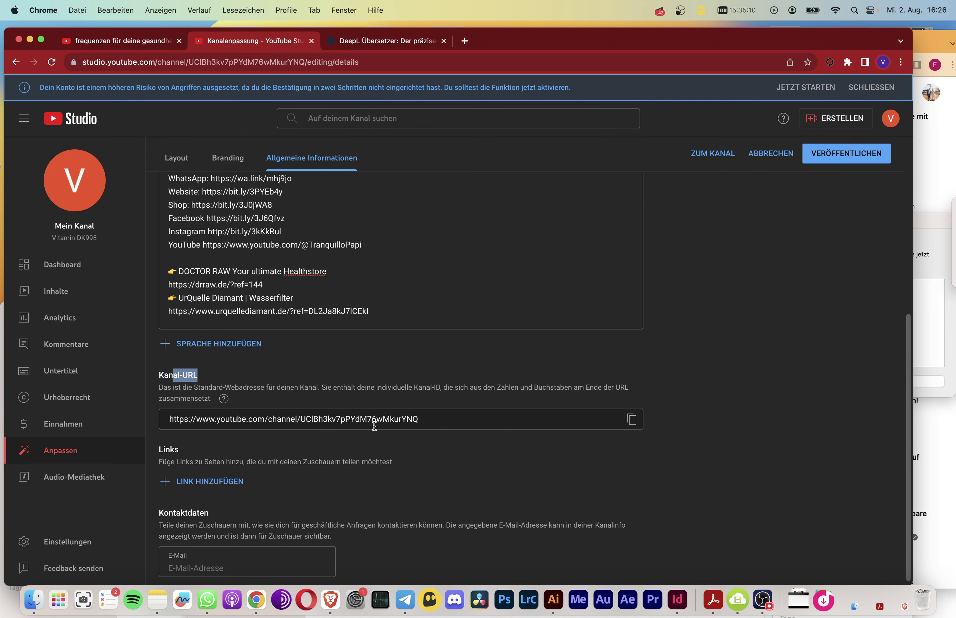
pyautogui.scroll(3, 602, 510)
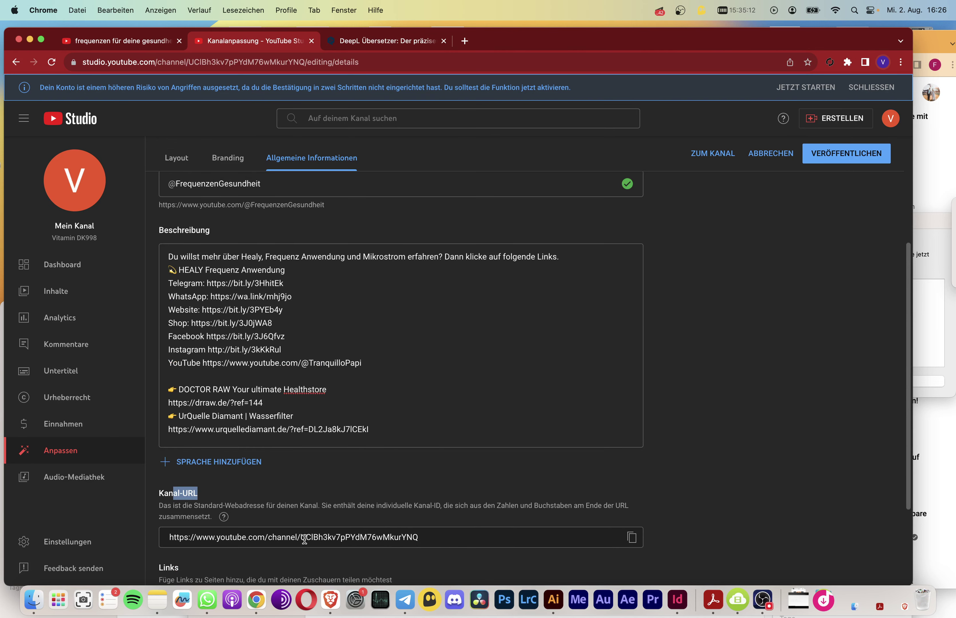
pyautogui.scroll(3, 458, 478)
pyautogui.moveTo(263, 307); pyautogui.dragTo(180, 307)
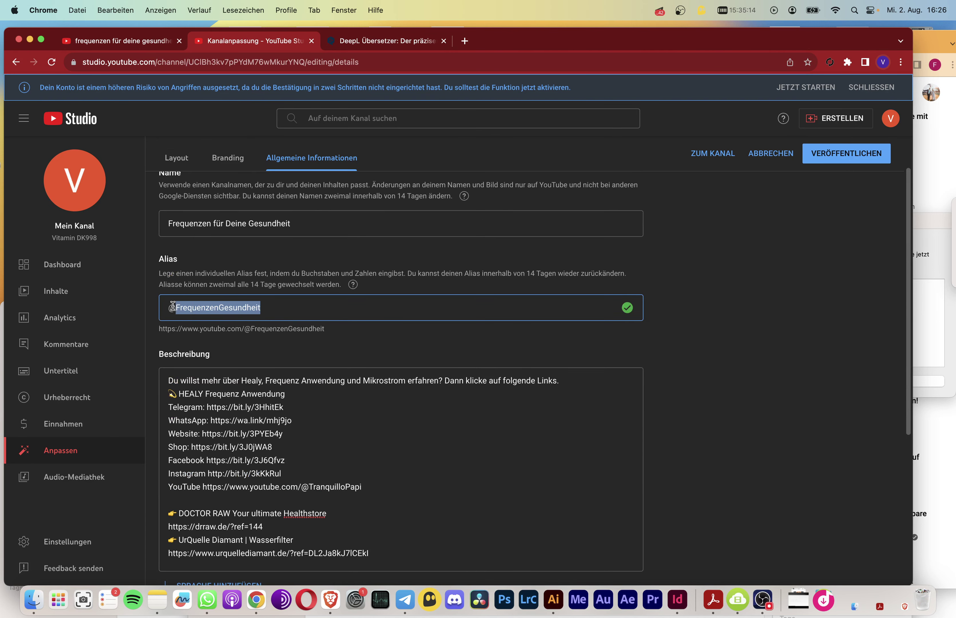
pyautogui.press('Tab')
# Publish the changes to the channel's basic information and look over the published page.
pyautogui.scroll(2, 749, 367)
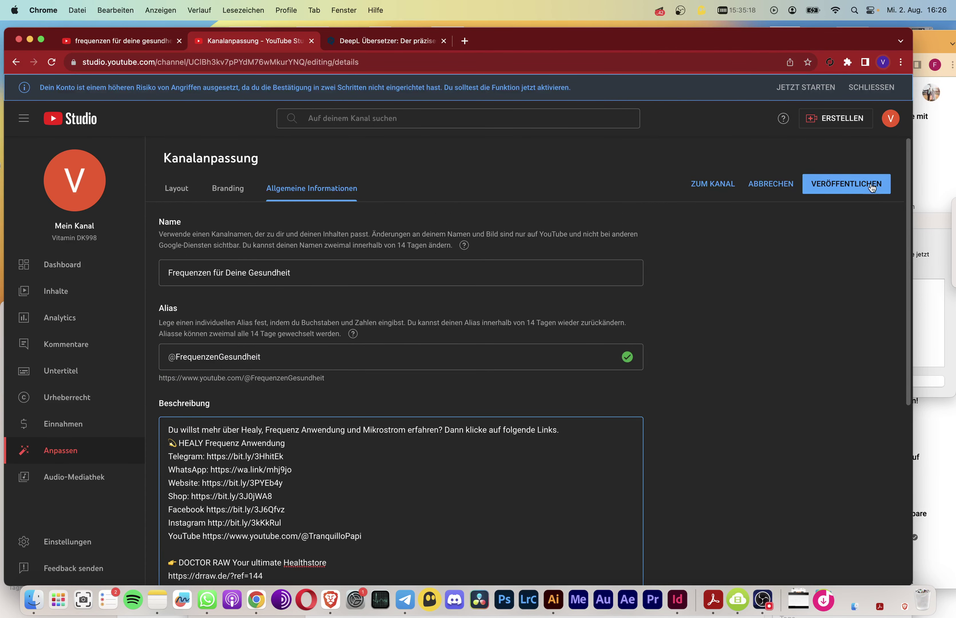
pyautogui.click(833, 187)
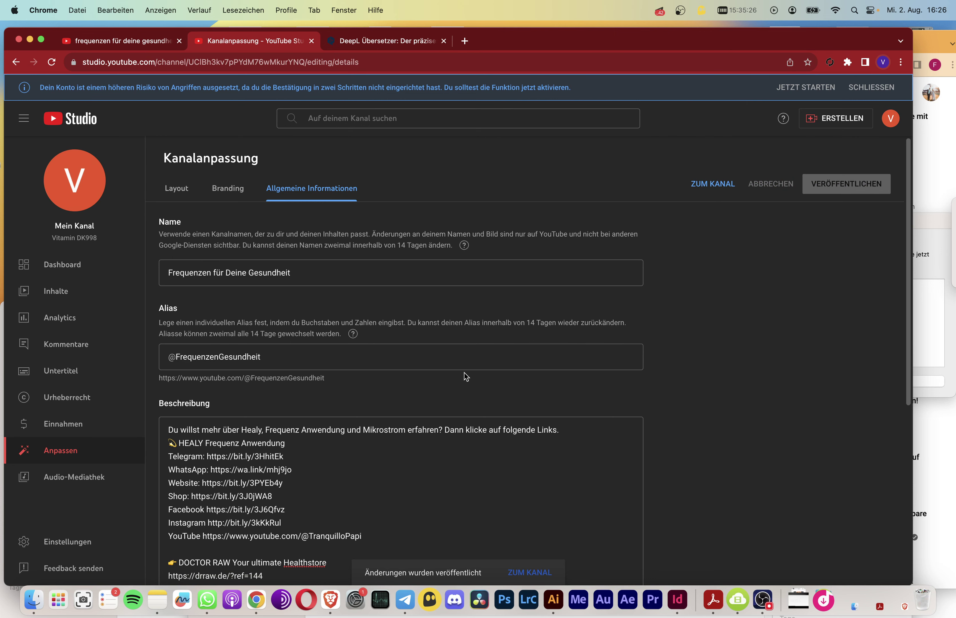
pyautogui.scroll(-7, 509, 398)
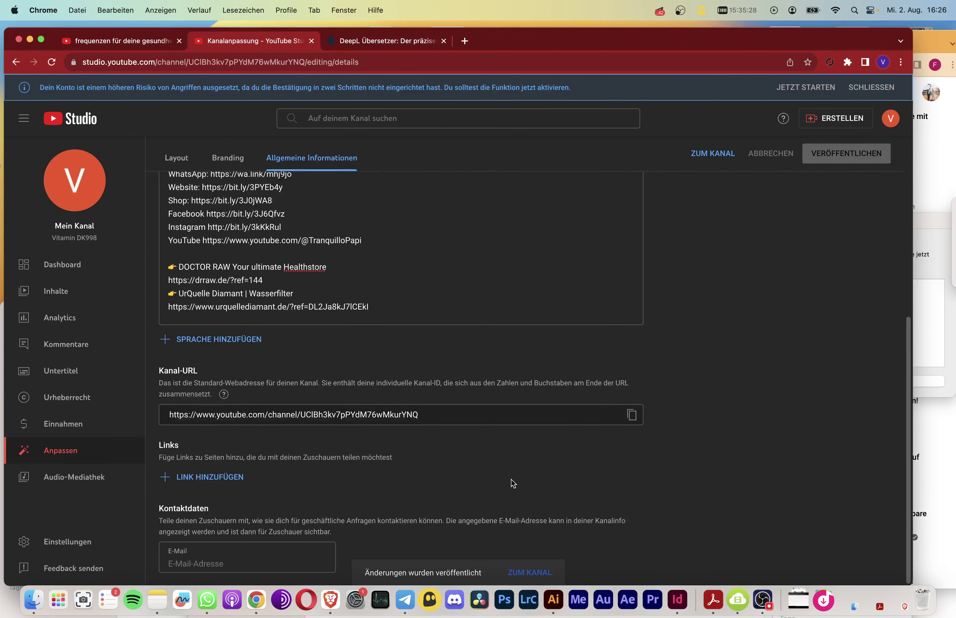
pyautogui.moveTo(710, 35); pyautogui.dragTo(713, 22)
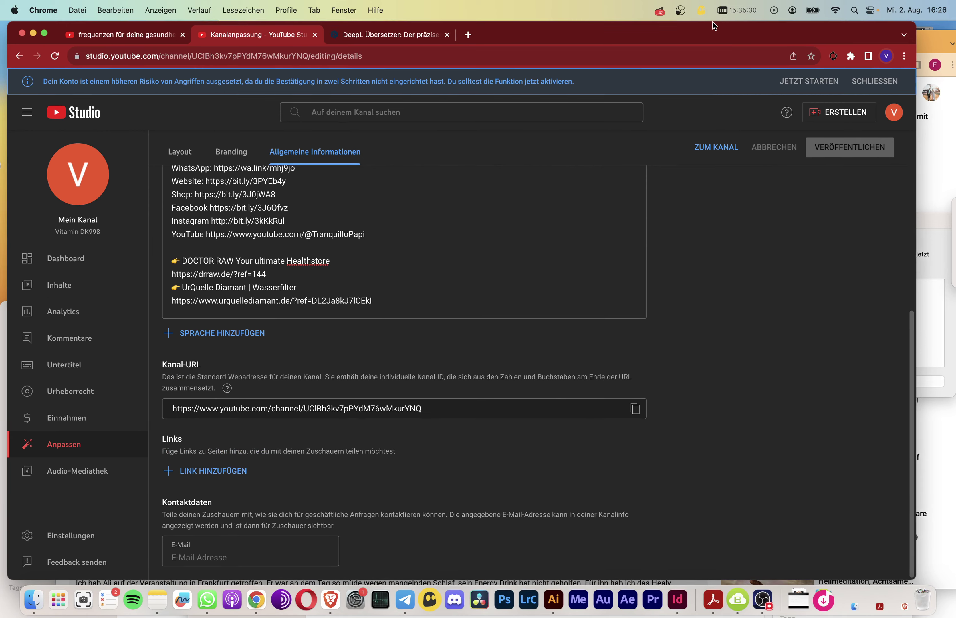
pyautogui.scroll(8, 383, 533)
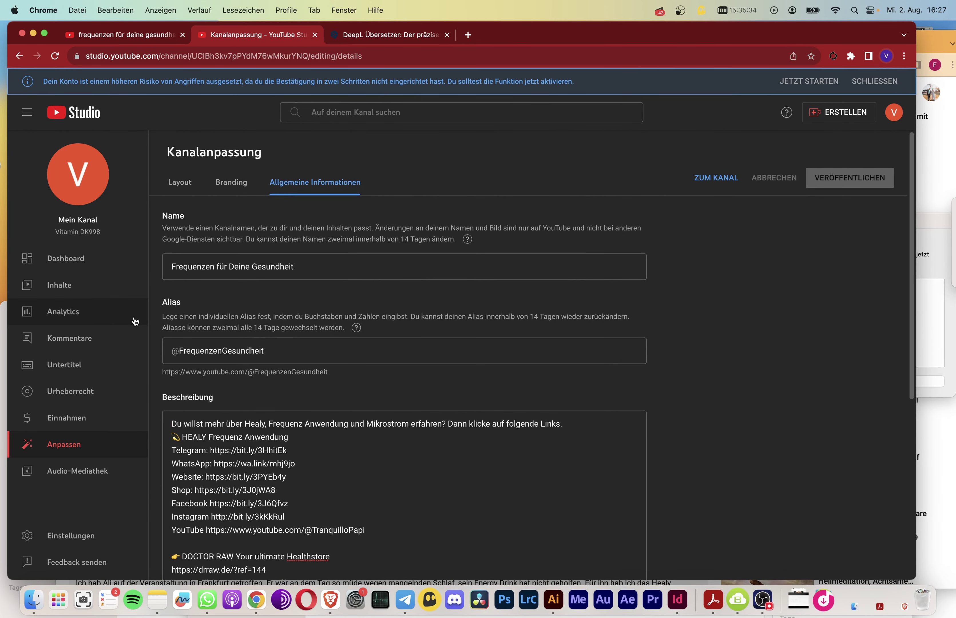
# Open the channel's public page, examine the channel name it shows and return to the channel customization.
pyautogui.click(727, 181)
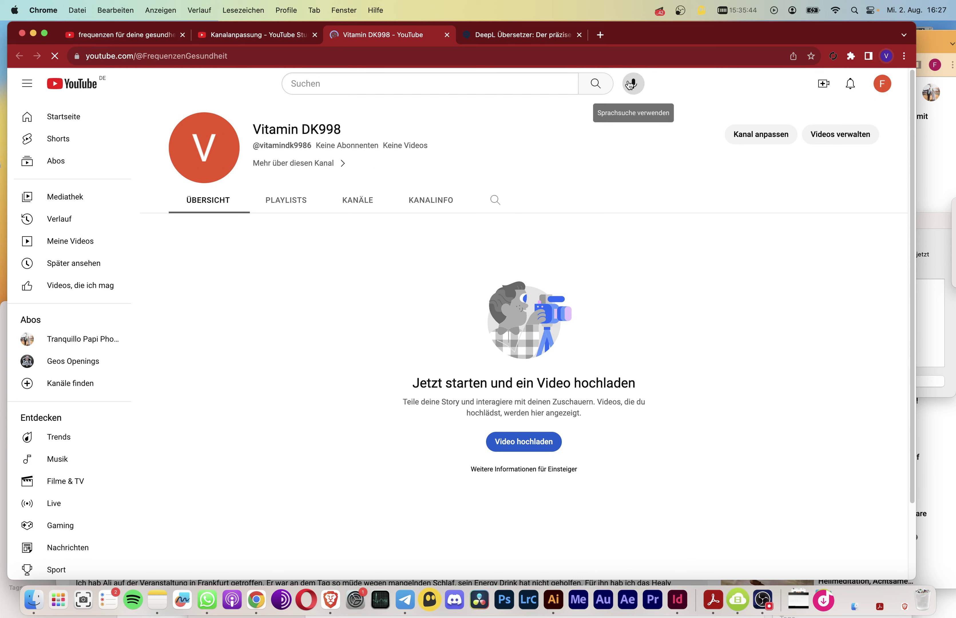
pyautogui.moveTo(344, 133); pyautogui.dragTo(262, 128)
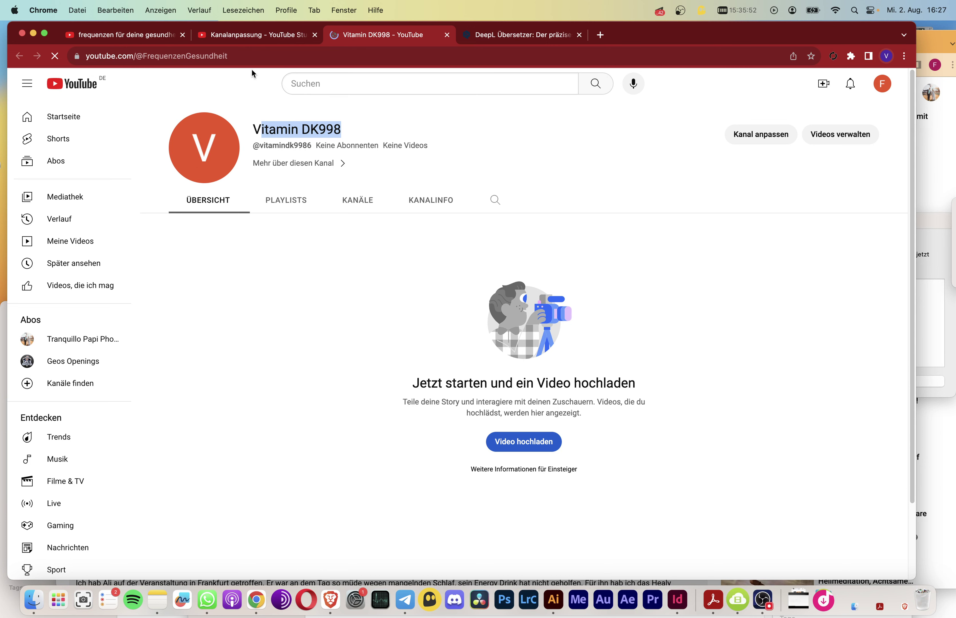
pyautogui.click(257, 39)
# Look through the YouTube channel results for "frequenzen für deine gesundheit".
pyautogui.click(107, 37)
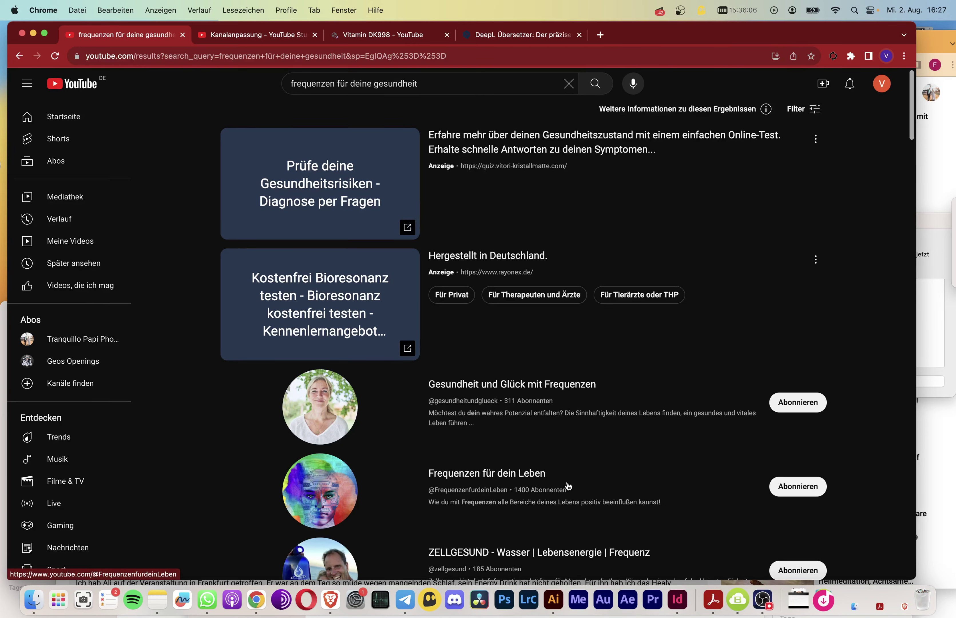
pyautogui.scroll(-3, 568, 486)
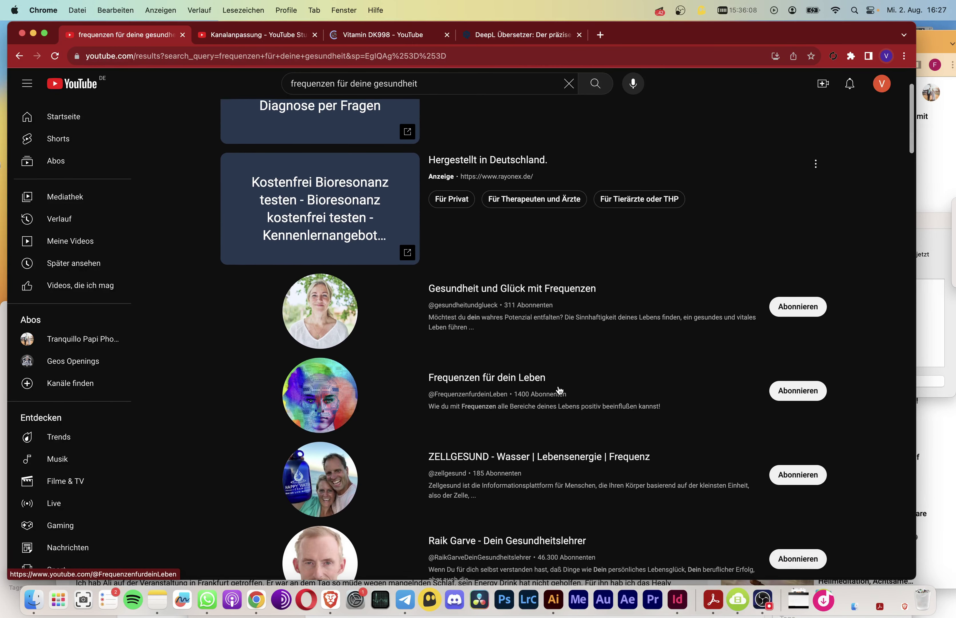
pyautogui.scroll(1, 562, 383)
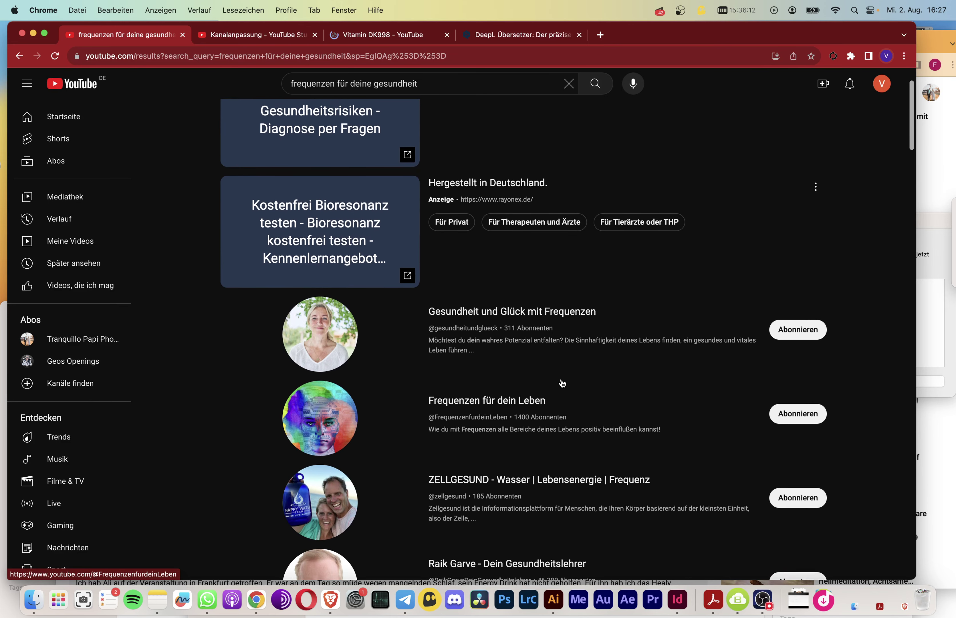
pyautogui.scroll(1, 562, 383)
pyautogui.scroll(1, 562, 383)
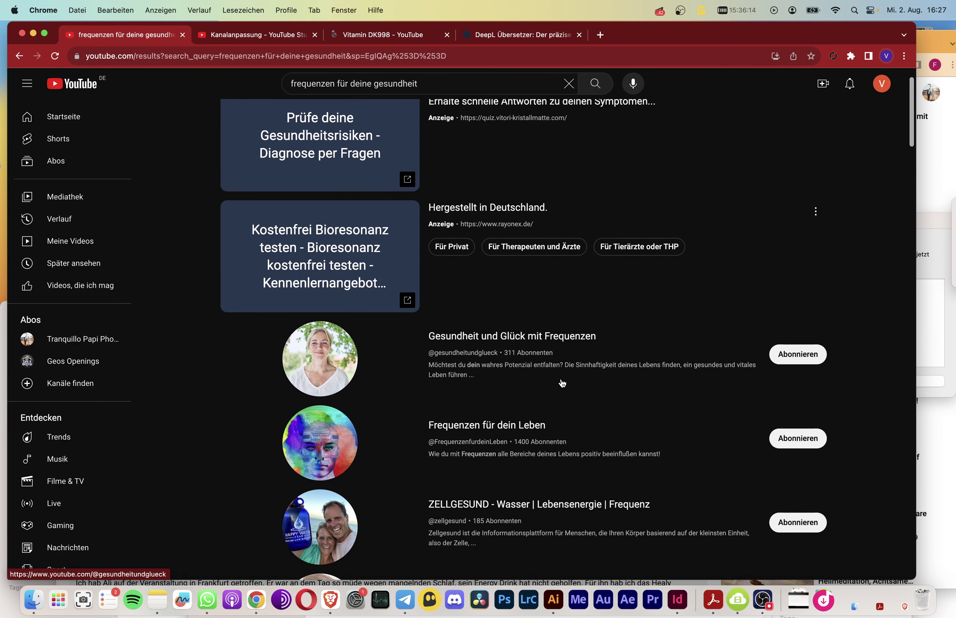
pyautogui.scroll(-10, 562, 382)
pyautogui.scroll(5, 562, 382)
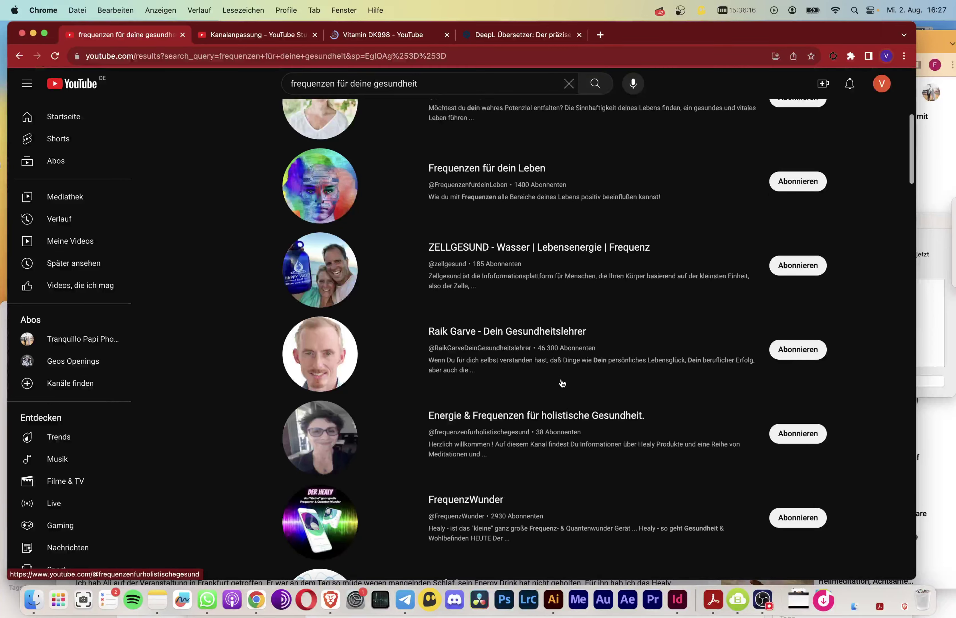
pyautogui.scroll(8, 562, 383)
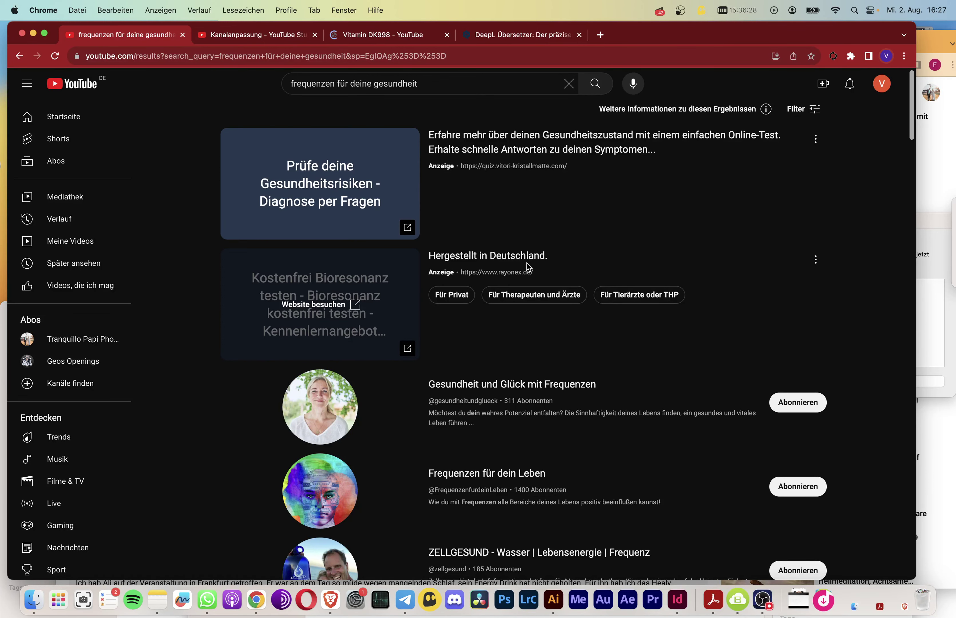
# Recheck the name and alias in the channel customization, and reload the channel's public page.
pyautogui.click(245, 34)
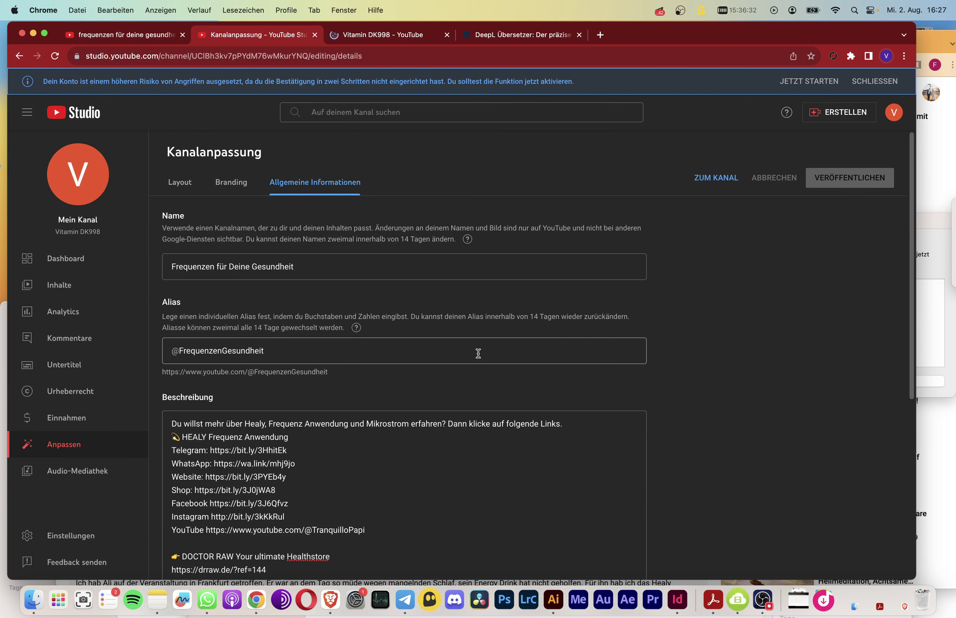
pyautogui.click(680, 11)
pyautogui.click(631, 112)
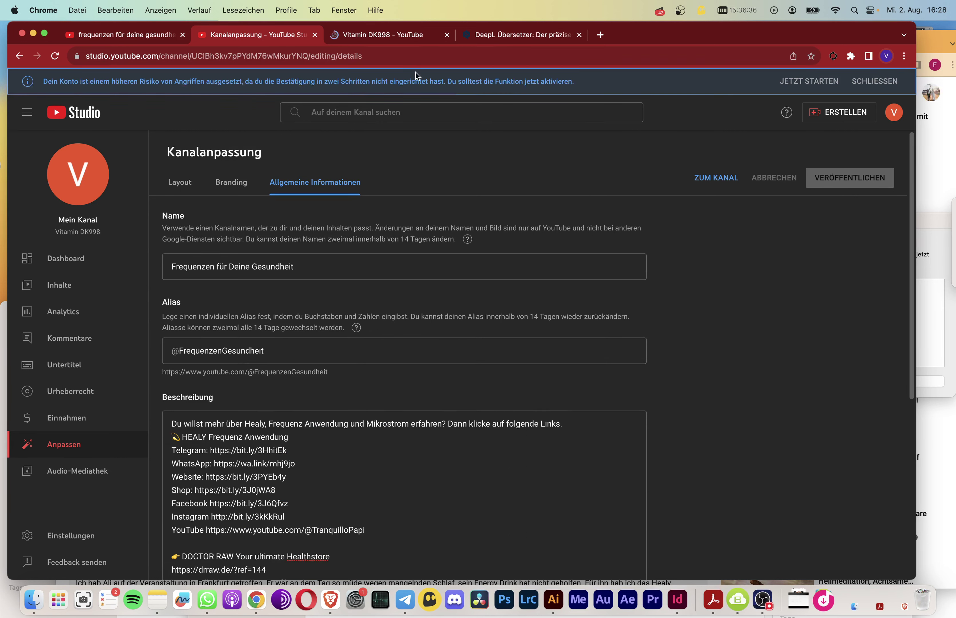
pyautogui.click(386, 36)
pyautogui.click(55, 57)
pyautogui.click(55, 57)
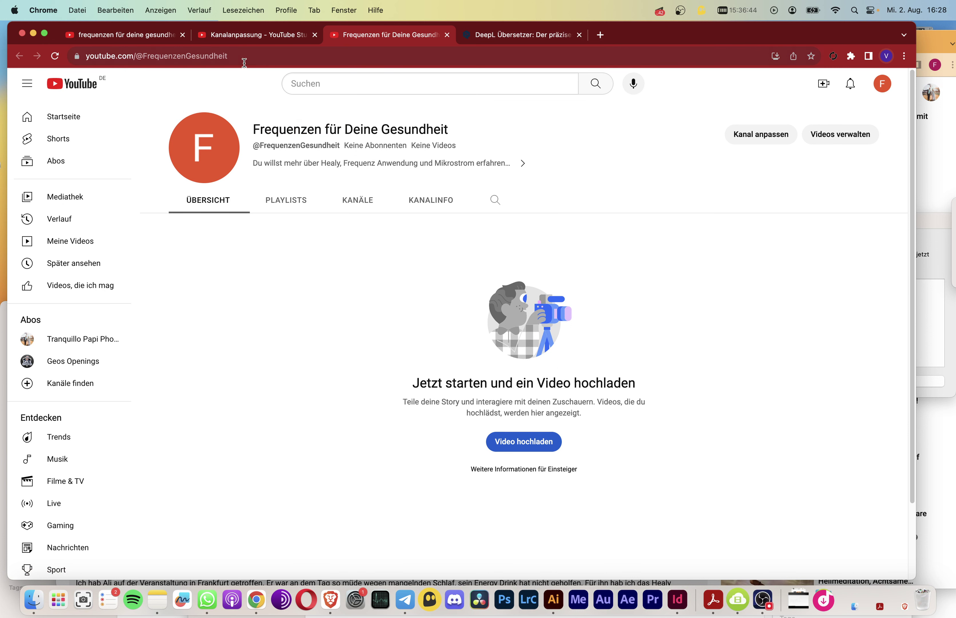
# Examine the channel's alias in the public page's web address and the channel name shown below it.
pyautogui.click(216, 60)
pyautogui.click(240, 60)
pyautogui.moveTo(292, 60); pyautogui.dragTo(184, 56)
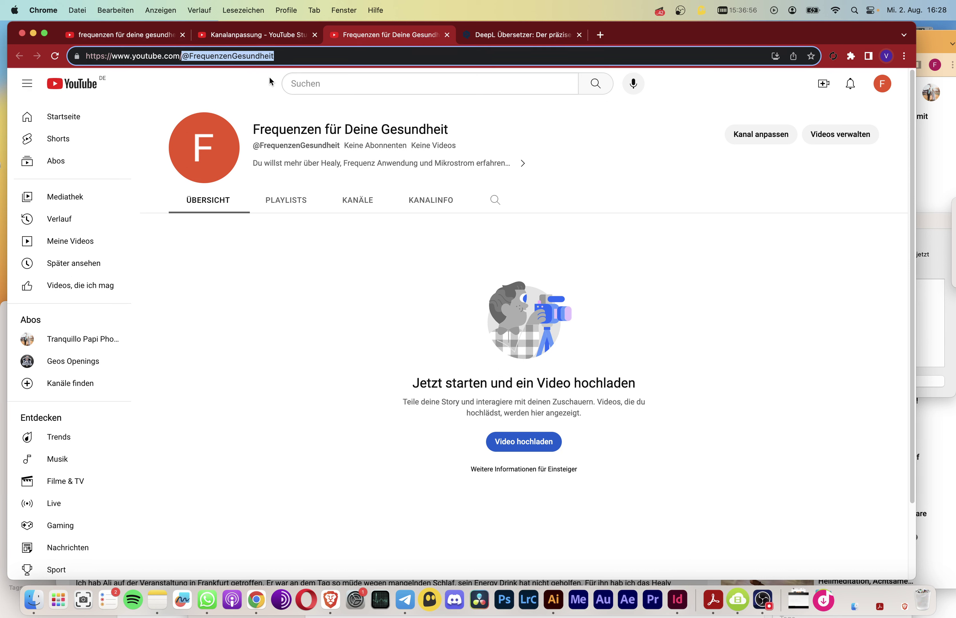
pyautogui.click(643, 157)
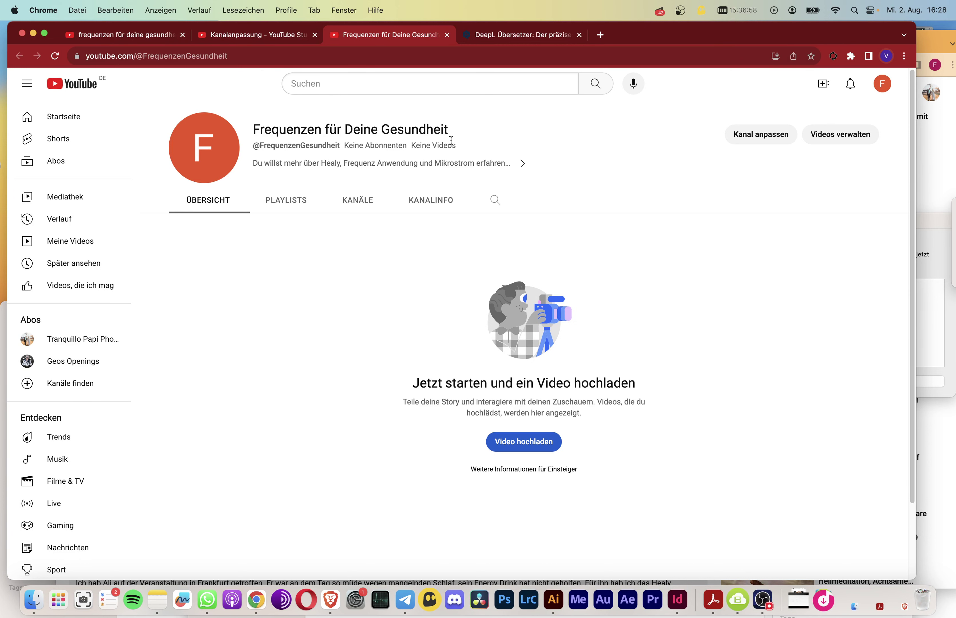
pyautogui.moveTo(345, 148); pyautogui.dragTo(471, 133)
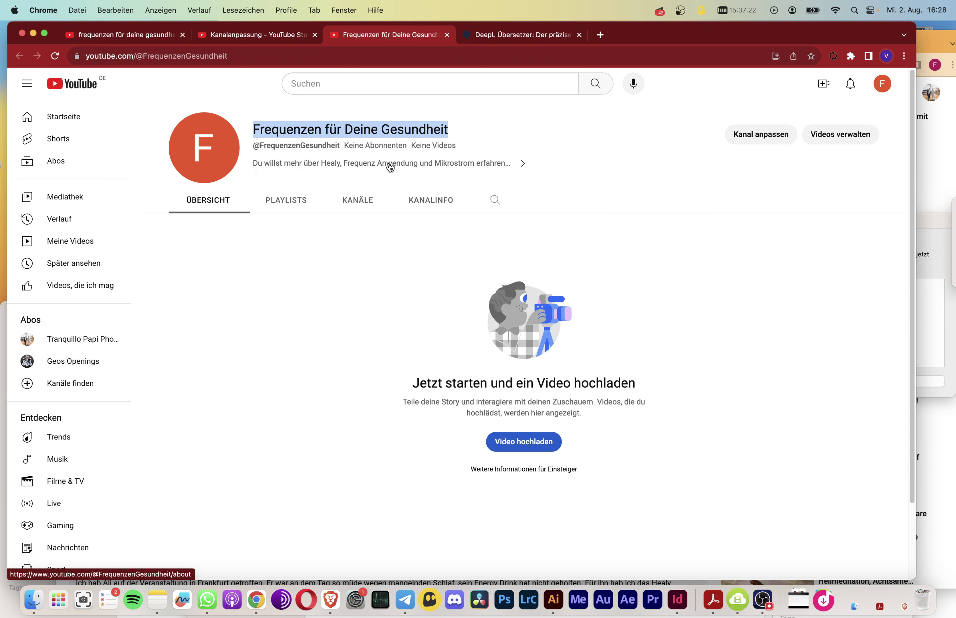
# Review the channel description in the public page's channel information.
pyautogui.click(436, 201)
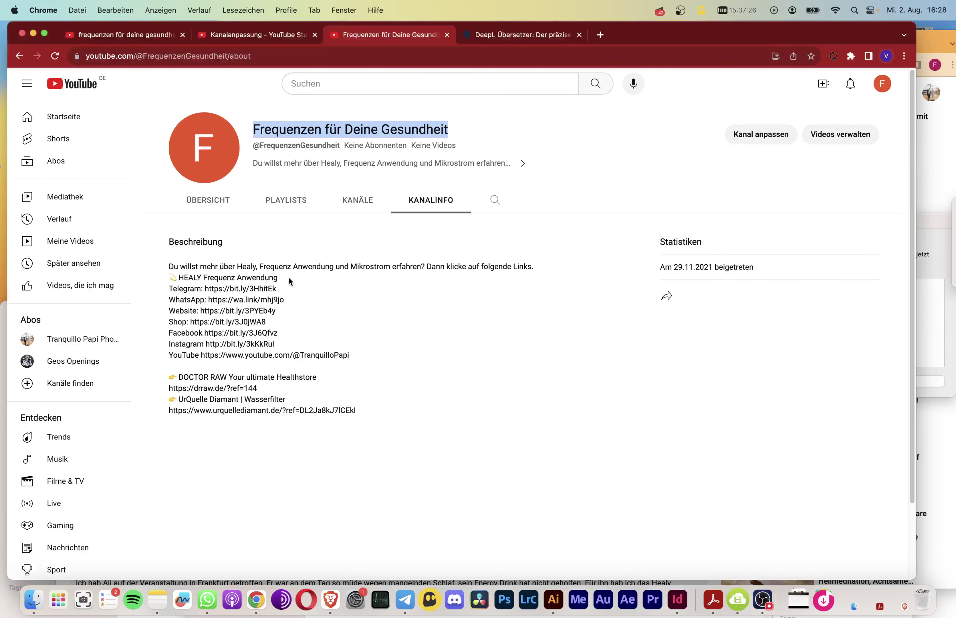
pyautogui.moveTo(169, 266); pyautogui.dragTo(277, 278)
pyautogui.click(225, 201)
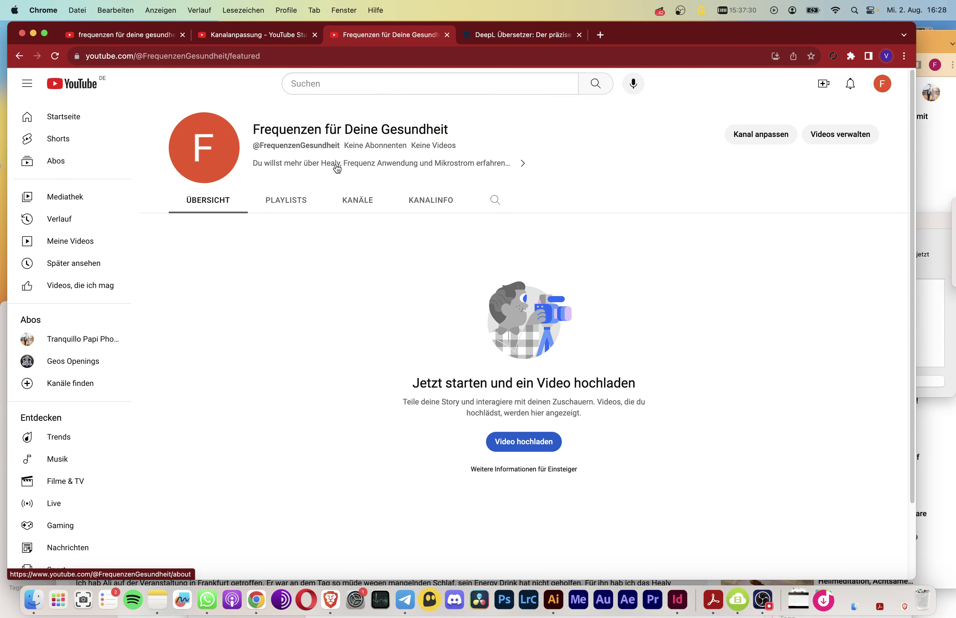
pyautogui.click(437, 168)
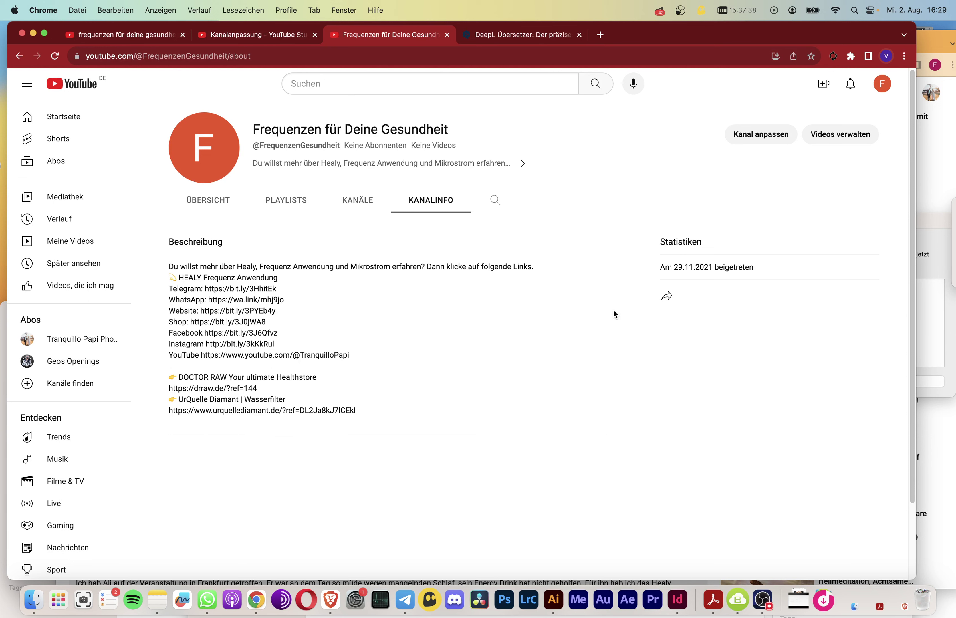
# Reopen the channel customization from the public page, and close the old customization page and the public channel page.
pyautogui.click(770, 140)
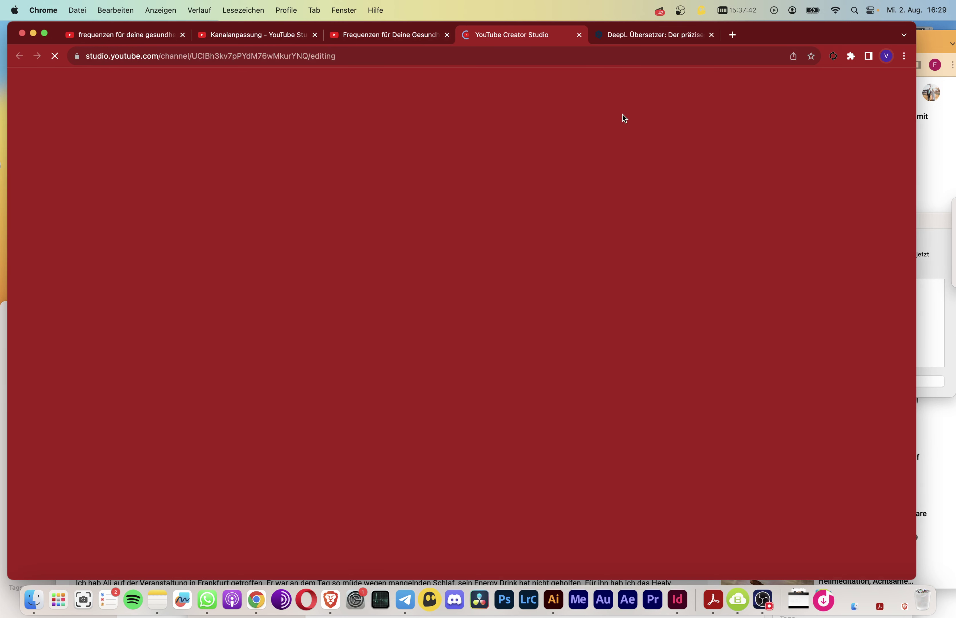
pyautogui.click(265, 38)
pyautogui.click(315, 36)
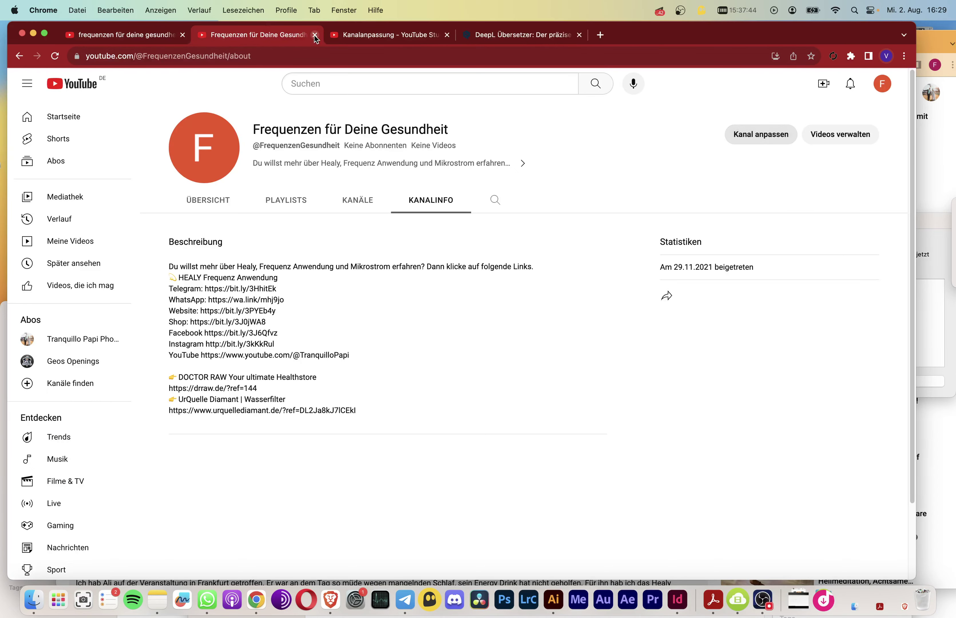
pyautogui.click(314, 35)
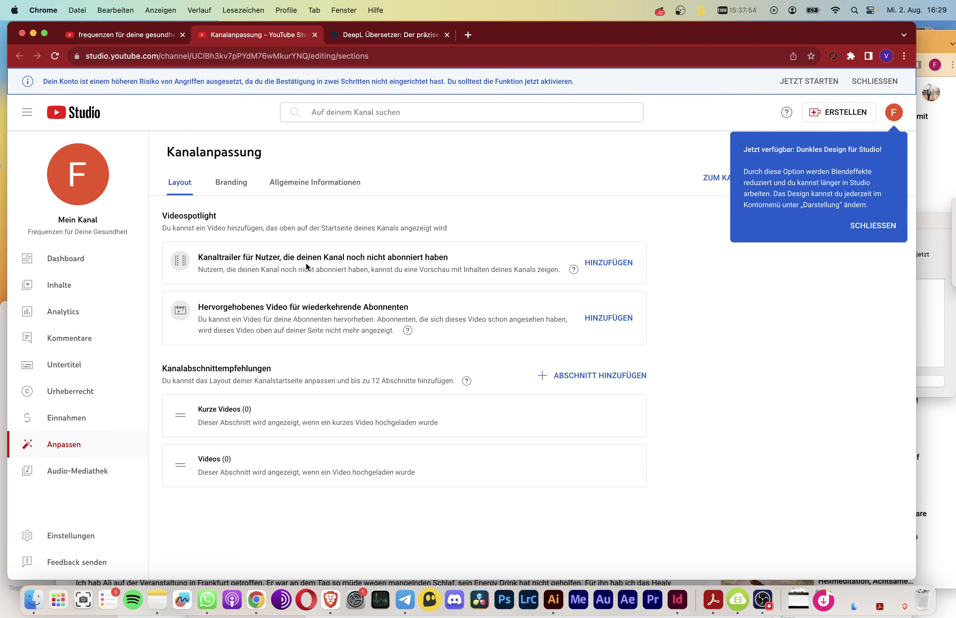
# Dismiss the dark design notice and examine the layout options for the channel trailer and the featured video for returning subscribers.
pyautogui.moveTo(301, 258); pyautogui.dragTo(434, 252)
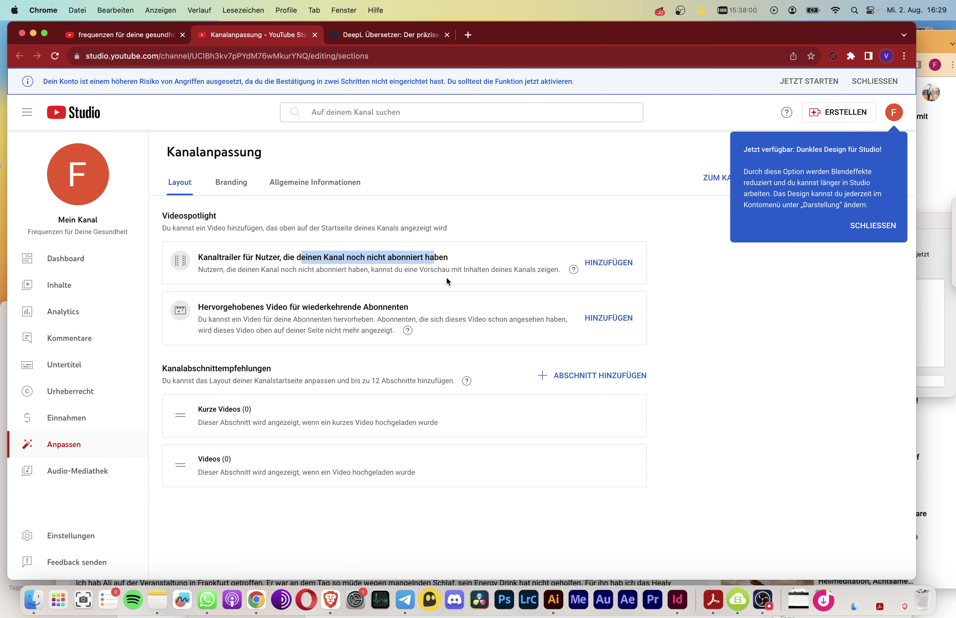
pyautogui.click(692, 302)
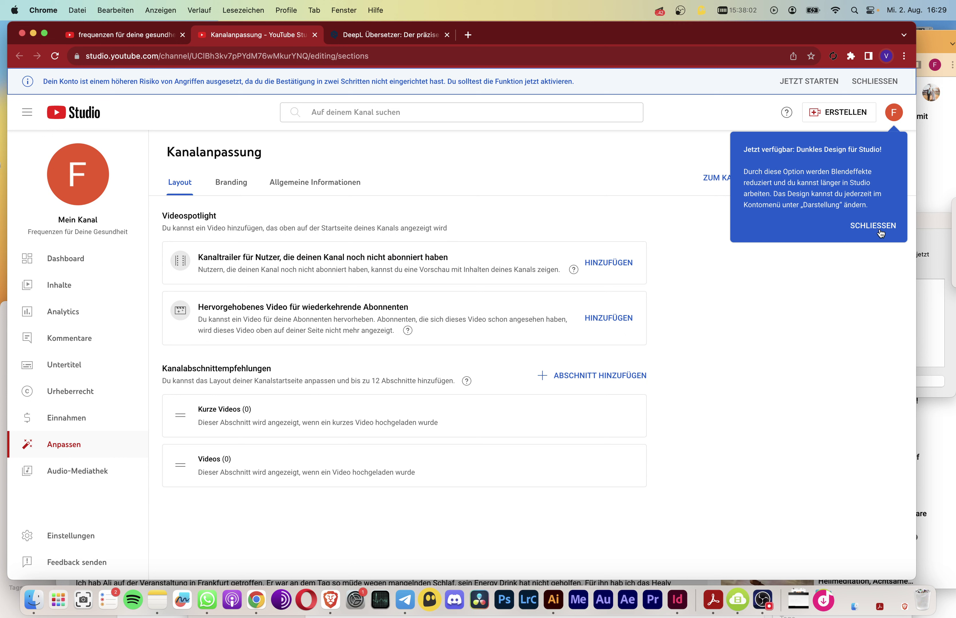
pyautogui.doubleClick(763, 149)
pyautogui.click(873, 227)
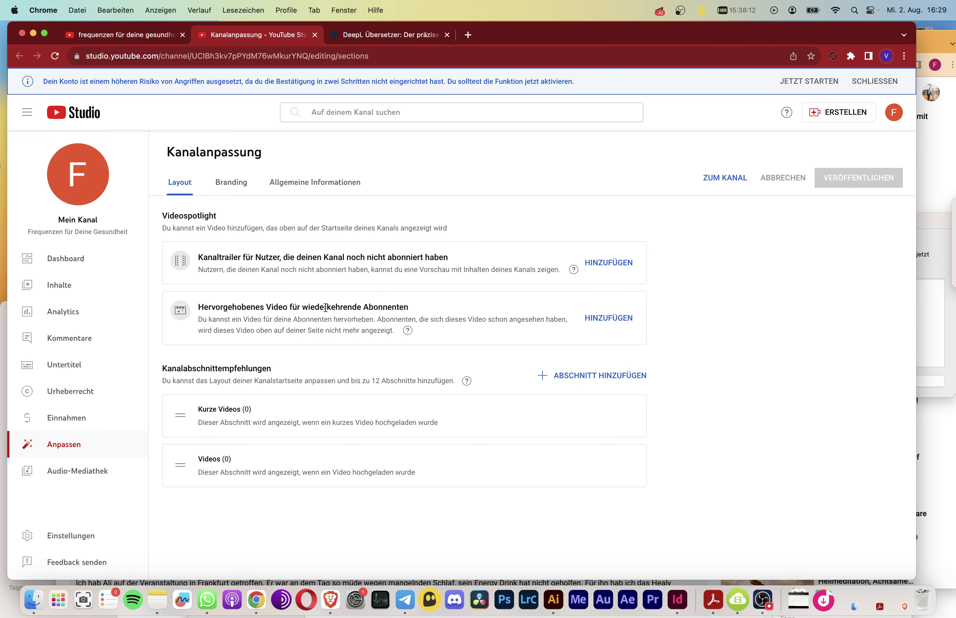
pyautogui.moveTo(404, 309); pyautogui.dragTo(245, 308)
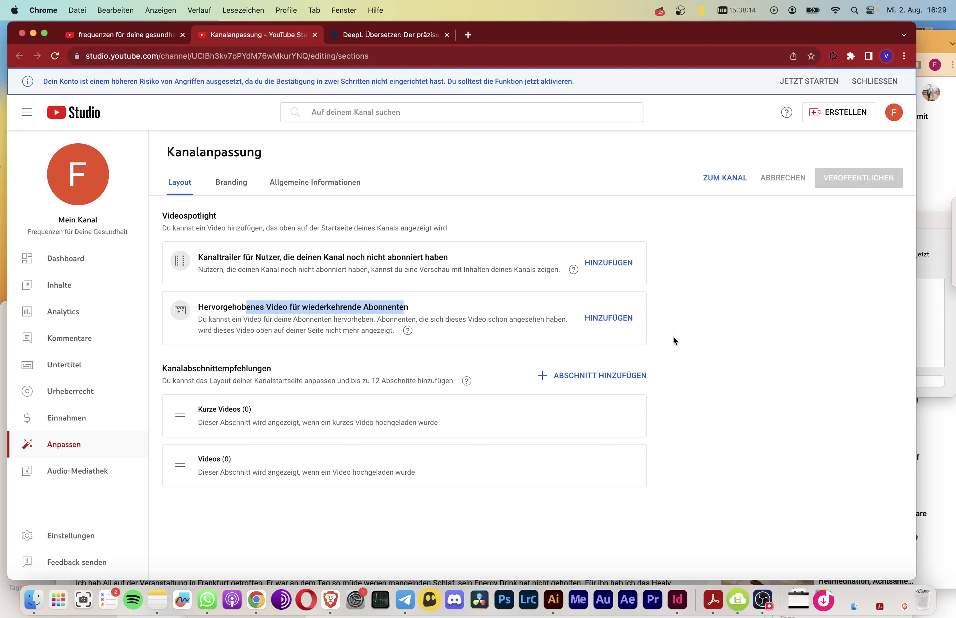
pyautogui.click(644, 336)
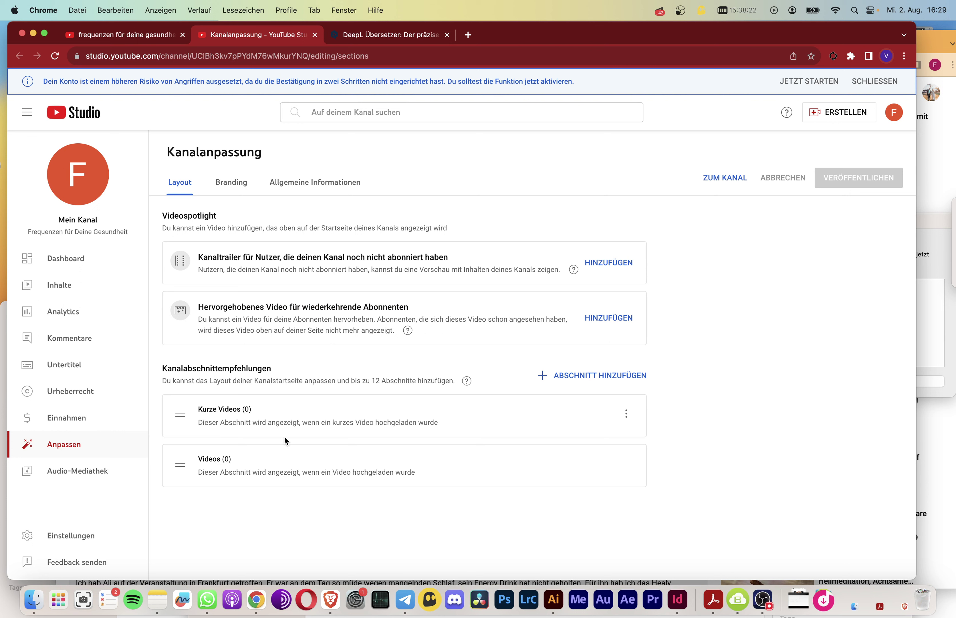
# Examine the branding options for profile picture, banner image and video watermark, comparing them with the channel's public page.
pyautogui.click(235, 184)
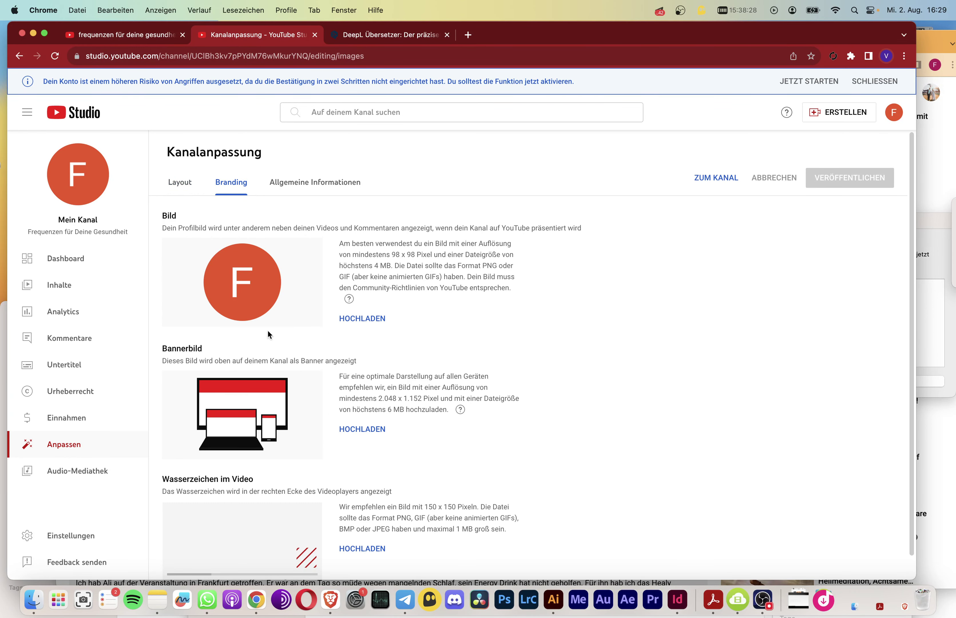
pyautogui.click(720, 182)
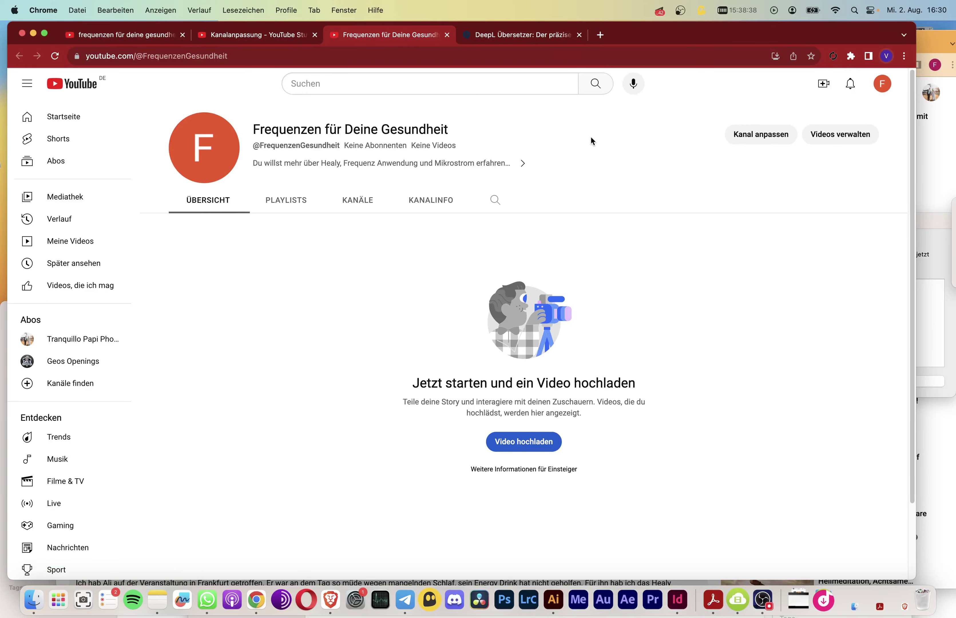
pyautogui.click(242, 37)
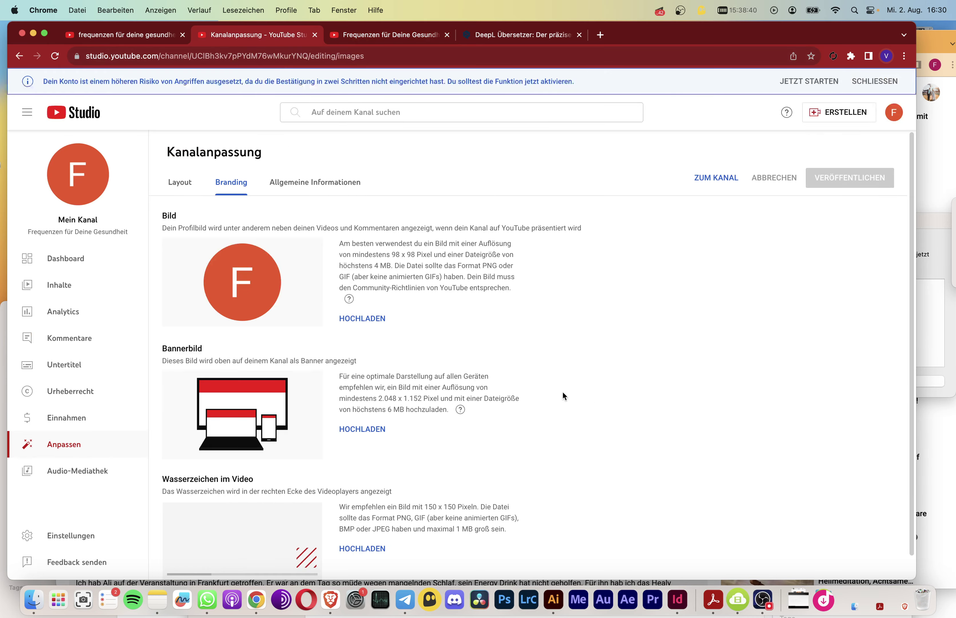
pyautogui.scroll(-1, 565, 398)
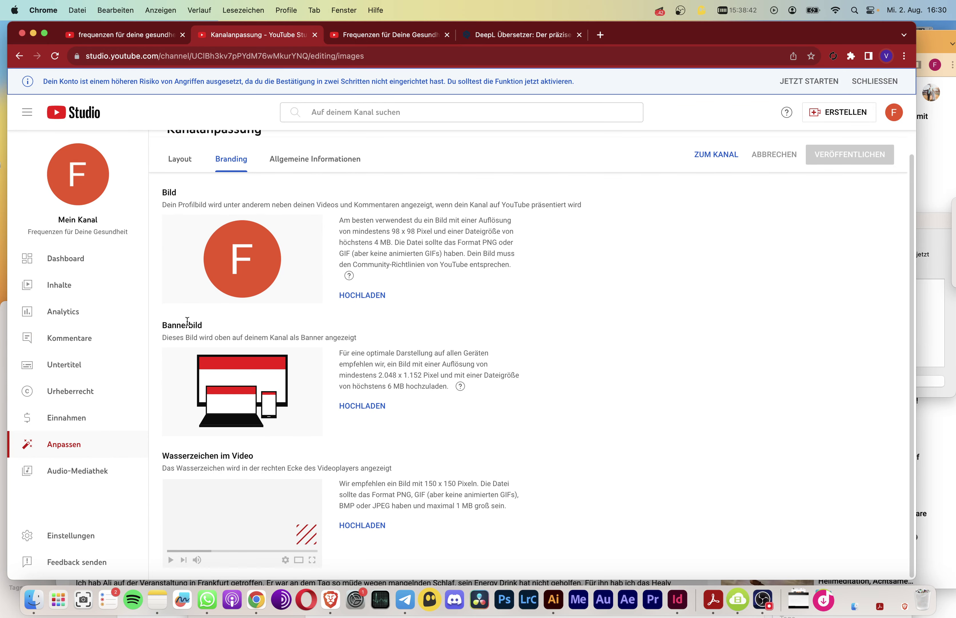
pyautogui.moveTo(193, 325); pyautogui.dragTo(168, 324)
pyautogui.click(651, 362)
pyautogui.scroll(1, 241, 282)
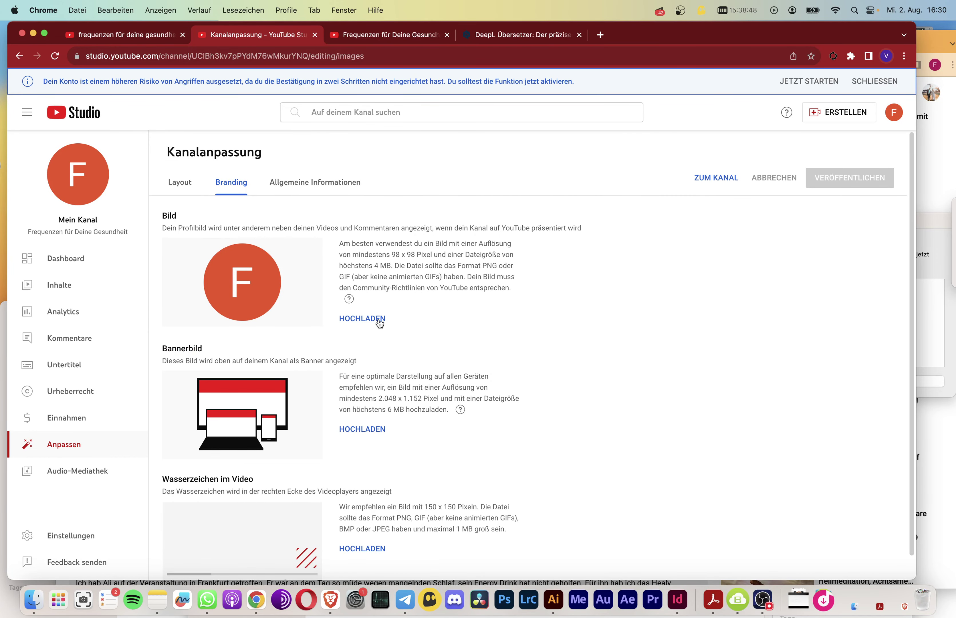
pyautogui.scroll(-1, 482, 461)
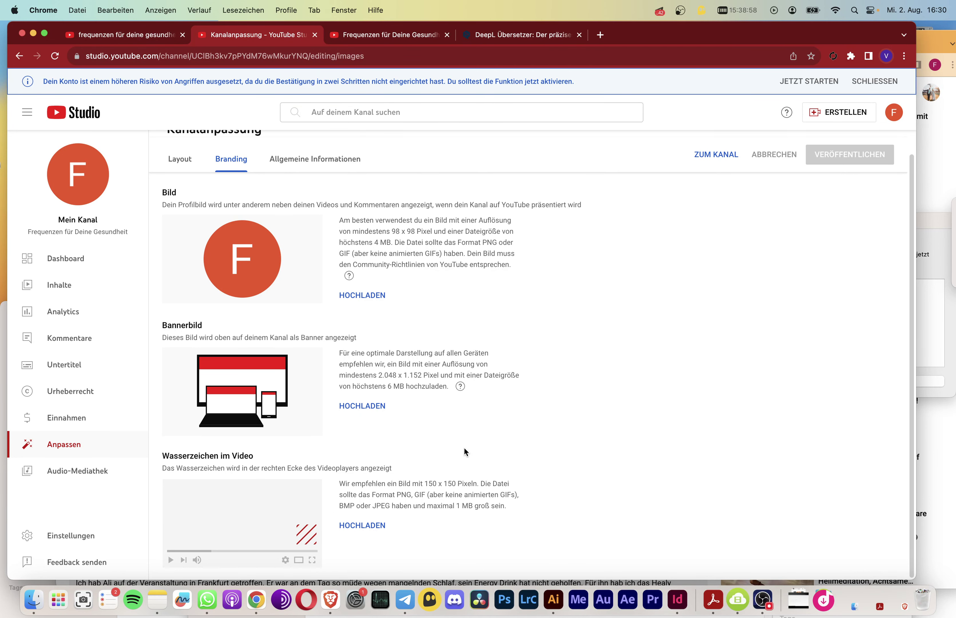
pyautogui.scroll(2, 464, 452)
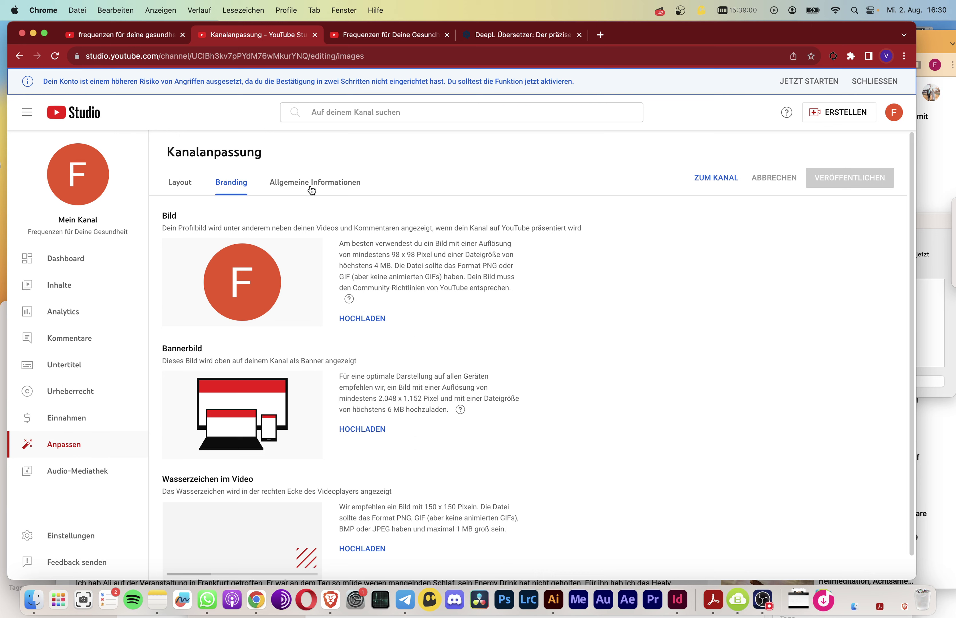
# Insert a blank line between the DOCTOR RAW and UrQuelle Diamant entries in the channel description and look over the link settings.
pyautogui.click(312, 190)
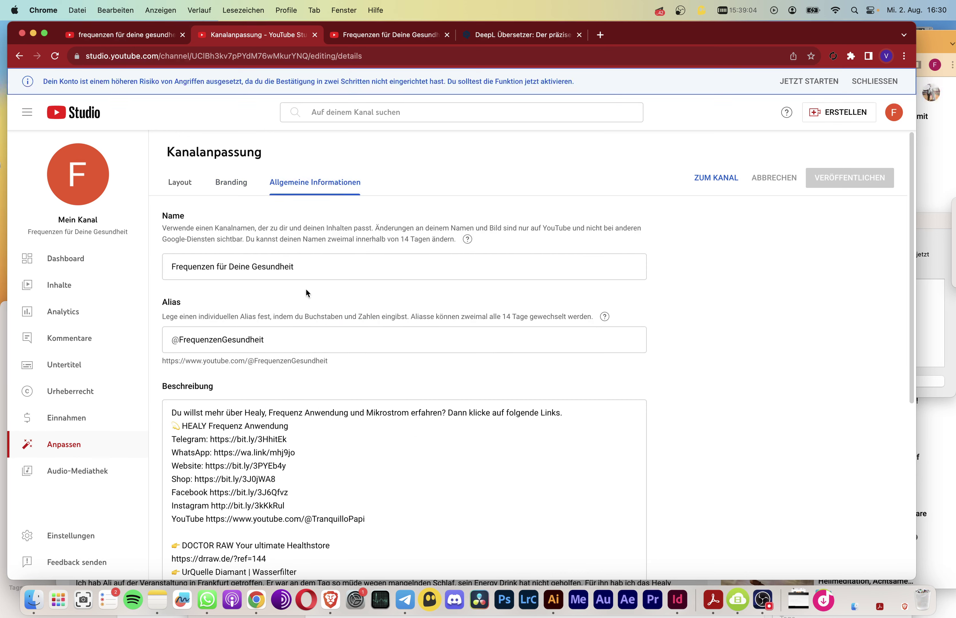
pyautogui.scroll(-9, 522, 388)
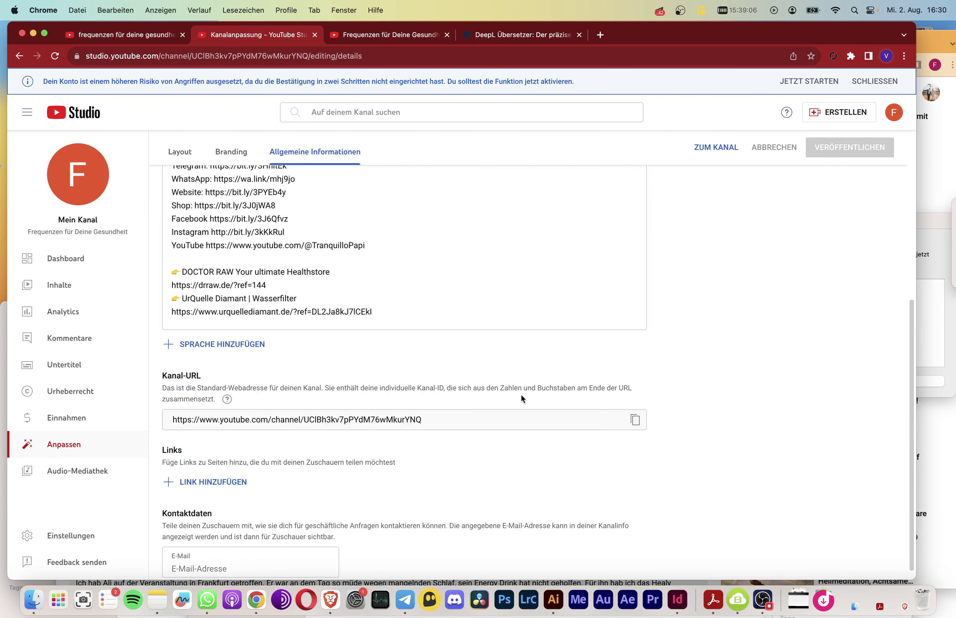
pyautogui.scroll(3, 523, 397)
pyautogui.click(316, 385)
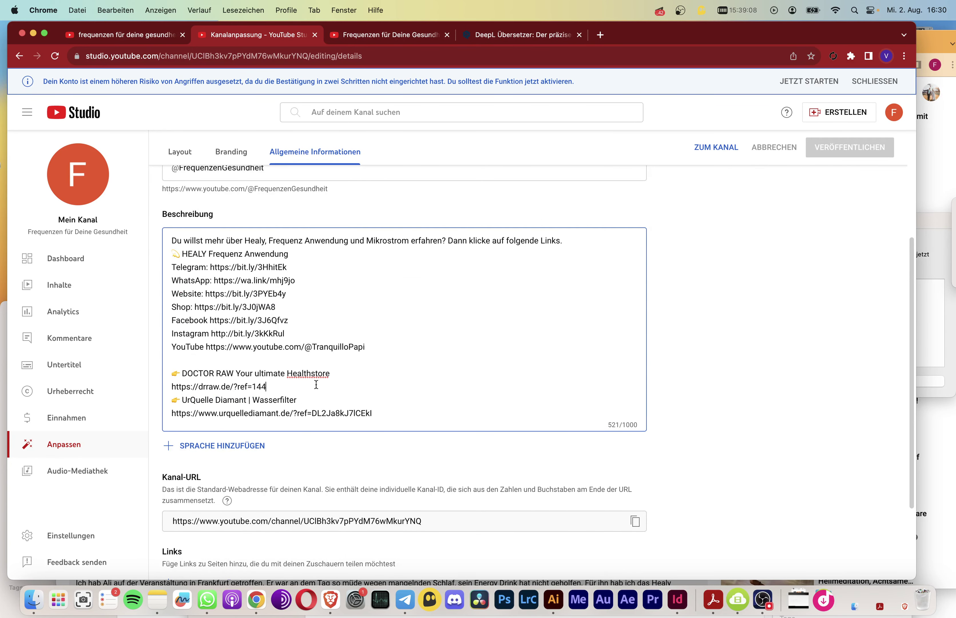
pyautogui.press('Return')
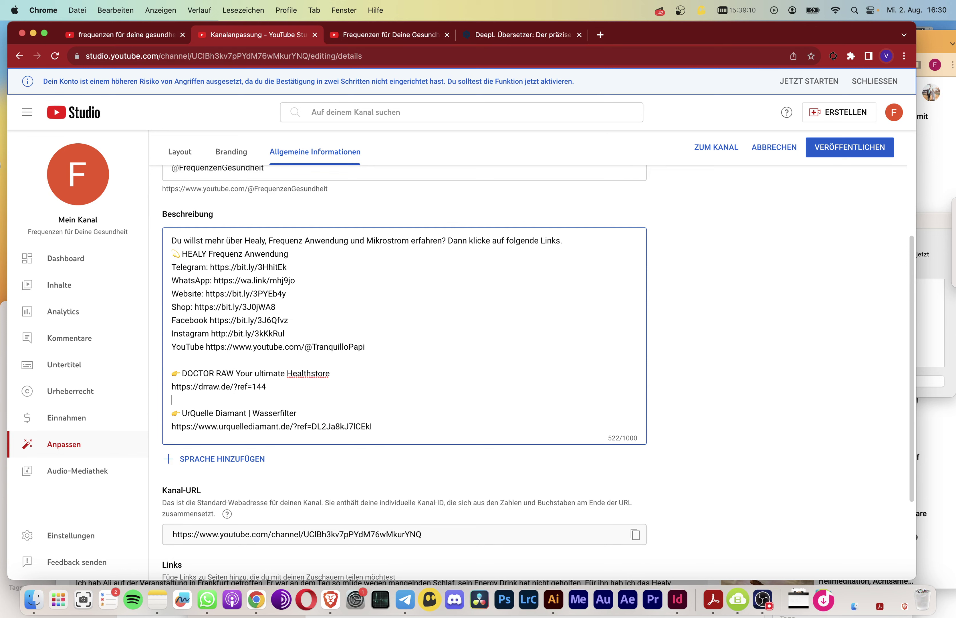
pyautogui.scroll(-2, 316, 385)
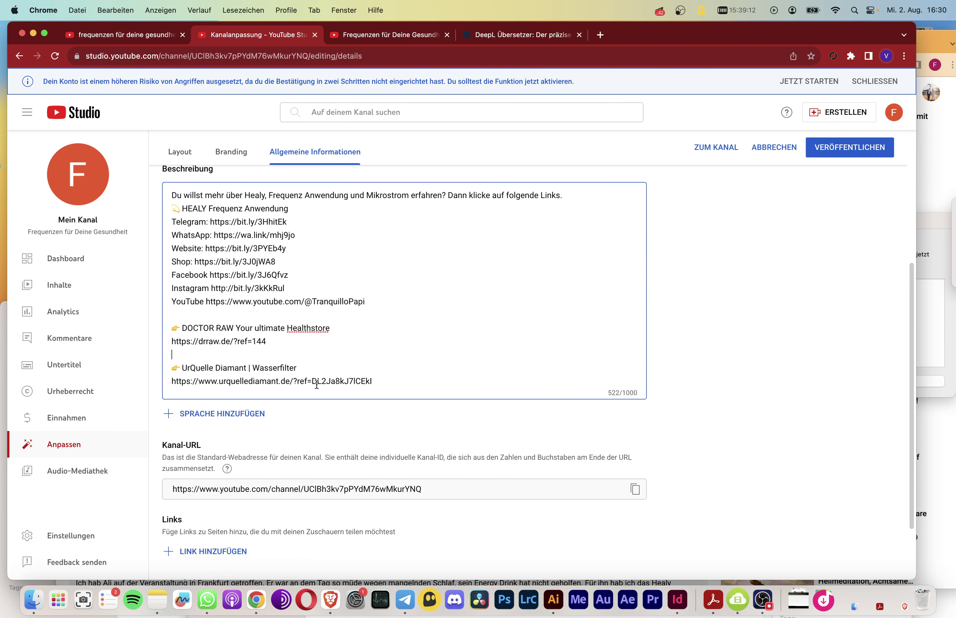
pyautogui.moveTo(240, 326); pyautogui.dragTo(217, 324)
pyautogui.moveTo(281, 367); pyautogui.dragTo(240, 367)
pyautogui.click(415, 342)
pyautogui.scroll(-4, 466, 376)
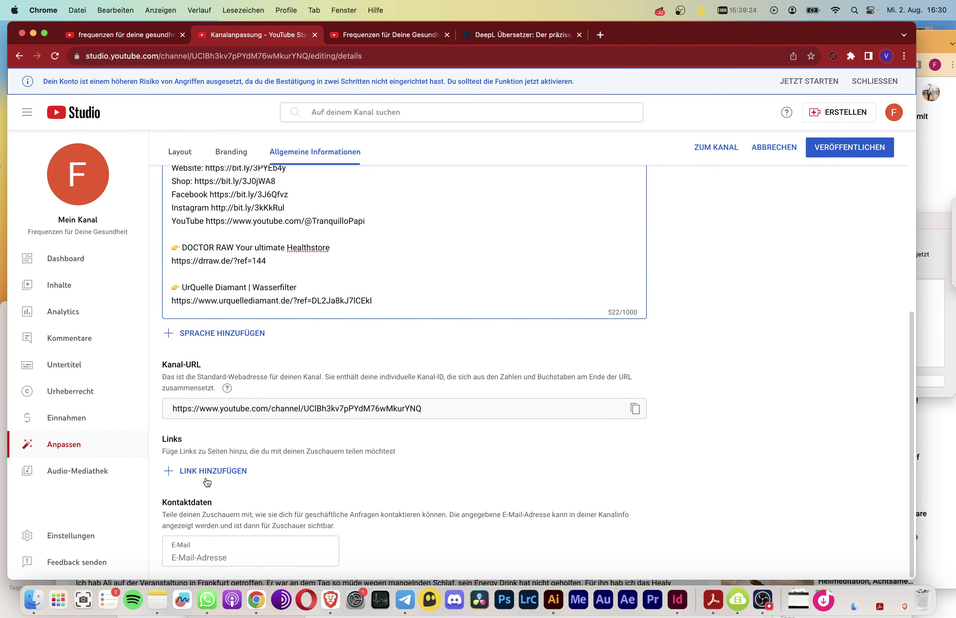
# Switch to the other YouTube window and examine the title, description and link lists of the video "Schlafmangel / Schlafstörungen? Kein Problem, HIER die Lösung!".
pyautogui.click(933, 183)
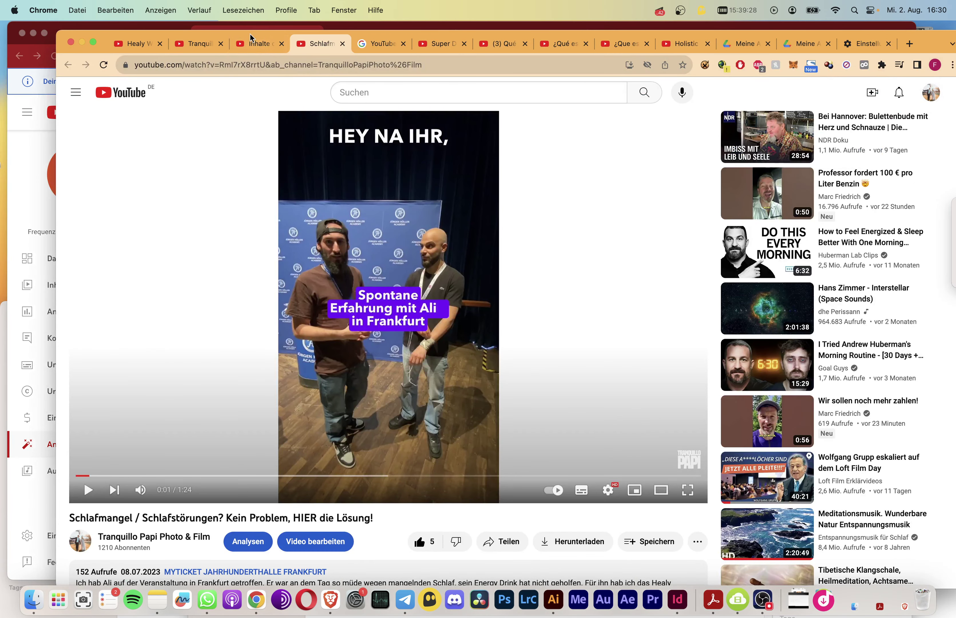
pyautogui.moveTo(126, 544); pyautogui.dragTo(221, 539)
pyautogui.scroll(-1, 221, 539)
pyautogui.moveTo(260, 480); pyautogui.dragTo(155, 504)
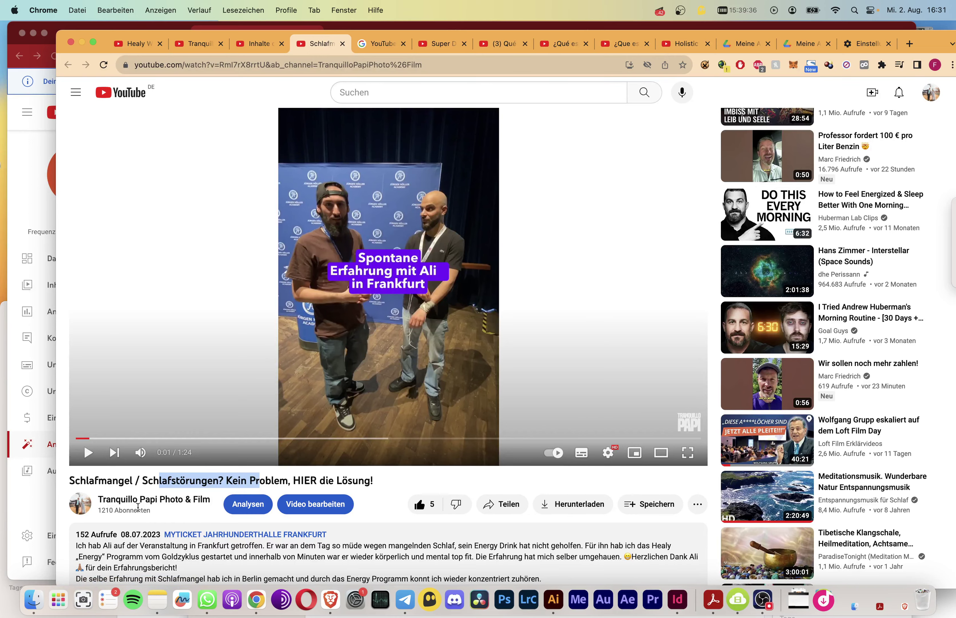
pyautogui.scroll(-4, 163, 515)
pyautogui.scroll(-3, 164, 515)
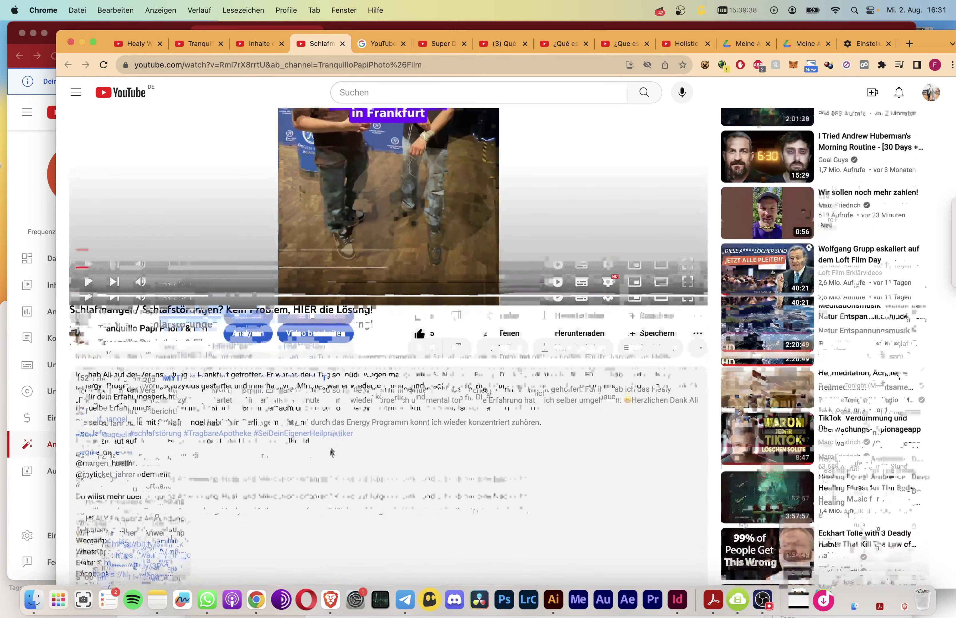
pyautogui.moveTo(93, 309); pyautogui.dragTo(278, 333)
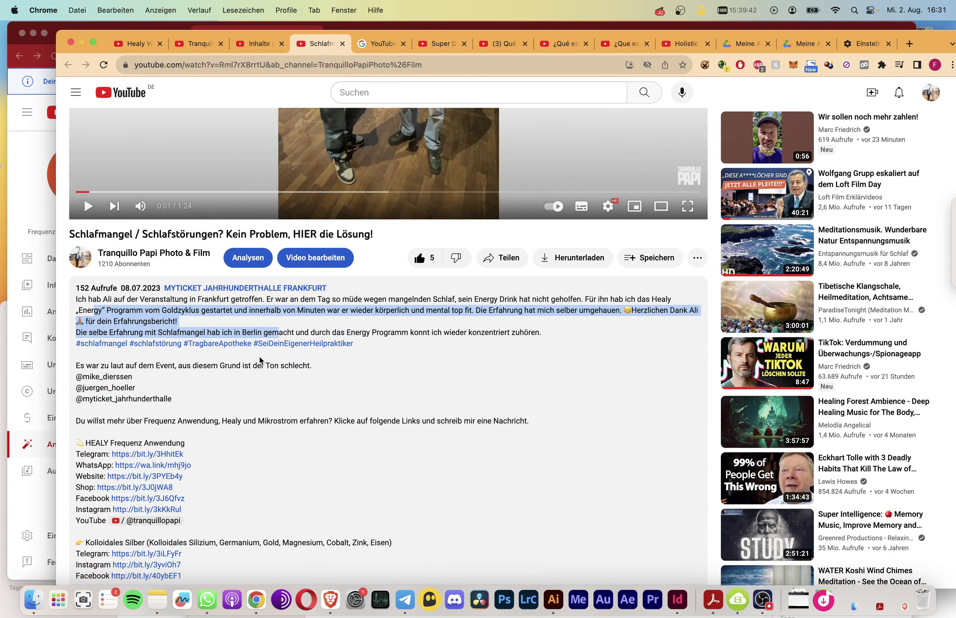
pyautogui.scroll(1, 263, 384)
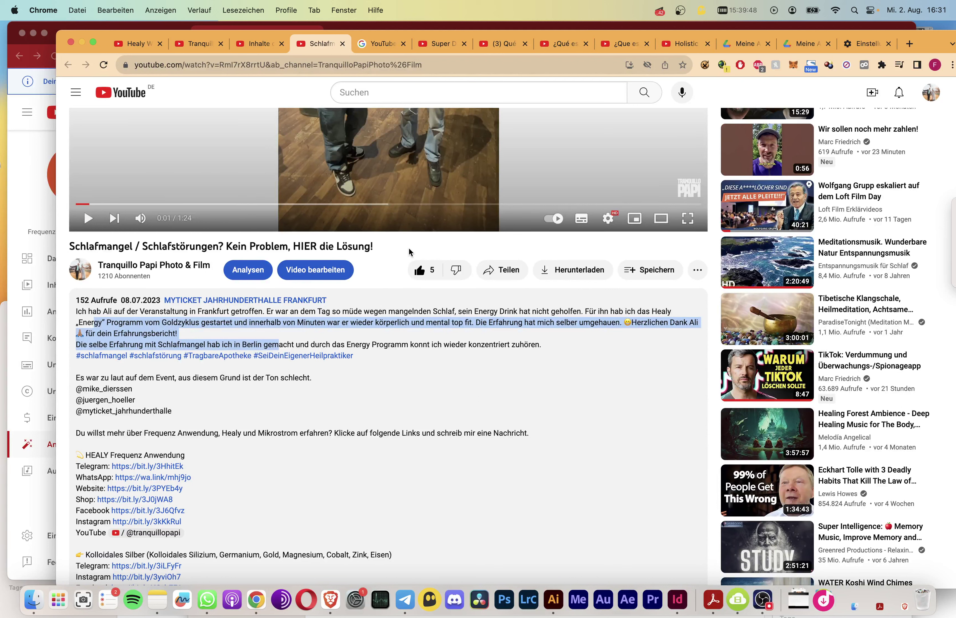
pyautogui.moveTo(353, 246); pyautogui.dragTo(224, 246)
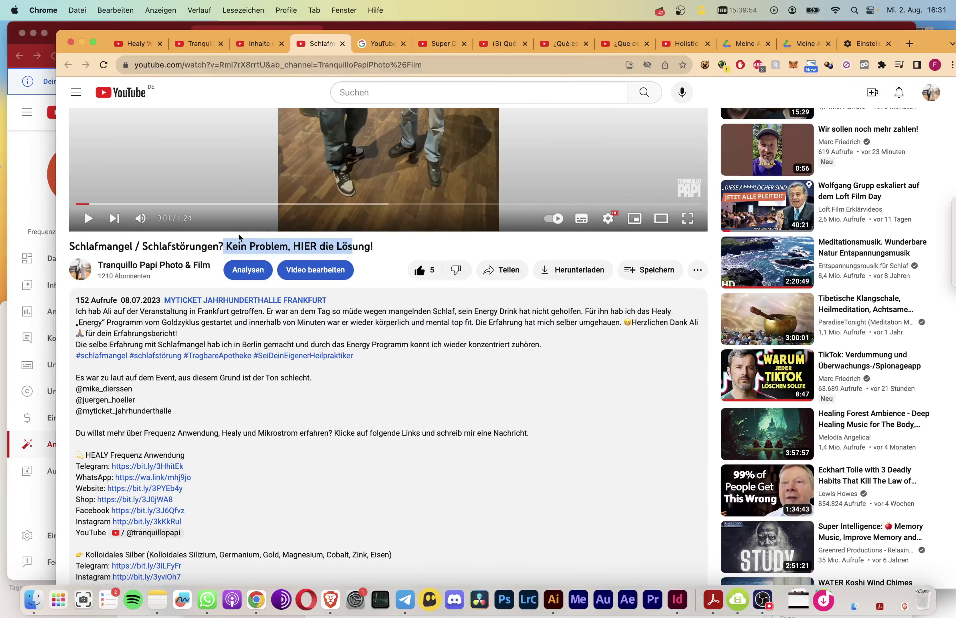
pyautogui.click(367, 237)
pyautogui.scroll(-2, 282, 366)
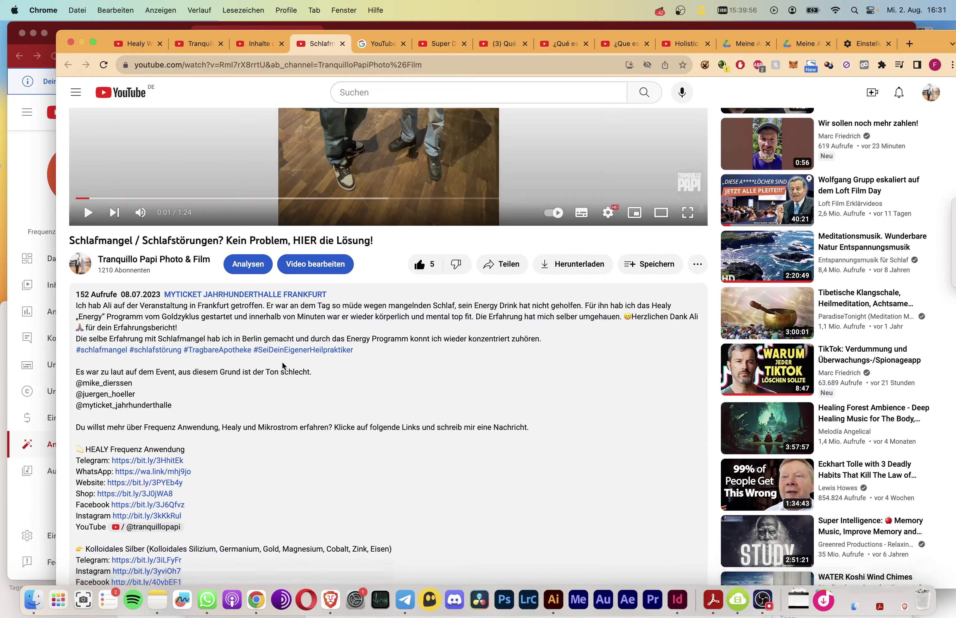
pyautogui.scroll(-2, 282, 365)
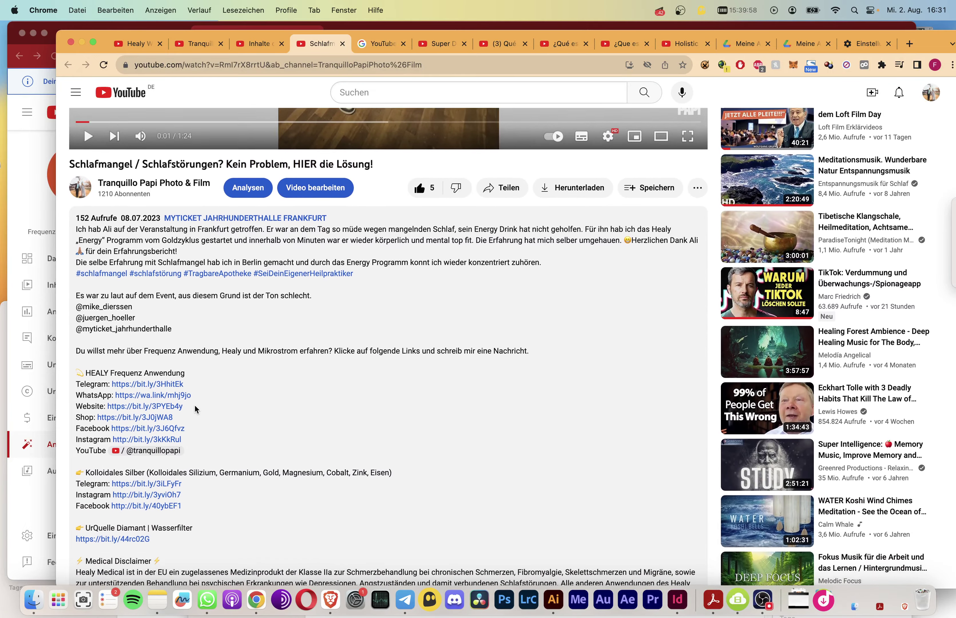
# Examine the Medical Disclaimer and the product and social link lists in the description of the sleep video.
pyautogui.scroll(-6, 194, 408)
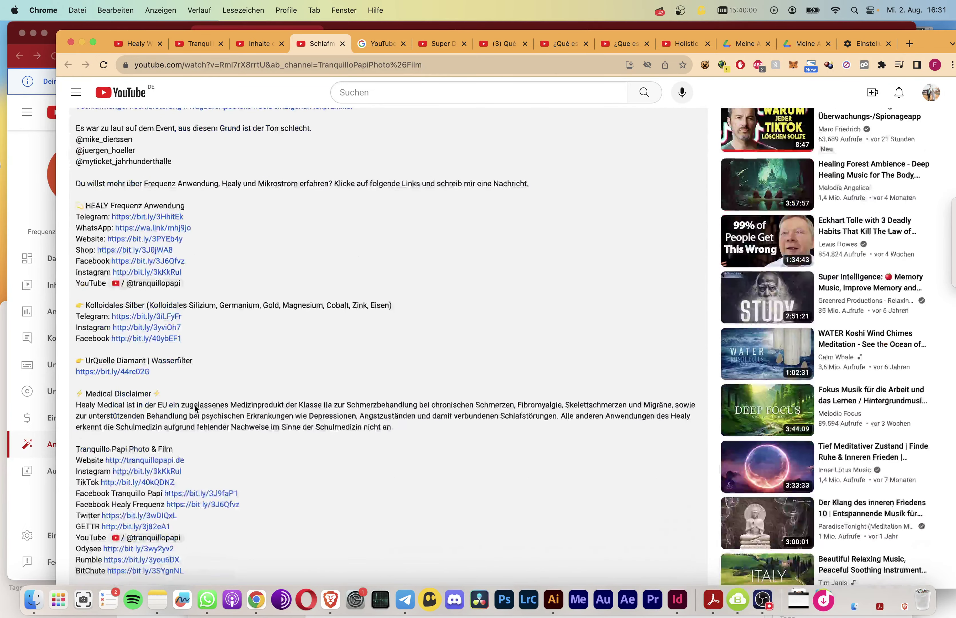
pyautogui.moveTo(404, 432); pyautogui.dragTo(77, 407)
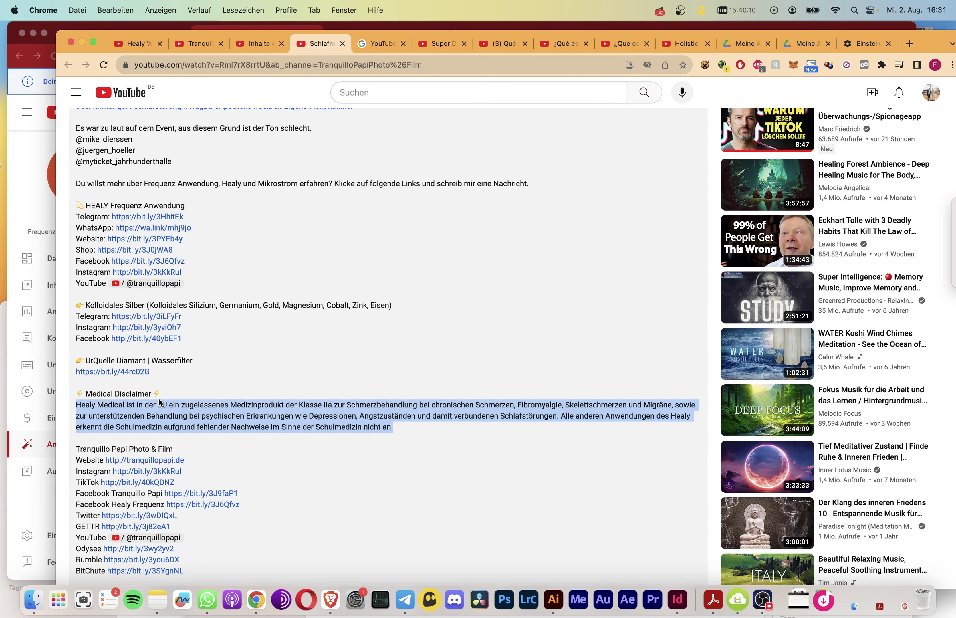
pyautogui.scroll(-5, 159, 399)
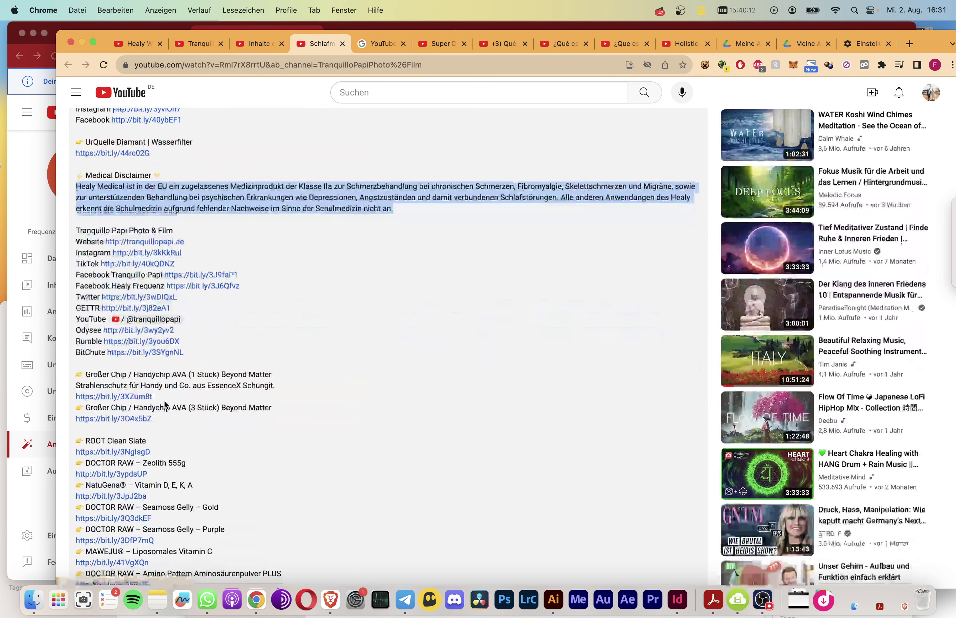
pyautogui.scroll(-3, 164, 403)
pyautogui.scroll(5, 165, 401)
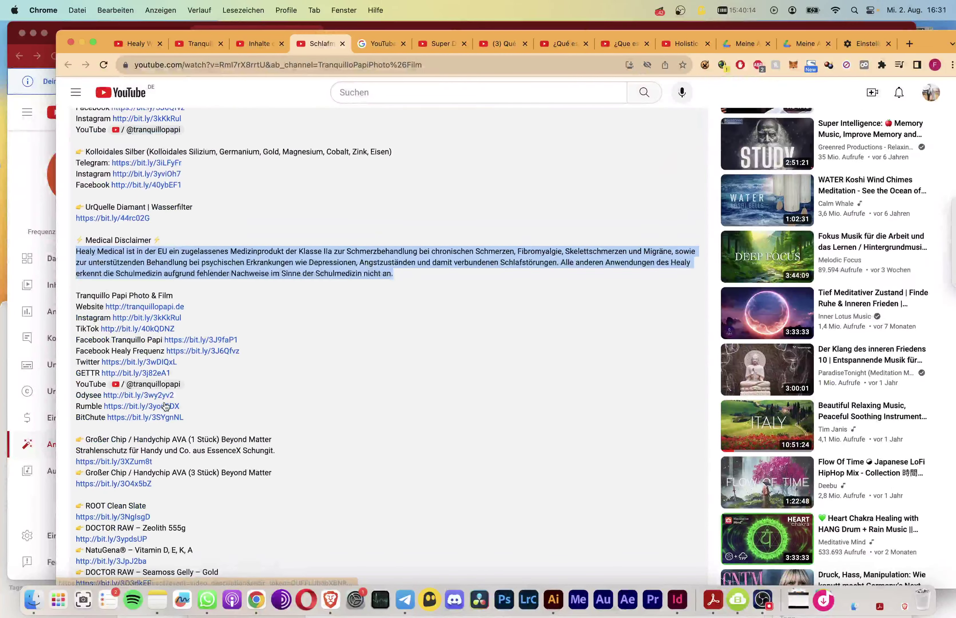
pyautogui.click(235, 310)
pyautogui.scroll(3, 236, 310)
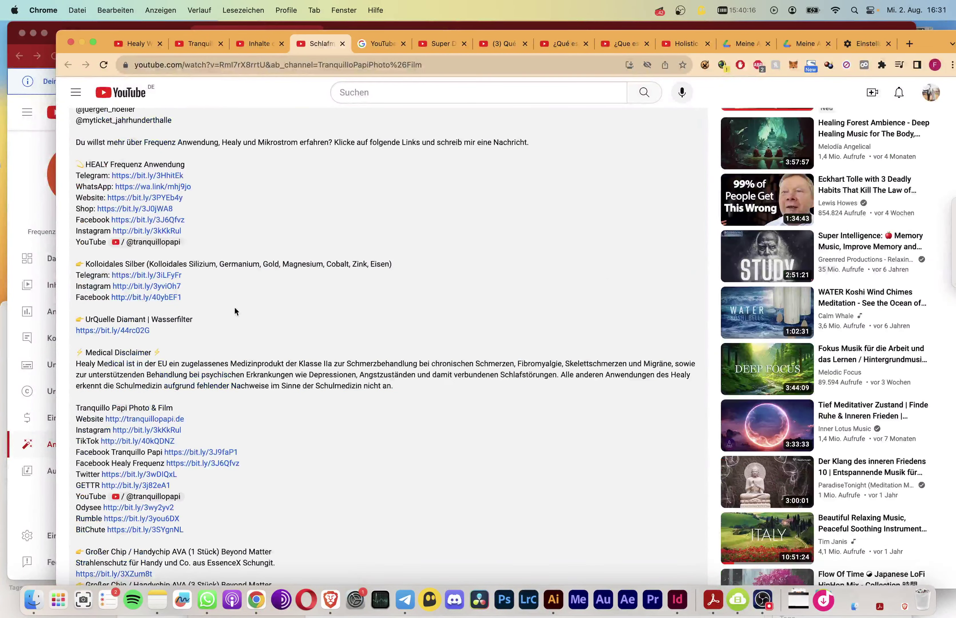
pyautogui.moveTo(400, 386); pyautogui.dragTo(115, 364)
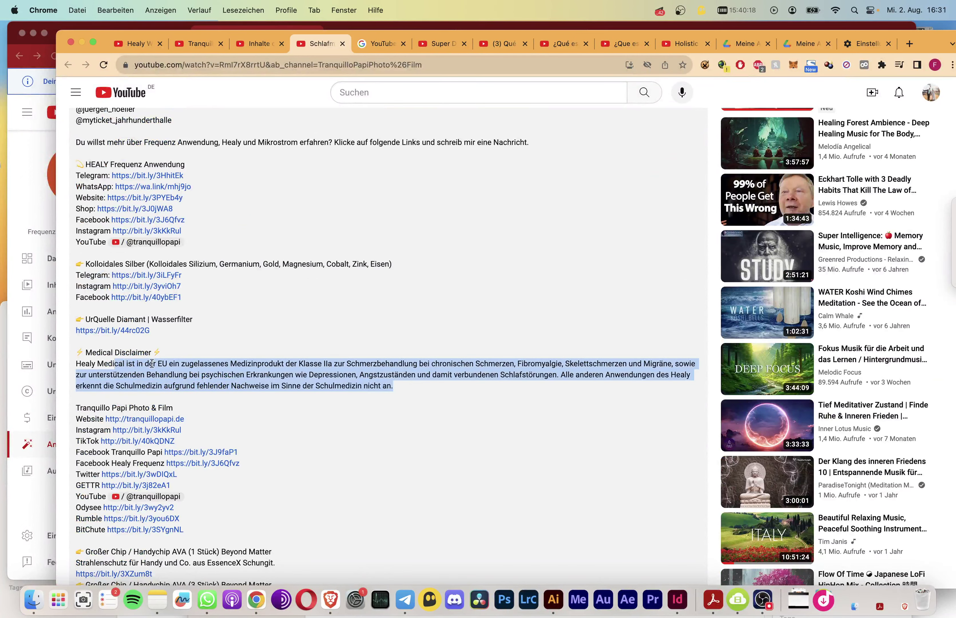
pyautogui.scroll(-5, 440, 466)
pyautogui.press('super+r')
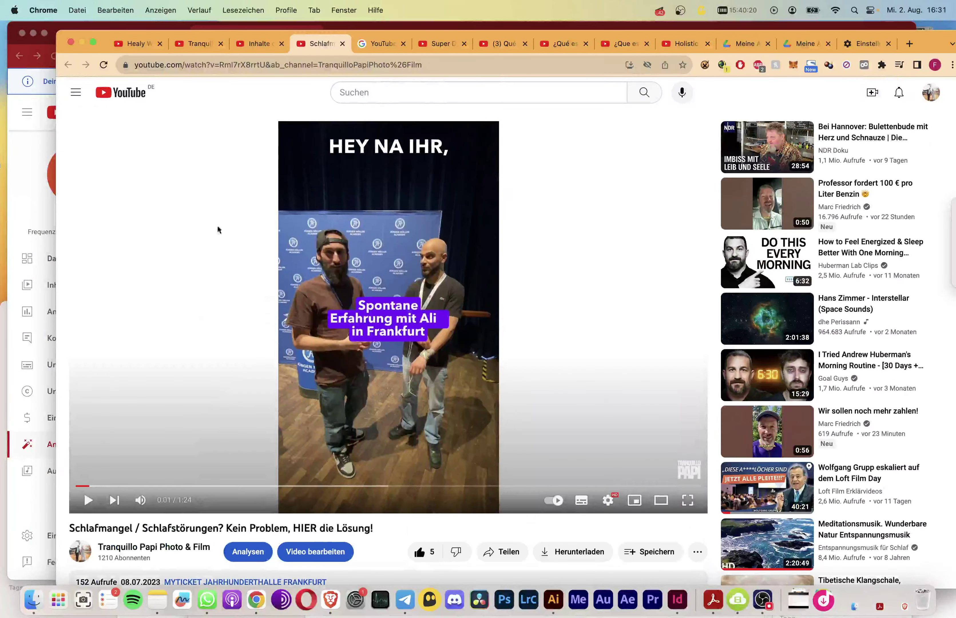
# Open the Kanalinfo page of the Tranquillo Papi Photo & Film channel and examine its description and the links on its banner.
pyautogui.click(160, 547)
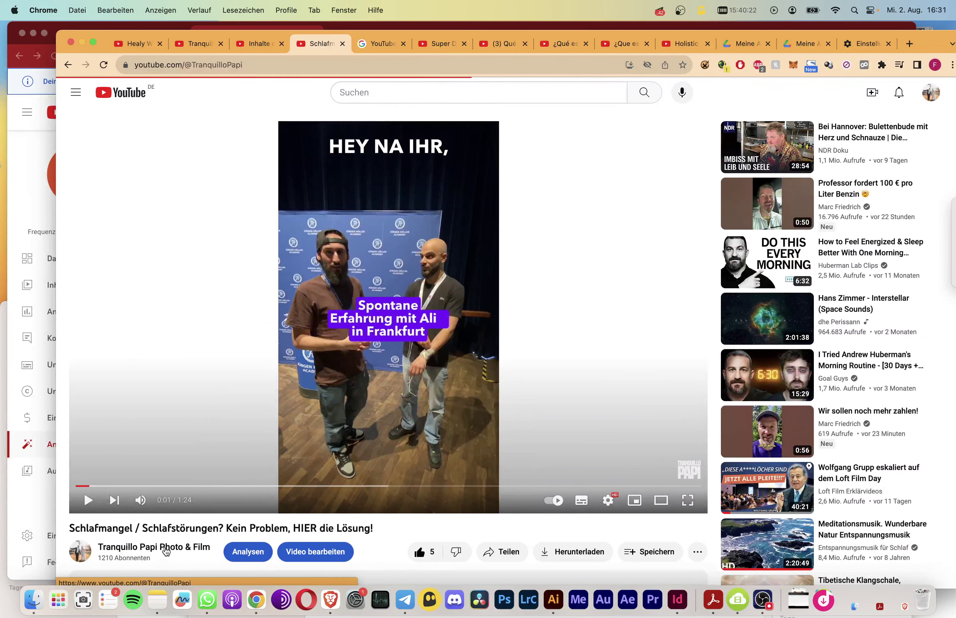
pyautogui.click(687, 334)
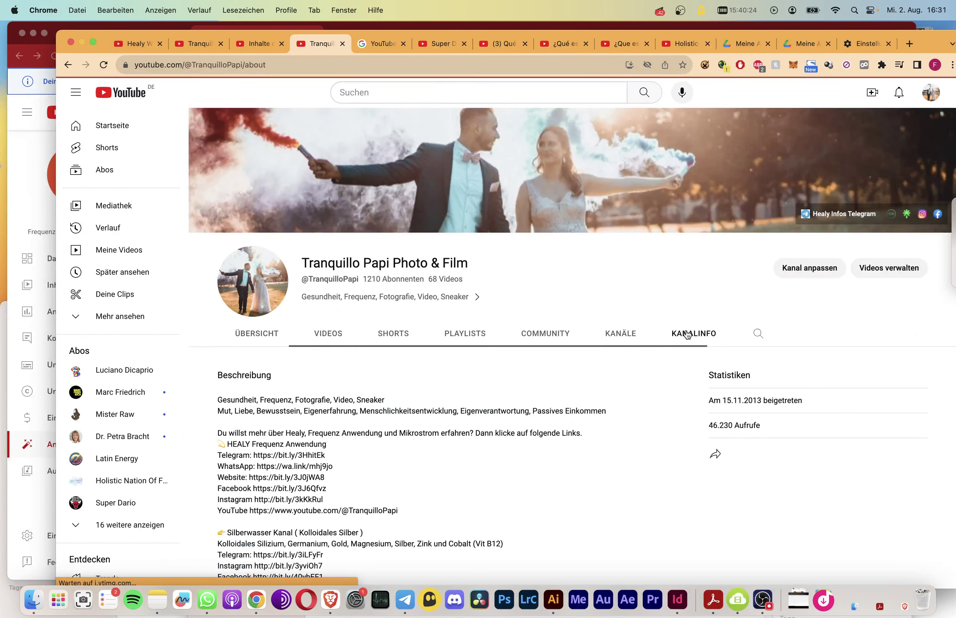
pyautogui.scroll(-10, 629, 400)
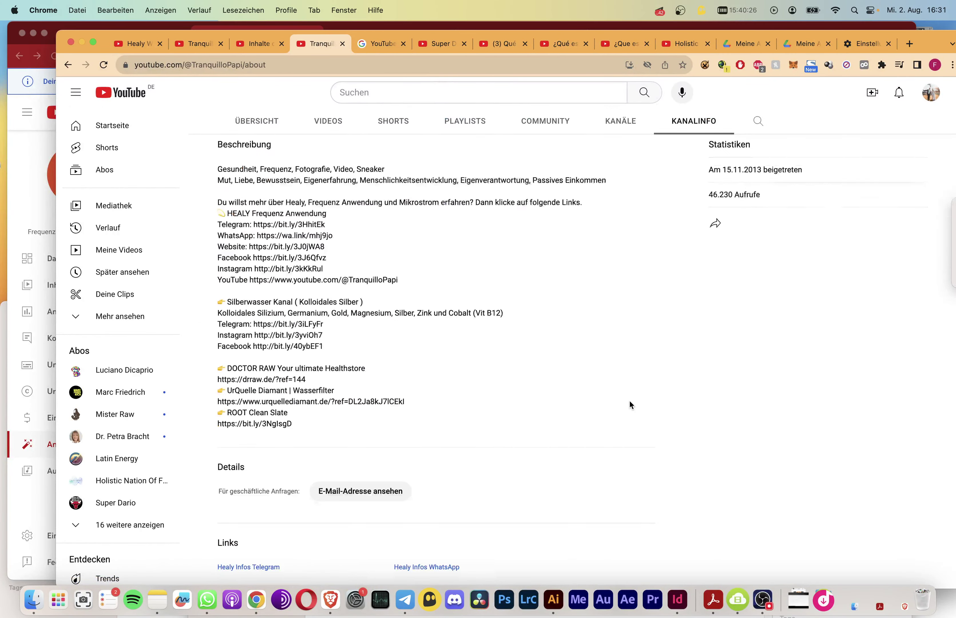
pyautogui.scroll(10, 629, 399)
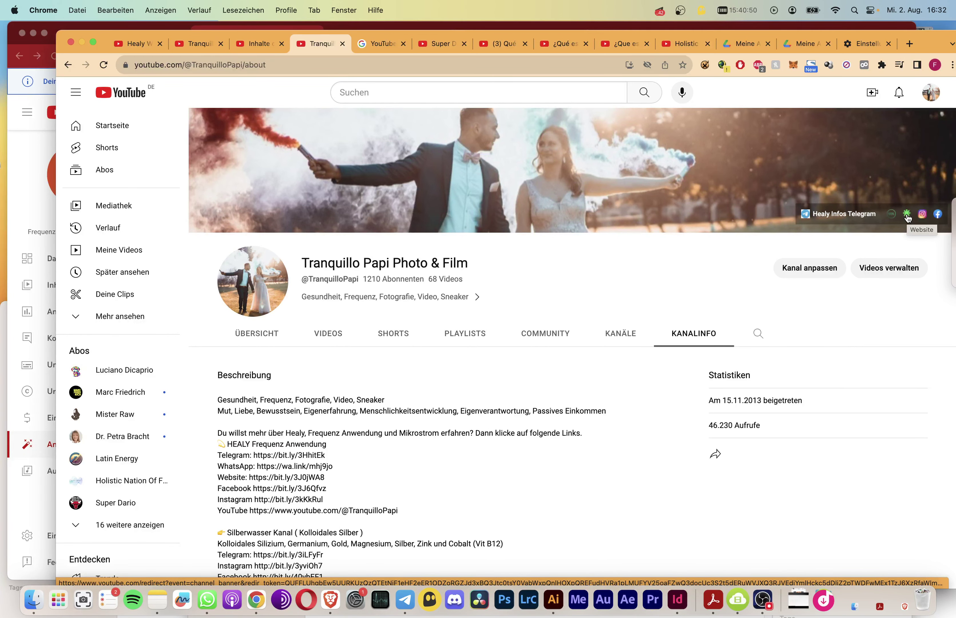
pyautogui.scroll(-1, 906, 217)
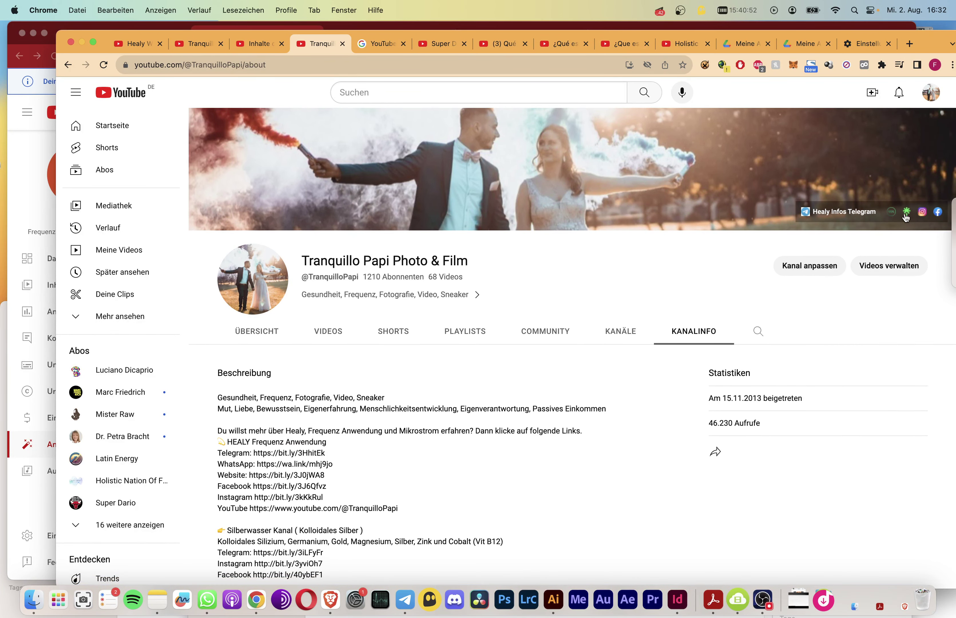
# Examine the business enquiry details and the Links list on the Kanalinfo page, comparing them with the channel description.
pyautogui.scroll(-10, 656, 396)
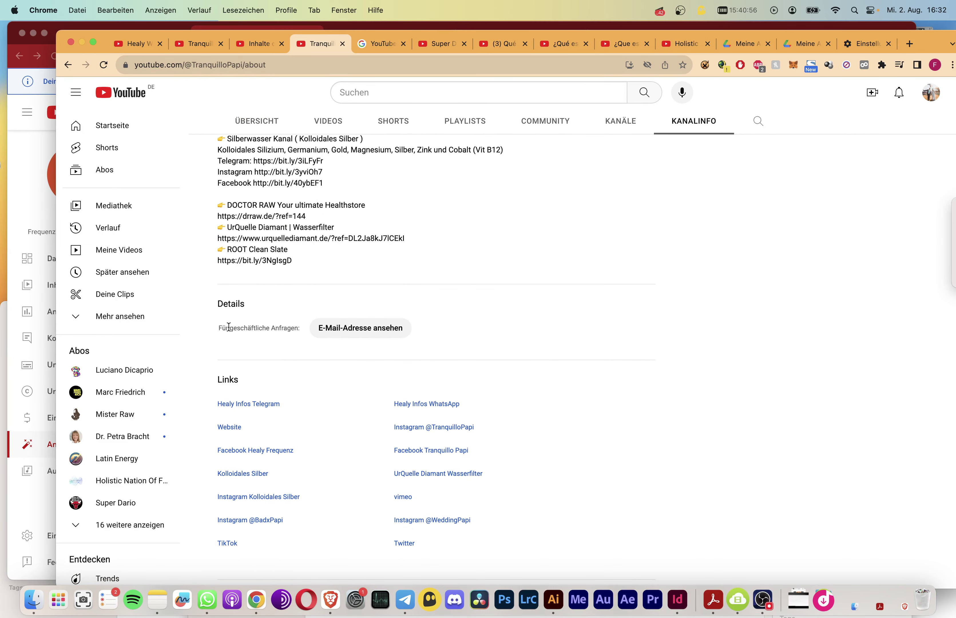
pyautogui.moveTo(223, 326); pyautogui.dragTo(281, 328)
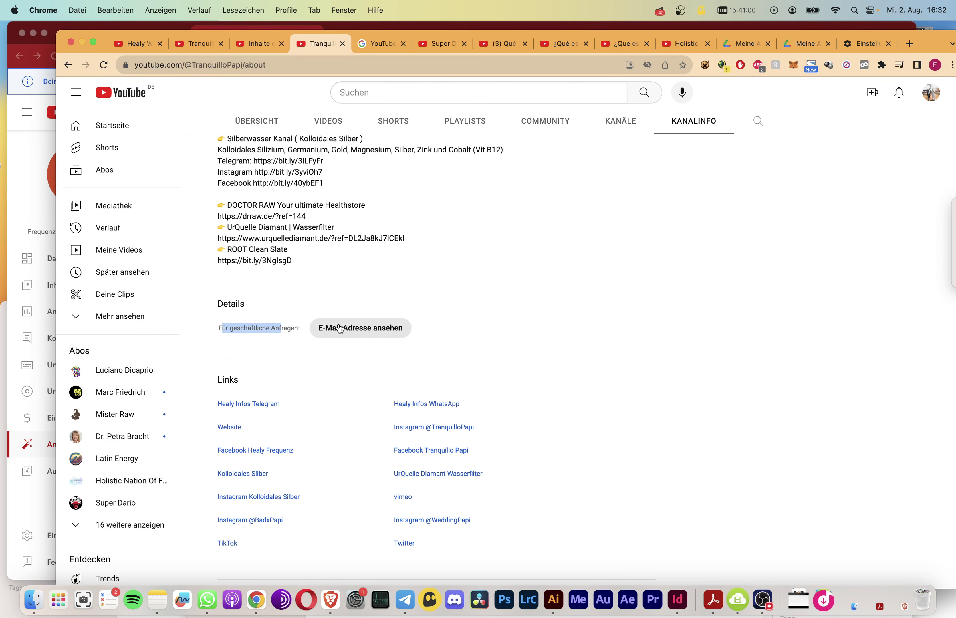
pyautogui.moveTo(292, 328); pyautogui.dragTo(266, 328)
pyautogui.click(311, 375)
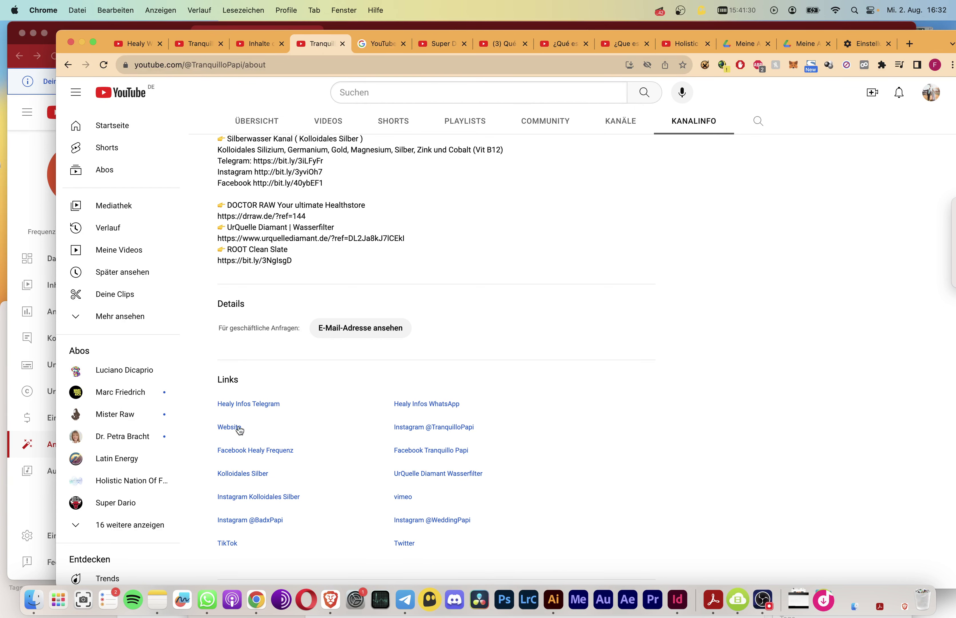
pyautogui.scroll(5, 455, 496)
pyautogui.scroll(-5, 429, 503)
pyautogui.scroll(9, 484, 496)
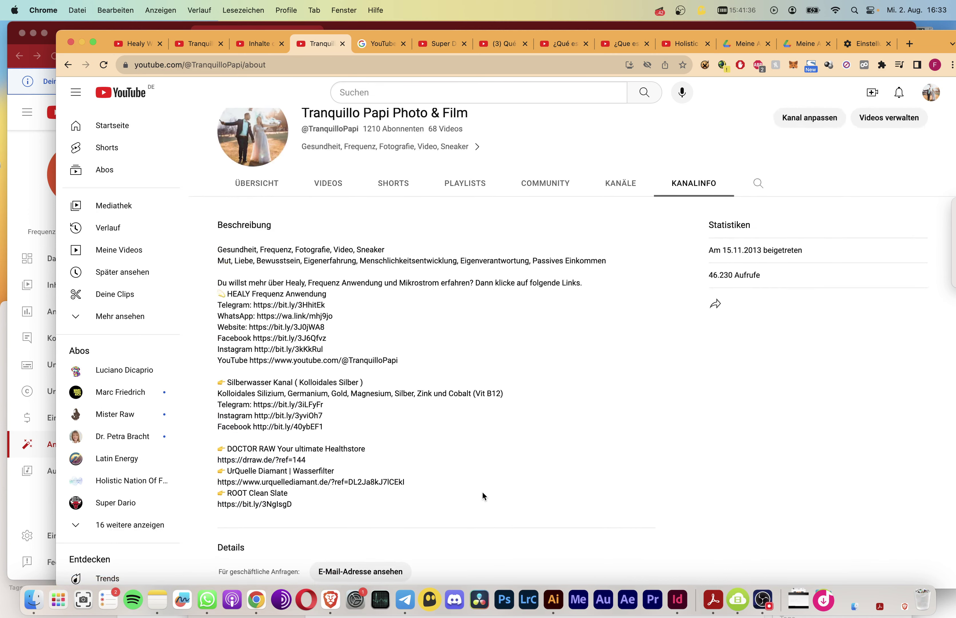
pyautogui.scroll(3, 482, 491)
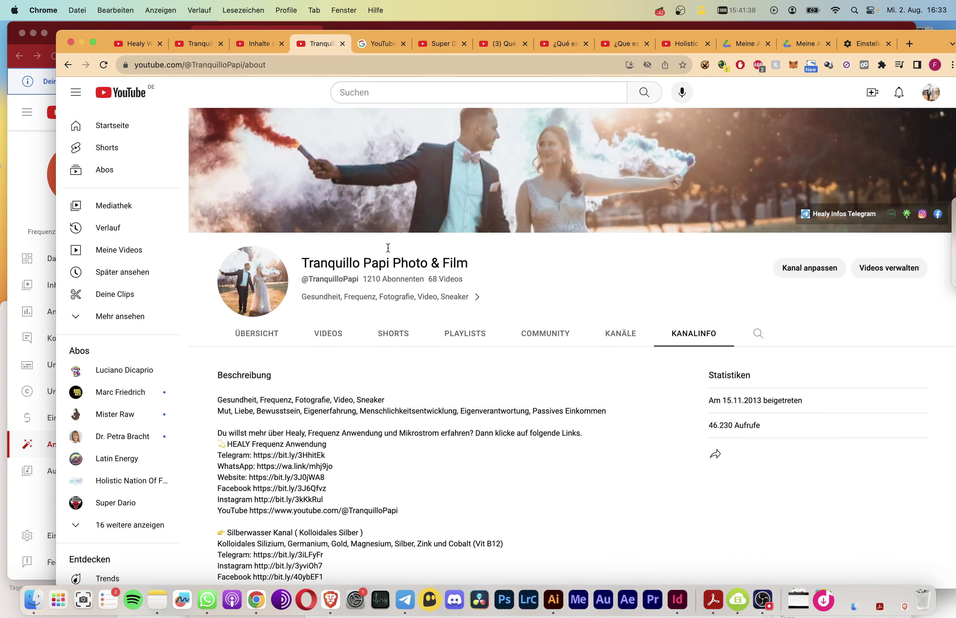
# Switch to the new channel's Studio window and add an empty link entry under Links.
pyautogui.click(31, 142)
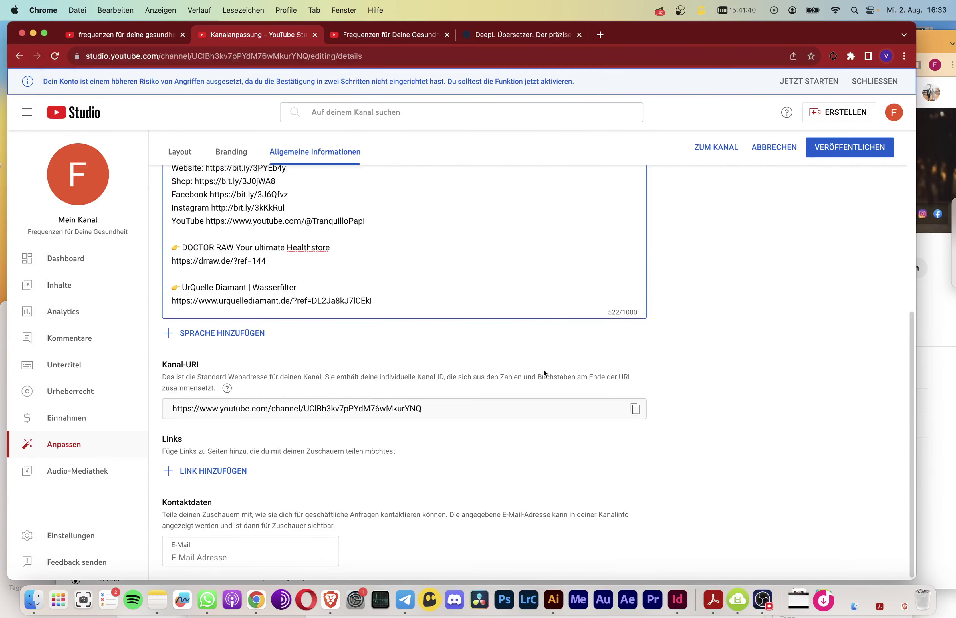
pyautogui.click(217, 471)
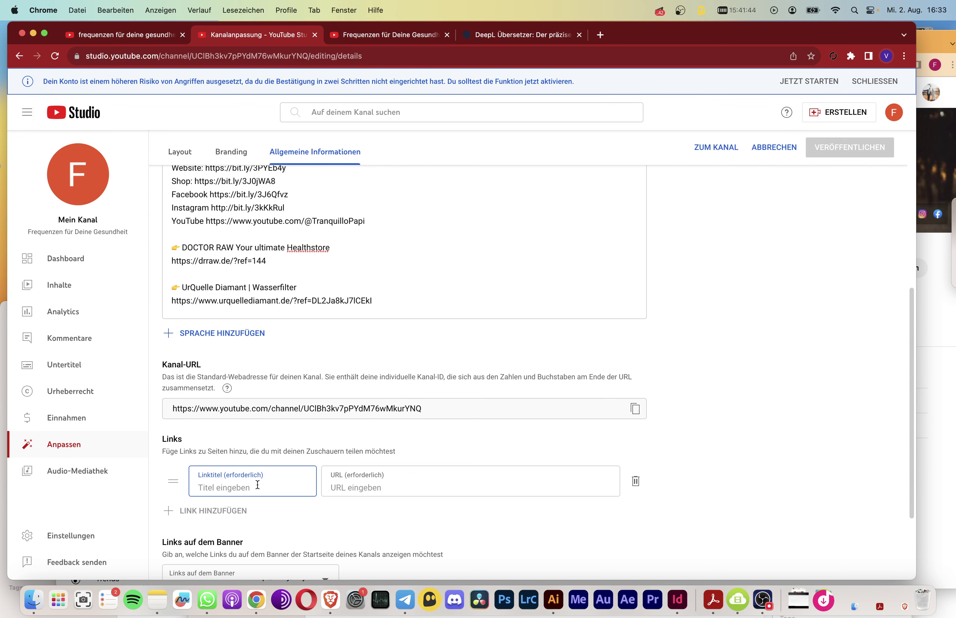
# In the other window, open the Allgemeine Informationen customization settings of the Tranquillo Papi Photo & Film channel at its Links section.
pyautogui.click(938, 418)
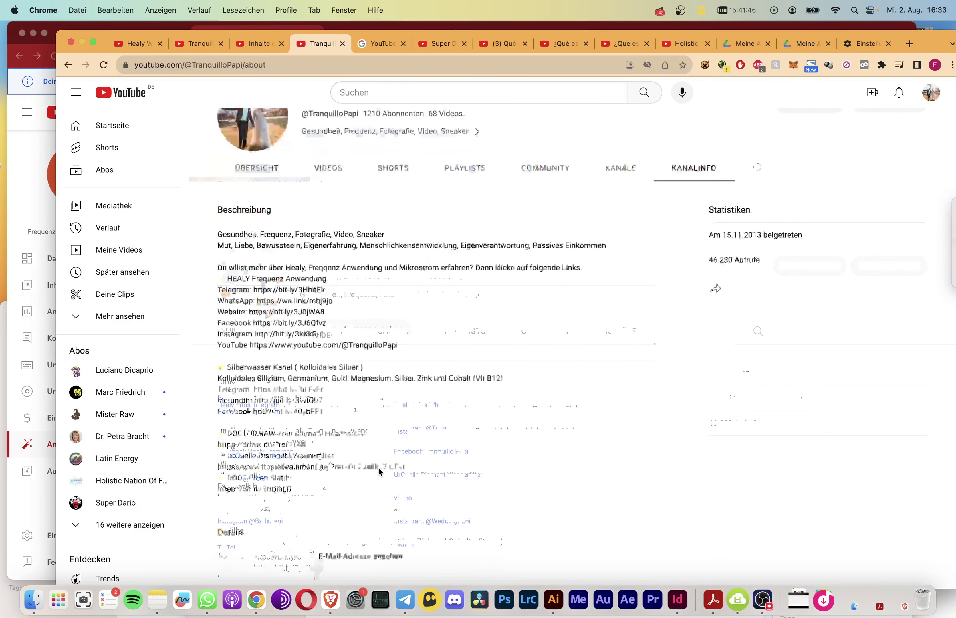
pyautogui.click(253, 43)
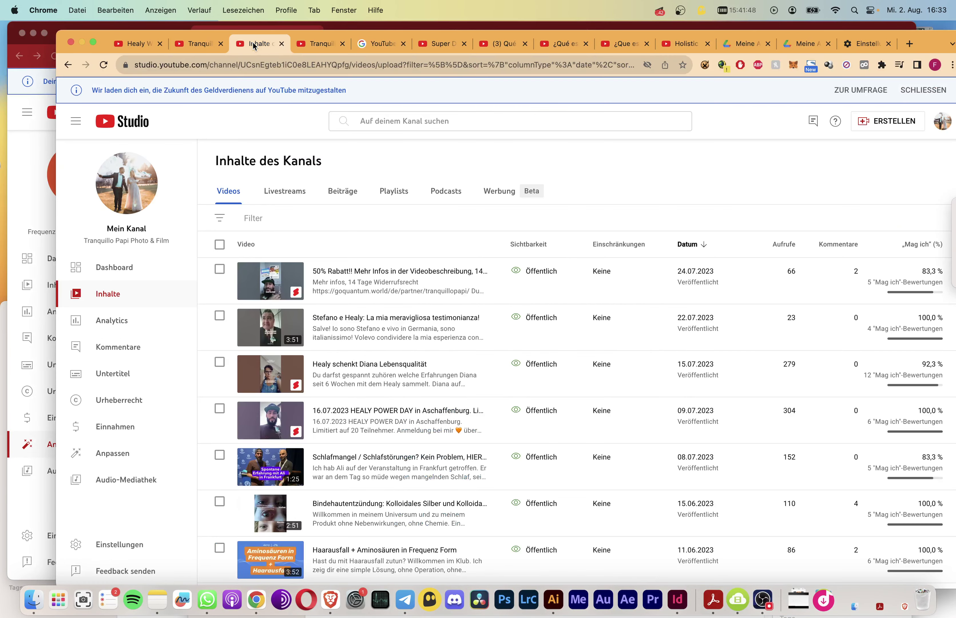
pyautogui.click(200, 44)
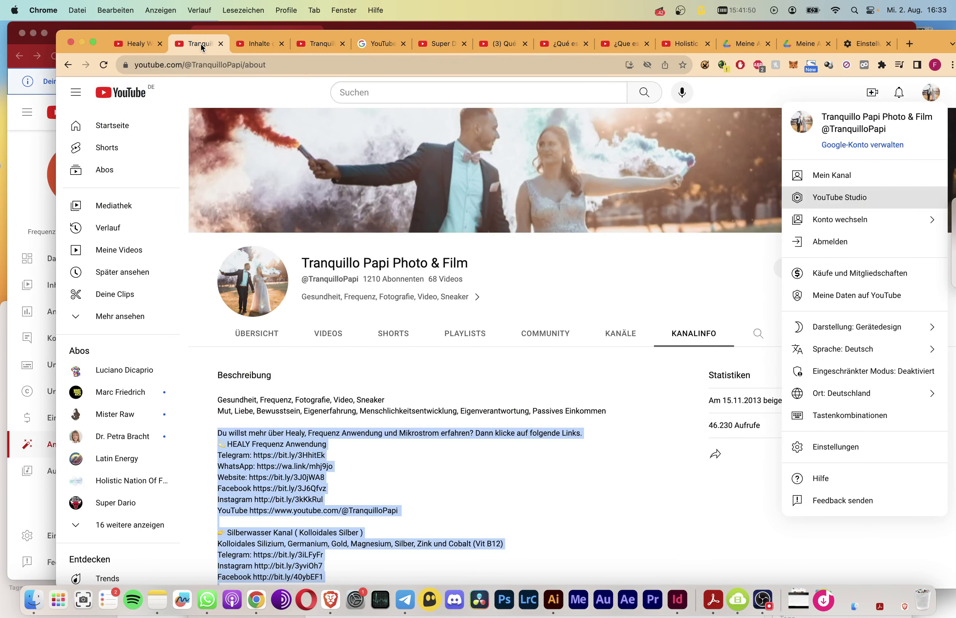
pyautogui.click(265, 44)
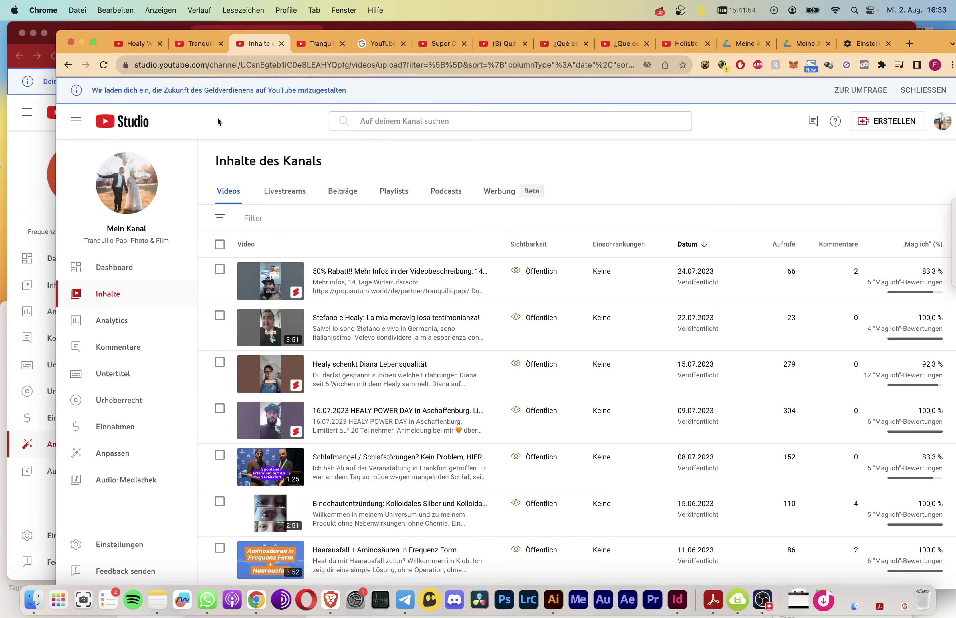
pyautogui.click(137, 273)
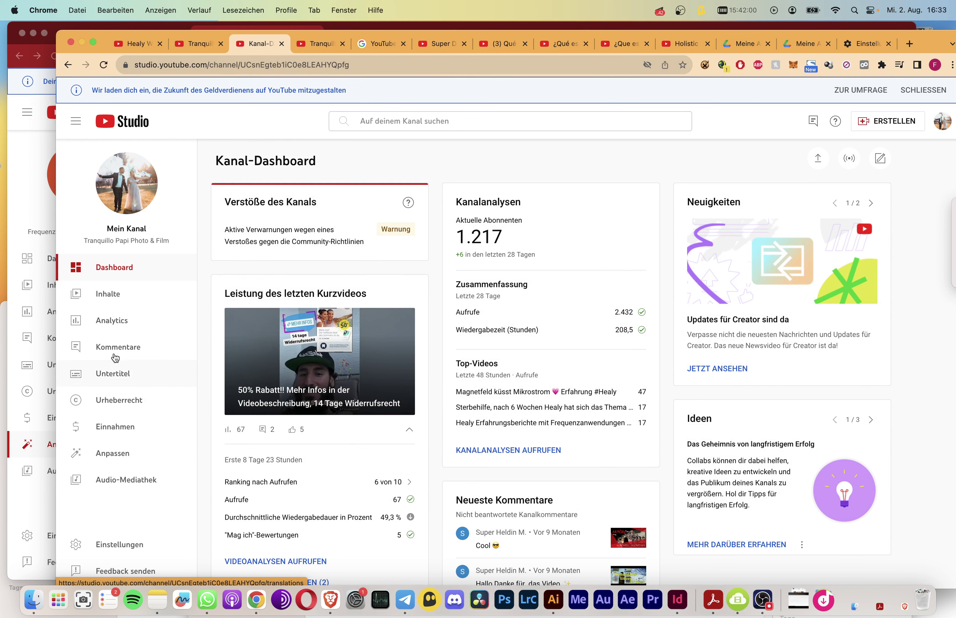
pyautogui.click(29, 200)
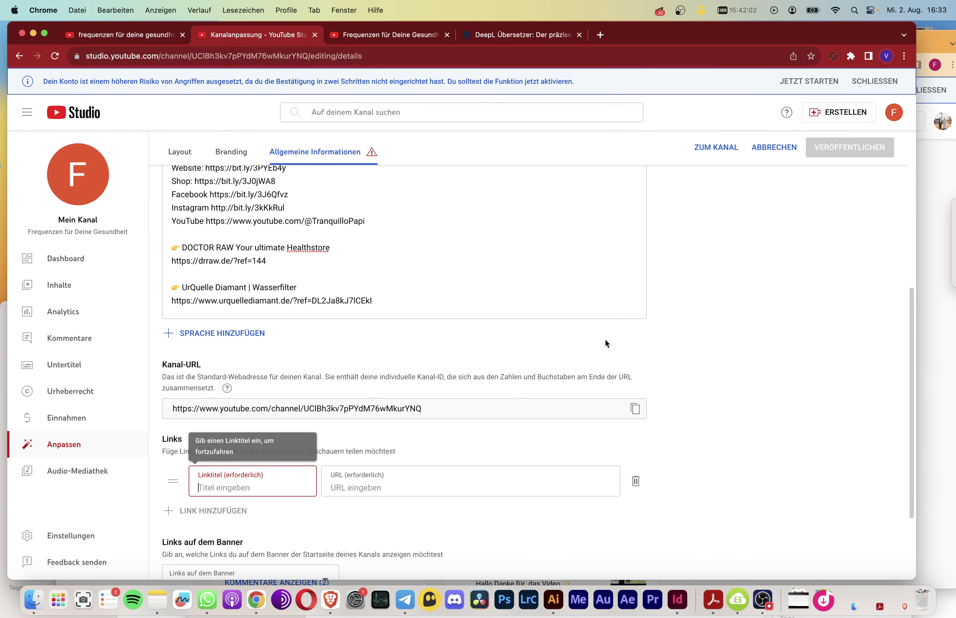
pyautogui.click(926, 287)
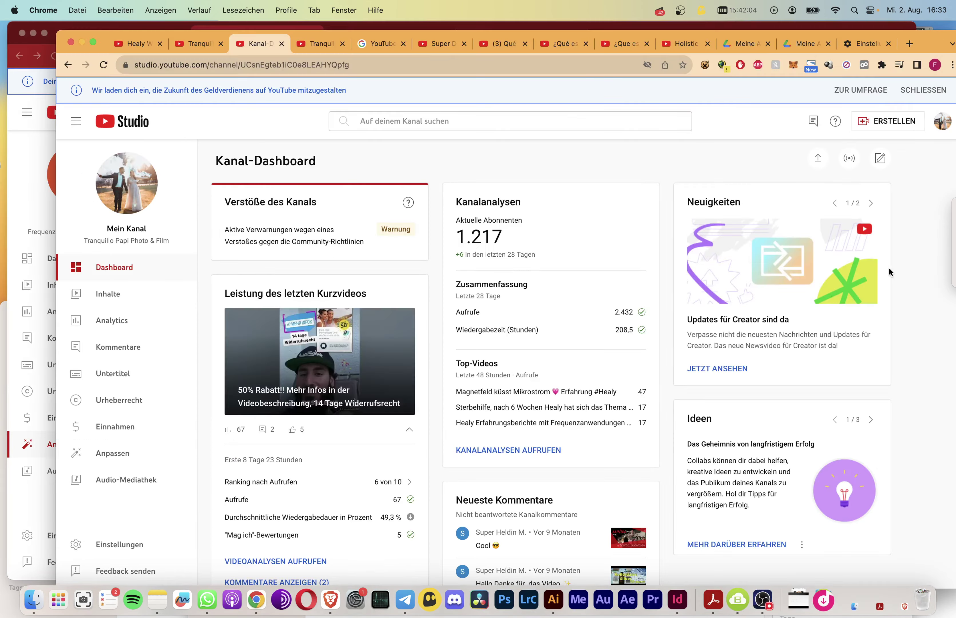
pyautogui.click(129, 458)
pyautogui.click(356, 191)
pyautogui.scroll(-5, 463, 438)
pyautogui.scroll(-10, 463, 438)
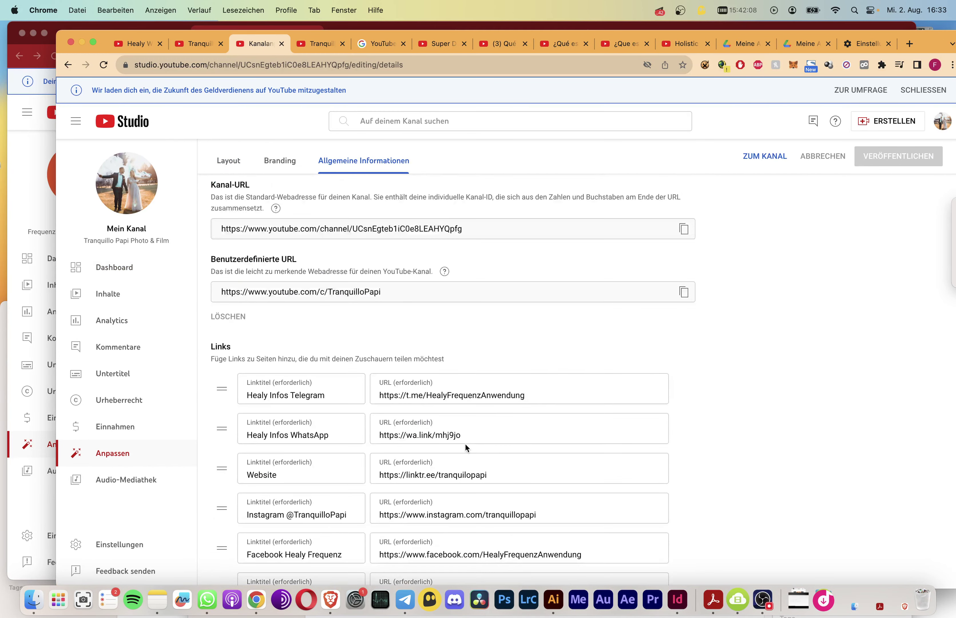
pyautogui.scroll(-1, 459, 443)
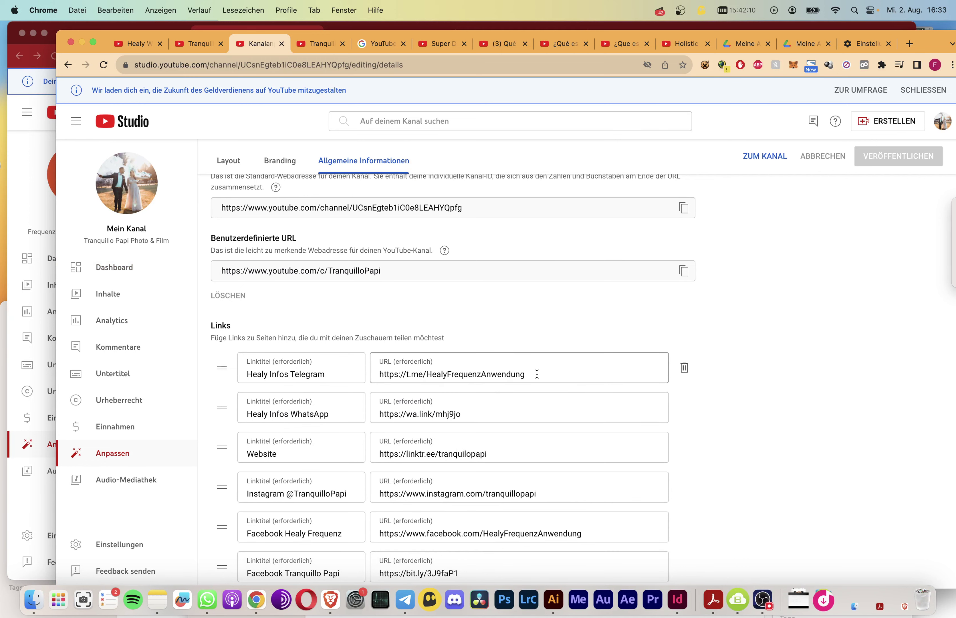
pyautogui.moveTo(536, 377); pyautogui.dragTo(351, 371)
pyautogui.press('super+c')
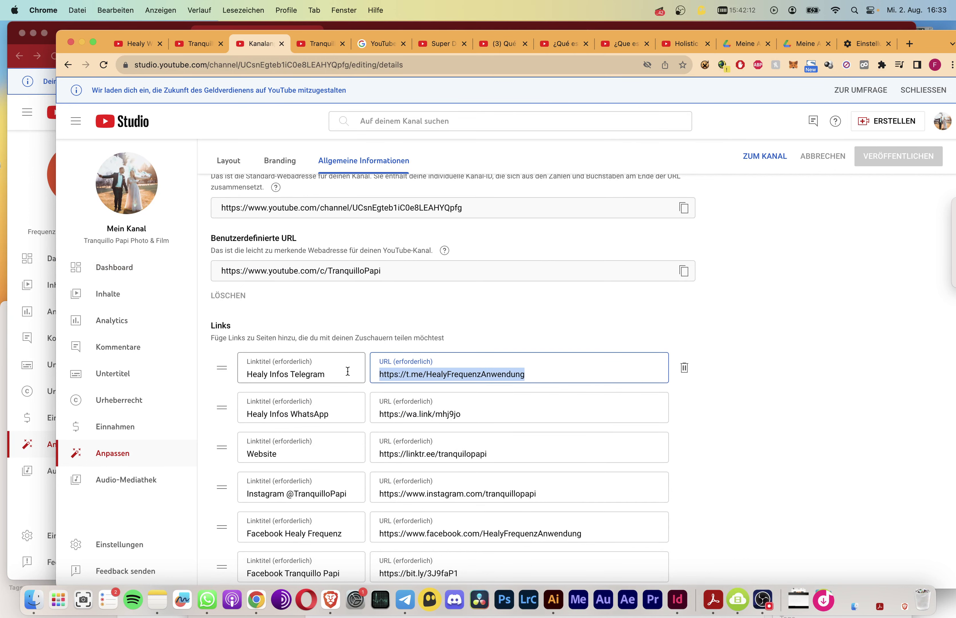
pyautogui.click(21, 507)
pyautogui.click(362, 482)
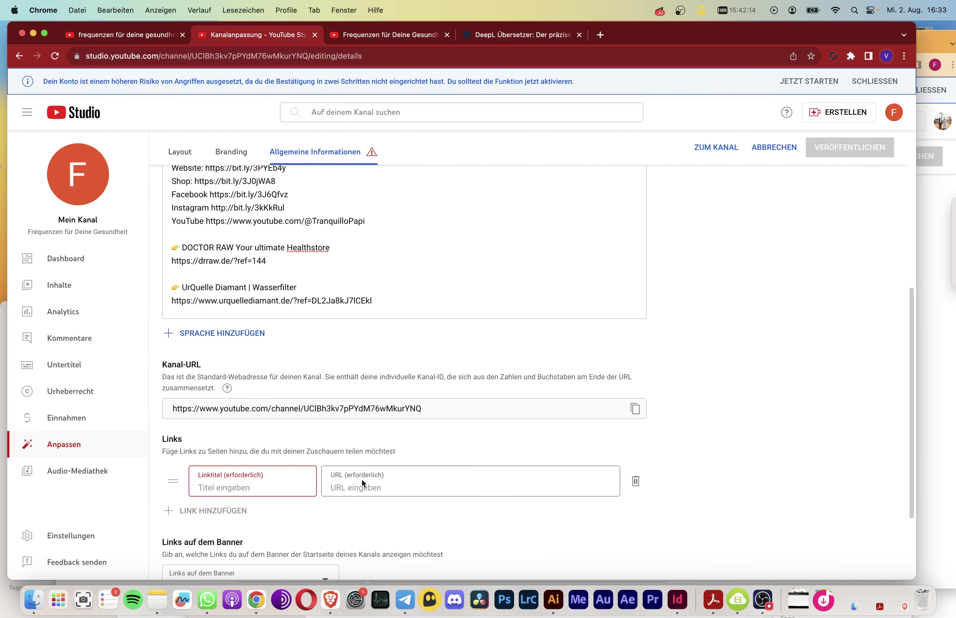
pyautogui.press('super+v')
# Copy the title "Healy Infos Telegram" from the existing channel into the new channel's first link entry.
pyautogui.click(934, 367)
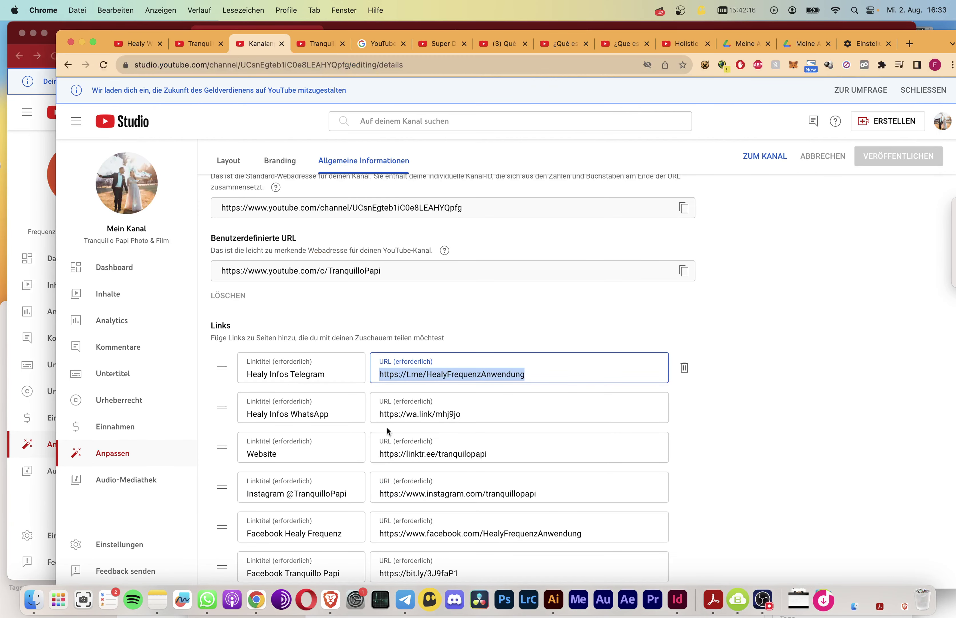
pyautogui.moveTo(333, 375); pyautogui.dragTo(237, 376)
pyautogui.press('super+c')
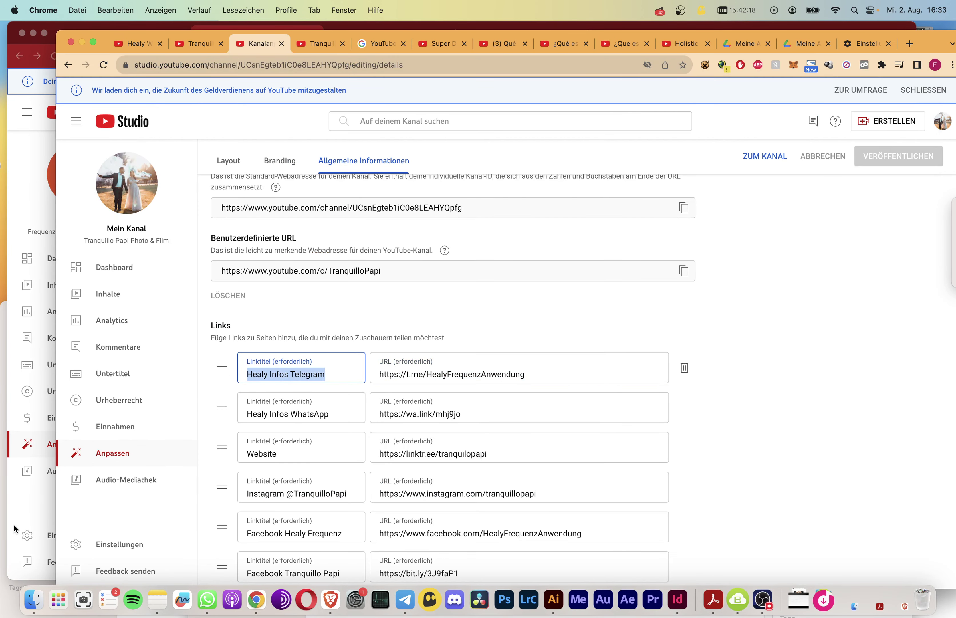
pyautogui.click(16, 531)
pyautogui.click(227, 482)
pyautogui.press('super+v')
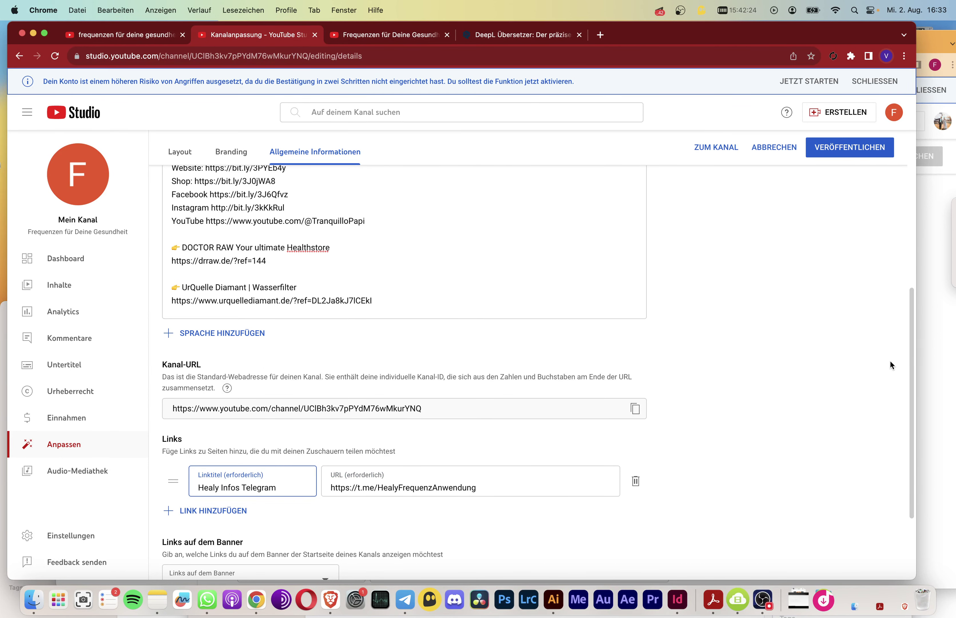
# Add a second link entry to the new channel with the title "Healy Infos WhatsApp" copied from the existing channel.
pyautogui.click(928, 368)
pyautogui.moveTo(338, 426); pyautogui.dragTo(239, 414)
pyautogui.click(29, 506)
pyautogui.click(229, 513)
pyautogui.press('super+v')
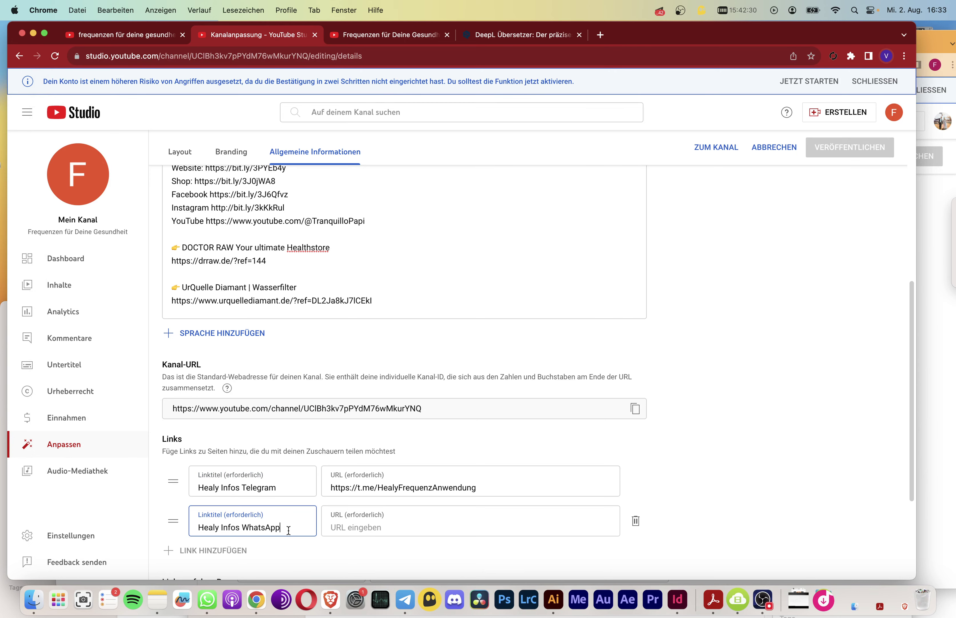
pyautogui.click(942, 422)
pyautogui.moveTo(462, 415); pyautogui.dragTo(356, 417)
pyautogui.click(36, 504)
pyautogui.click(375, 525)
pyautogui.press('super+v')
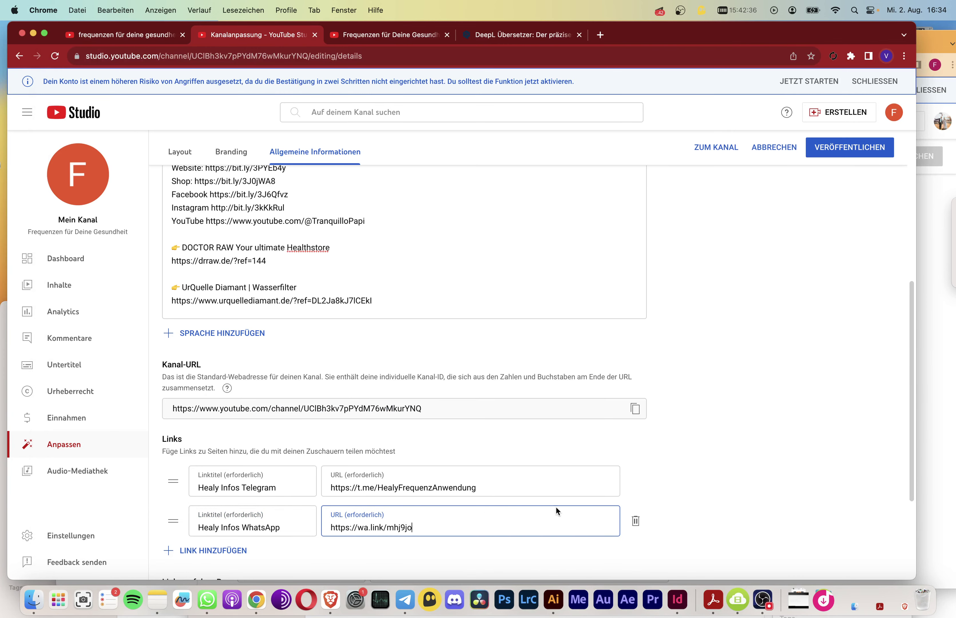
pyautogui.click(935, 424)
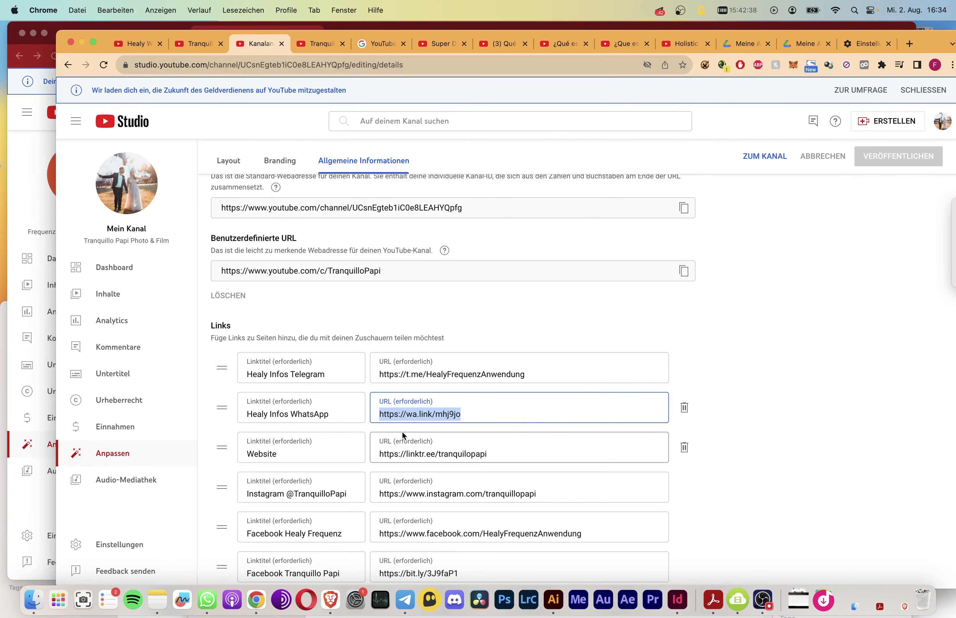
pyautogui.scroll(-4, 442, 454)
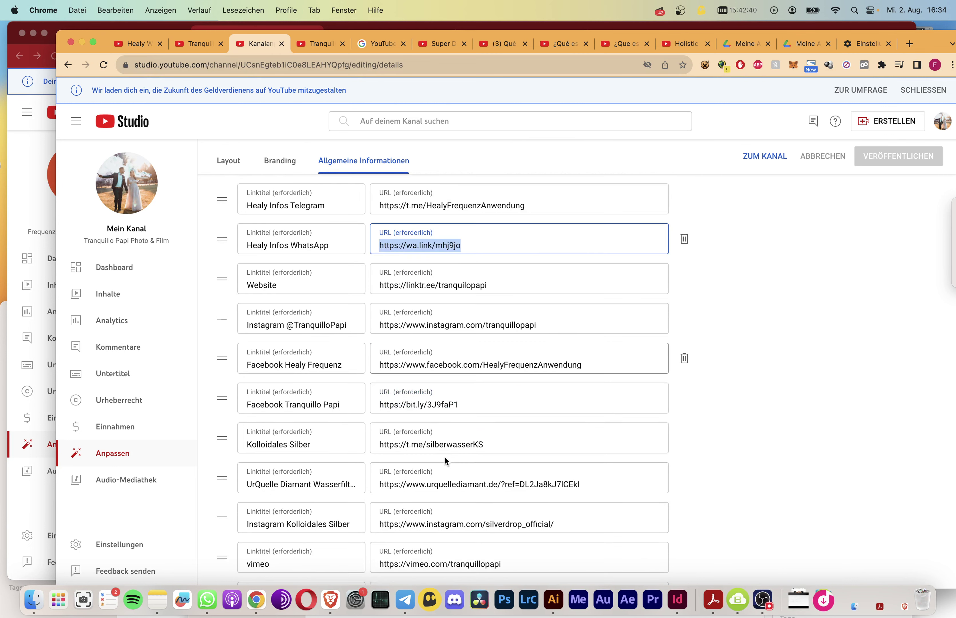
pyautogui.moveTo(481, 285); pyautogui.dragTo(389, 285)
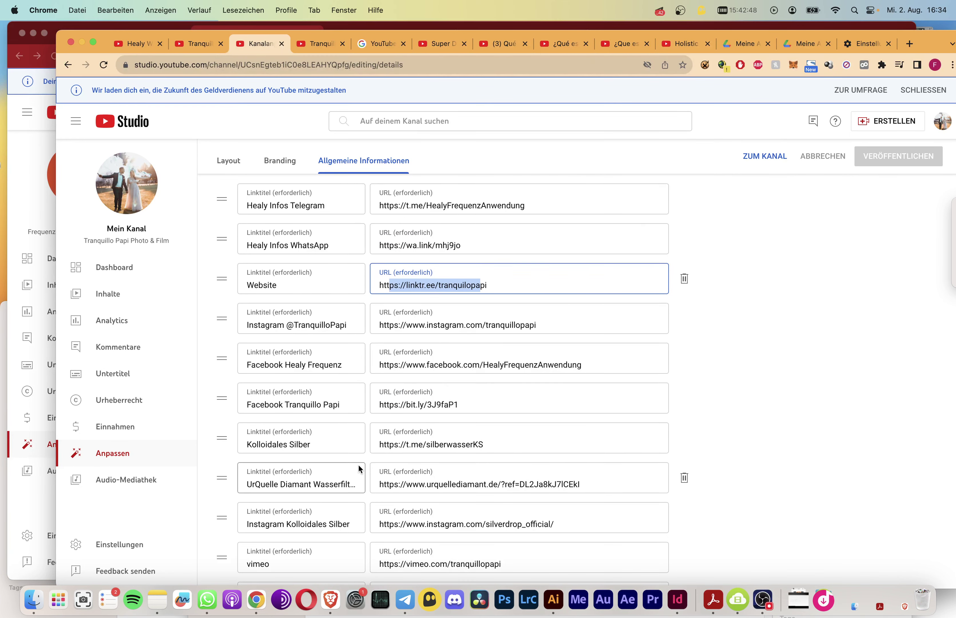
pyautogui.scroll(1, 359, 466)
pyautogui.scroll(2, 358, 467)
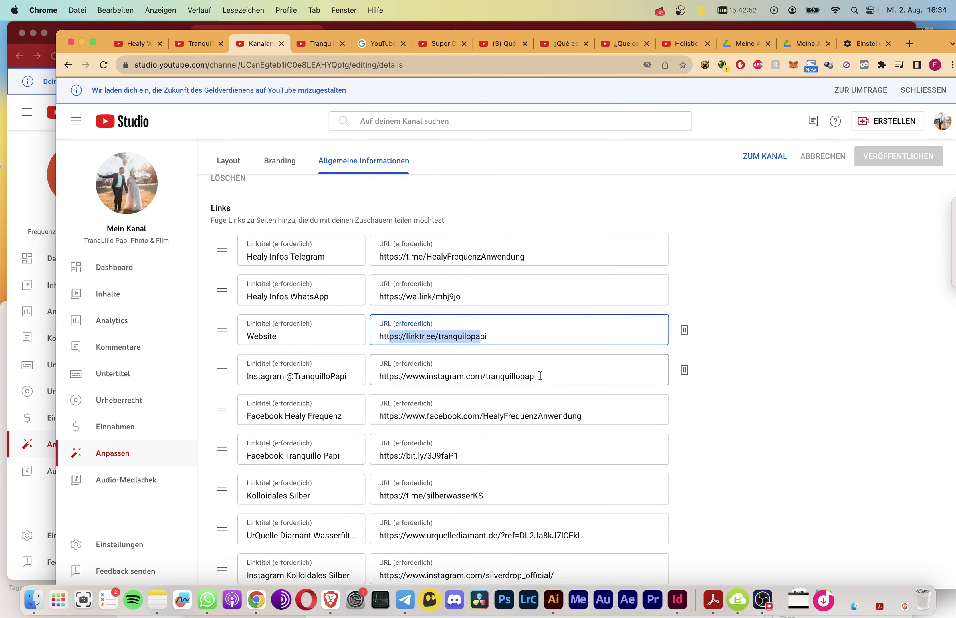
pyautogui.moveTo(538, 376); pyautogui.dragTo(369, 370)
pyautogui.press('super+c')
pyautogui.click(25, 521)
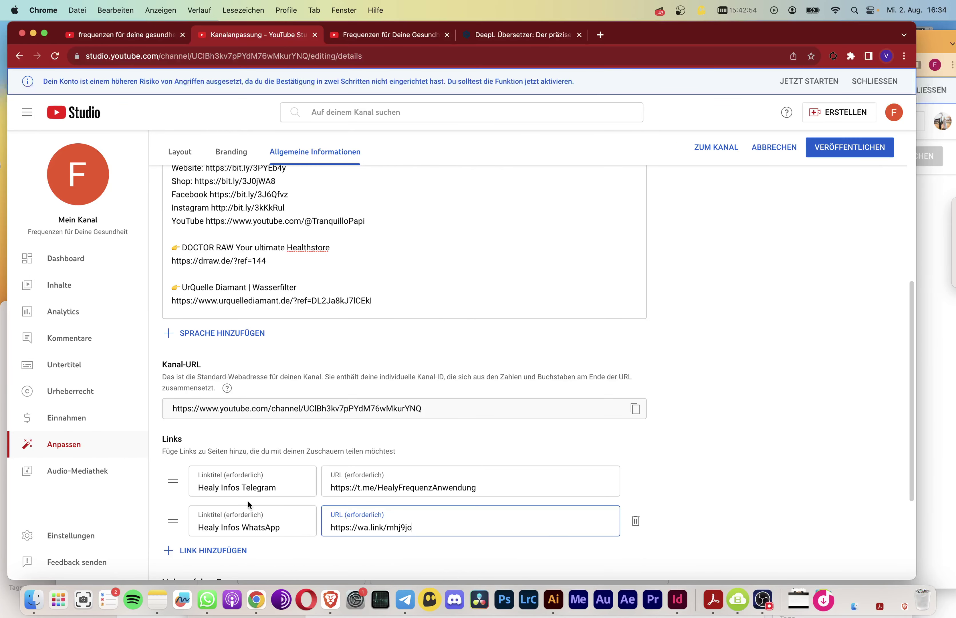
pyautogui.click(214, 551)
pyautogui.scroll(-2, 415, 559)
pyautogui.click(365, 486)
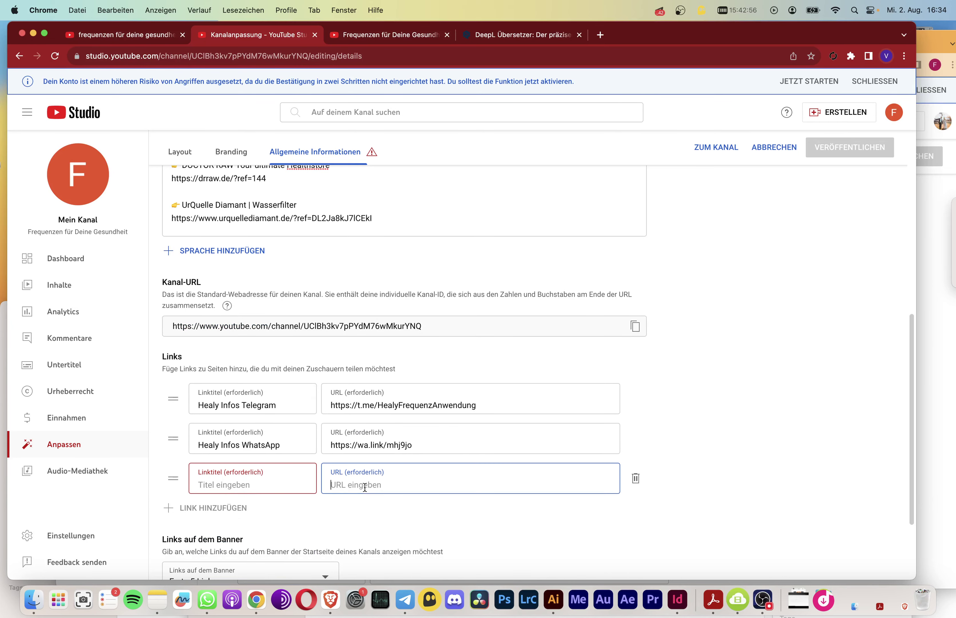
pyautogui.press('super+v')
# Try to add a fourth link entry to the new channel for the existing channel's Facebook Healy Frequenz URL.
pyautogui.click(922, 424)
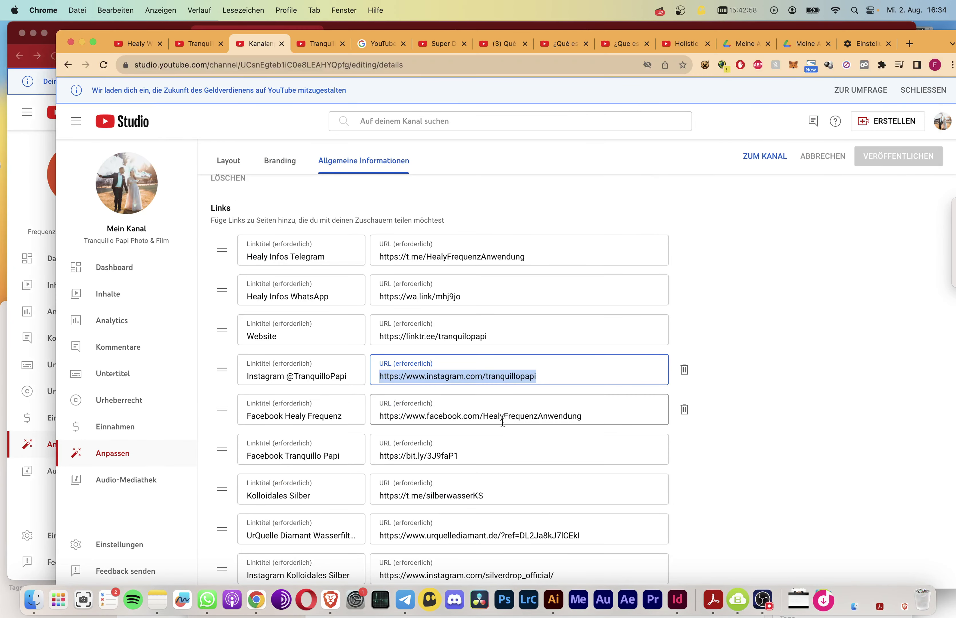
pyautogui.click(598, 417)
pyautogui.press('super+a')
pyautogui.click(34, 503)
pyautogui.click(219, 507)
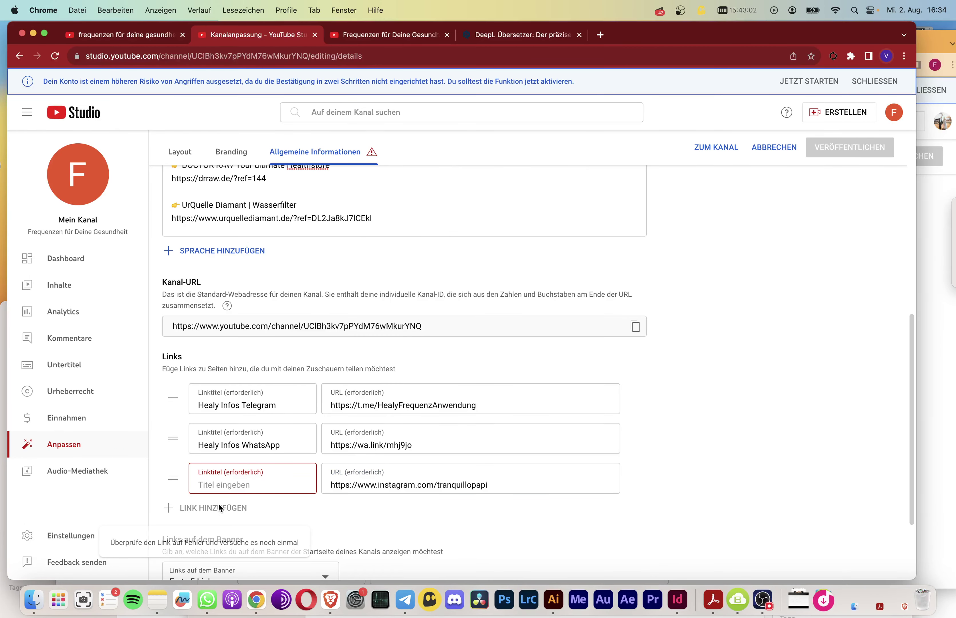
pyautogui.scroll(-3, 420, 453)
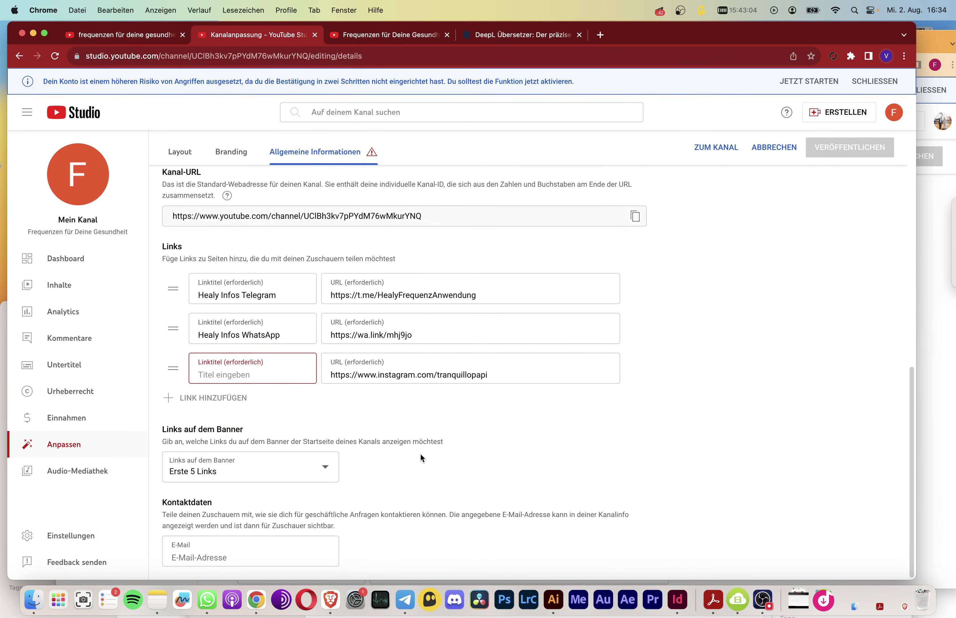
pyautogui.click(219, 403)
pyautogui.click(928, 381)
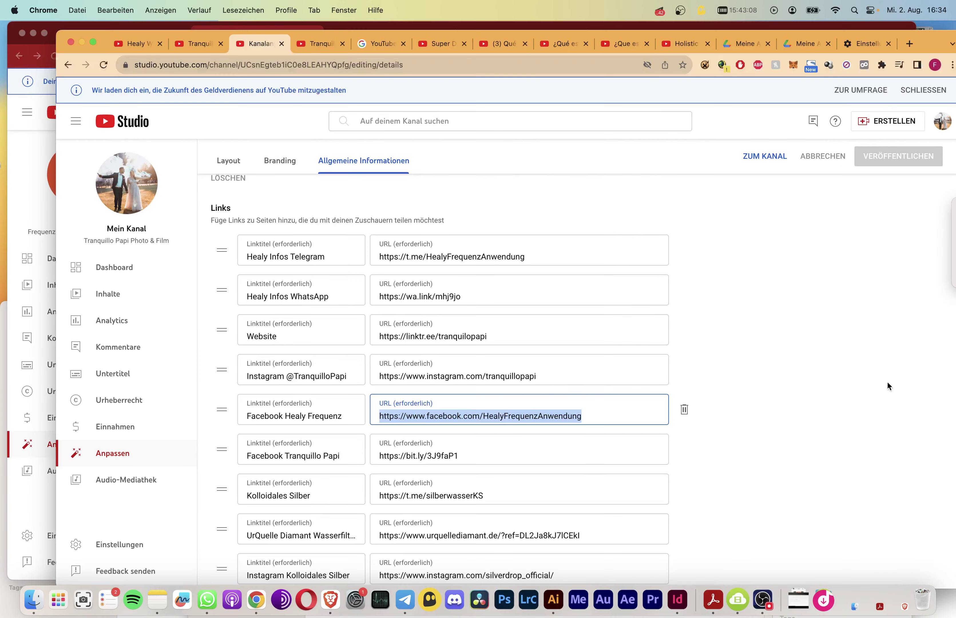
pyautogui.click(345, 377)
pyautogui.moveTo(352, 376); pyautogui.dragTo(212, 371)
pyautogui.press('super+c')
pyautogui.click(12, 510)
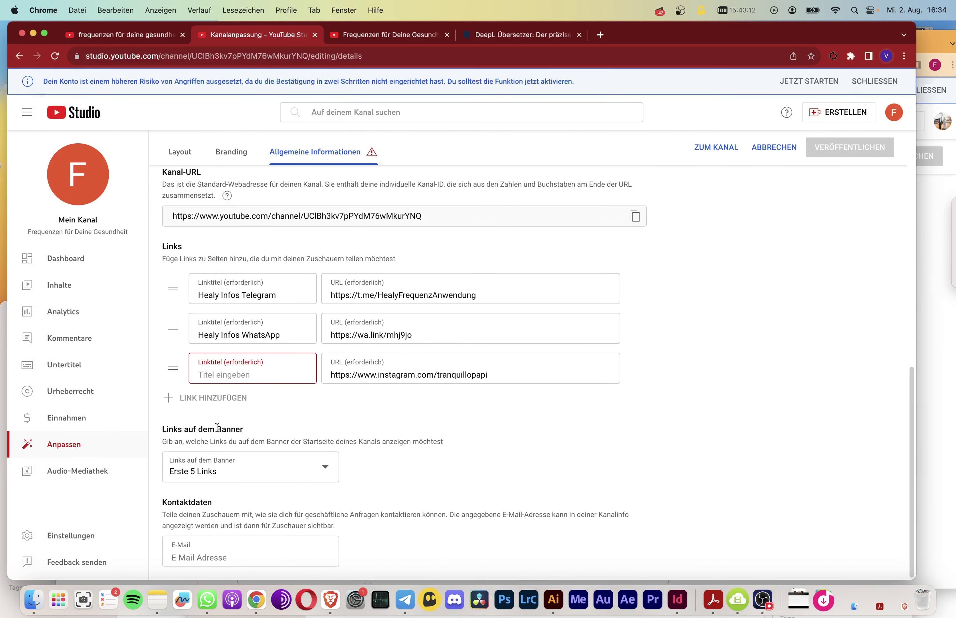
pyautogui.click(258, 375)
pyautogui.press('super+v')
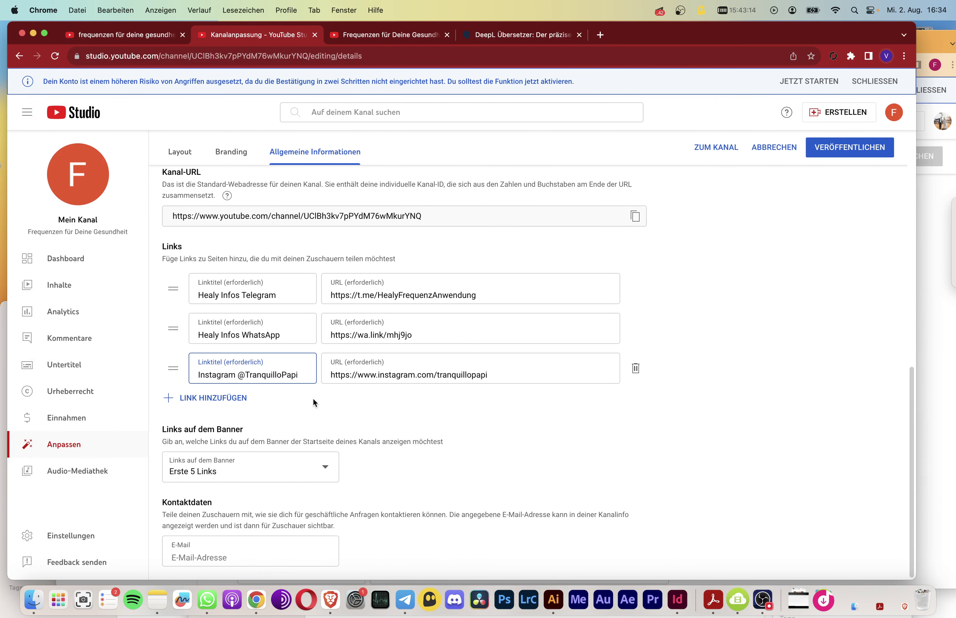
# Add a fourth link entry to the new channel with the title "Facebook Healy Frequenz" copied from the existing channel.
pyautogui.click(232, 398)
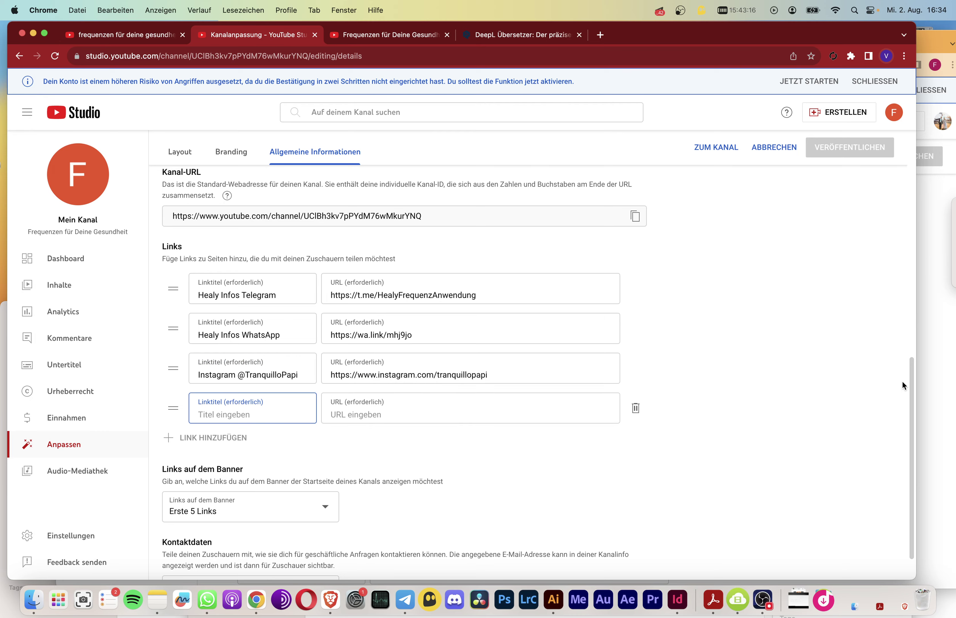
pyautogui.click(928, 381)
pyautogui.moveTo(342, 420); pyautogui.dragTo(225, 416)
pyautogui.press('super+c')
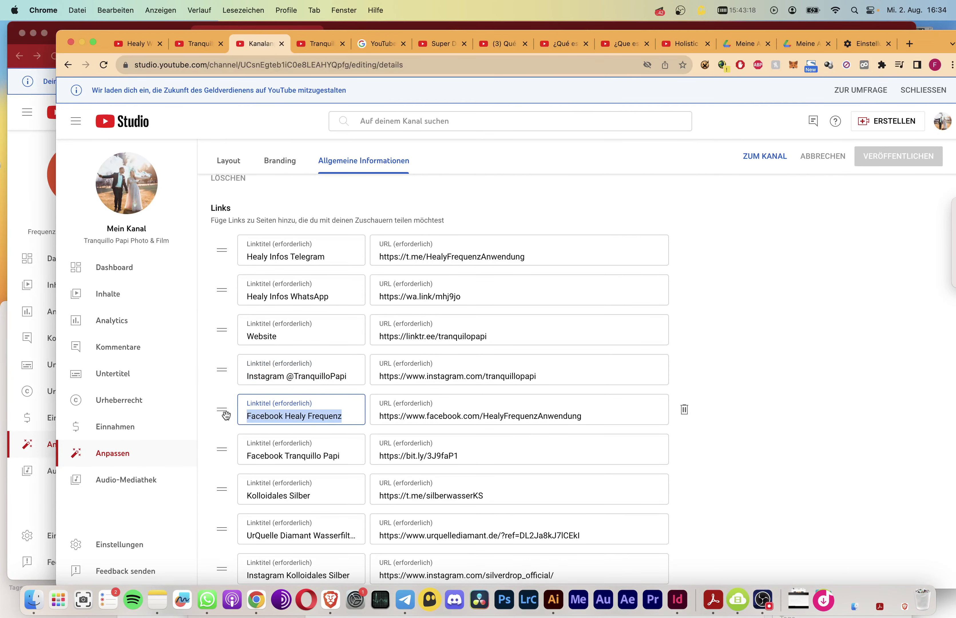
pyautogui.click(48, 474)
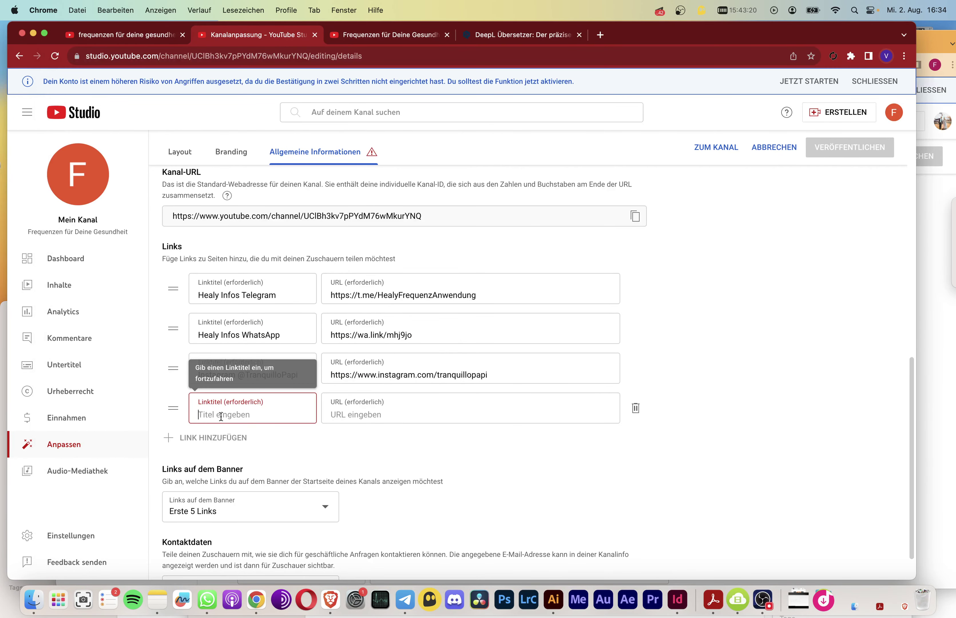
pyautogui.press('super+v')
pyautogui.click(929, 385)
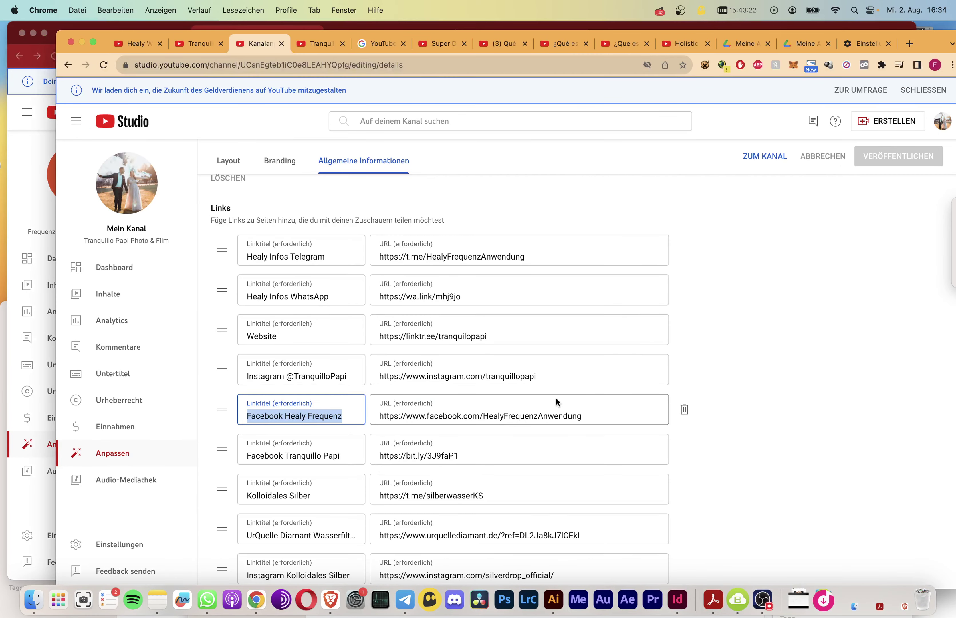
pyautogui.click(580, 417)
pyautogui.press('super+a')
pyautogui.press('super+c')
pyautogui.click(17, 500)
pyautogui.click(356, 414)
pyautogui.press('super+v')
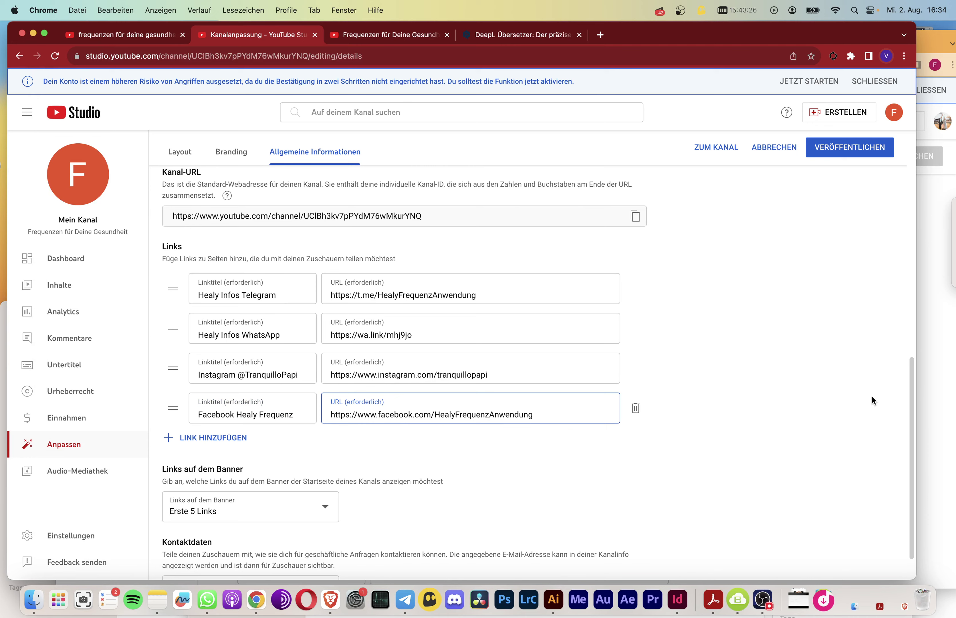
pyautogui.press('super+grave')
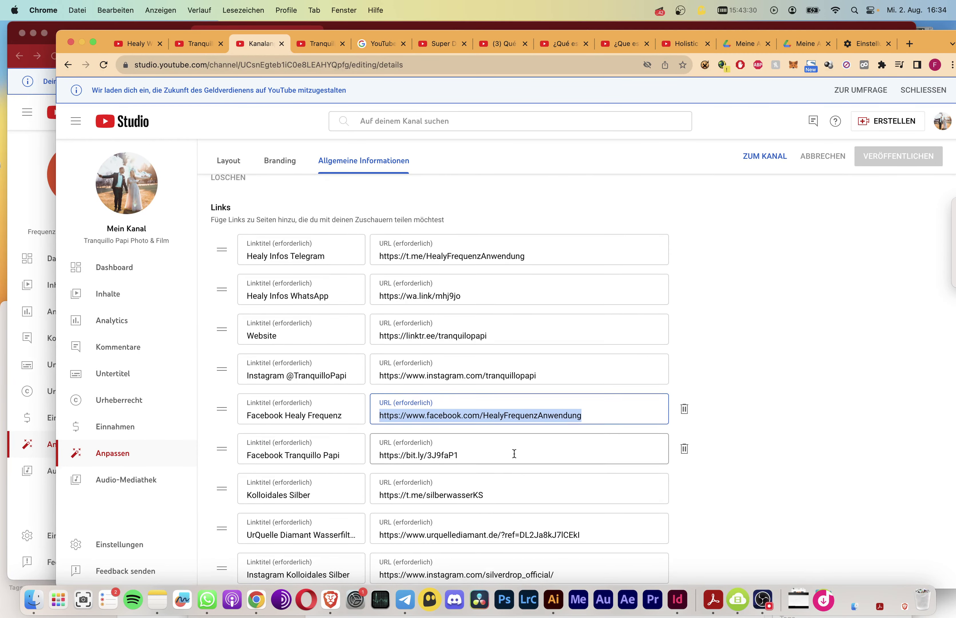
pyautogui.scroll(-5, 514, 454)
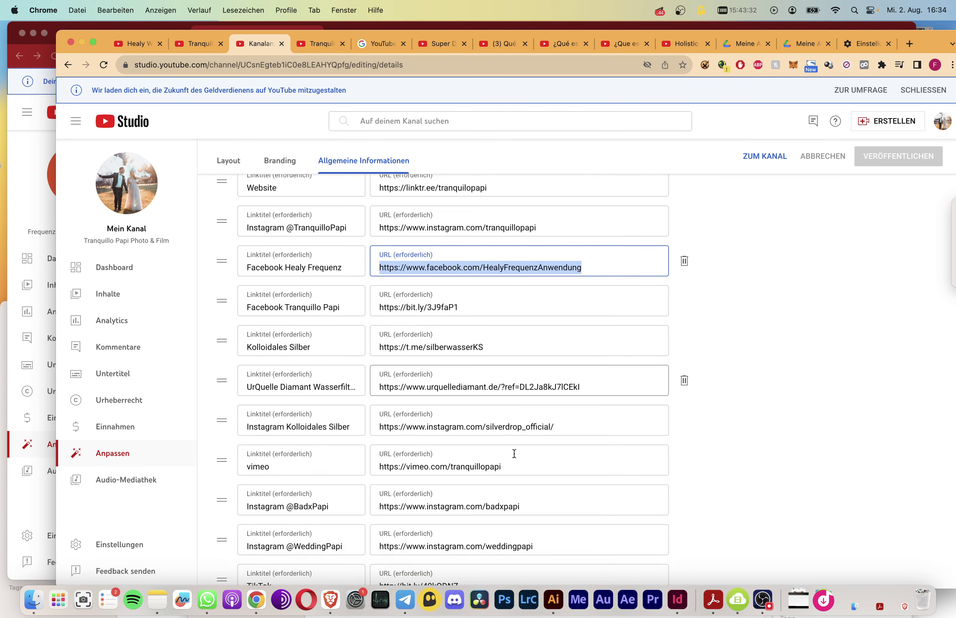
pyautogui.click(541, 383)
pyautogui.click(26, 501)
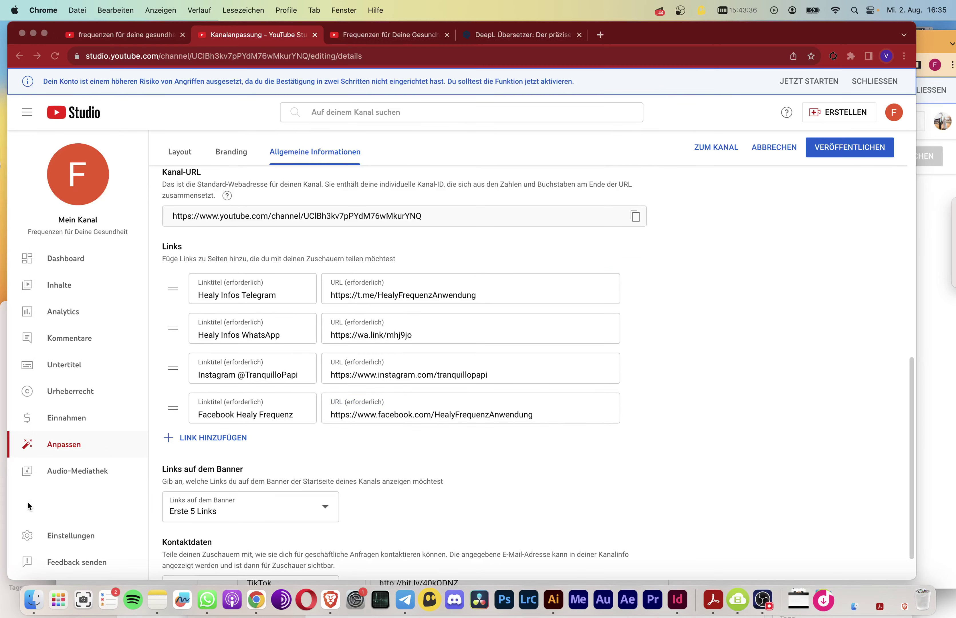
pyautogui.click(214, 439)
pyautogui.click(390, 454)
pyautogui.press('super+v')
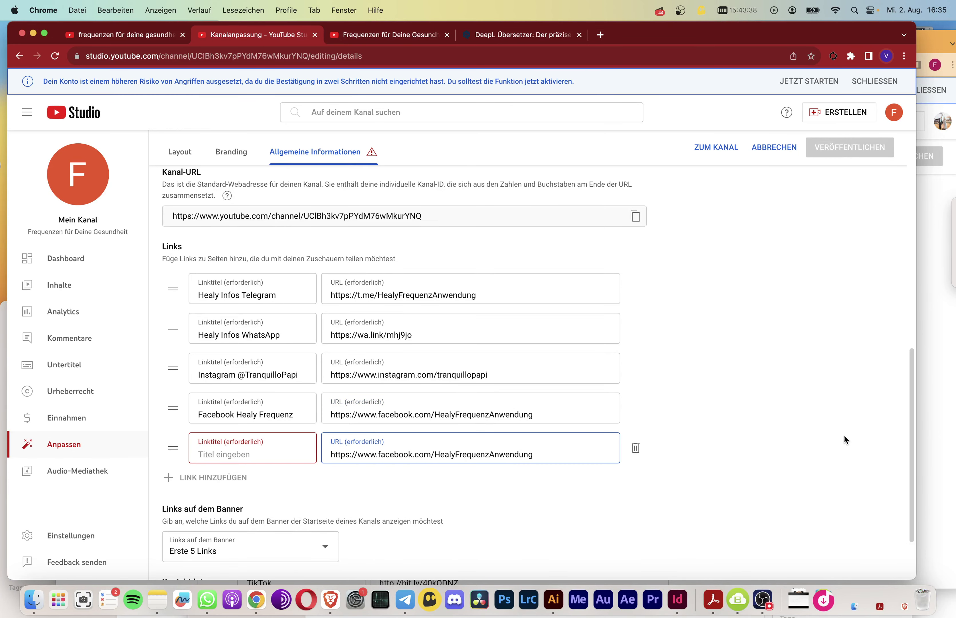
# Copy the title "UrQuelle Diamant Wasserfilter" from the existing channel into the new channel's fifth link entry.
pyautogui.click(933, 409)
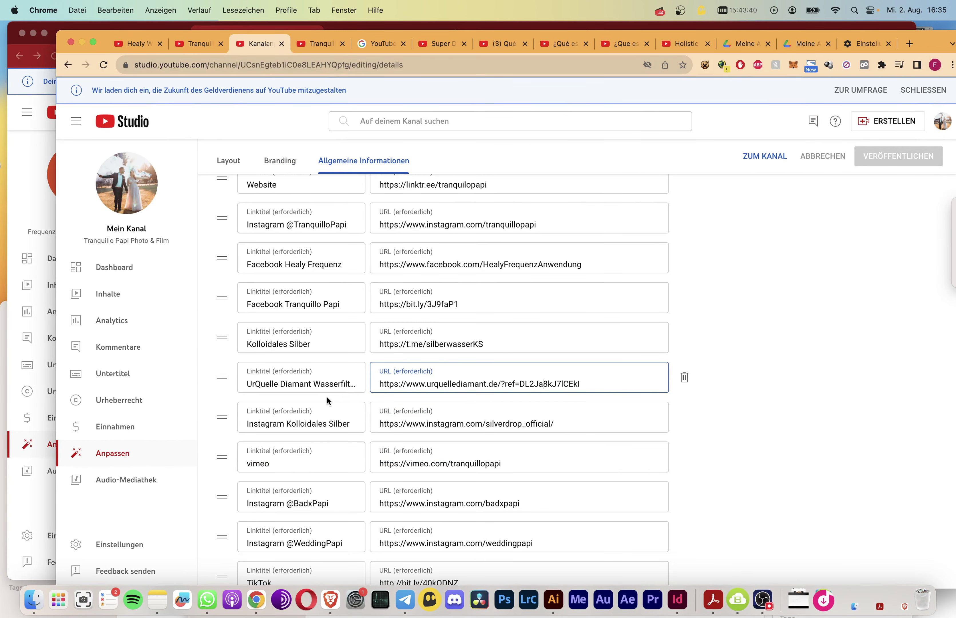
pyautogui.click(327, 383)
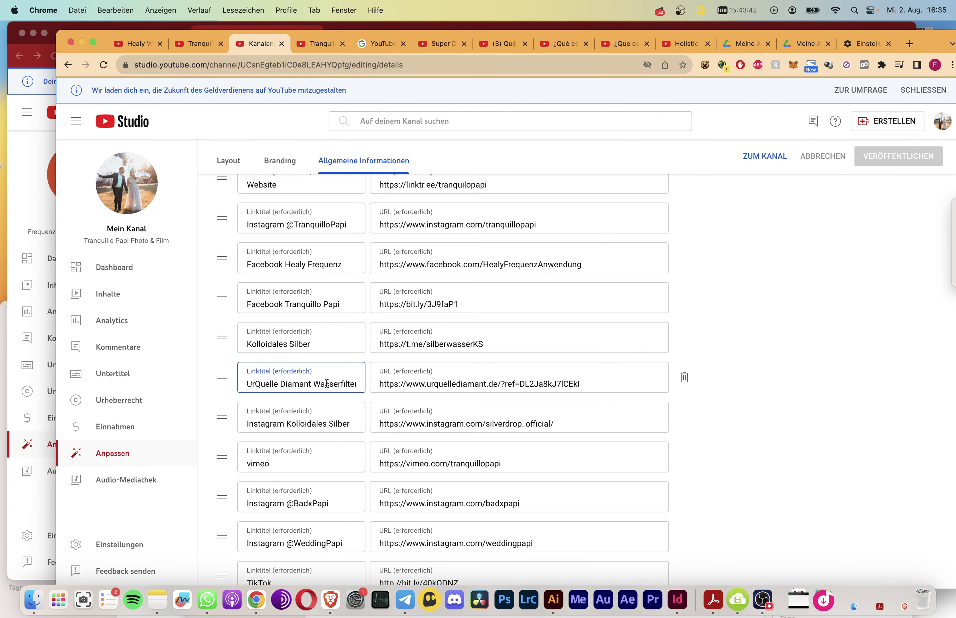
pyautogui.press('super+a')
pyautogui.press('super+c')
pyautogui.click(39, 513)
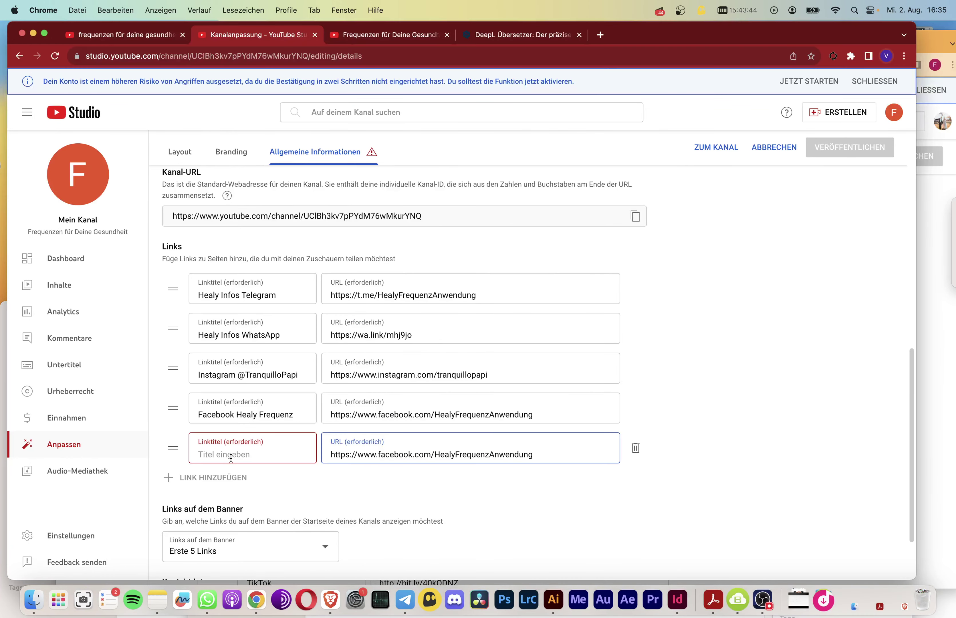
pyautogui.press('super+v')
pyautogui.click(755, 440)
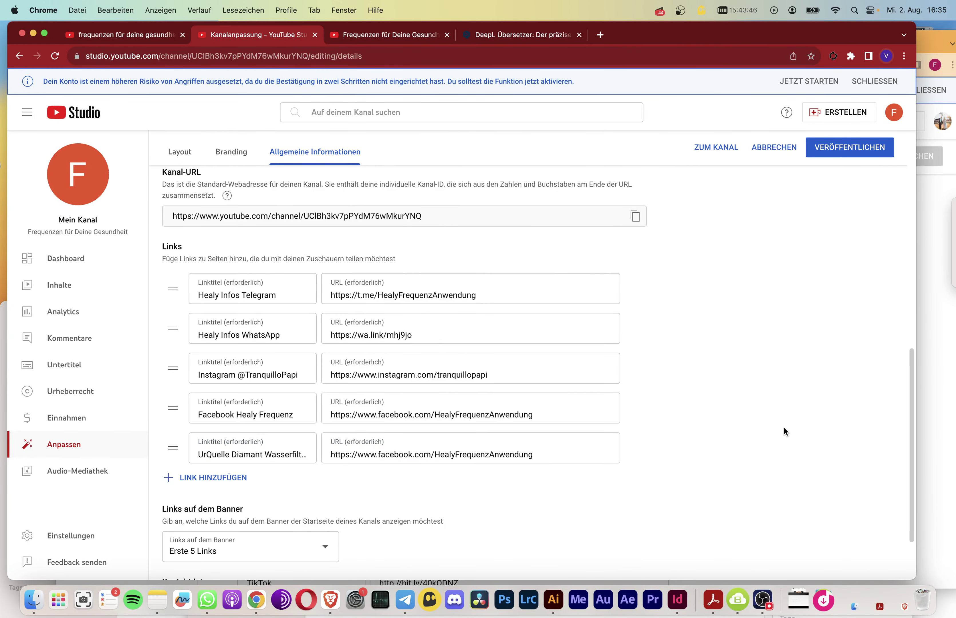
# Review the existing channel's full list of links for further entries worth copying.
pyautogui.click(930, 415)
pyautogui.scroll(-2, 602, 481)
pyautogui.scroll(6, 337, 453)
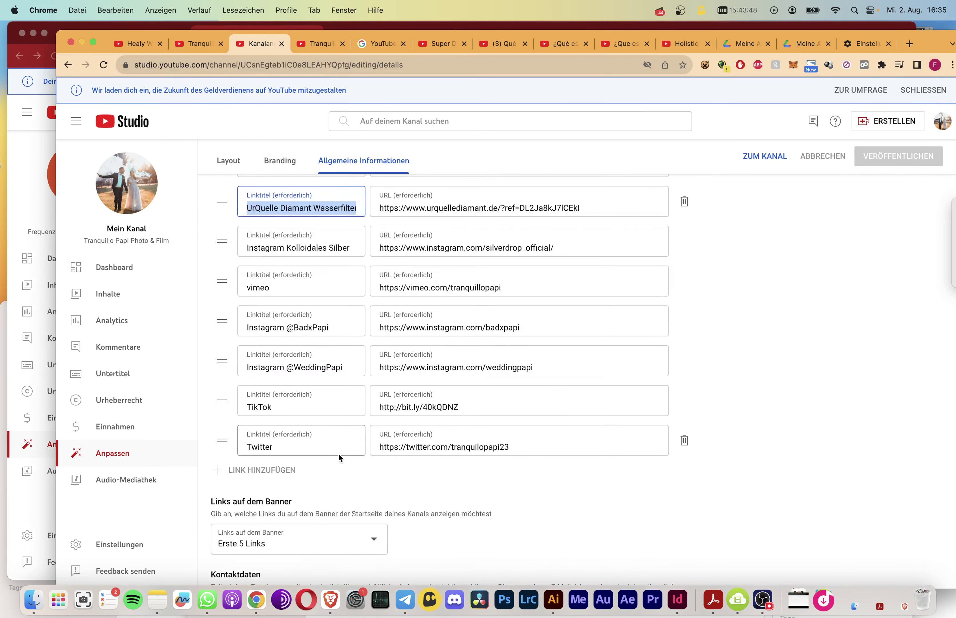
pyautogui.scroll(4, 344, 452)
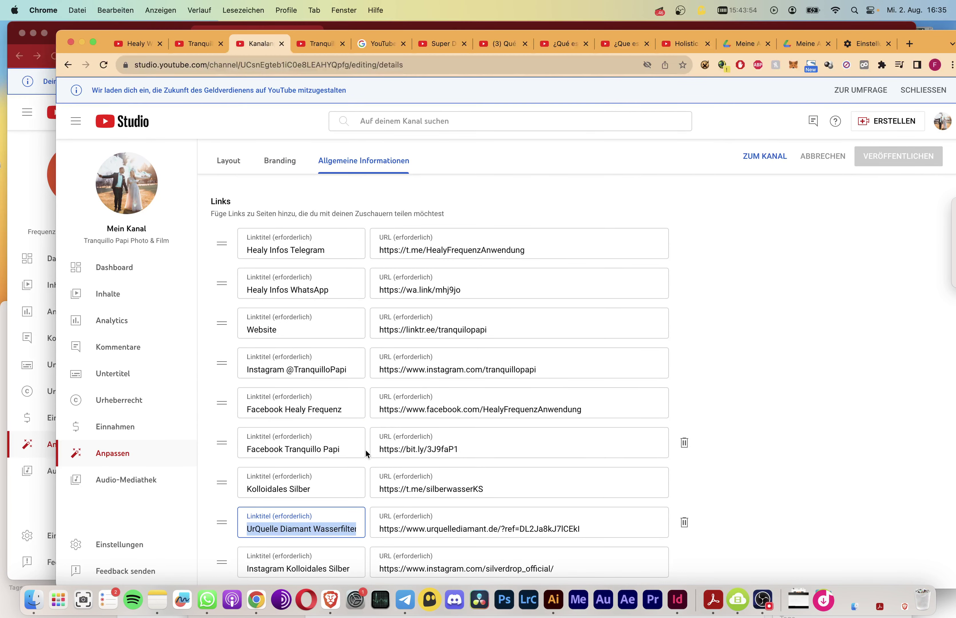
pyautogui.scroll(1, 366, 453)
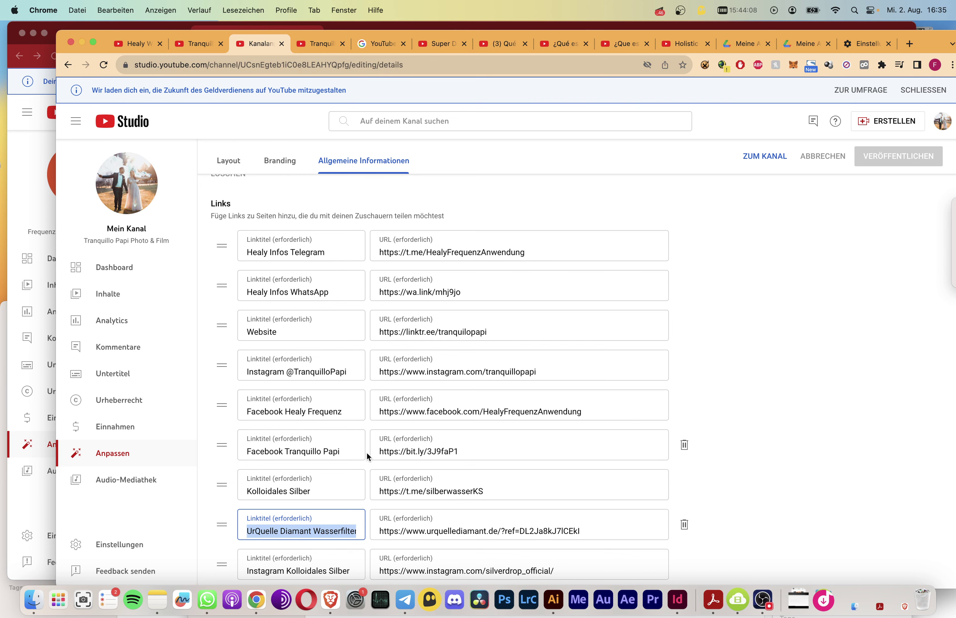
# Set the new channel's banner links to "Erste 5 Links".
pyautogui.click(23, 498)
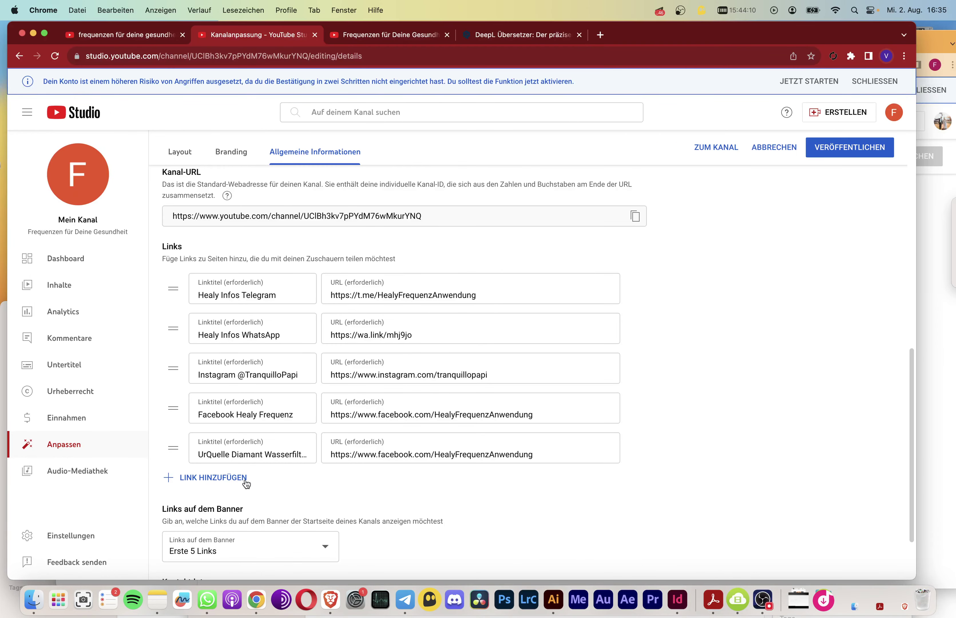
pyautogui.scroll(-3, 461, 522)
pyautogui.click(307, 478)
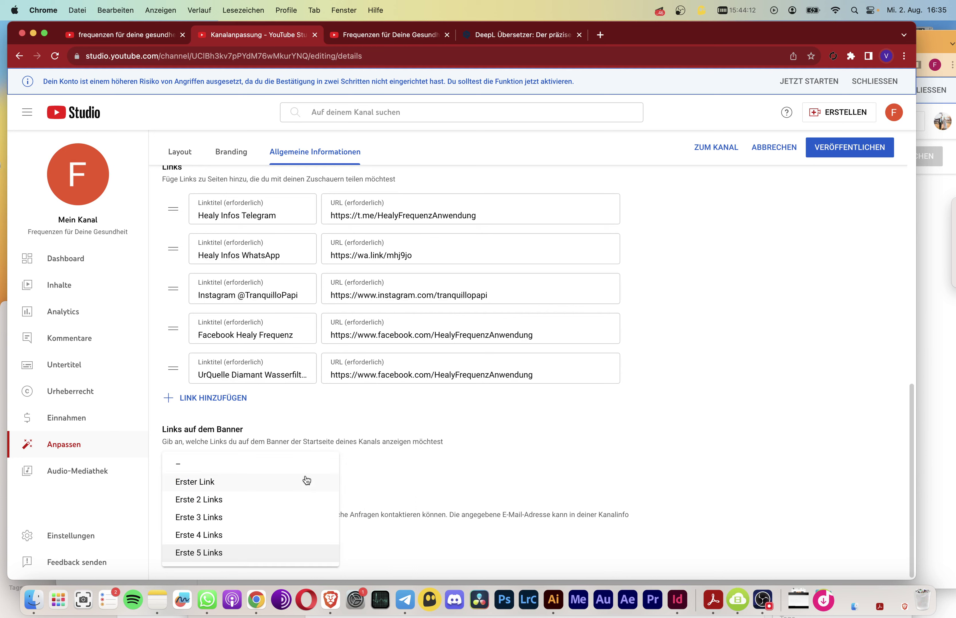
pyautogui.click(250, 554)
pyautogui.click(299, 467)
pyautogui.click(264, 557)
pyautogui.moveTo(185, 429); pyautogui.dragTo(243, 430)
pyautogui.click(595, 457)
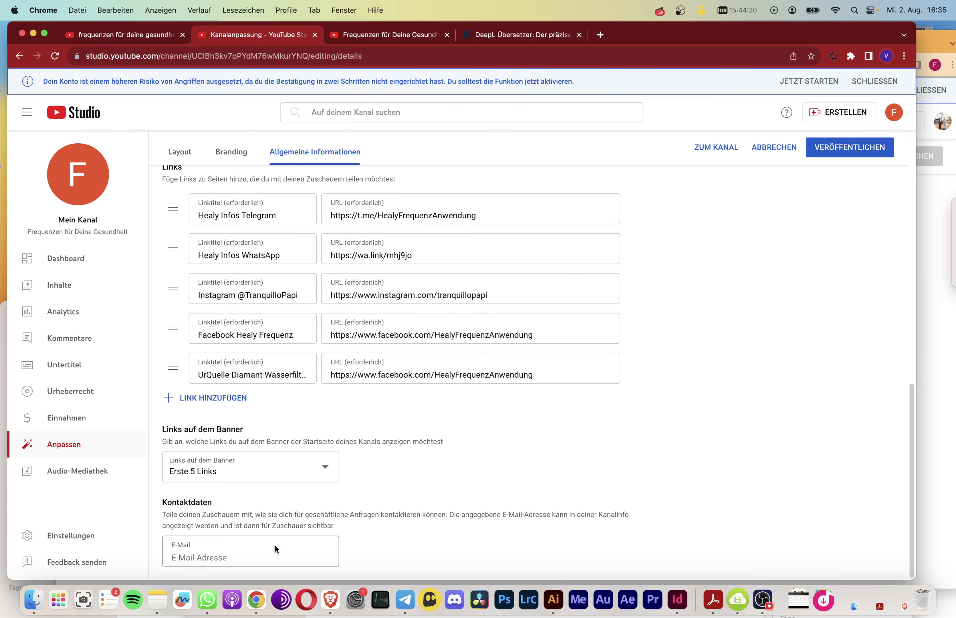
# Check the new channel's alias and description, and publish the channel changes.
pyautogui.scroll(5, 482, 460)
pyautogui.scroll(9, 742, 425)
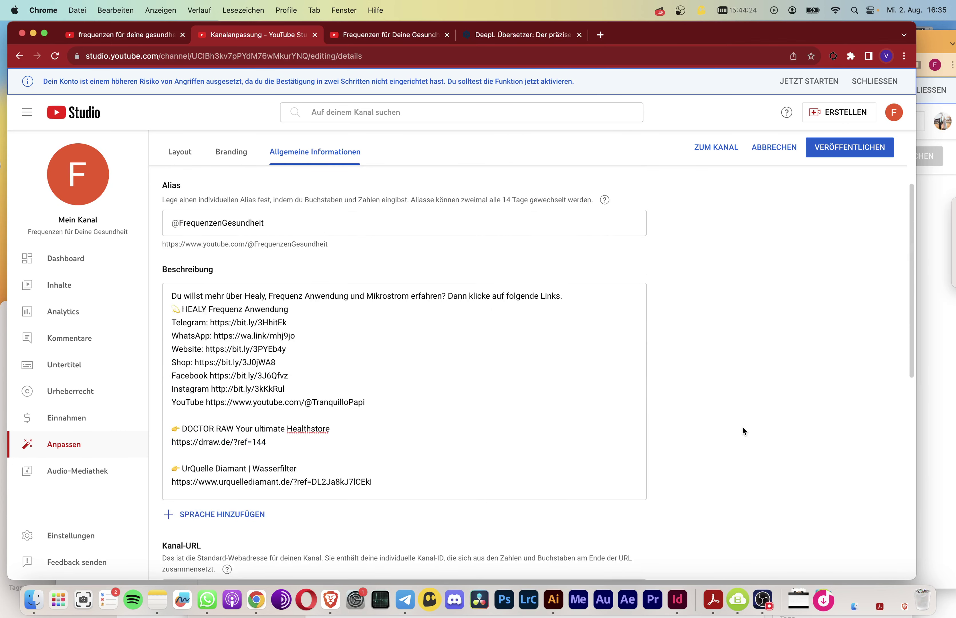
pyautogui.scroll(3, 742, 426)
pyautogui.click(858, 150)
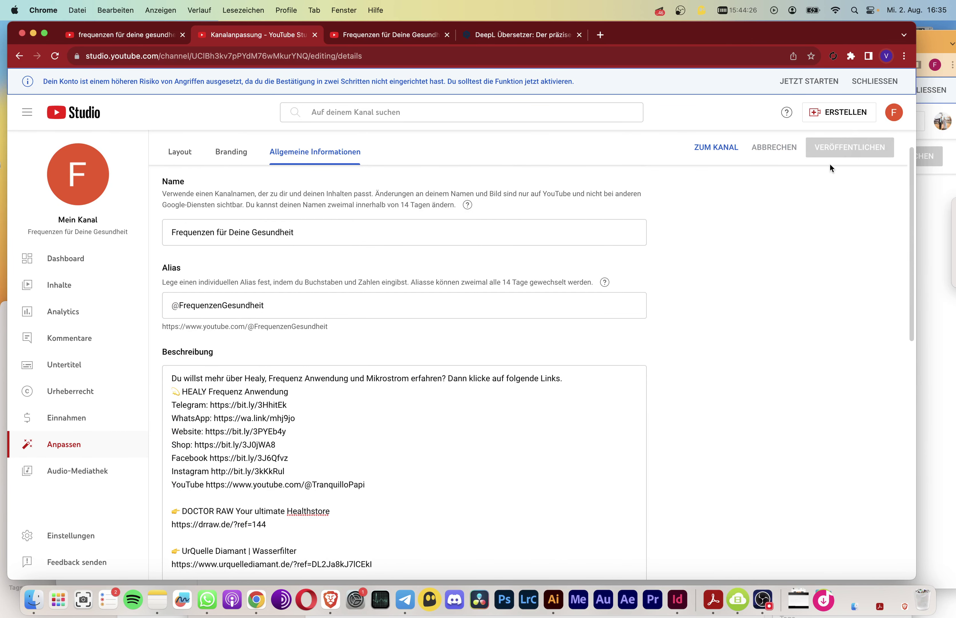
# Examine the description and links in the channel info on the new channel's public page.
pyautogui.click(403, 37)
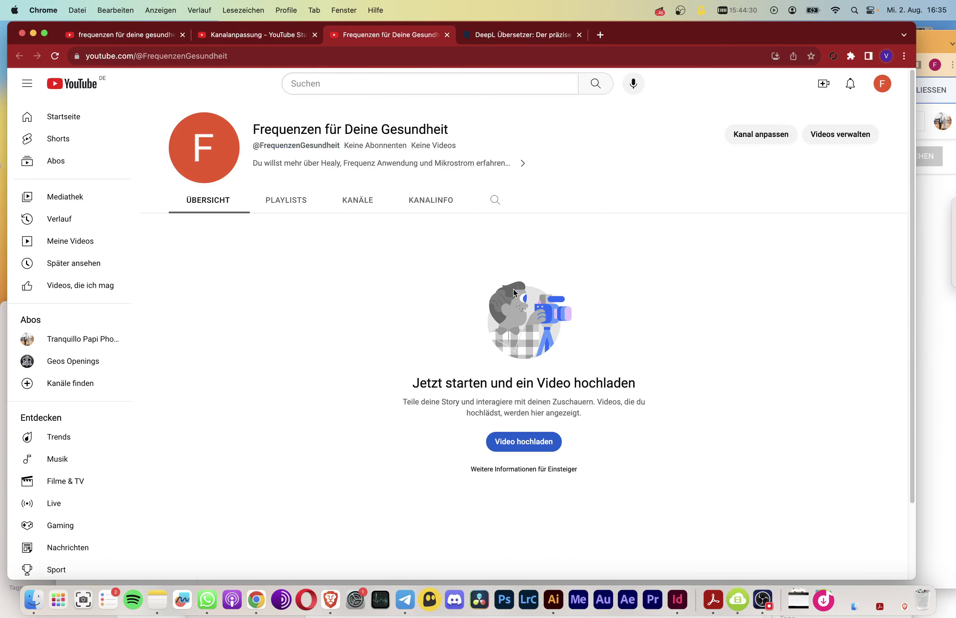
pyautogui.click(432, 201)
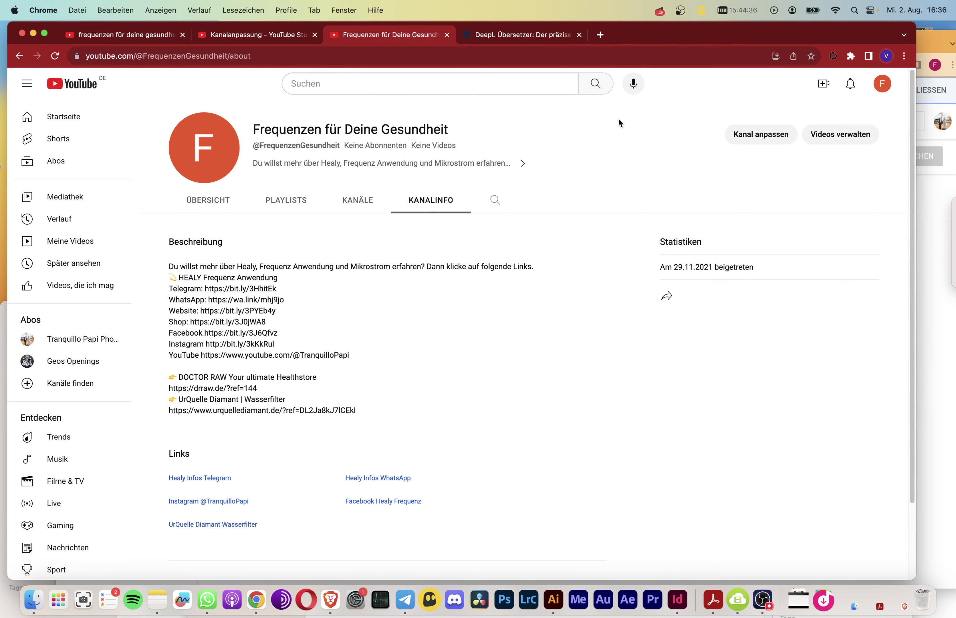
# Compare the new channel's banner link settings with the existing channel's link list and public banner.
pyautogui.click(233, 39)
pyautogui.scroll(-10, 523, 429)
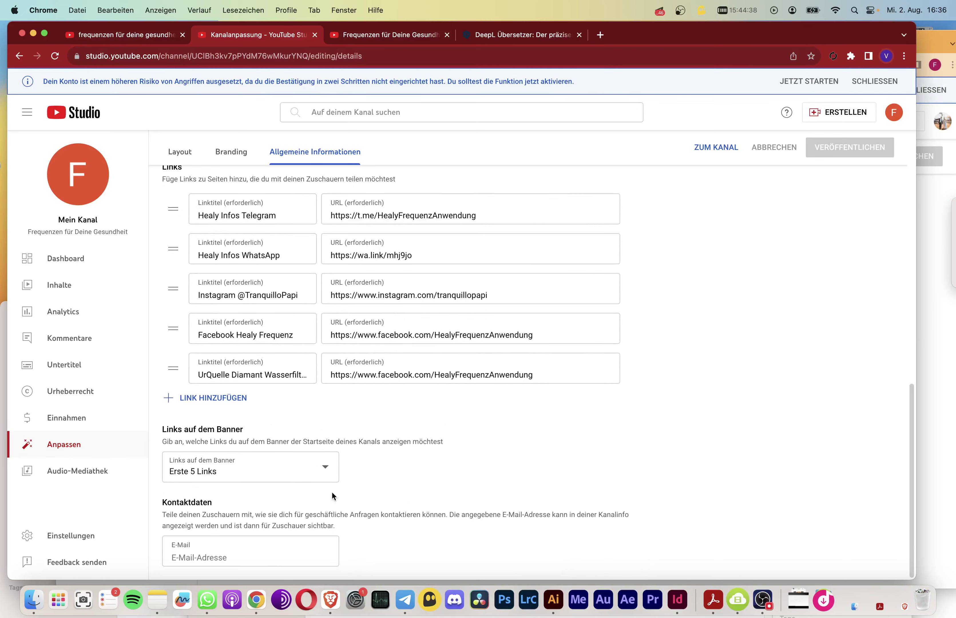
pyautogui.click(246, 478)
pyautogui.click(470, 469)
pyautogui.click(949, 221)
pyautogui.scroll(5, 832, 246)
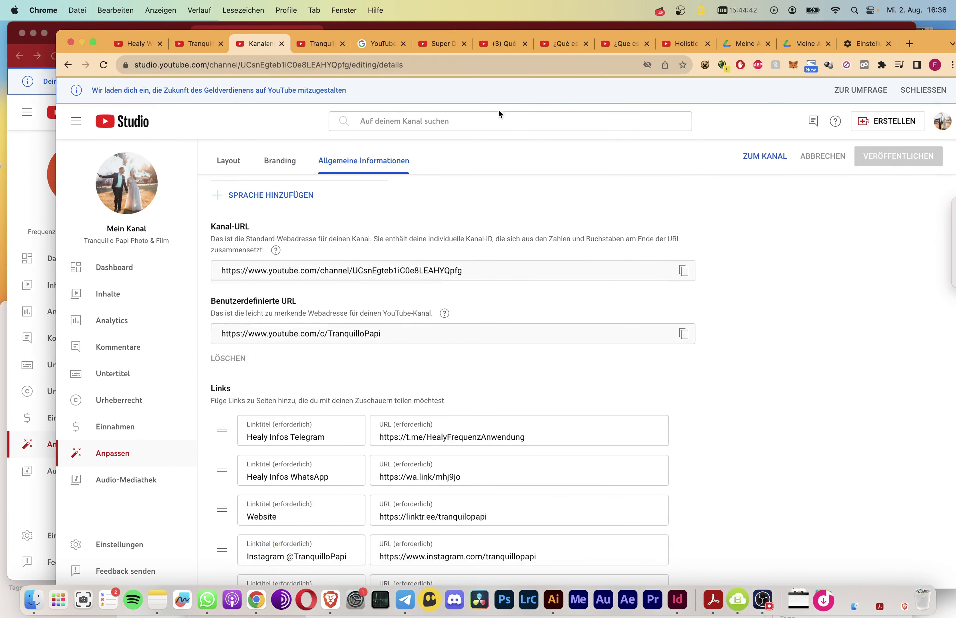
pyautogui.click(319, 47)
pyautogui.scroll(10, 691, 303)
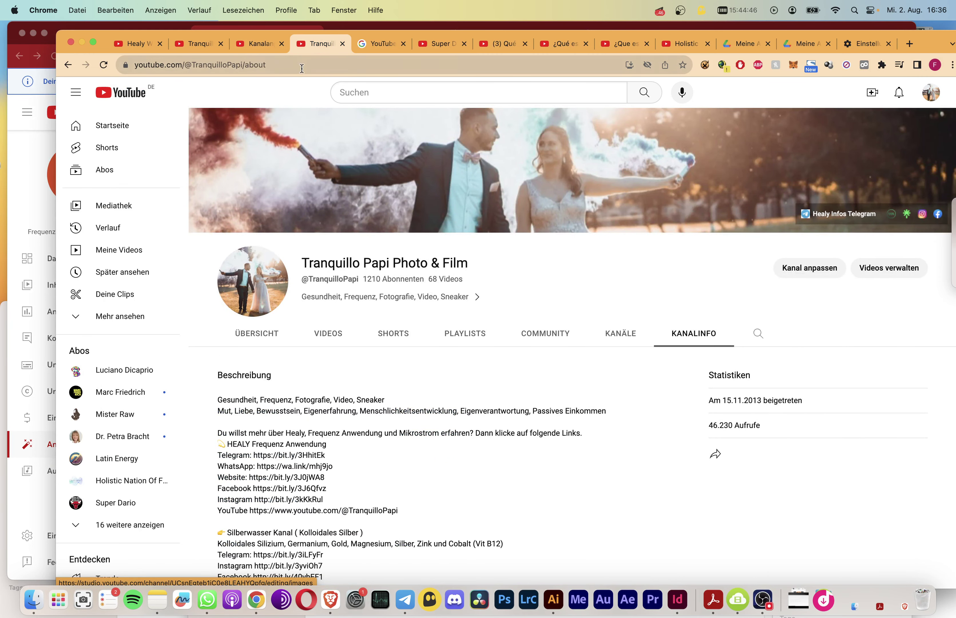
# Check the banner link options on the new channel and review its description and link entries.
pyautogui.click(30, 159)
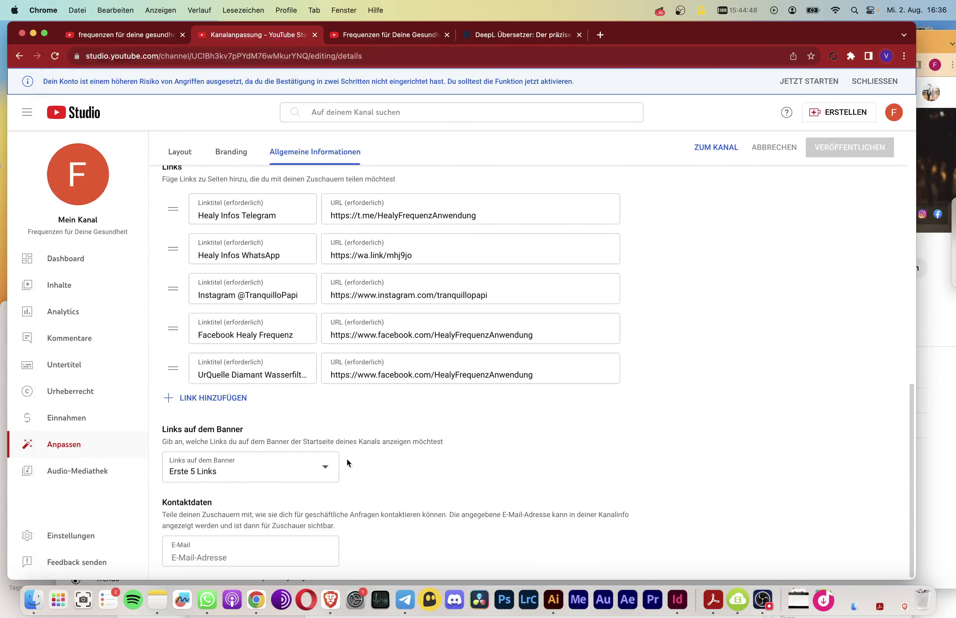
pyautogui.click(315, 469)
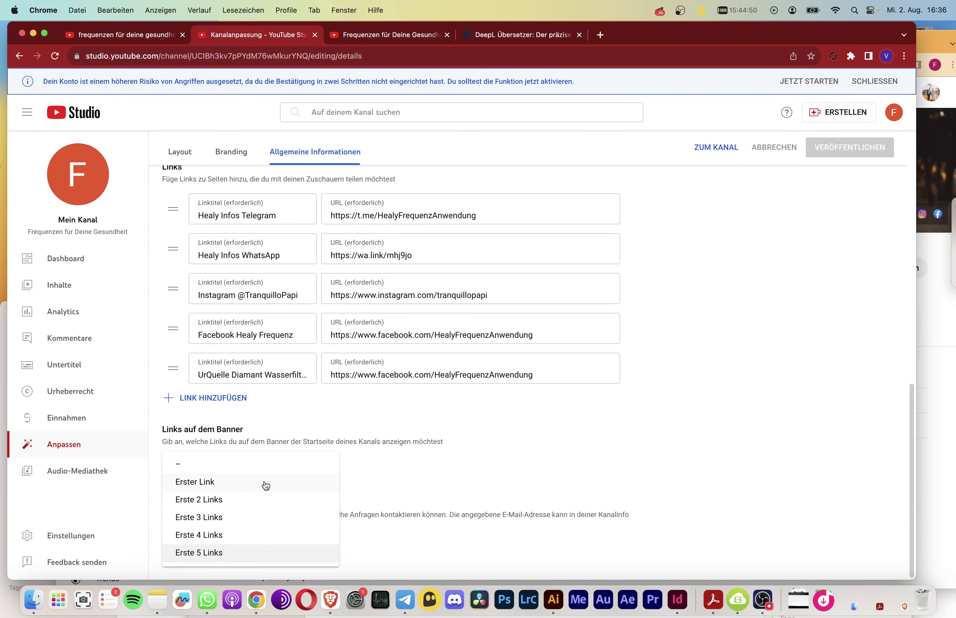
pyautogui.click(558, 454)
pyautogui.scroll(5, 658, 390)
pyautogui.scroll(3, 650, 377)
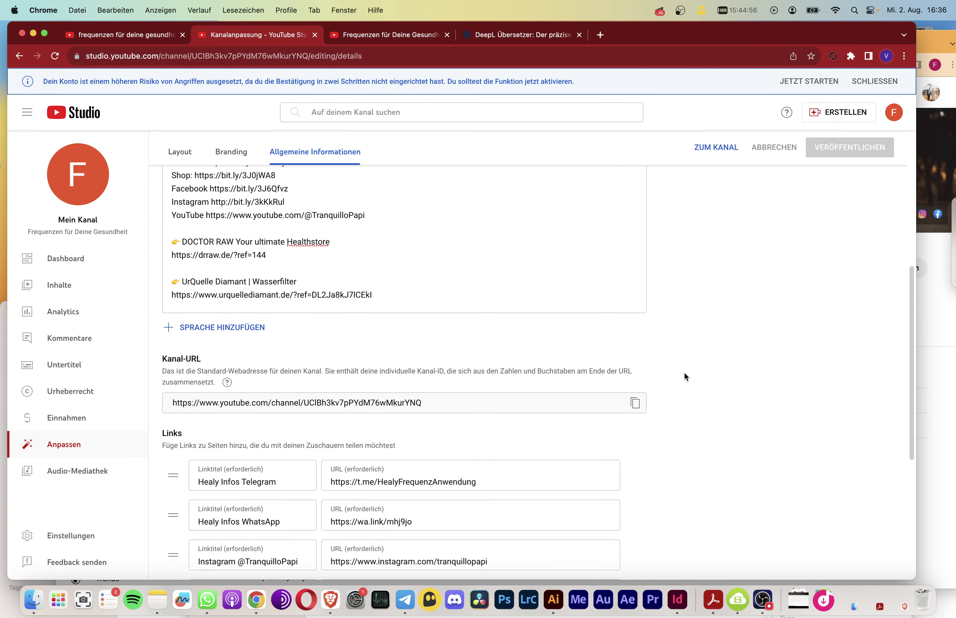
pyautogui.scroll(1, 684, 376)
pyautogui.scroll(-5, 685, 376)
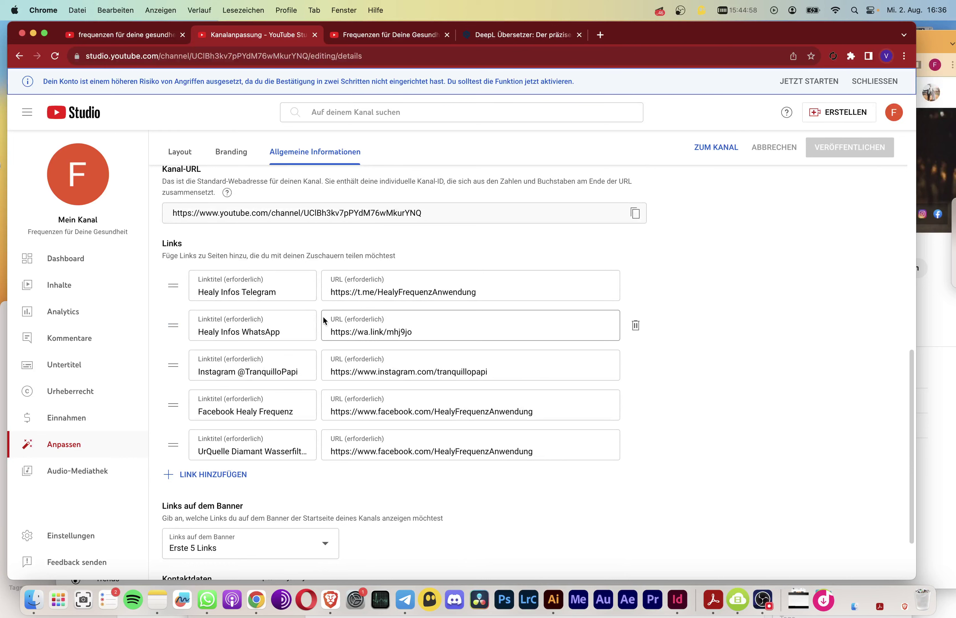
pyautogui.click(424, 333)
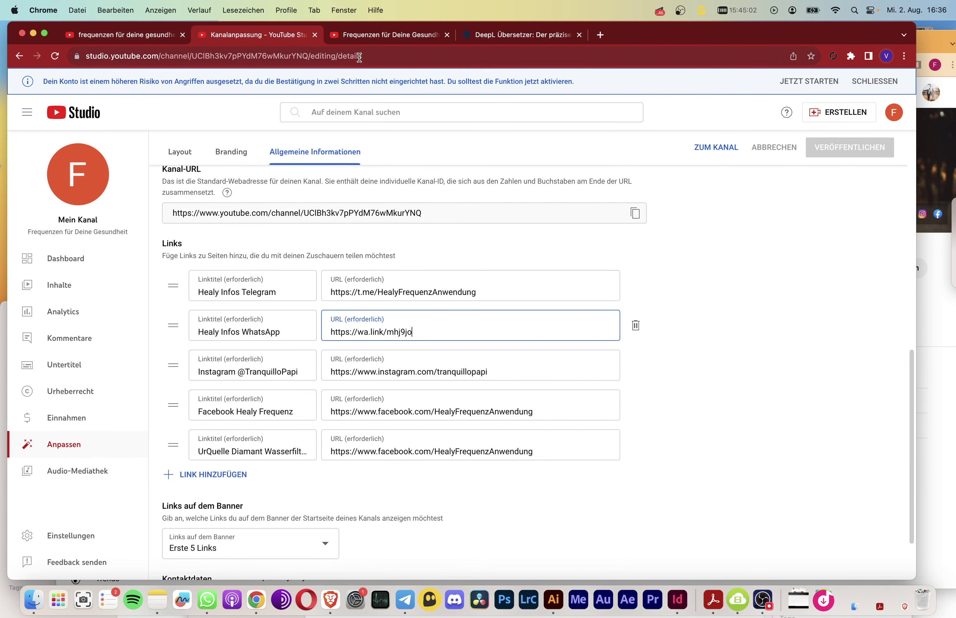
# Compare the spacing between the DOCTOR RAW and UrQuelle Diamant entries in the channel description with the public channel info.
pyautogui.click(371, 40)
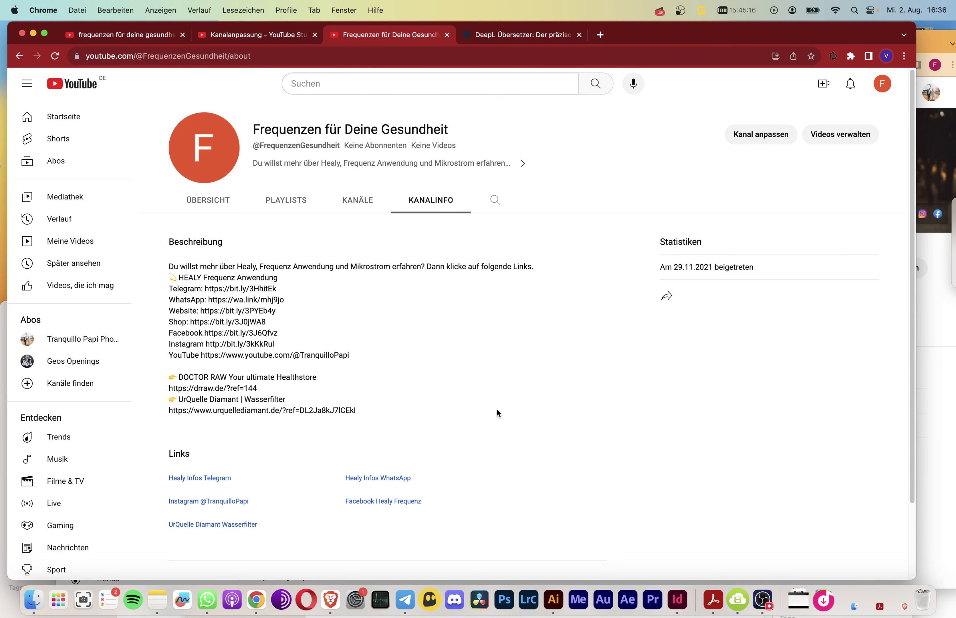
pyautogui.click(270, 33)
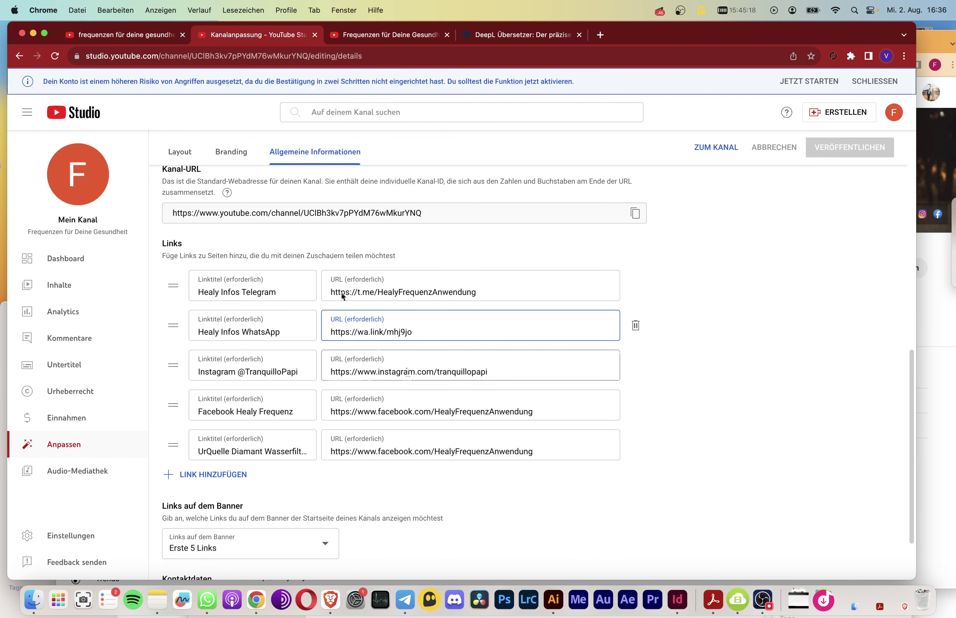
pyautogui.scroll(10, 352, 393)
pyautogui.scroll(-5, 352, 393)
pyautogui.click(300, 363)
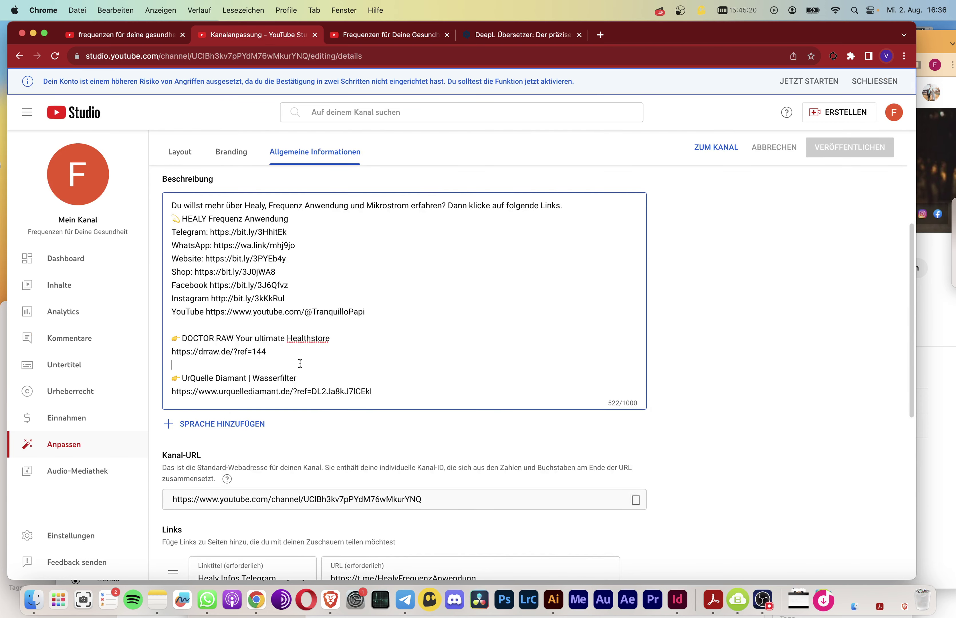
pyautogui.click(385, 39)
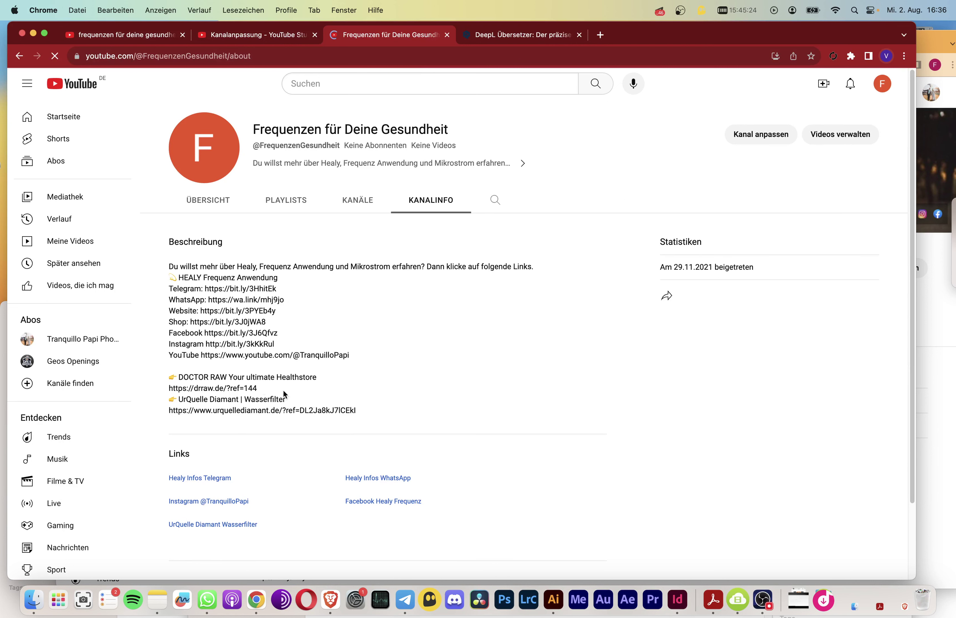
pyautogui.moveTo(286, 399); pyautogui.dragTo(180, 386)
pyautogui.click(210, 397)
pyautogui.click(448, 355)
# Look through the overview, playlists, channels and channel info sections of the new channel's public page.
pyautogui.click(223, 209)
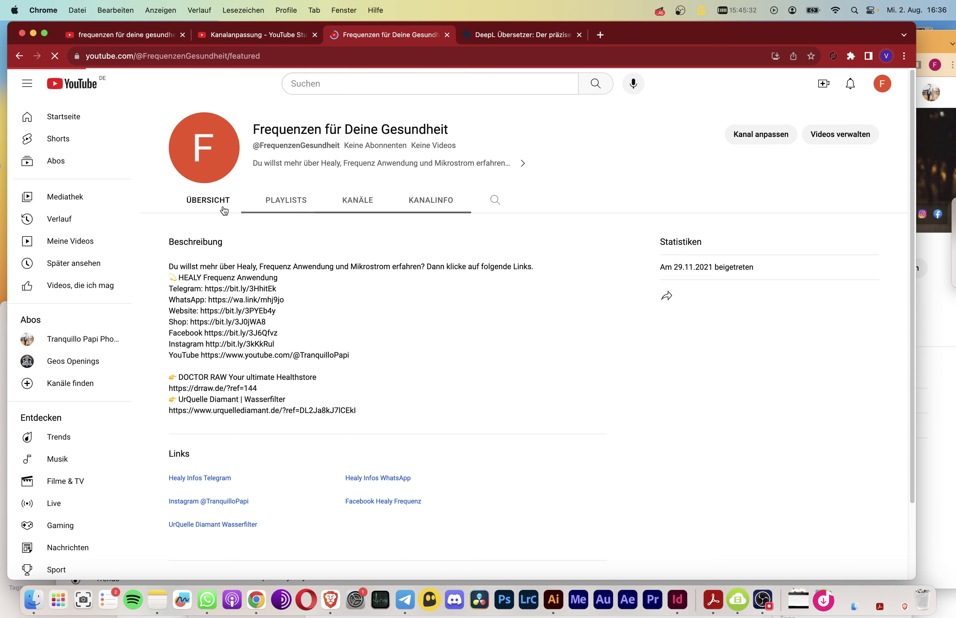
pyautogui.click(296, 201)
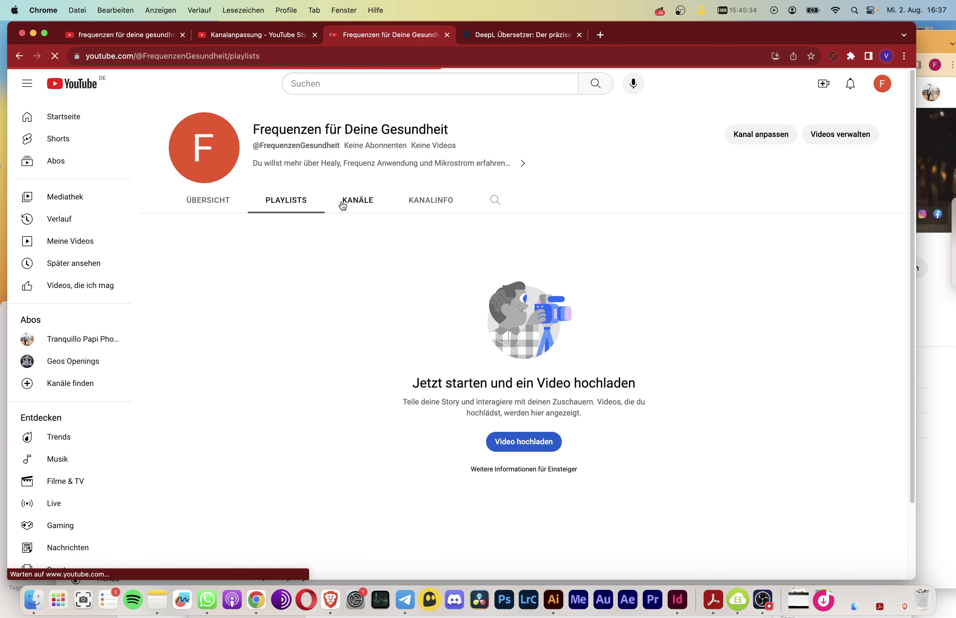
pyautogui.click(352, 205)
pyautogui.click(307, 203)
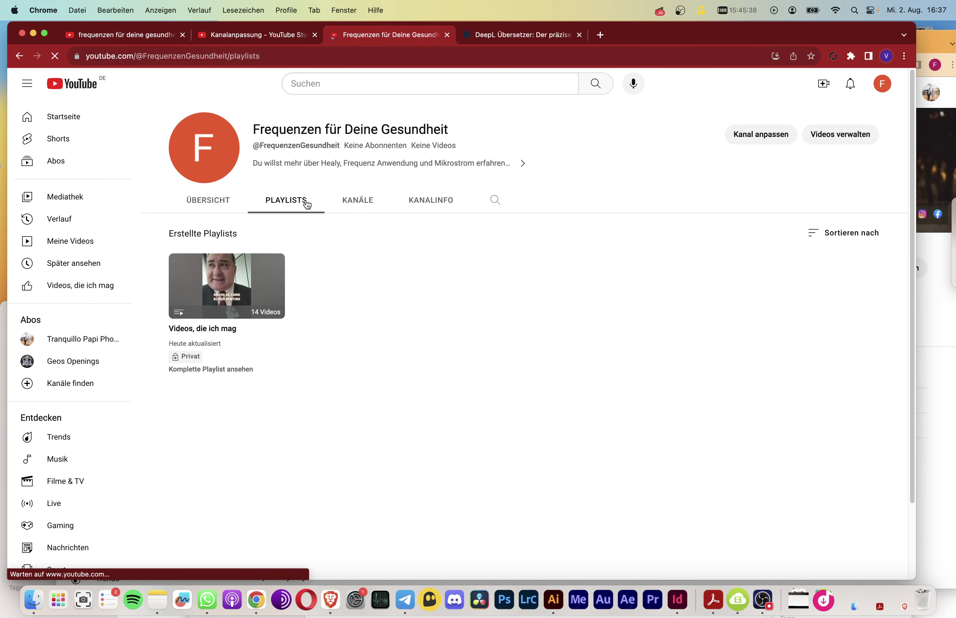
pyautogui.click(360, 201)
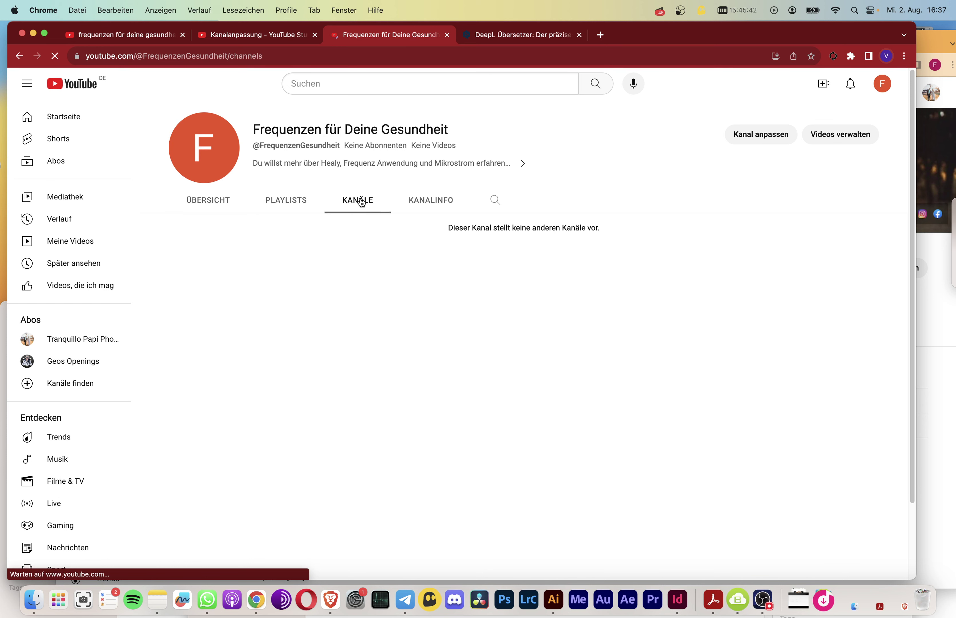
pyautogui.click(434, 202)
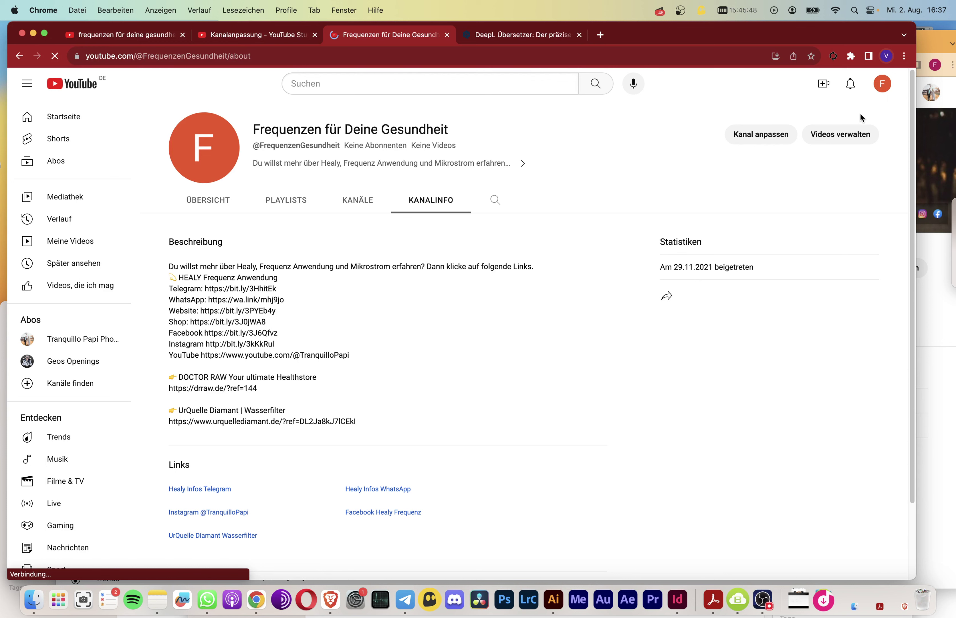
# View the new channel's video management page from its public page, and return to the channel info.
pyautogui.click(879, 86)
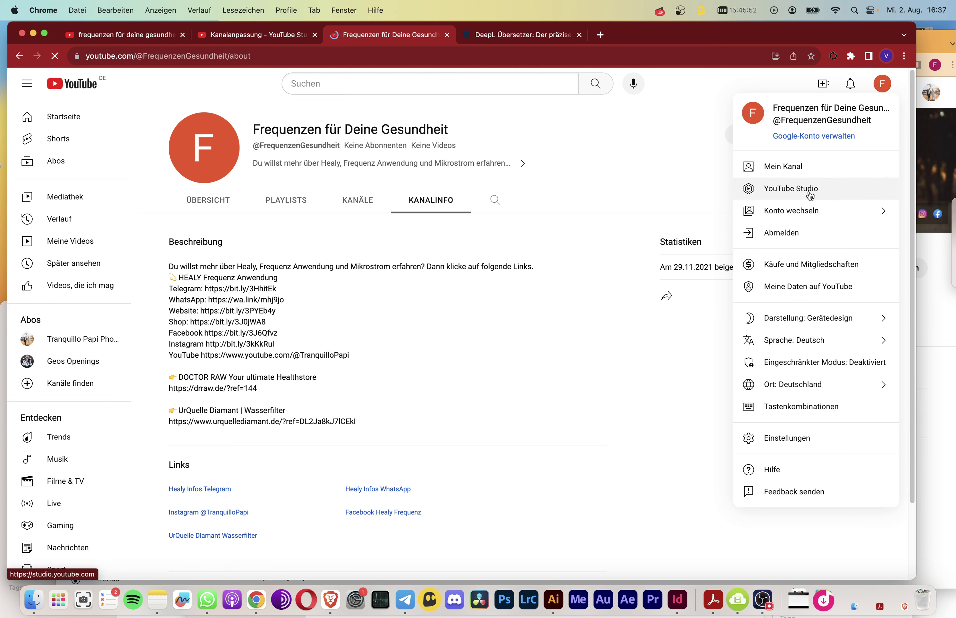
pyautogui.click(680, 185)
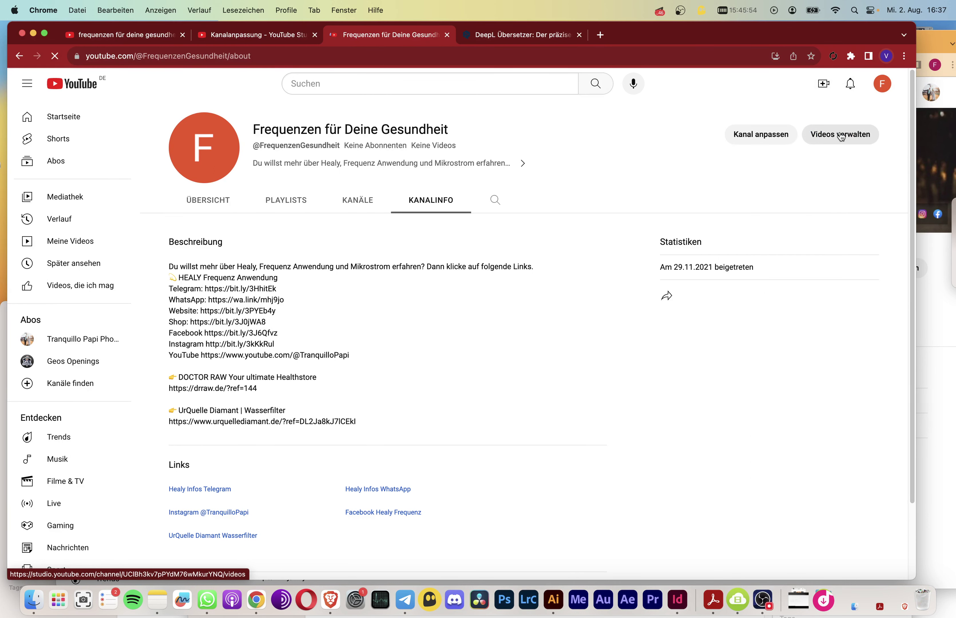
pyautogui.click(841, 135)
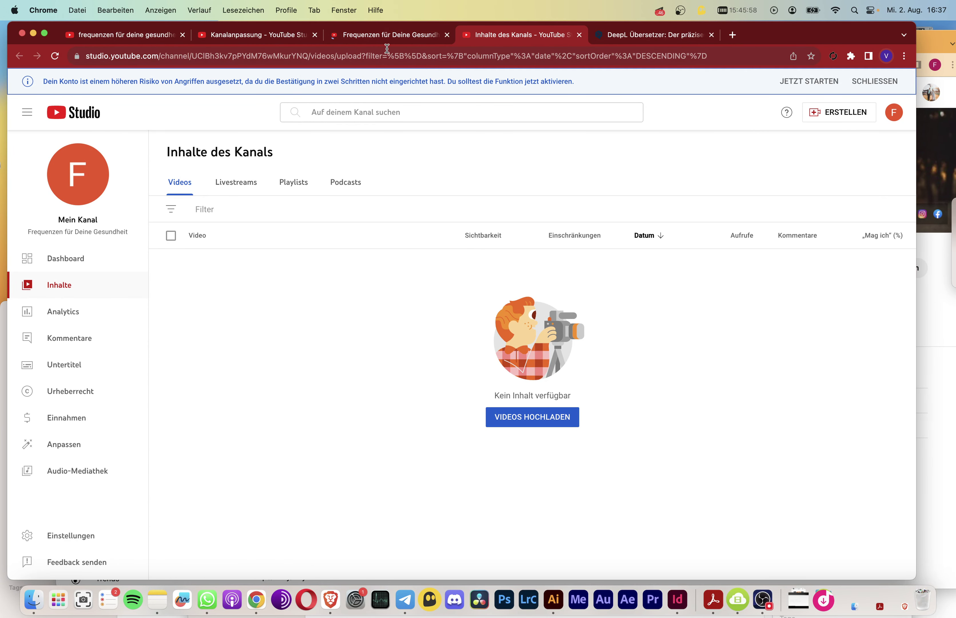
pyautogui.click(410, 37)
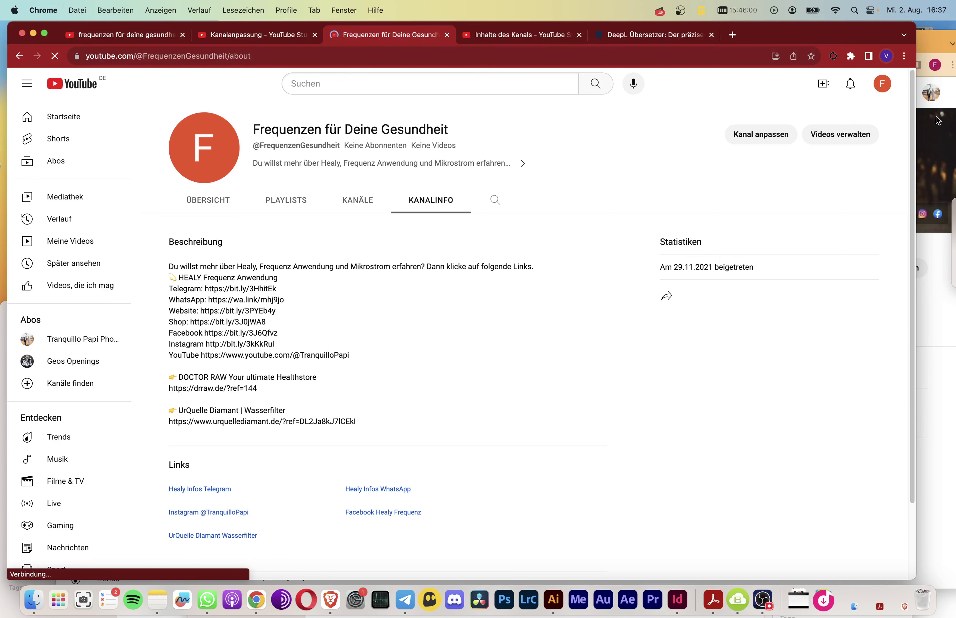
# Go to YouTube Studio for the new channel and examine the channel analytics on its dashboard.
pyautogui.click(883, 83)
pyautogui.click(744, 186)
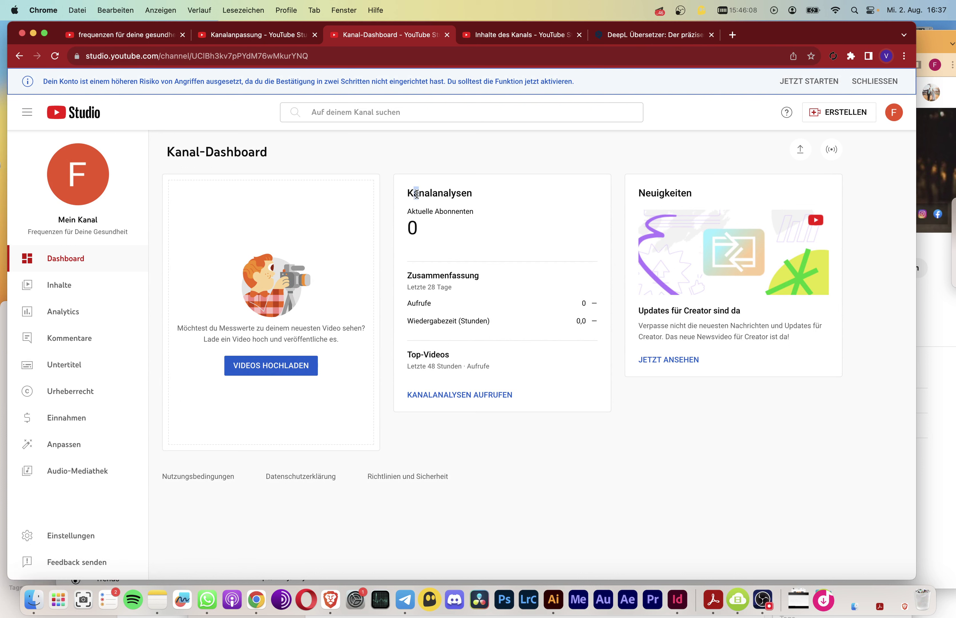
pyautogui.moveTo(417, 194); pyautogui.dragTo(455, 191)
pyautogui.moveTo(454, 322); pyautogui.dragTo(406, 302)
# View the new channel's monetization page and read through the partner benefits and creator support tools.
pyautogui.click(83, 419)
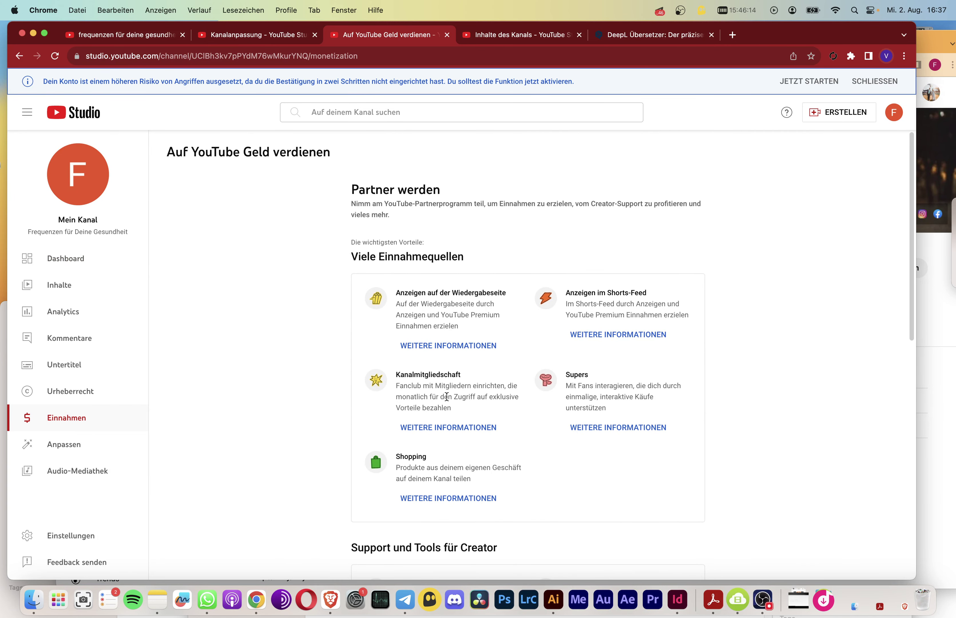
pyautogui.scroll(-3, 446, 397)
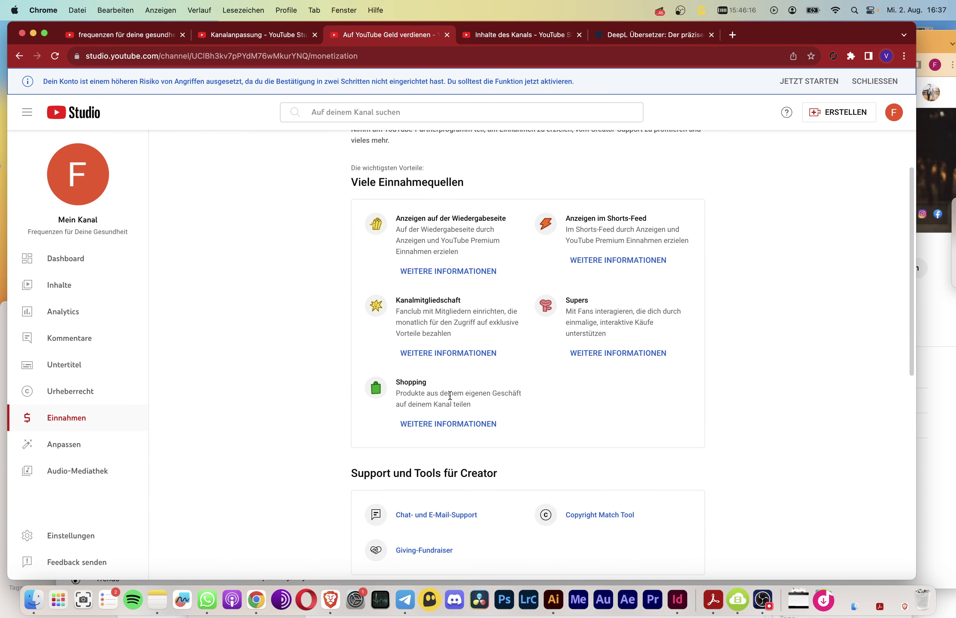
pyautogui.scroll(-4, 449, 394)
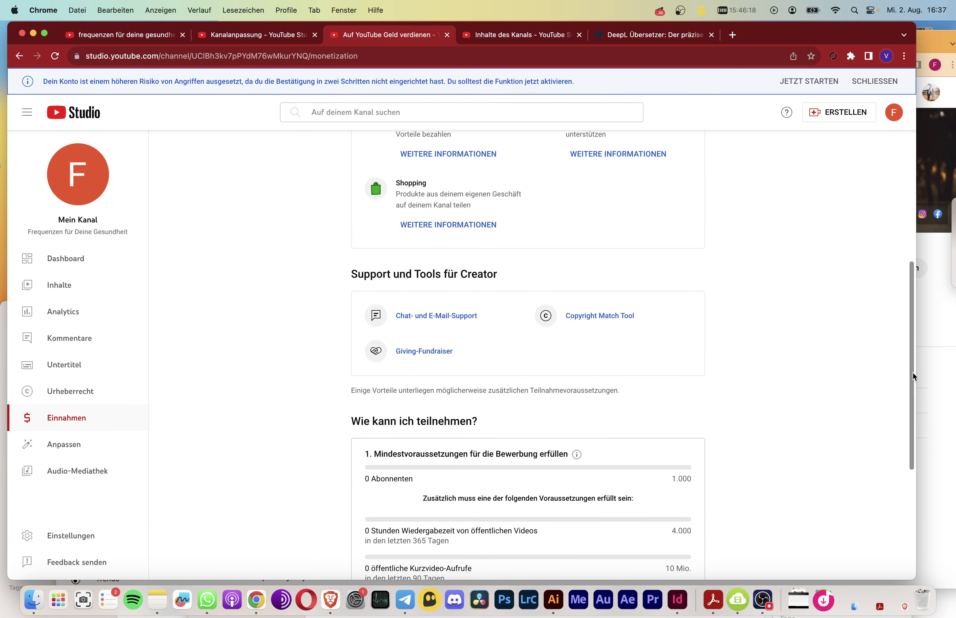
# Look through the uploaded videos on the existing Tranquillo Papi Photo & Film channel.
pyautogui.click(936, 350)
pyautogui.click(327, 334)
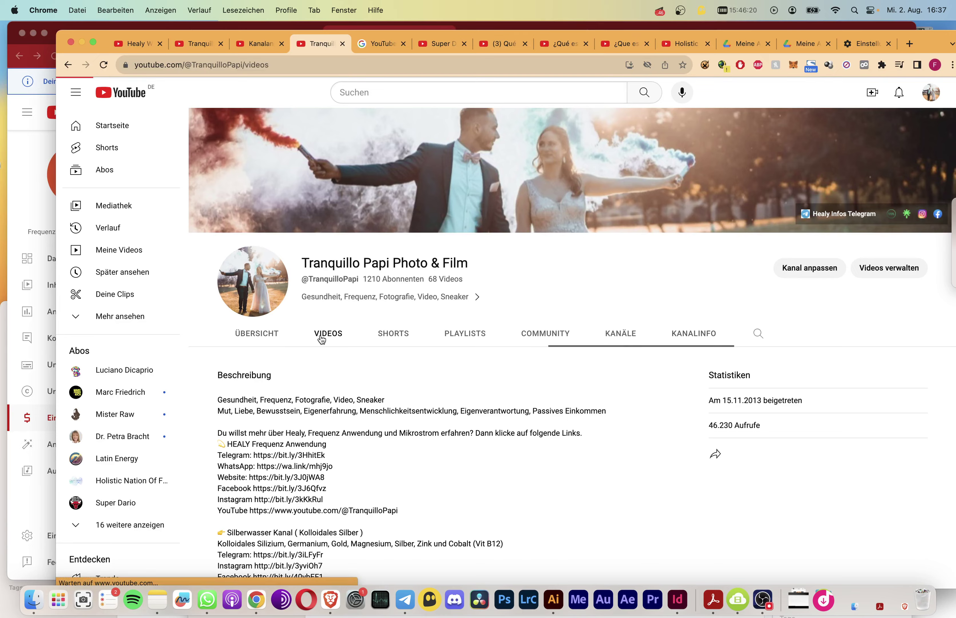
pyautogui.scroll(-7, 503, 397)
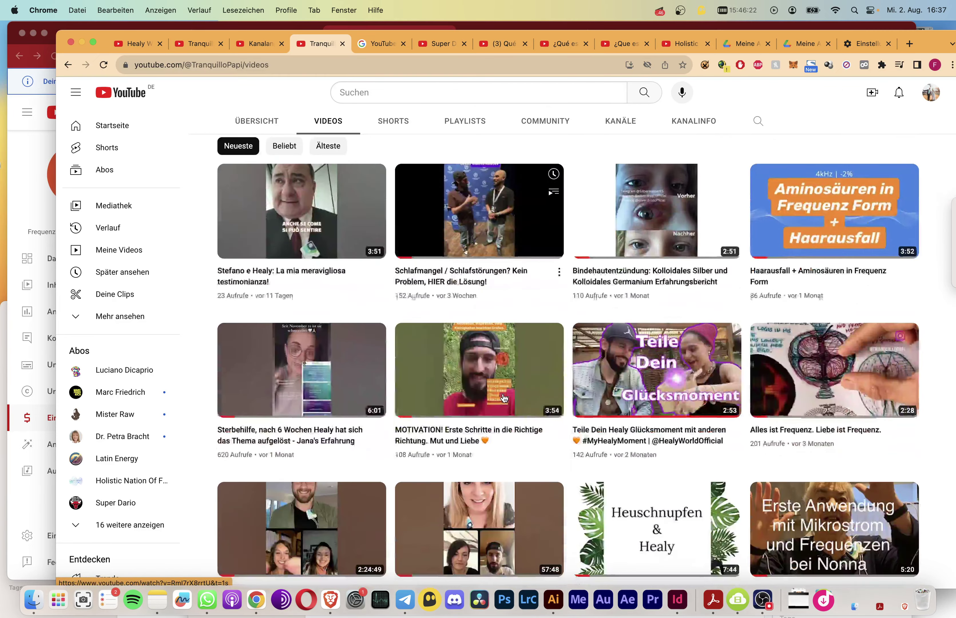
pyautogui.scroll(7, 503, 392)
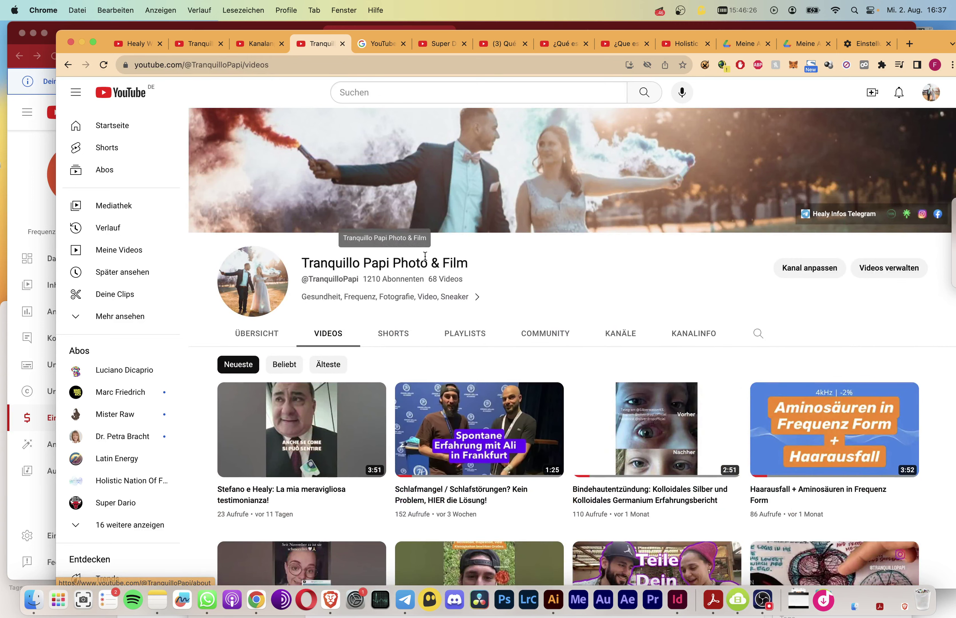
# Examine the subscriber and public watch-hour requirements for the partner programme on the new channel's monetization page.
pyautogui.click(39, 214)
pyautogui.scroll(6, 648, 316)
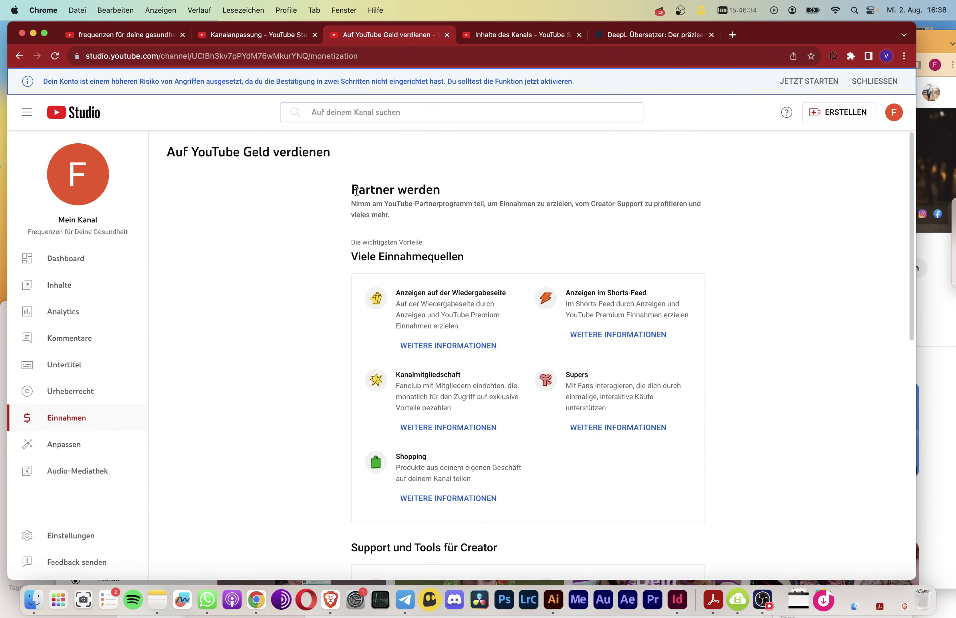
pyautogui.scroll(-10, 556, 339)
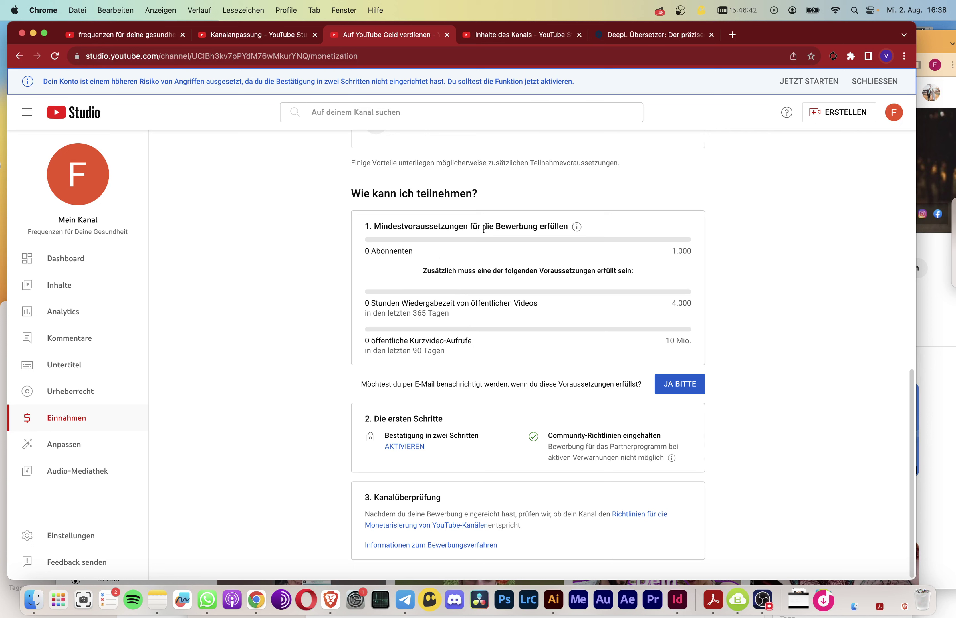
pyautogui.tripleClick(675, 250)
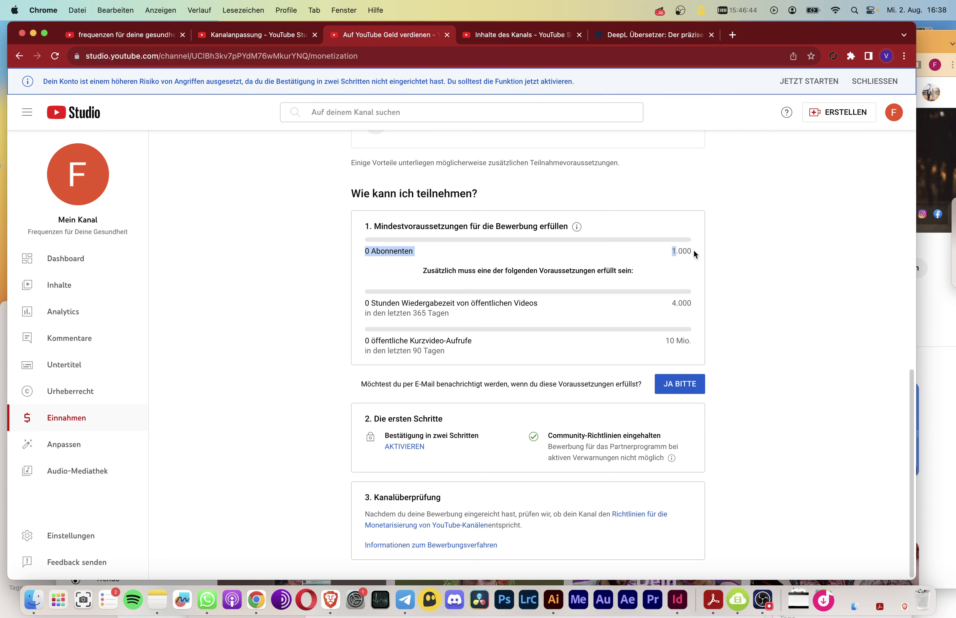
pyautogui.click(758, 265)
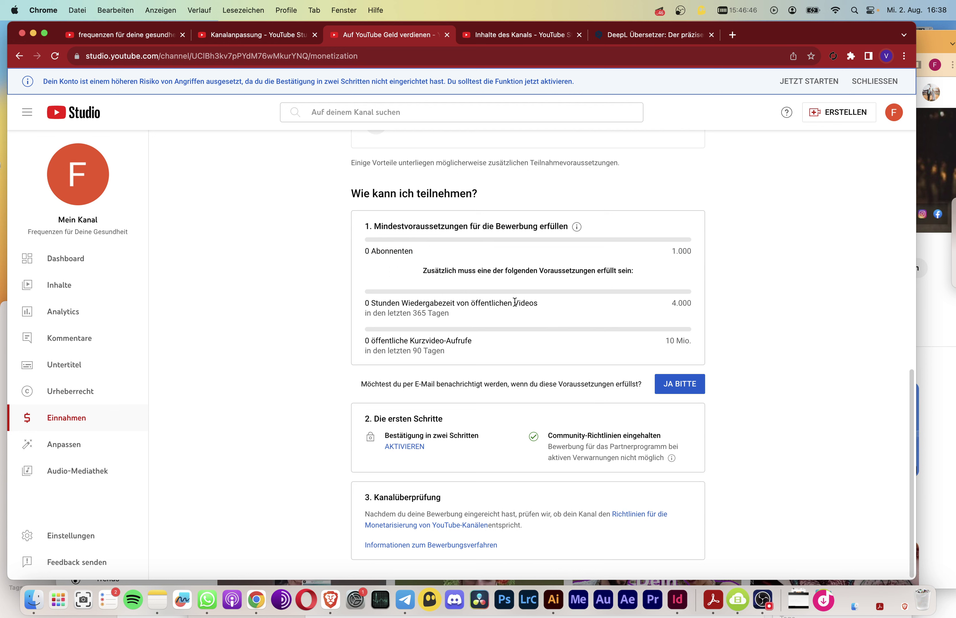
pyautogui.tripleClick(671, 306)
pyautogui.click(701, 307)
pyautogui.tripleClick(693, 305)
pyautogui.click(698, 302)
# Examine the public Shorts view requirement and its time window among the minimum requirements for applying.
pyautogui.moveTo(403, 351); pyautogui.dragTo(459, 357)
pyautogui.click(666, 341)
pyautogui.moveTo(412, 341); pyautogui.dragTo(443, 342)
pyautogui.moveTo(665, 341); pyautogui.dragTo(692, 348)
pyautogui.moveTo(432, 350); pyautogui.dragTo(402, 351)
pyautogui.scroll(2, 522, 332)
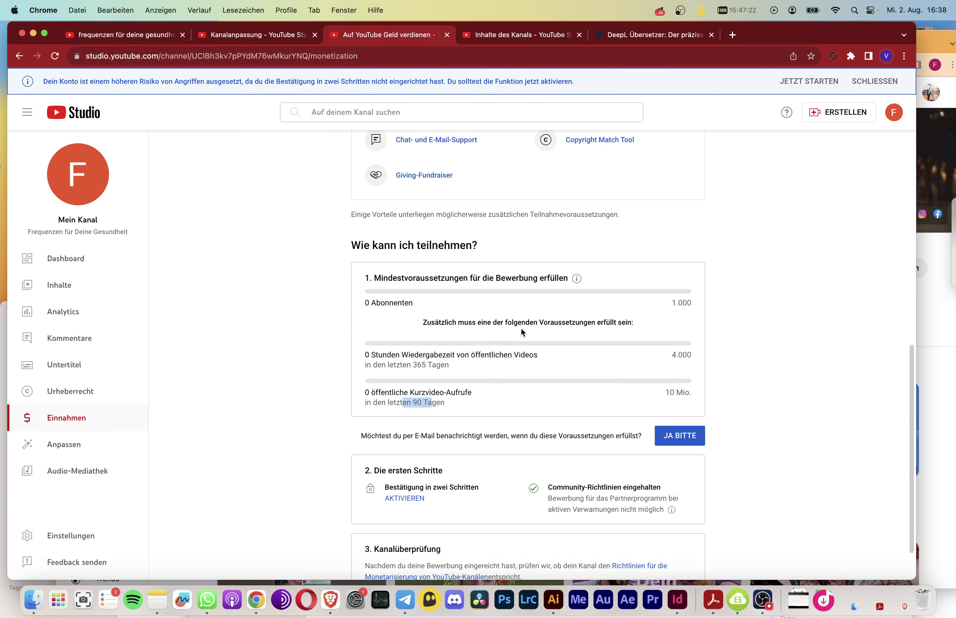
pyautogui.scroll(2, 750, 474)
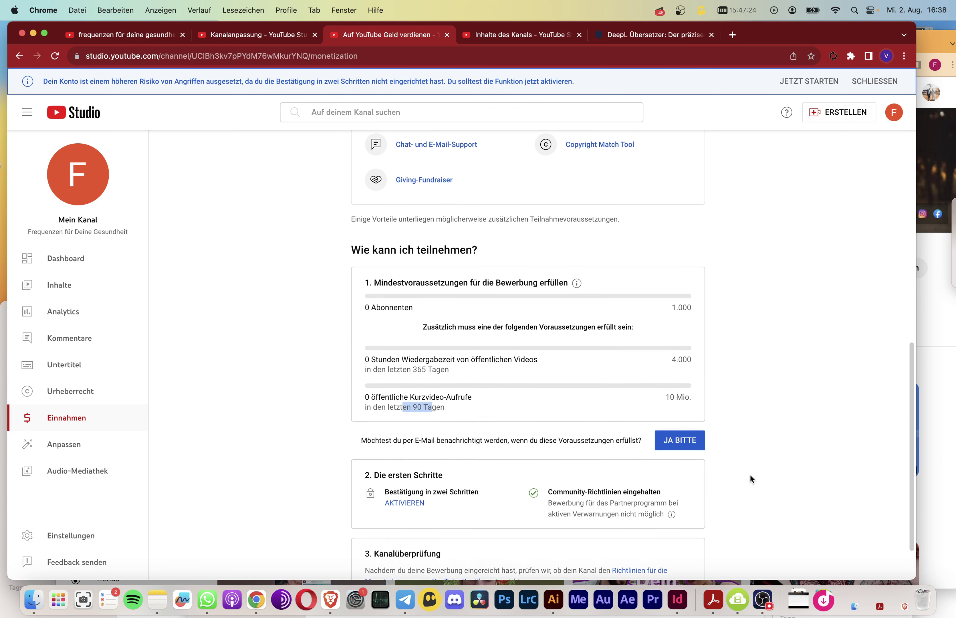
pyautogui.scroll(1, 752, 473)
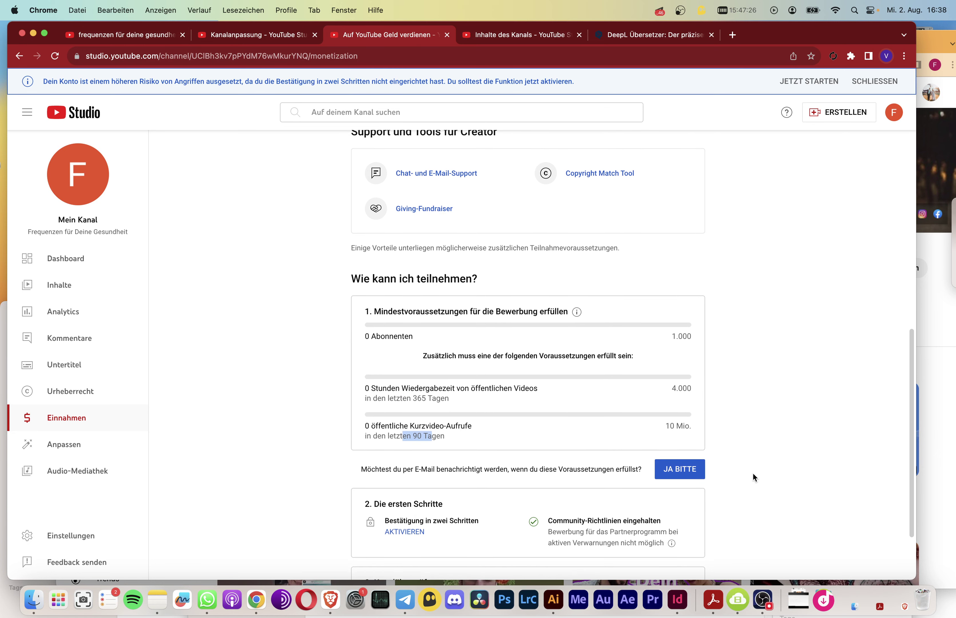
# Review the whole monetization page again, comparing the Shorts view and public watch-hour requirements and reading the first steps and channel review sections.
pyautogui.scroll(5, 753, 474)
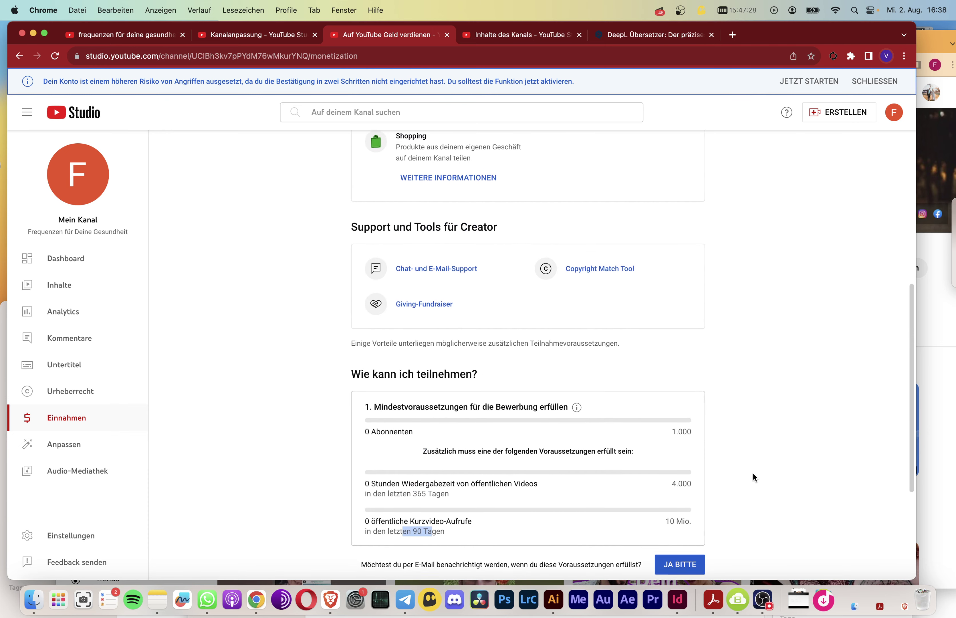
pyautogui.click(757, 435)
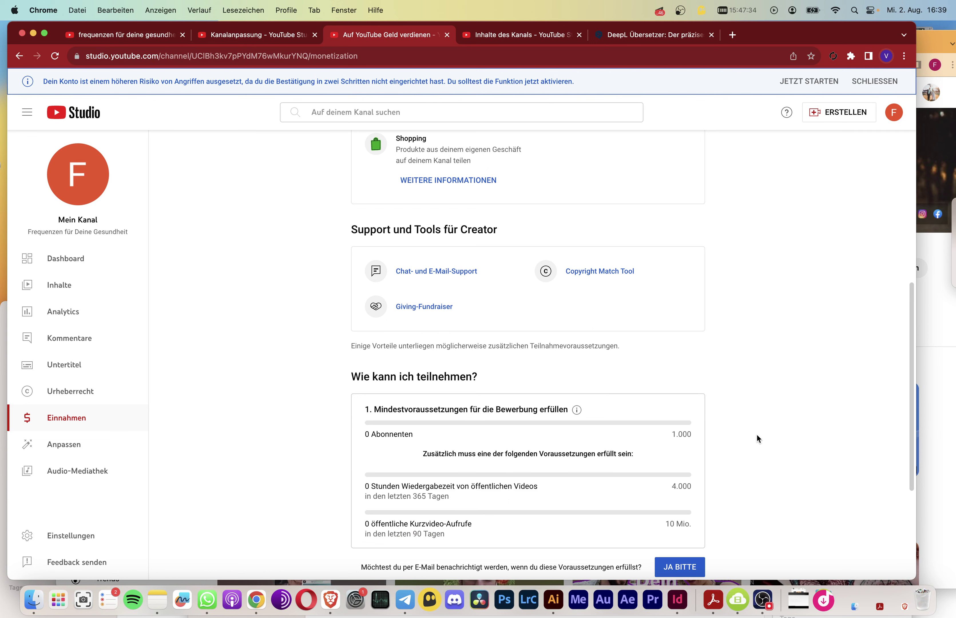
pyautogui.scroll(3, 757, 438)
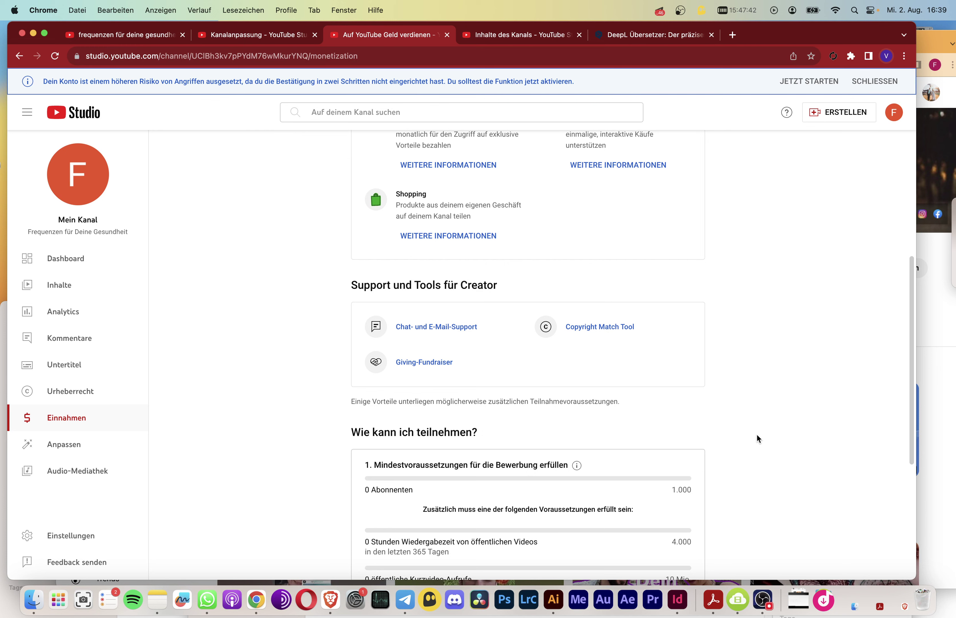
pyautogui.scroll(-12, 757, 434)
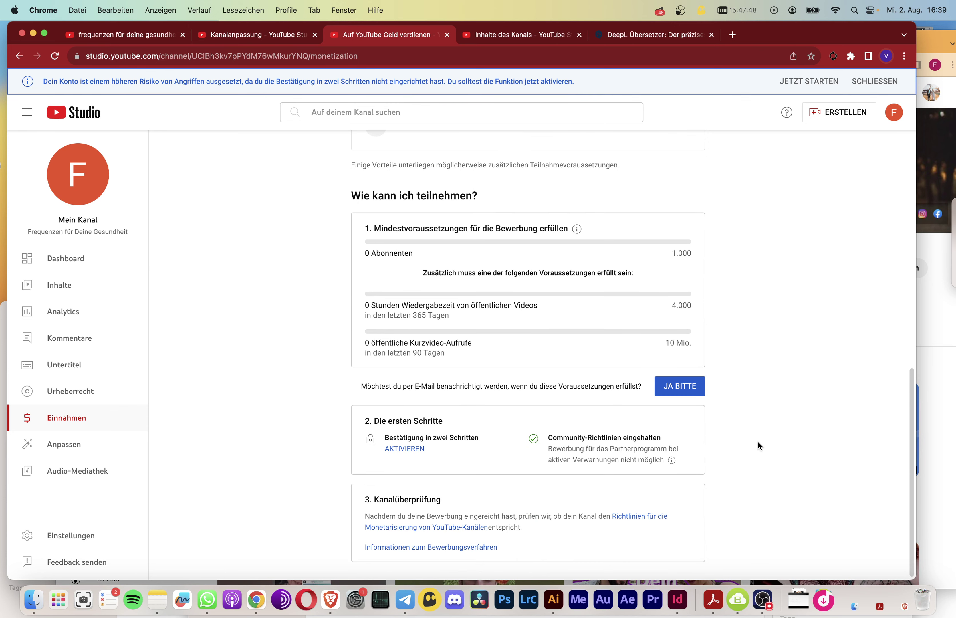
pyautogui.scroll(1, 757, 441)
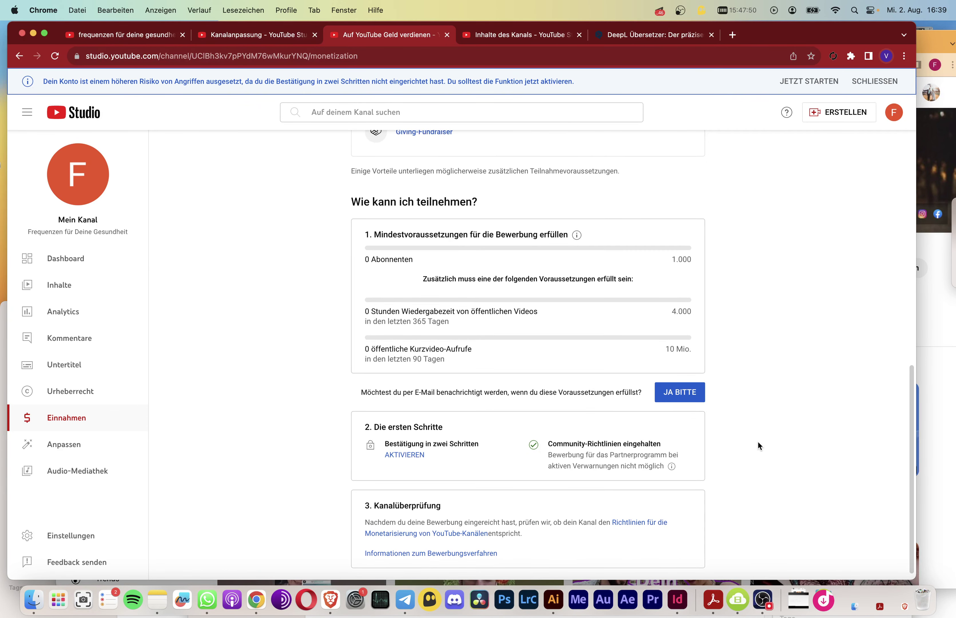
pyautogui.scroll(1, 757, 441)
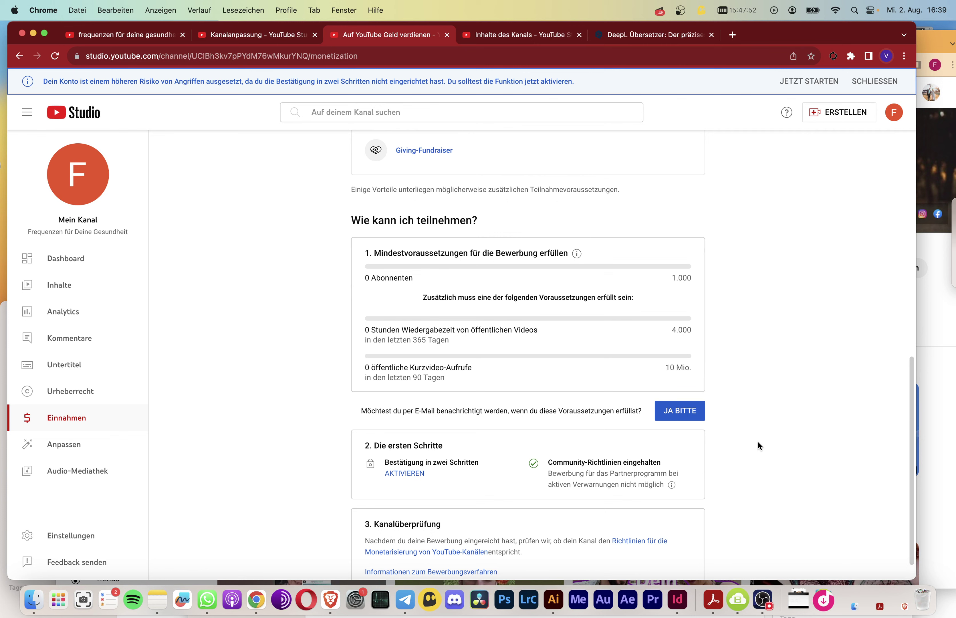
pyautogui.moveTo(458, 369); pyautogui.dragTo(409, 373)
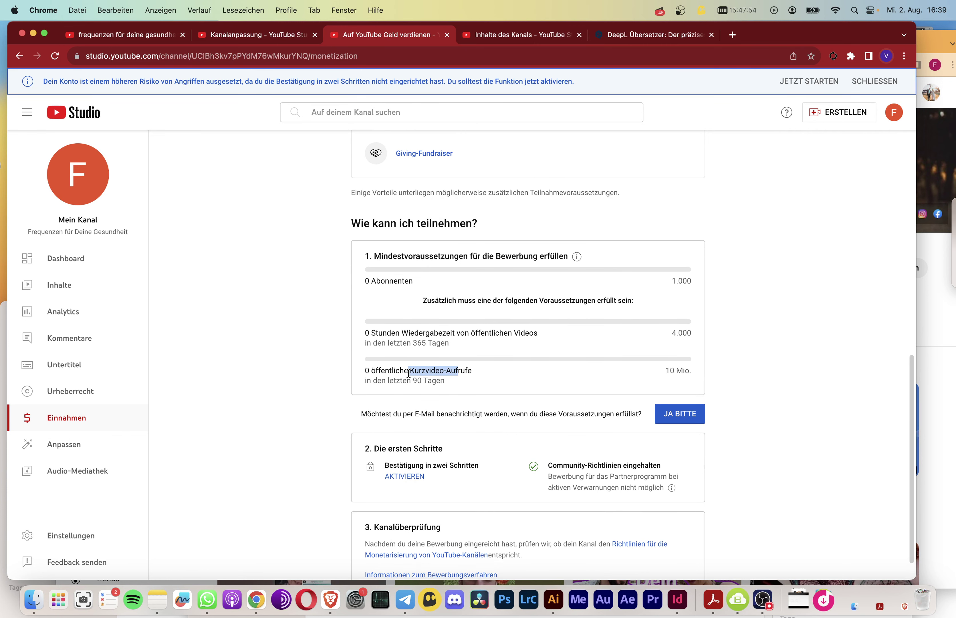
pyautogui.moveTo(507, 334); pyautogui.dragTo(411, 334)
pyautogui.scroll(8, 723, 376)
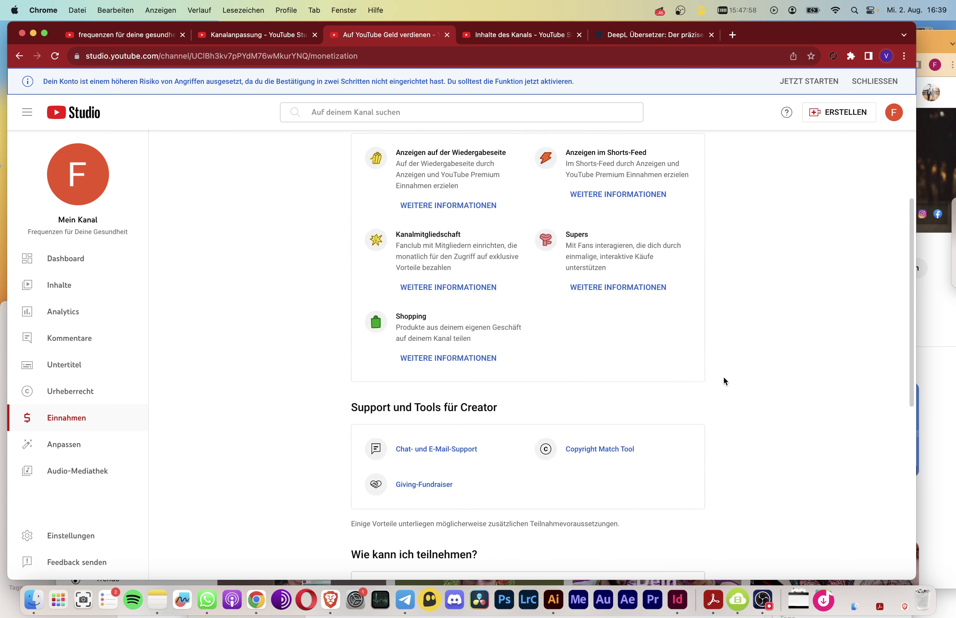
pyautogui.scroll(3, 723, 375)
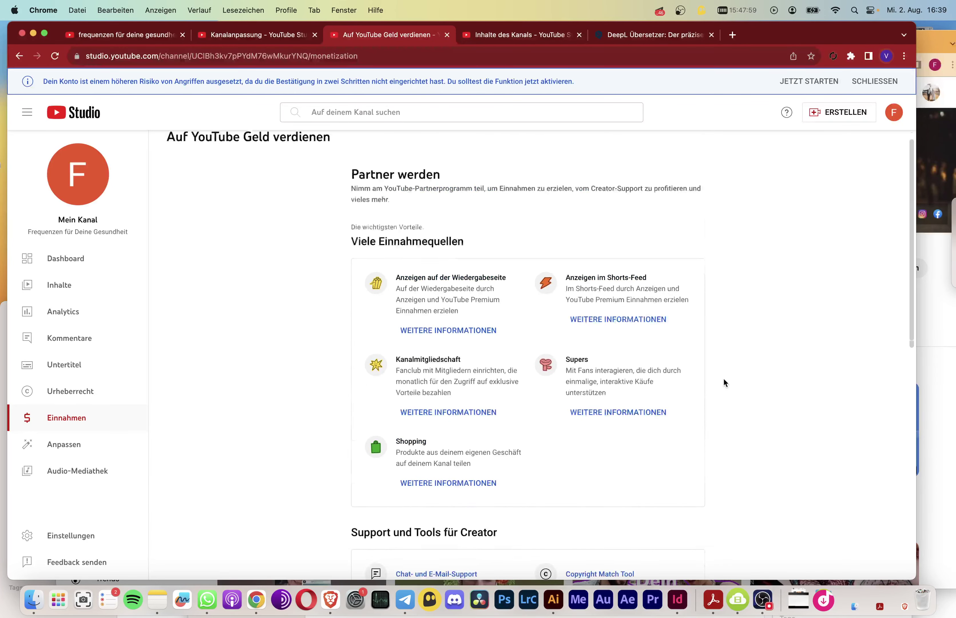
# View the channel dashboard, then look through the videos, livestreams, playlists and podcasts in the channel content.
pyautogui.click(78, 260)
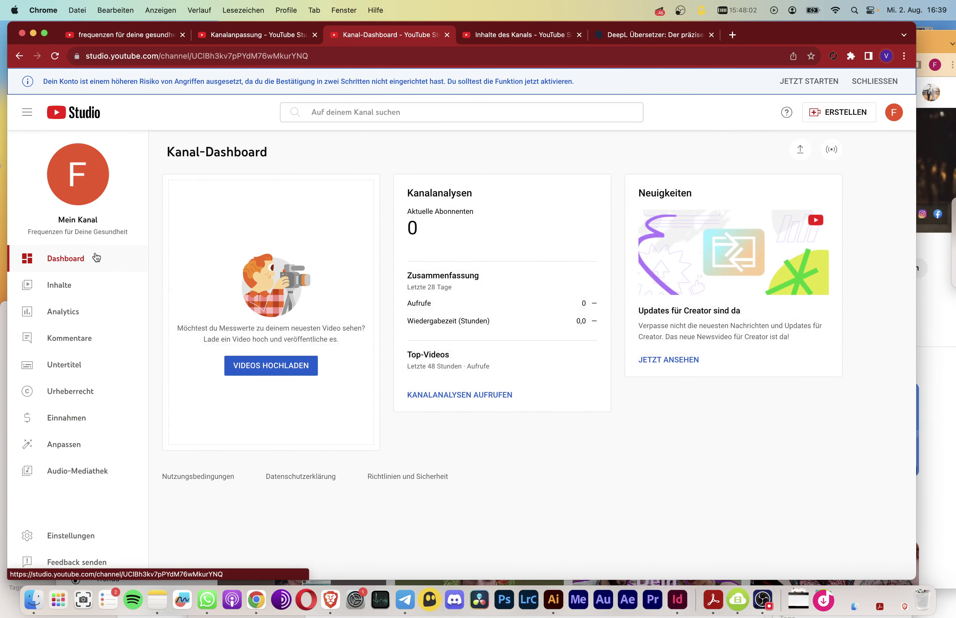
pyautogui.click(64, 288)
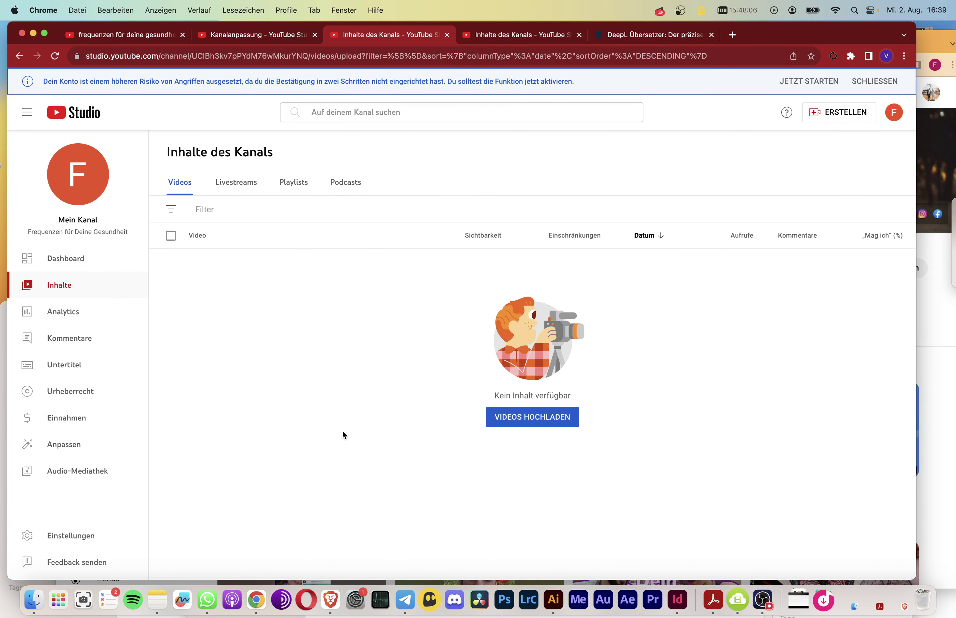
pyautogui.click(229, 185)
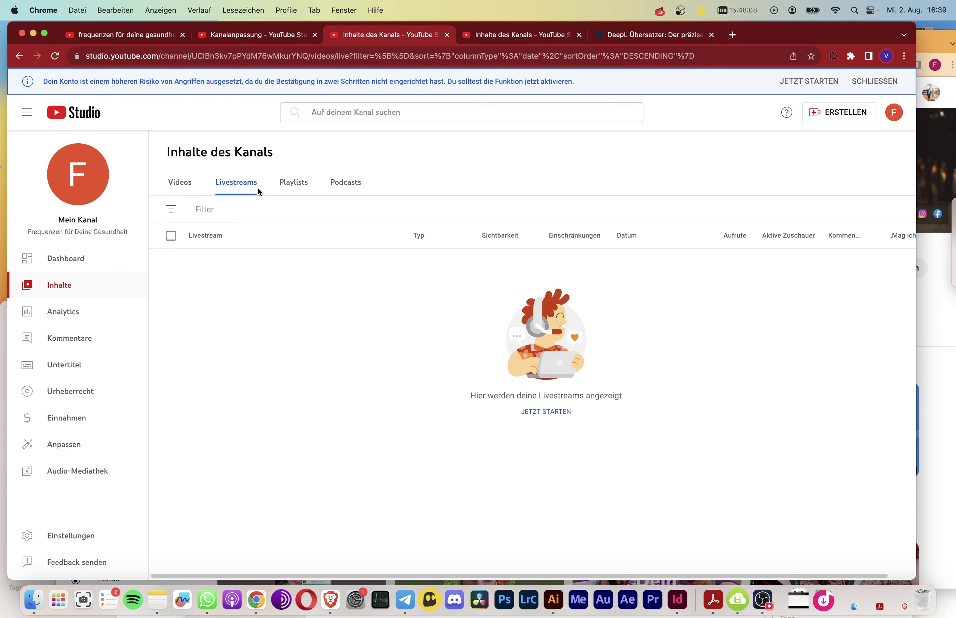
pyautogui.click(293, 183)
pyautogui.click(349, 184)
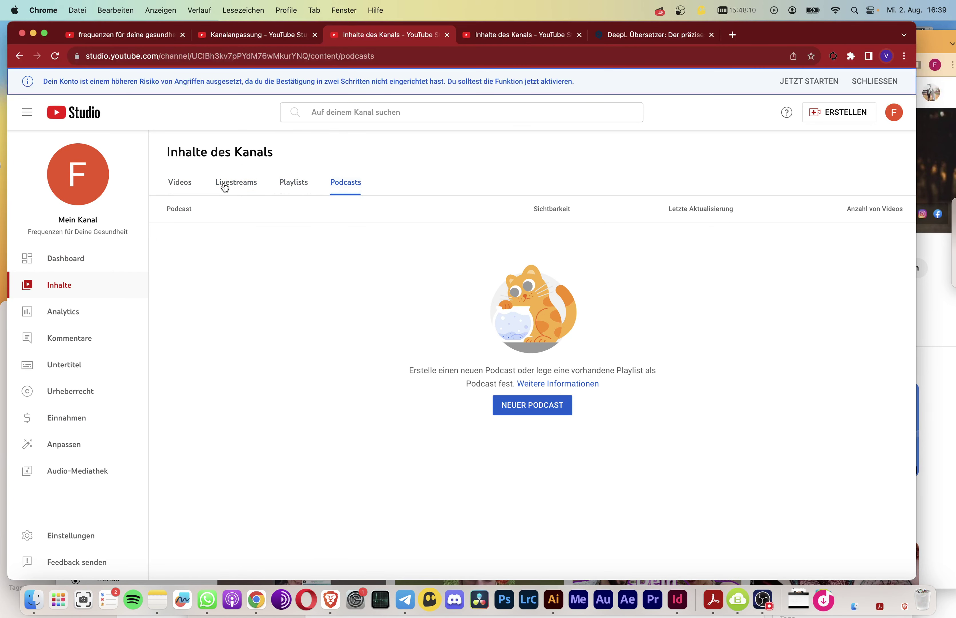
pyautogui.click(187, 183)
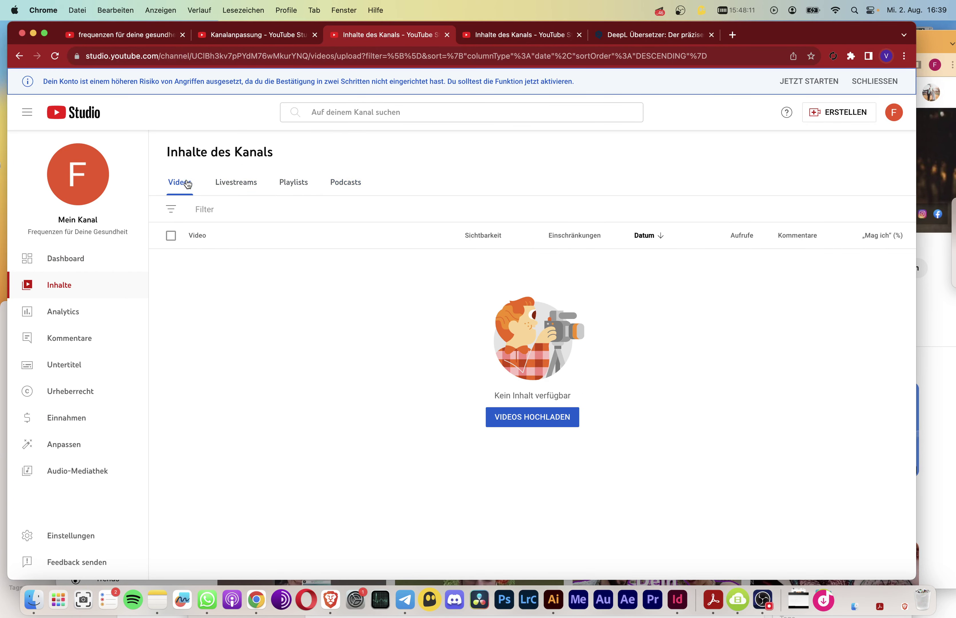
# Examine the channel analytics overview for the last 28 days, including the watch time and subscriber charts.
pyautogui.click(96, 320)
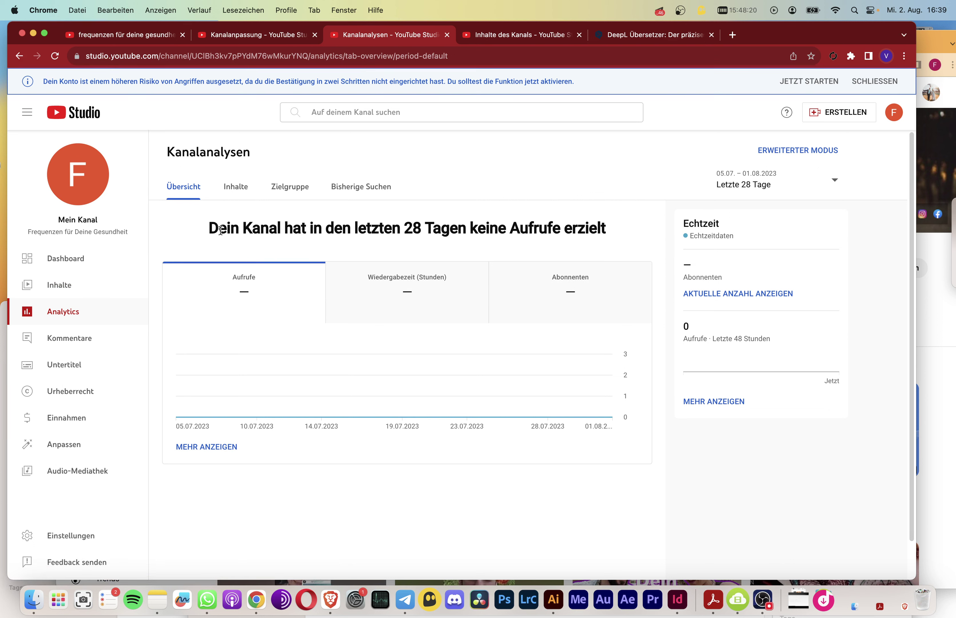
pyautogui.moveTo(220, 230); pyautogui.dragTo(433, 231)
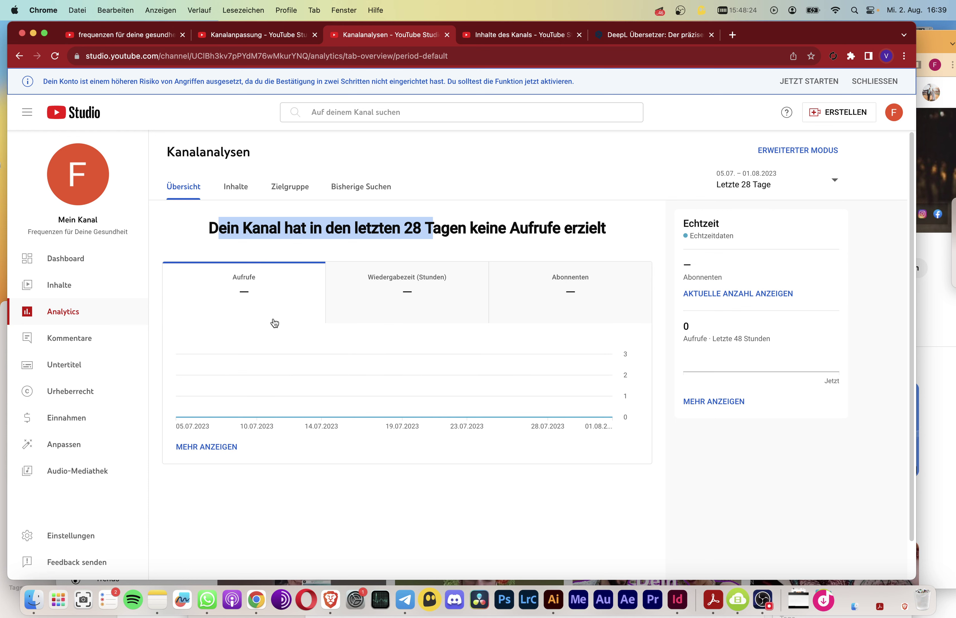
pyautogui.click(406, 283)
pyautogui.click(572, 294)
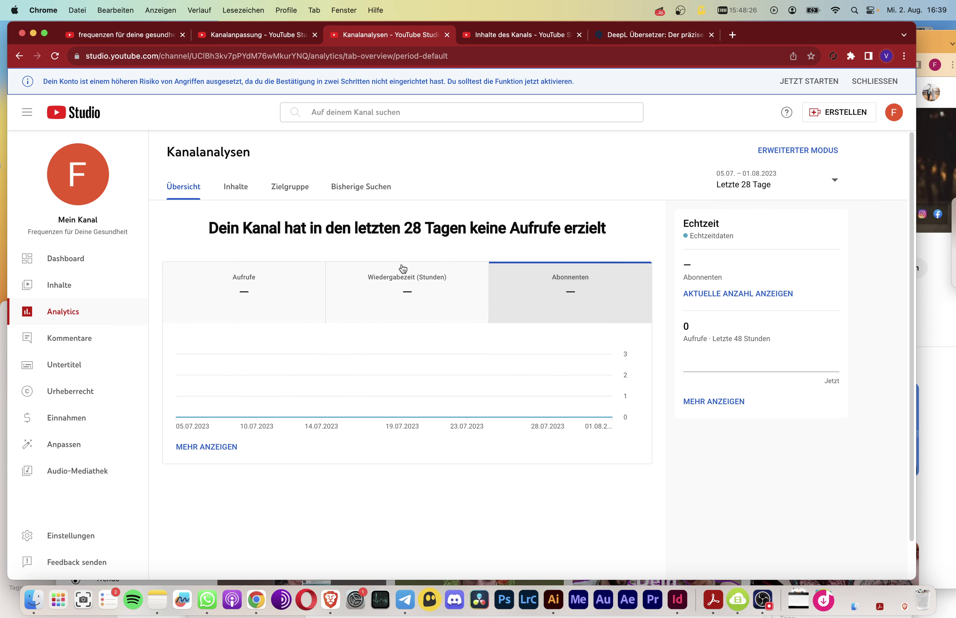
# Look through the audience and past searches reports in the channel analytics.
pyautogui.click(286, 187)
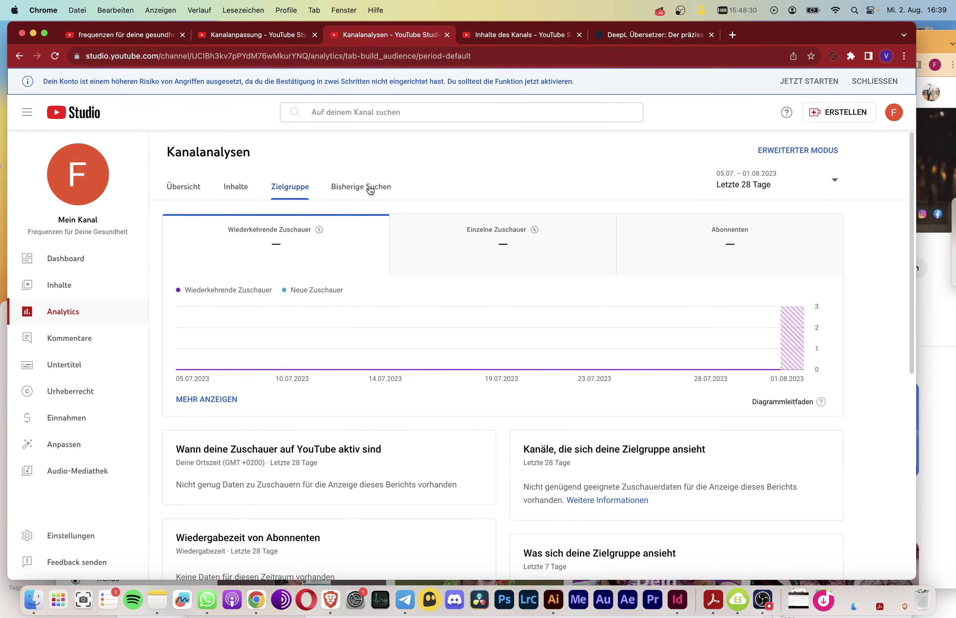
pyautogui.click(369, 190)
pyautogui.click(295, 187)
pyautogui.scroll(-8, 477, 388)
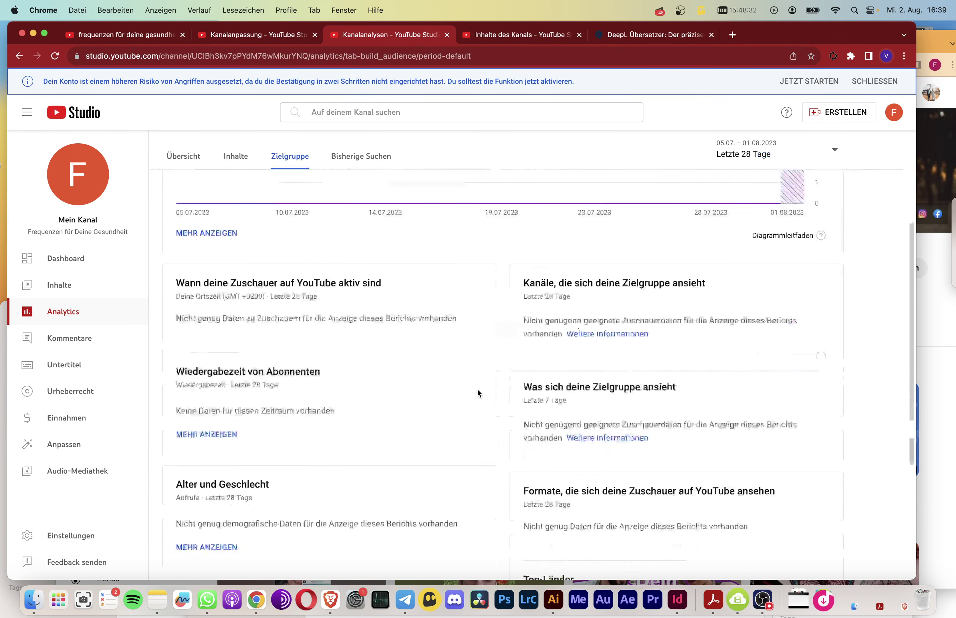
pyautogui.scroll(8, 476, 388)
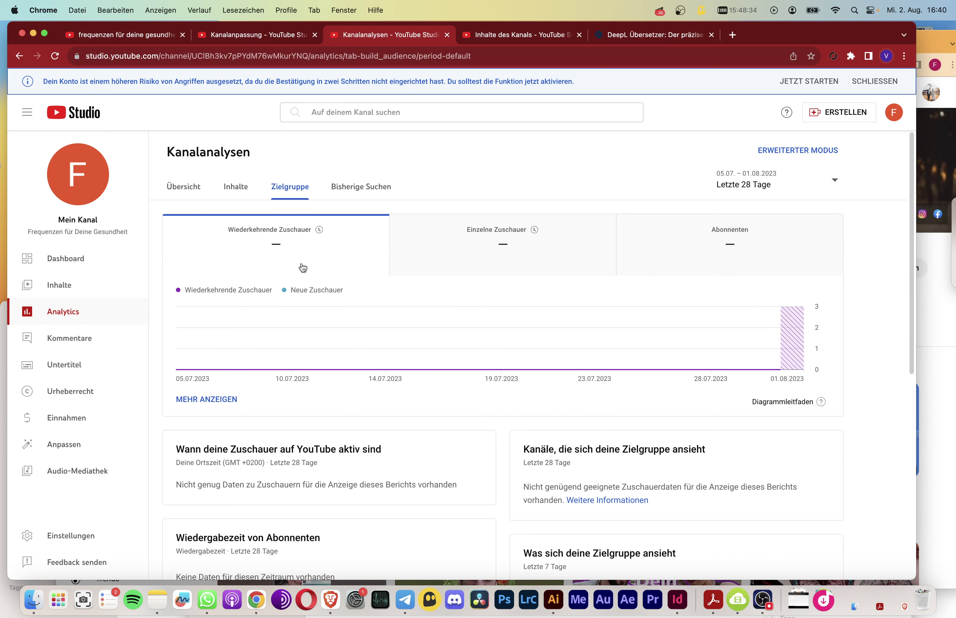
# View the new channel's comments, subtitles, copyright and customization pages one after another.
pyautogui.click(88, 341)
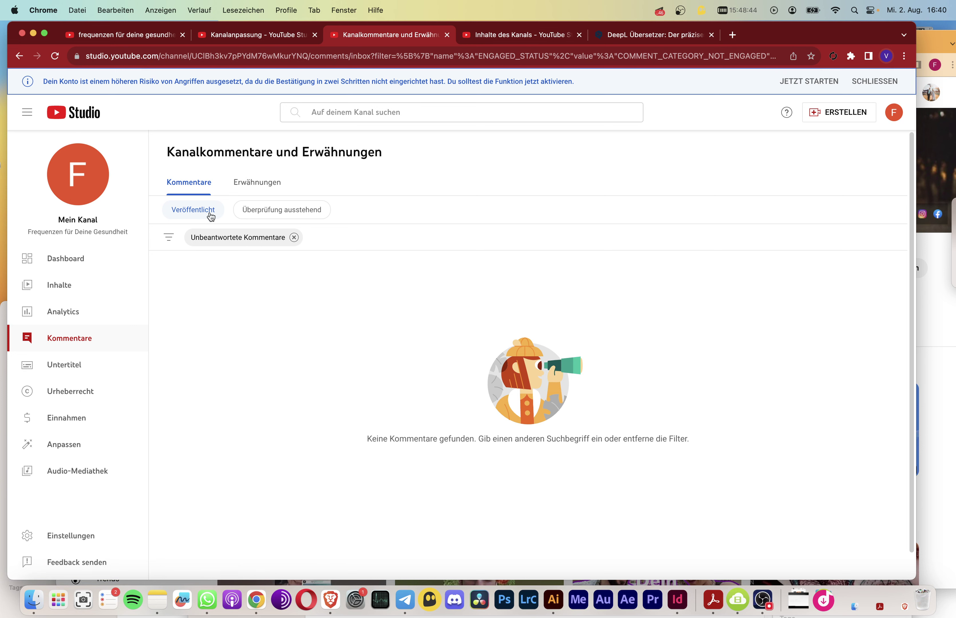
pyautogui.click(88, 375)
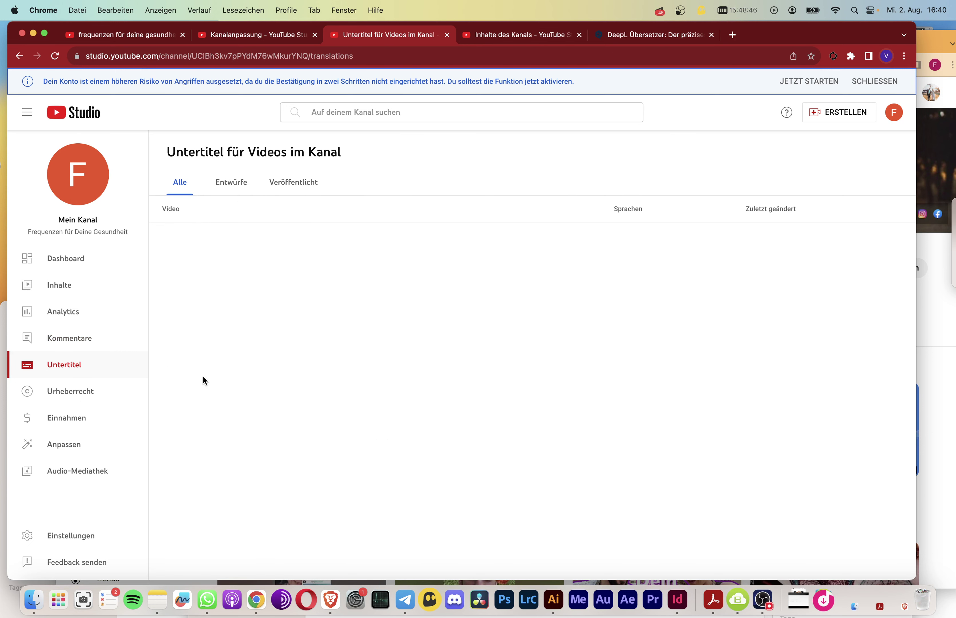
pyautogui.click(94, 397)
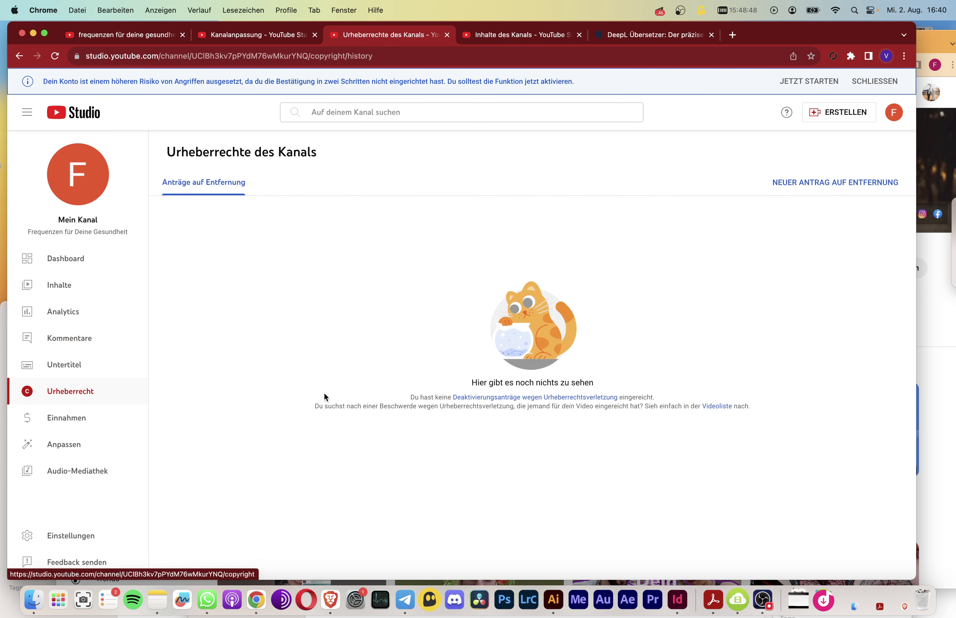
pyautogui.click(89, 443)
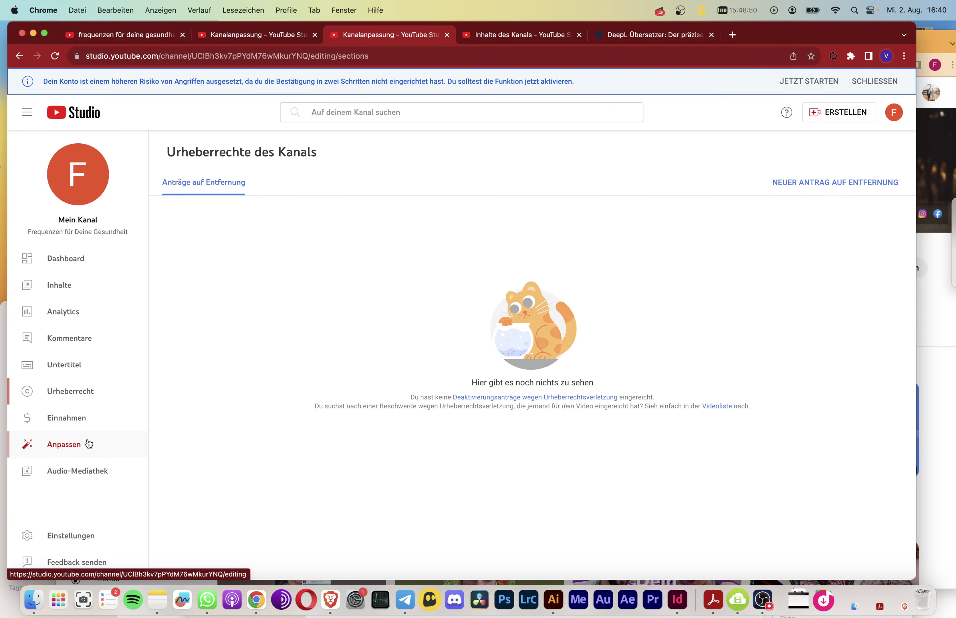
# Open the audio library and look over its list of music tracks.
pyautogui.click(99, 481)
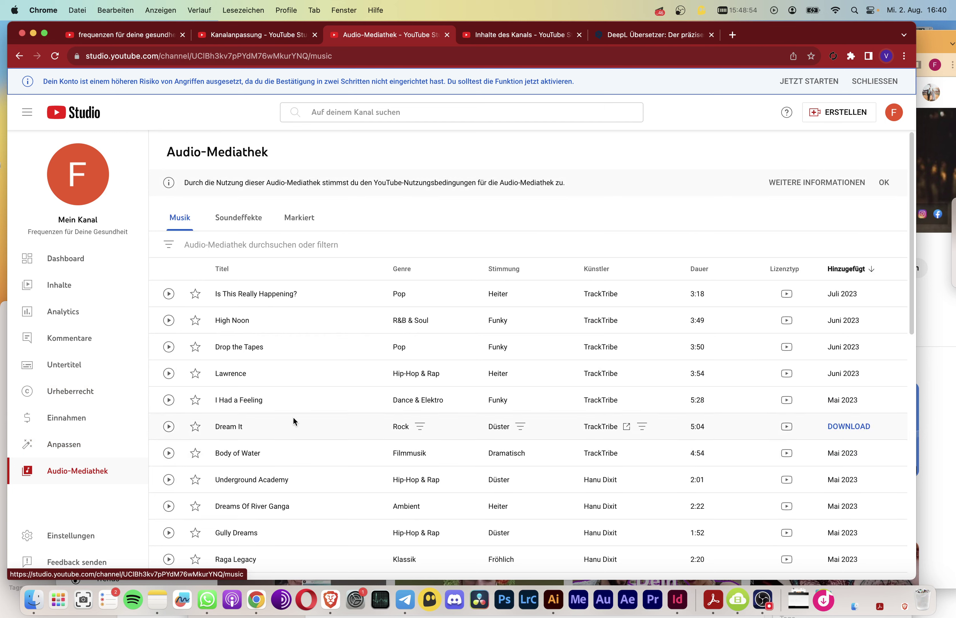
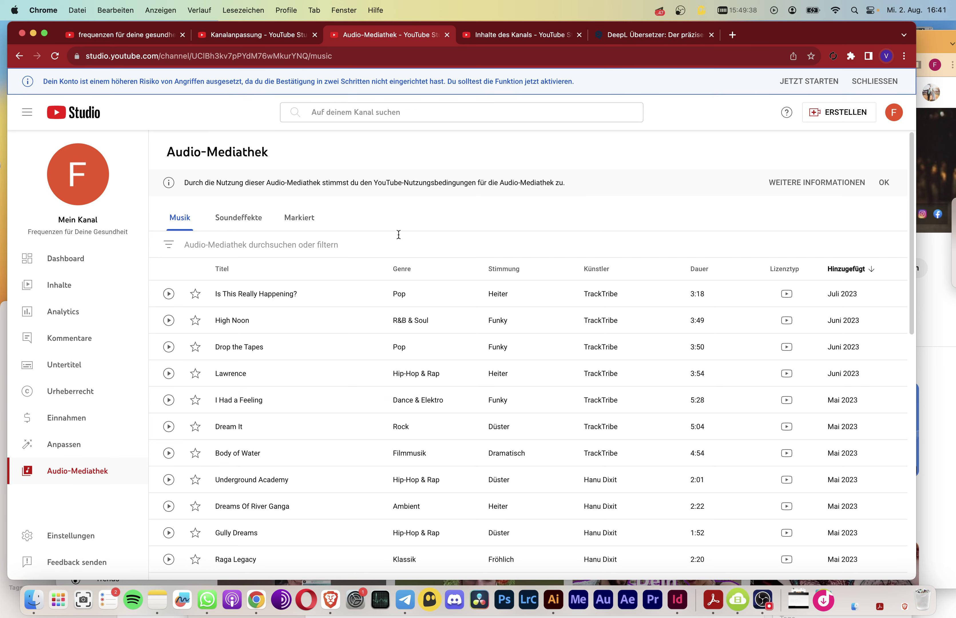
pyautogui.scroll(-2, 398, 235)
pyautogui.scroll(2, 398, 235)
# Preview the sound effects Kids Playing, Truck Driving in Parking Structure and Straw Squeak from the audio library.
pyautogui.click(244, 224)
pyautogui.click(169, 294)
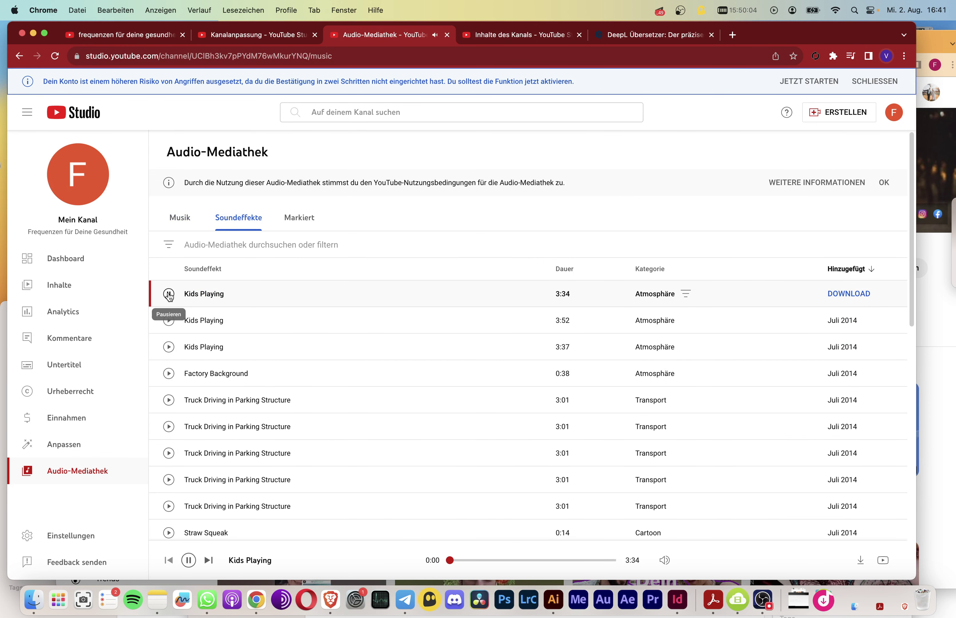
pyautogui.click(169, 294)
pyautogui.scroll(-3, 359, 371)
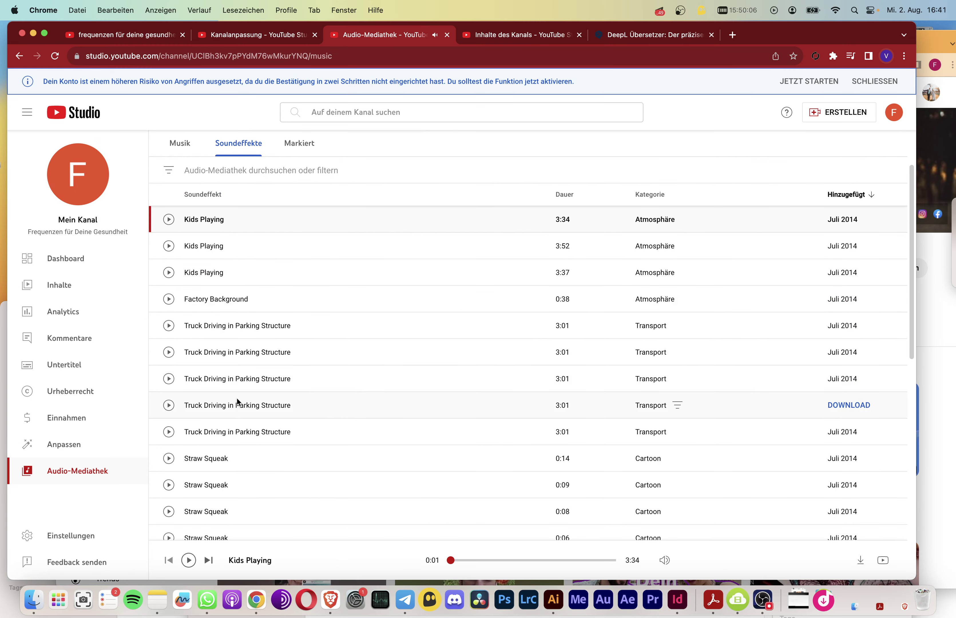
pyautogui.click(165, 380)
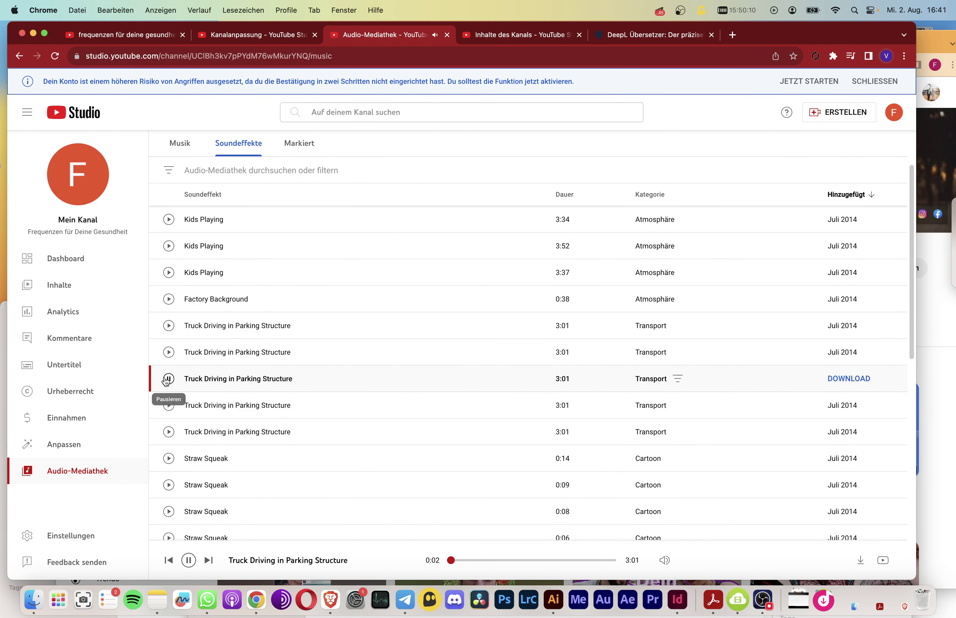
pyautogui.click(169, 460)
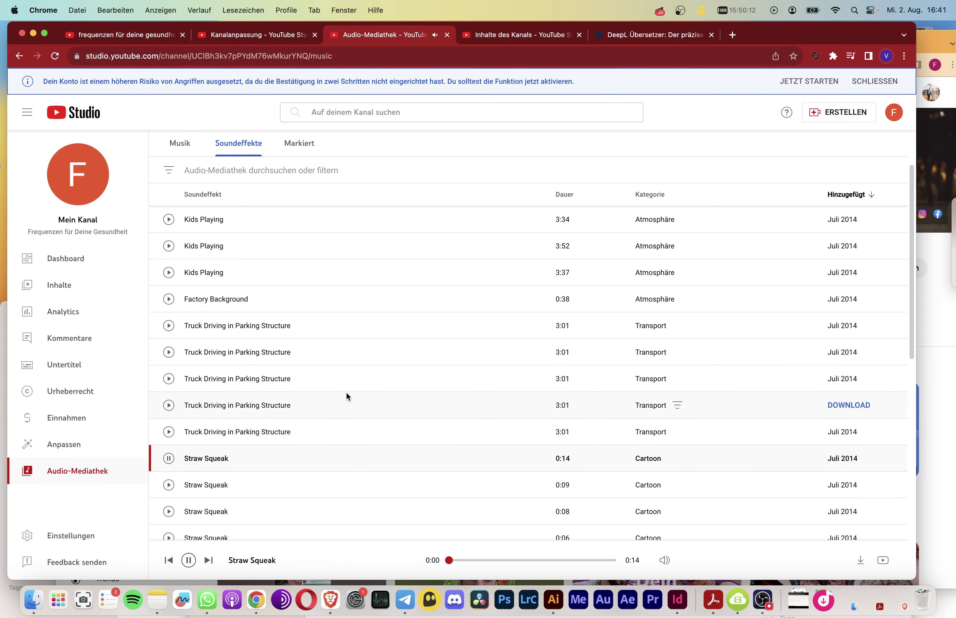
pyautogui.click(169, 459)
# Return to the audio library's music, play and pause the track Drop the Tapes, and look over the list.
pyautogui.click(180, 143)
pyautogui.click(169, 273)
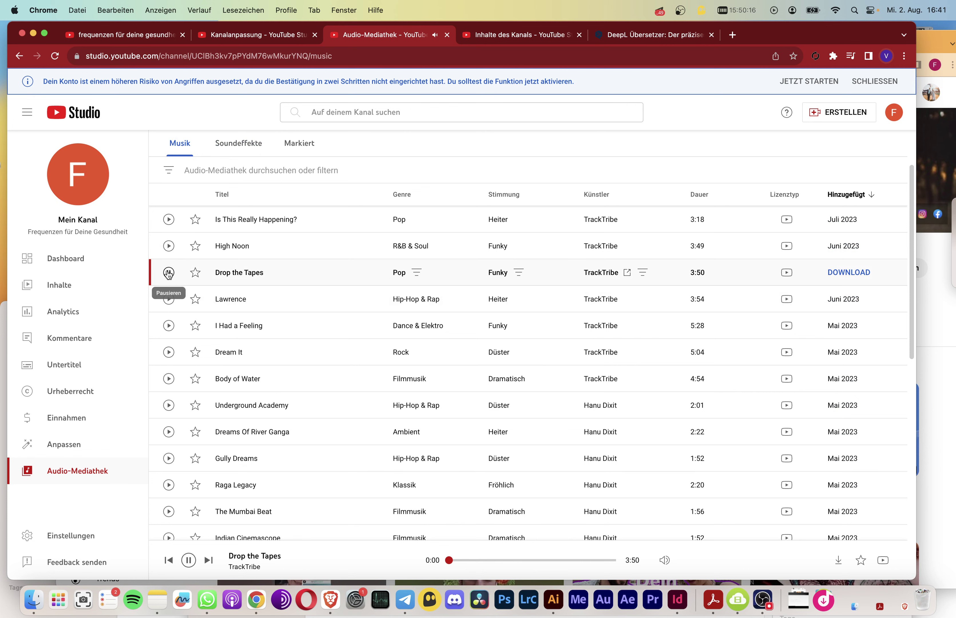
pyautogui.click(169, 274)
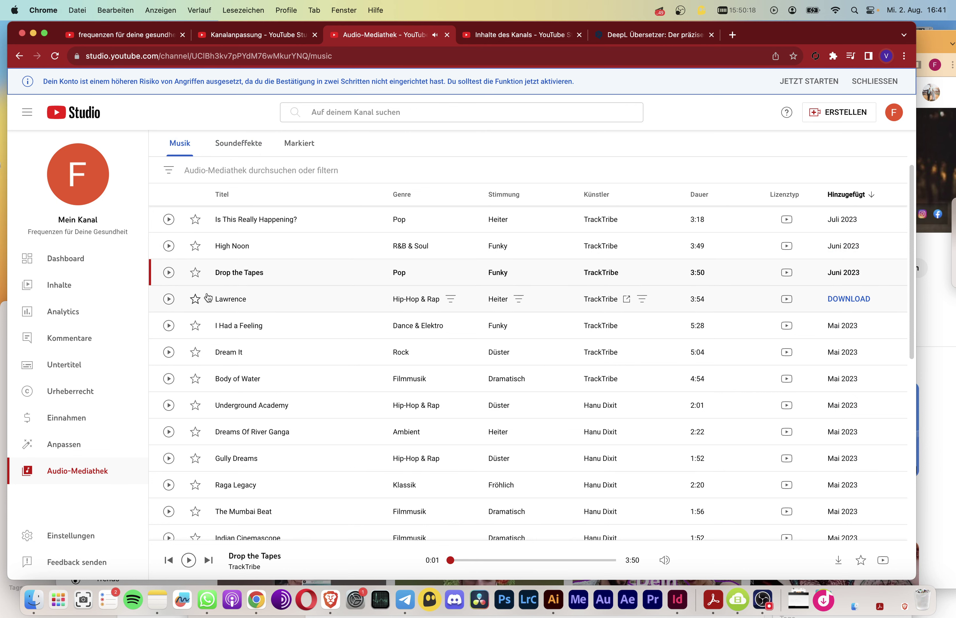
pyautogui.scroll(2, 253, 298)
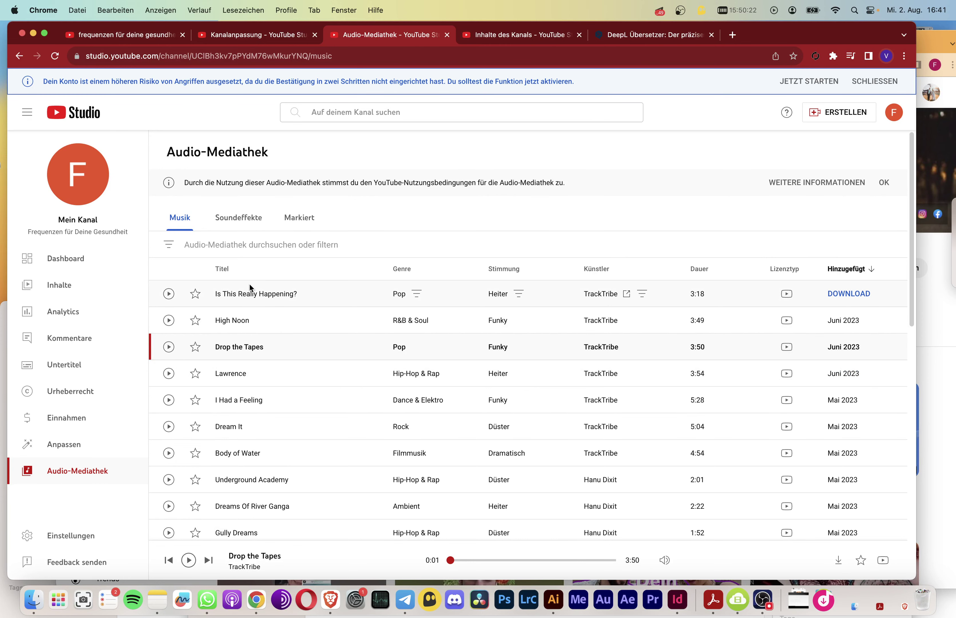
pyautogui.scroll(-2, 249, 284)
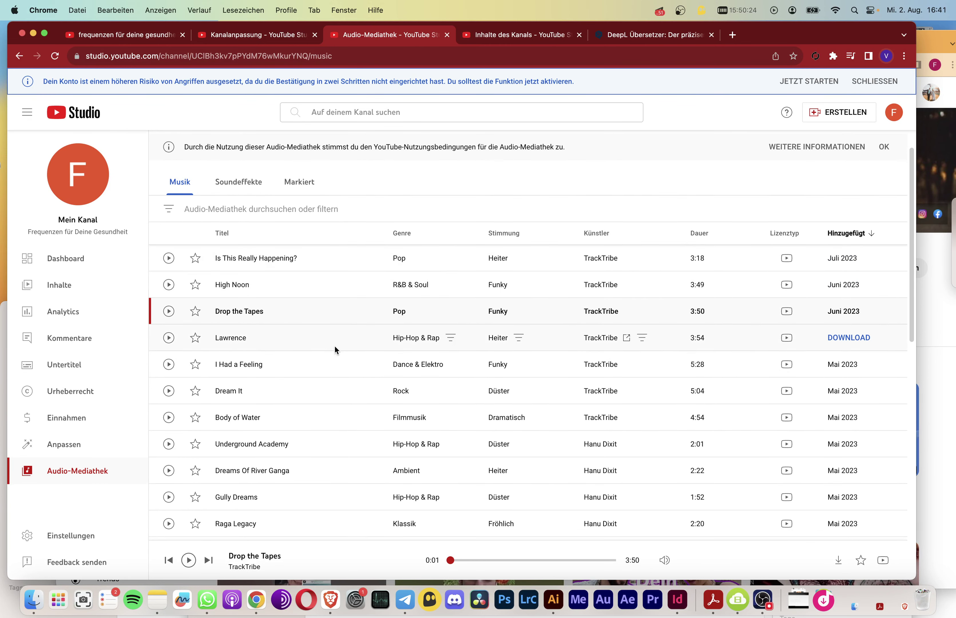
pyautogui.scroll(2, 248, 220)
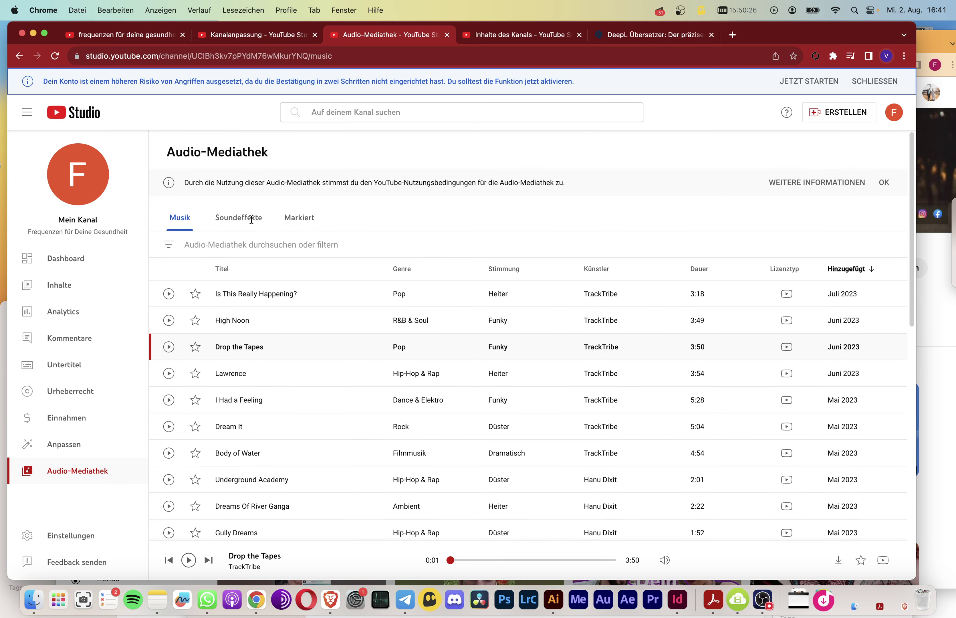
# View the filter options for the audio library's music list and close them.
pyautogui.click(256, 246)
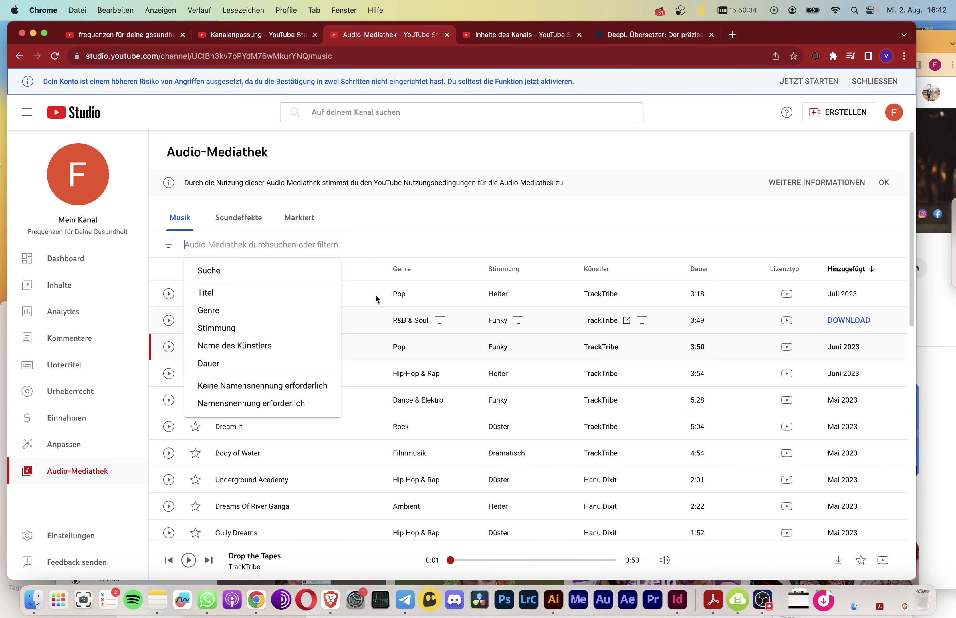
pyautogui.click(417, 217)
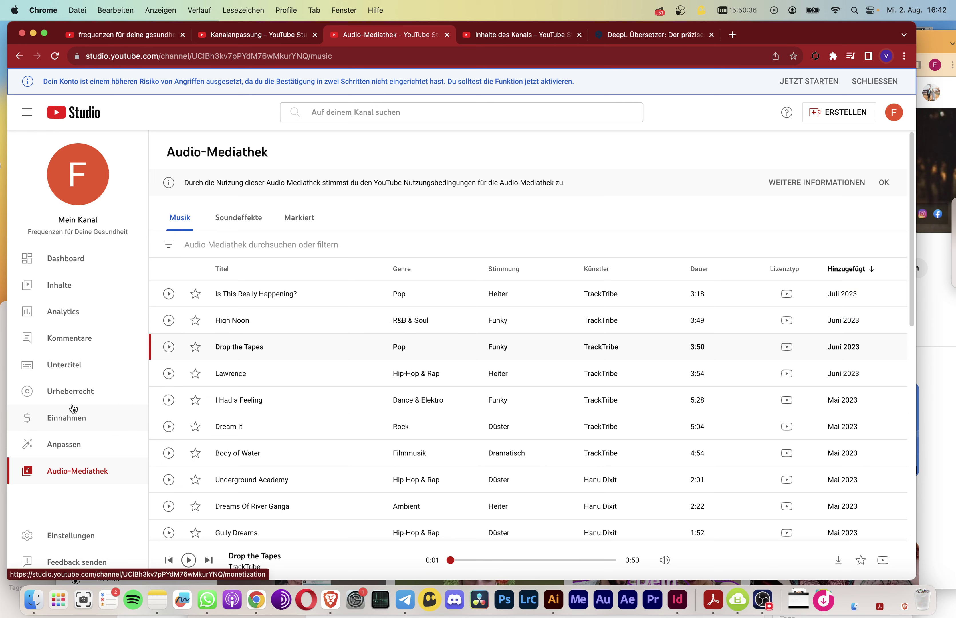
# Set the default currency to EUR – Euro in the general channel settings.
pyautogui.click(95, 543)
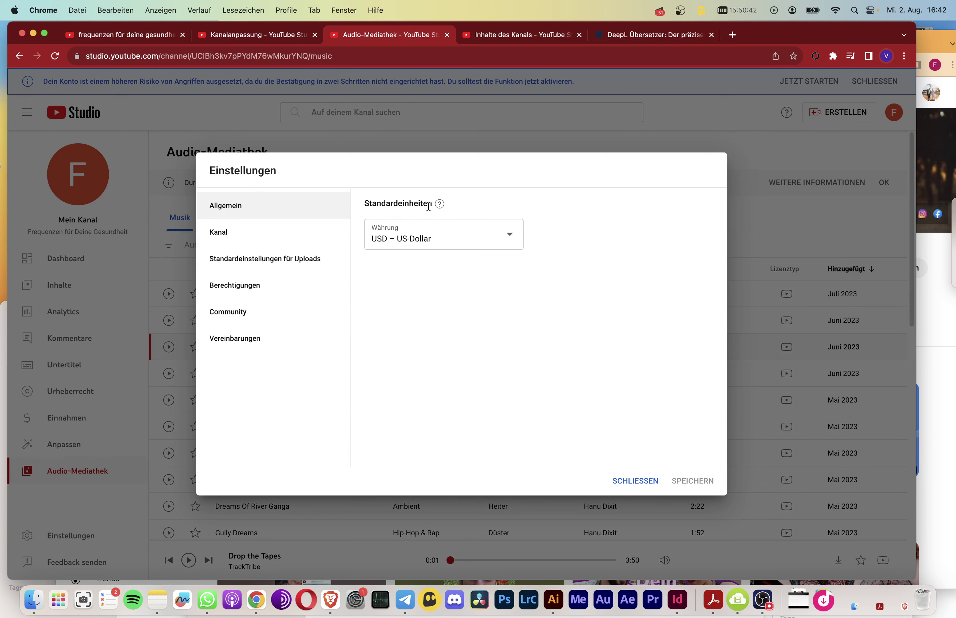
pyautogui.click(503, 237)
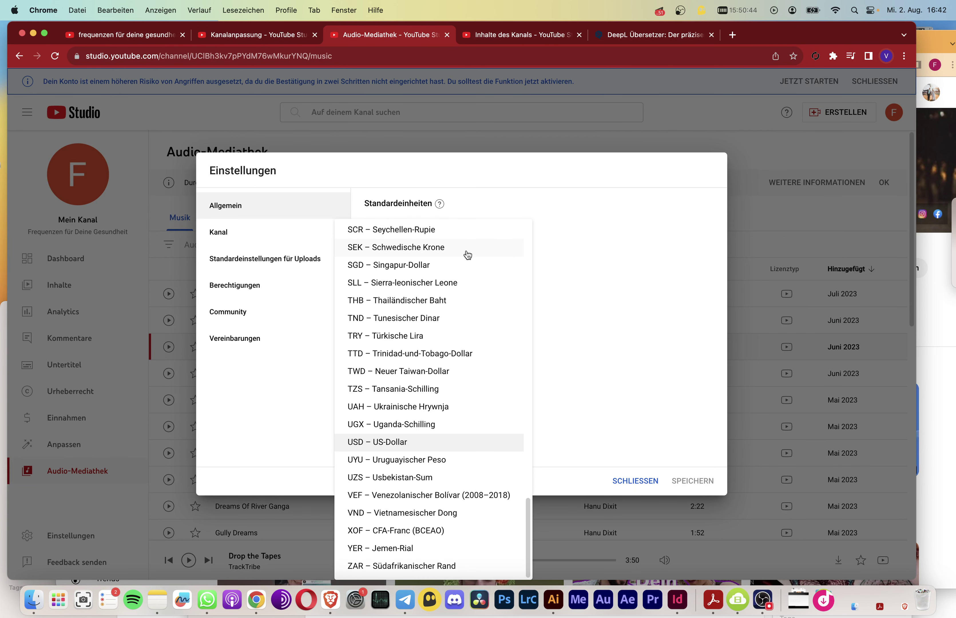
pyautogui.press('e')
pyautogui.click(416, 416)
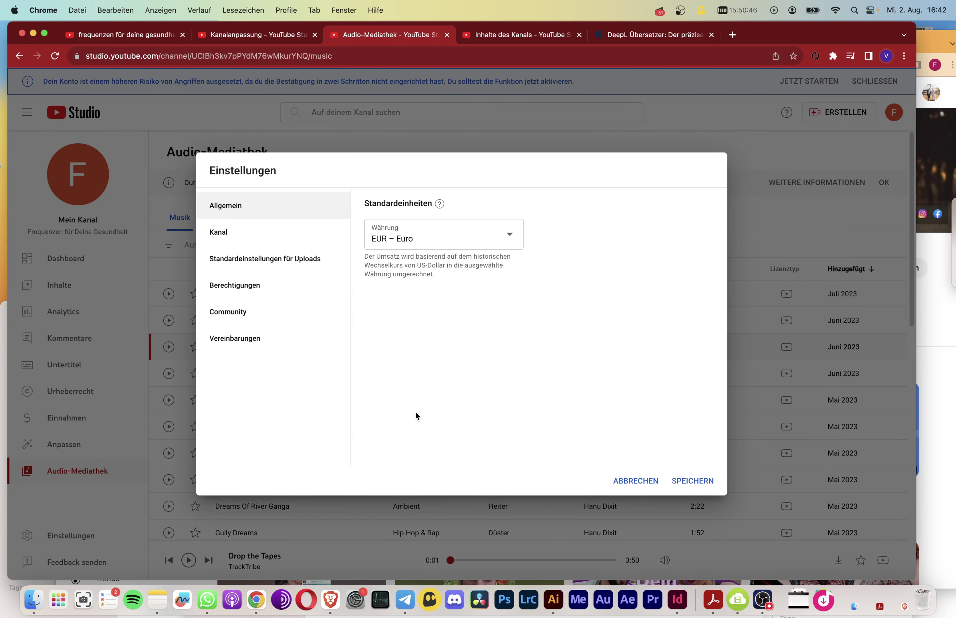
# In the advanced channel settings, declare the channel as not made for kids.
pyautogui.click(295, 240)
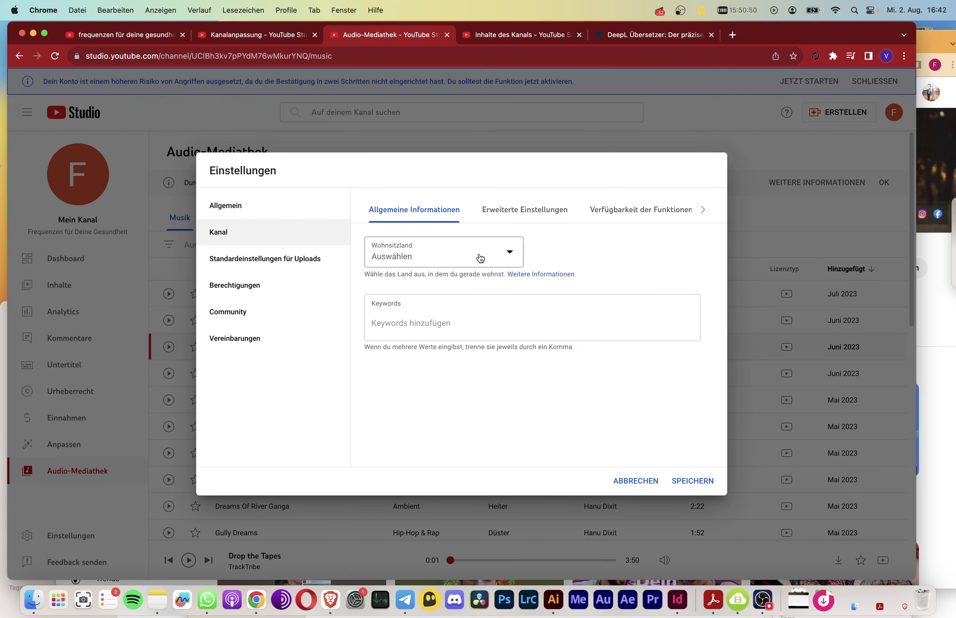
pyautogui.click(524, 209)
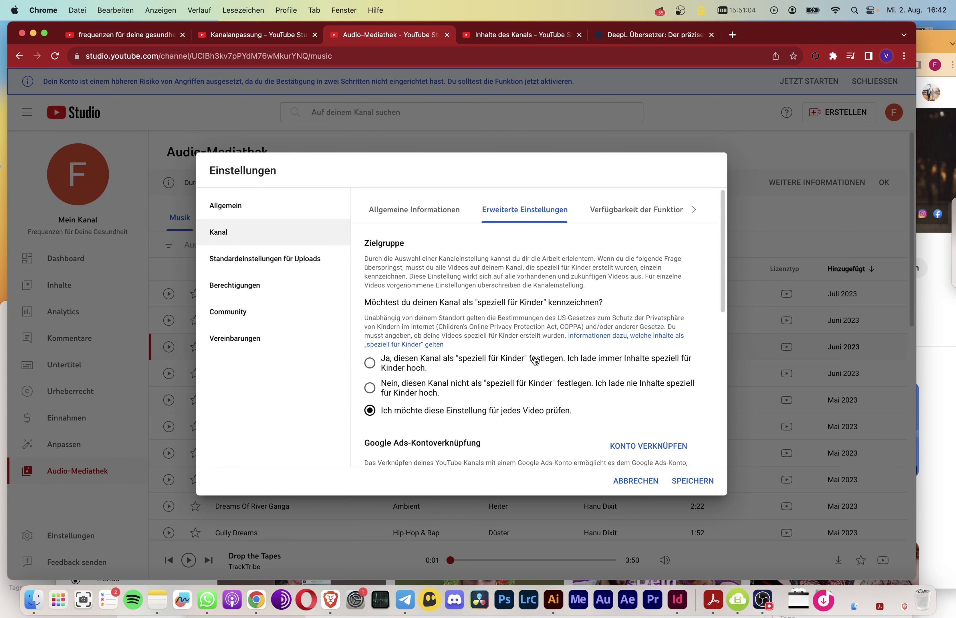
pyautogui.click(414, 392)
# Look over the remaining advanced channel settings for Google Ads linking, automatic captions, advertising and clips, plus the basic channel information.
pyautogui.scroll(-4, 574, 402)
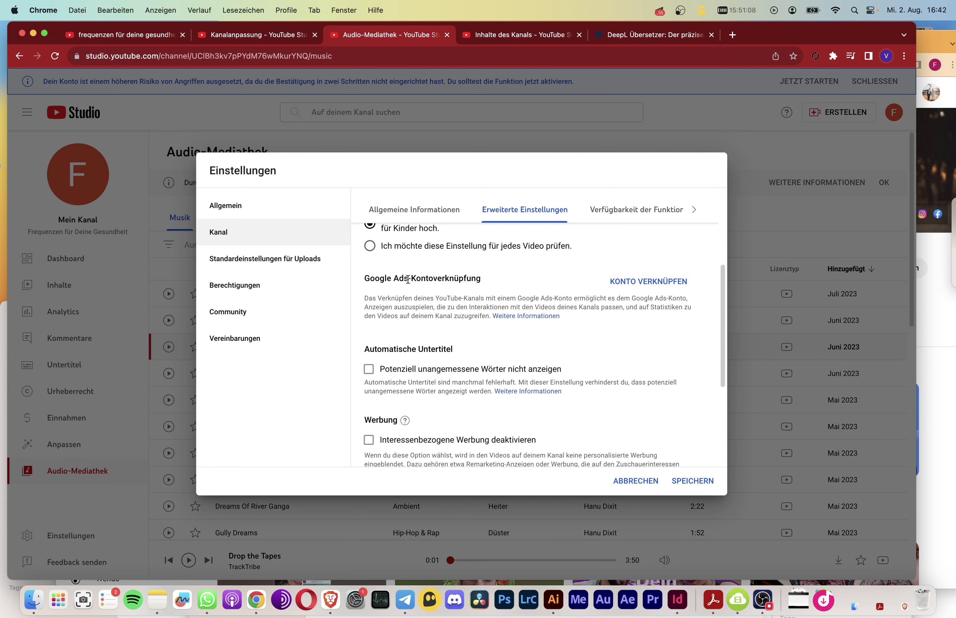
pyautogui.moveTo(409, 277); pyautogui.dragTo(393, 279)
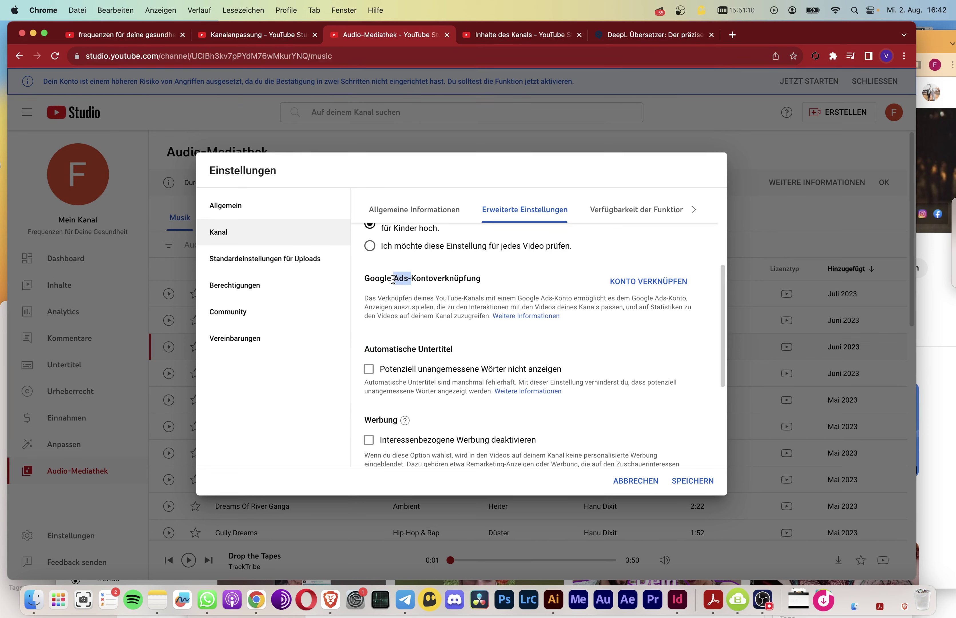
pyautogui.click(415, 278)
pyautogui.moveTo(414, 278); pyautogui.dragTo(485, 279)
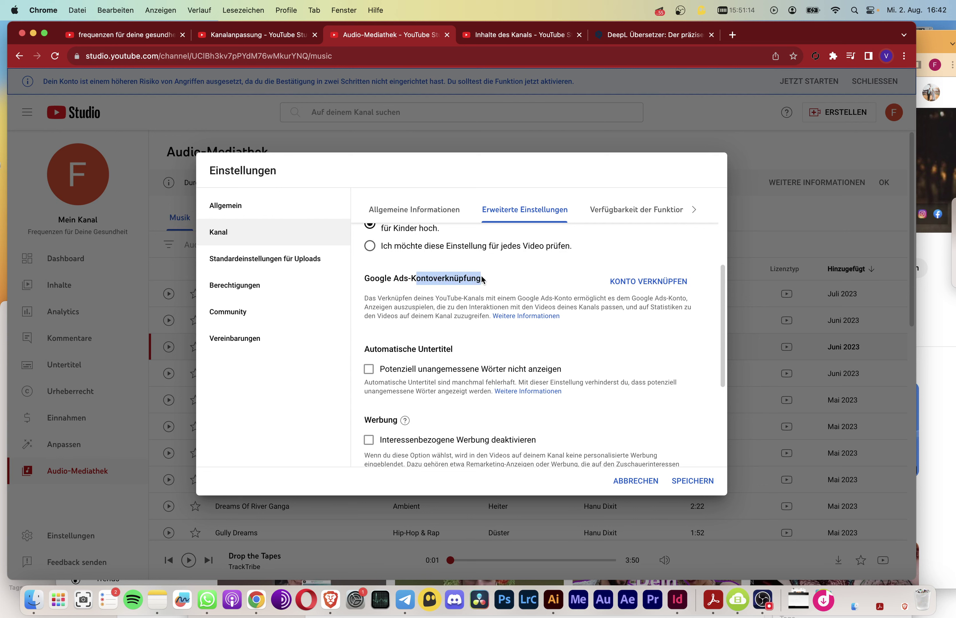
pyautogui.scroll(-1, 598, 341)
pyautogui.scroll(-3, 589, 346)
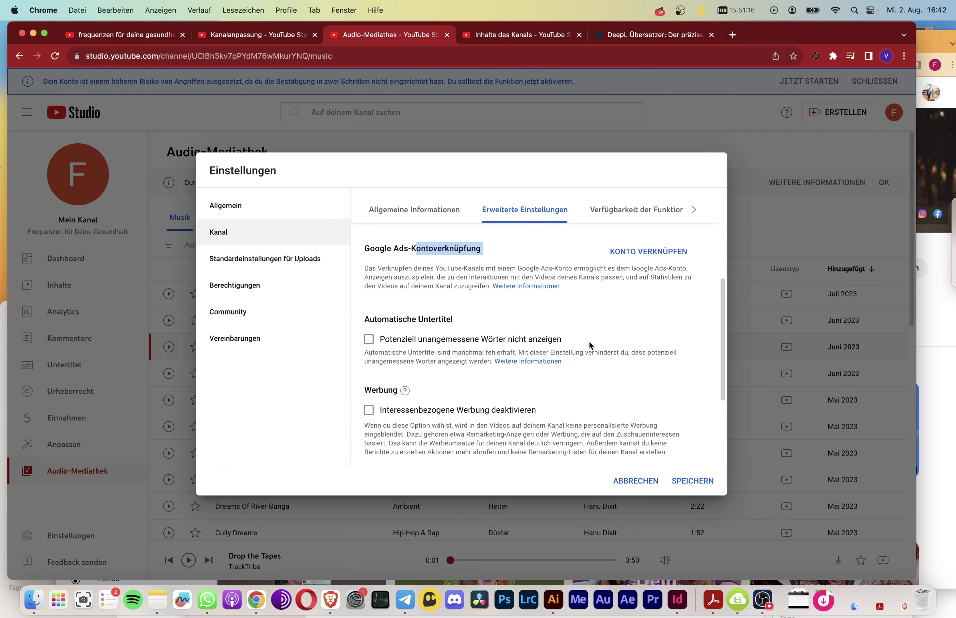
pyautogui.scroll(-6, 492, 358)
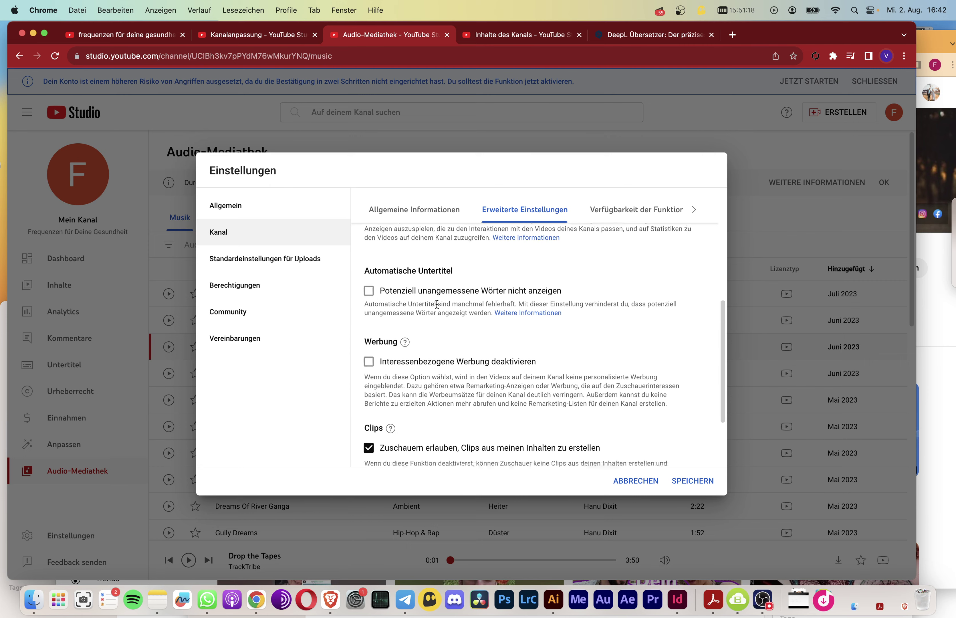
pyautogui.scroll(9, 540, 364)
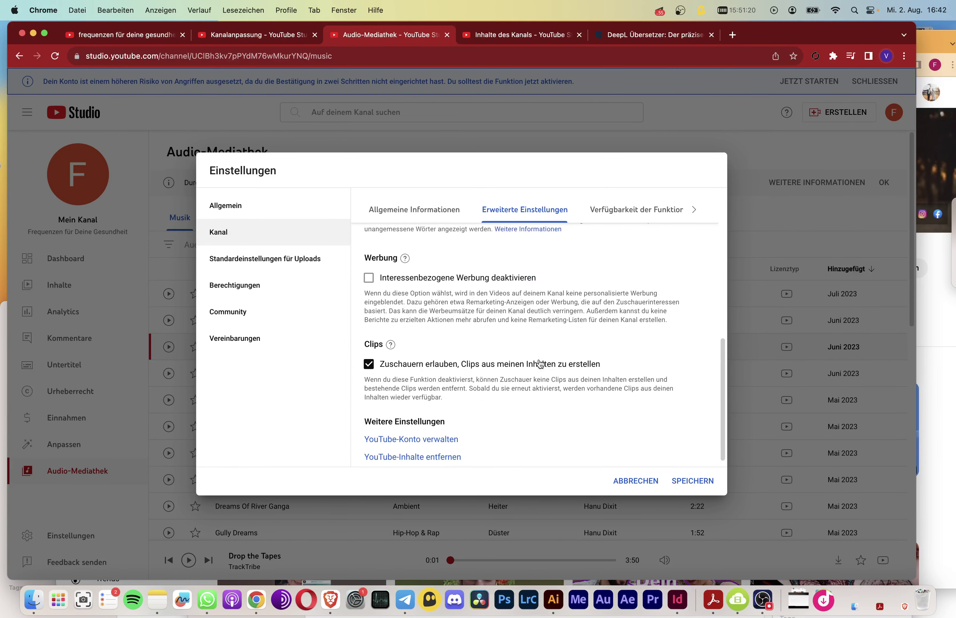
pyautogui.click(402, 208)
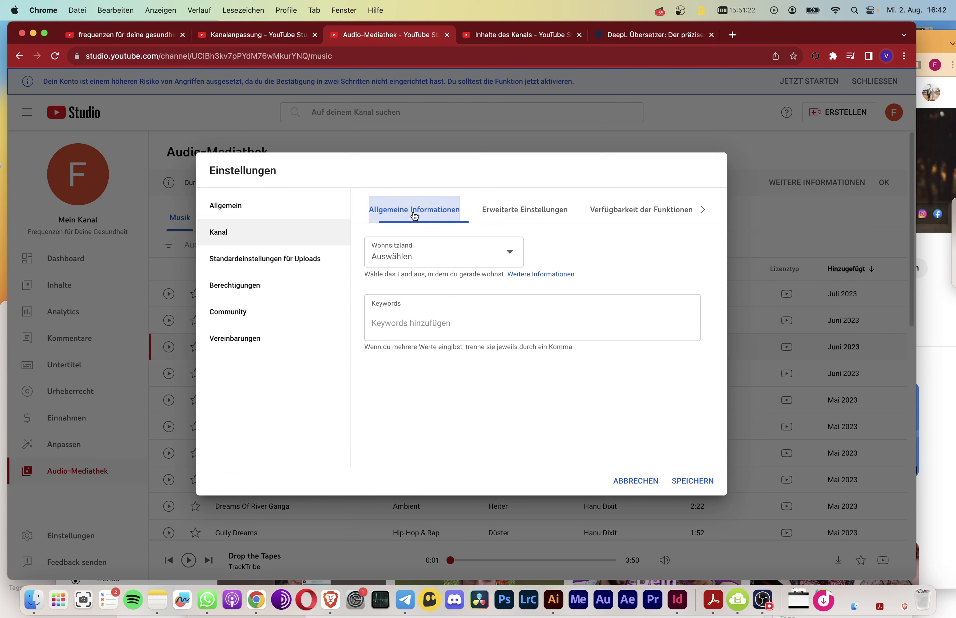
pyautogui.click(511, 212)
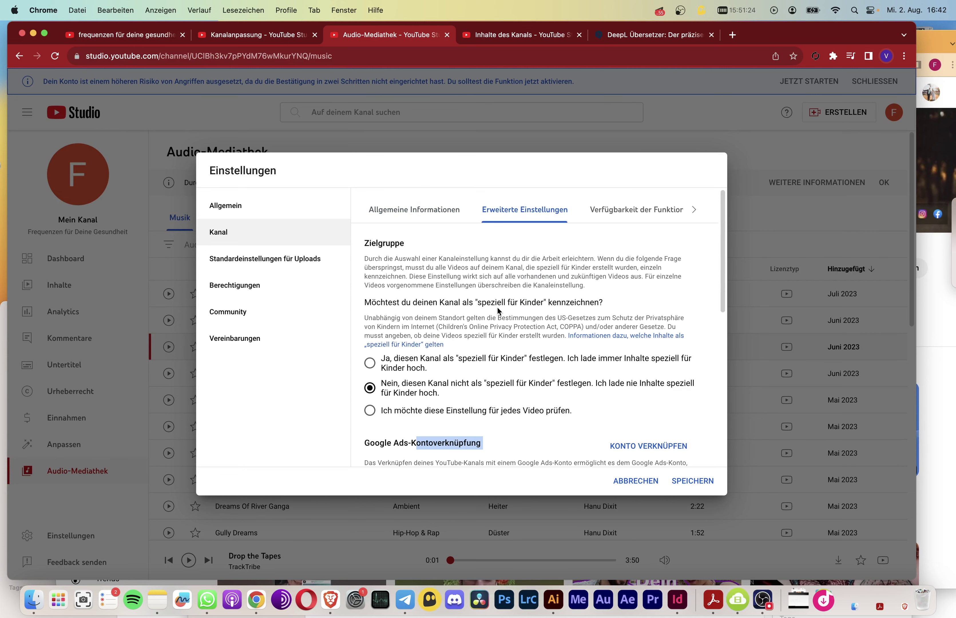
# View the channel's feature availability, including the details of the intermediate and standard features.
pyautogui.click(635, 209)
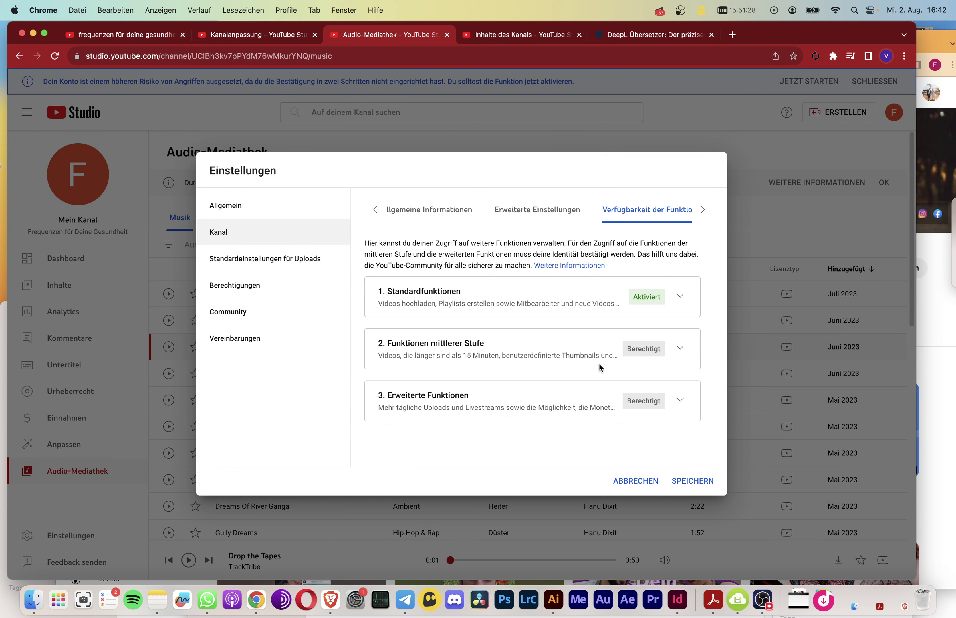
pyautogui.click(682, 354)
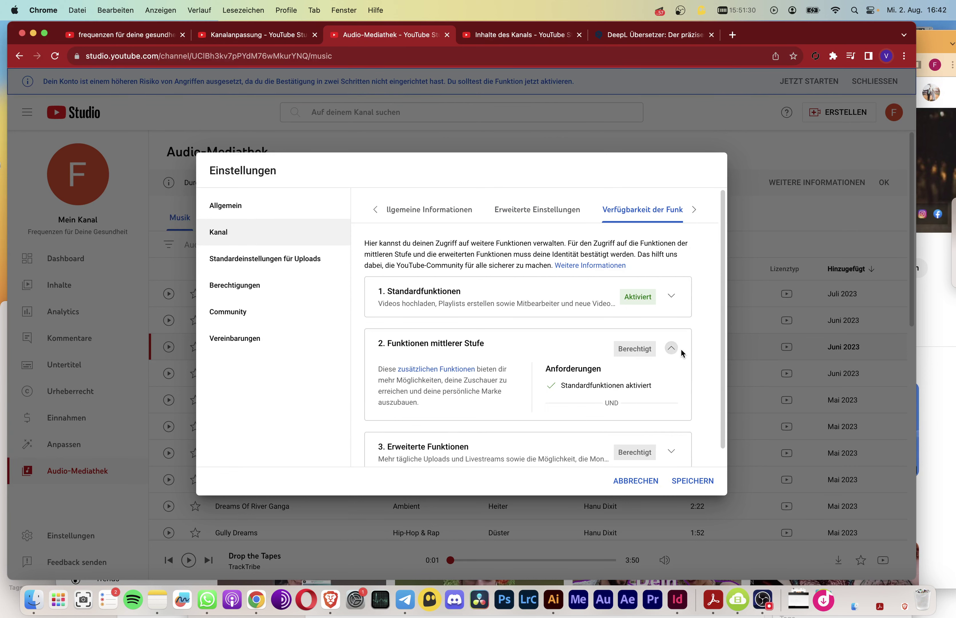
pyautogui.click(673, 298)
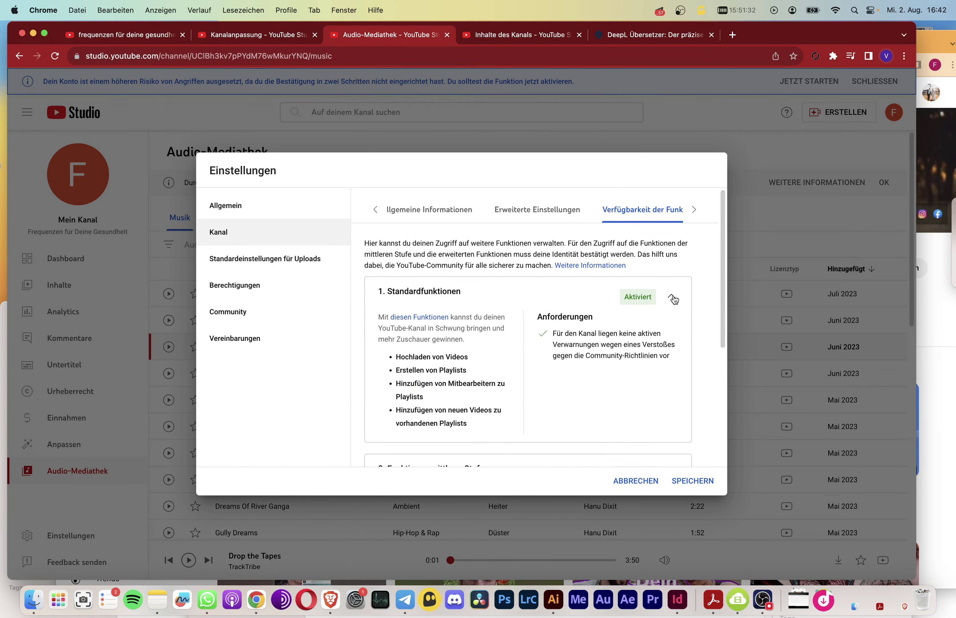
pyautogui.click(674, 298)
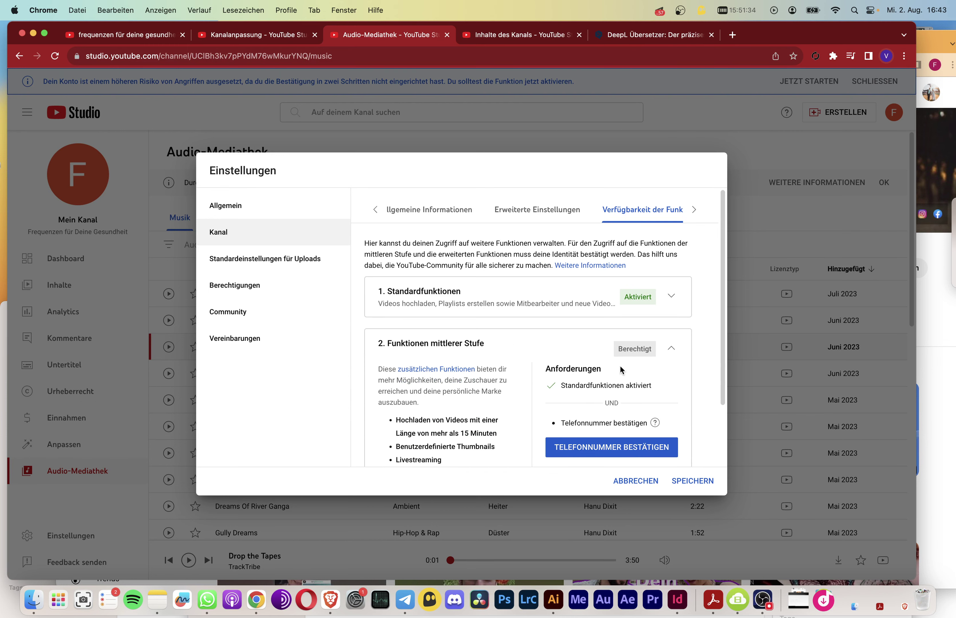
# Examine the phone verification requirement and the benefits of the intermediate features, and collapse that section.
pyautogui.scroll(-2, 620, 372)
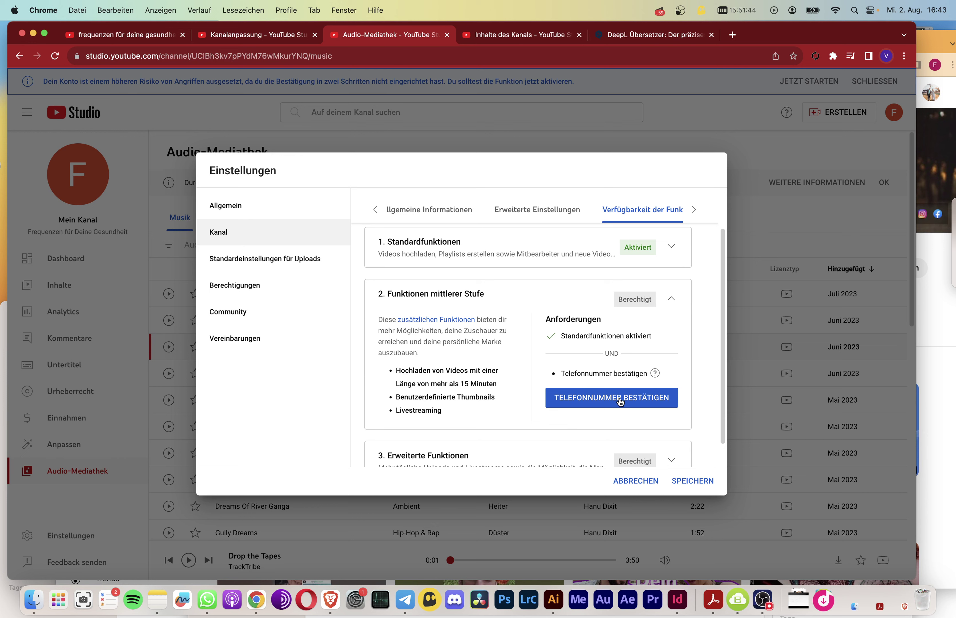
pyautogui.moveTo(600, 370)
pyautogui.scroll(-1, 651, 351)
pyautogui.moveTo(651, 349)
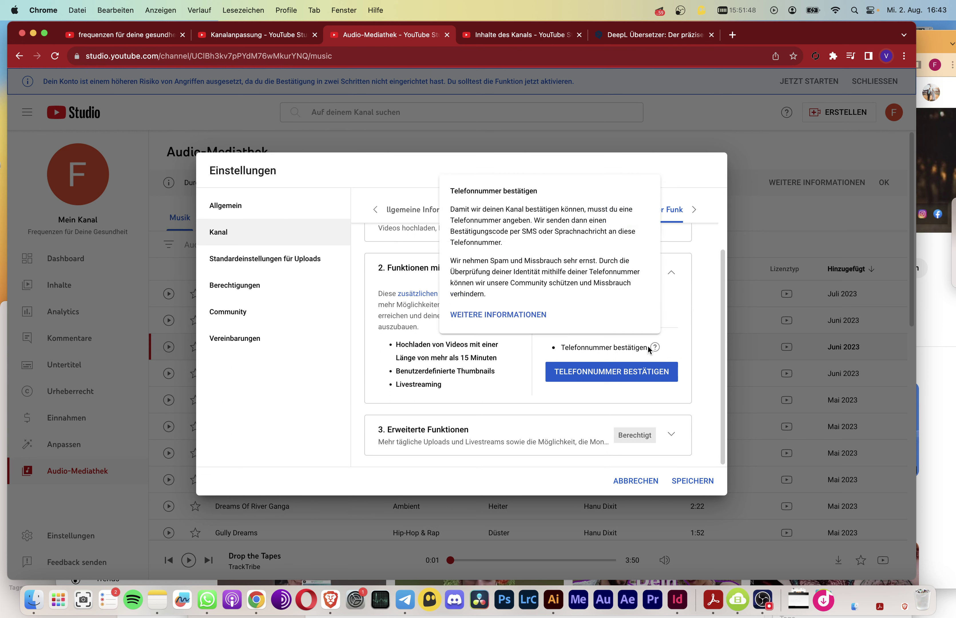
pyautogui.moveTo(643, 346); pyautogui.dragTo(564, 350)
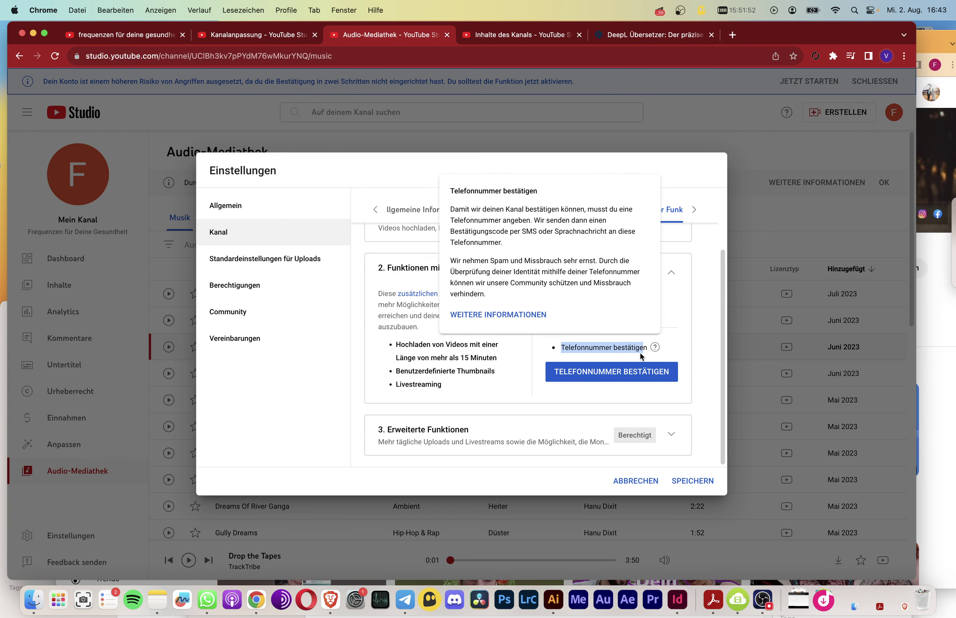
pyautogui.click(613, 347)
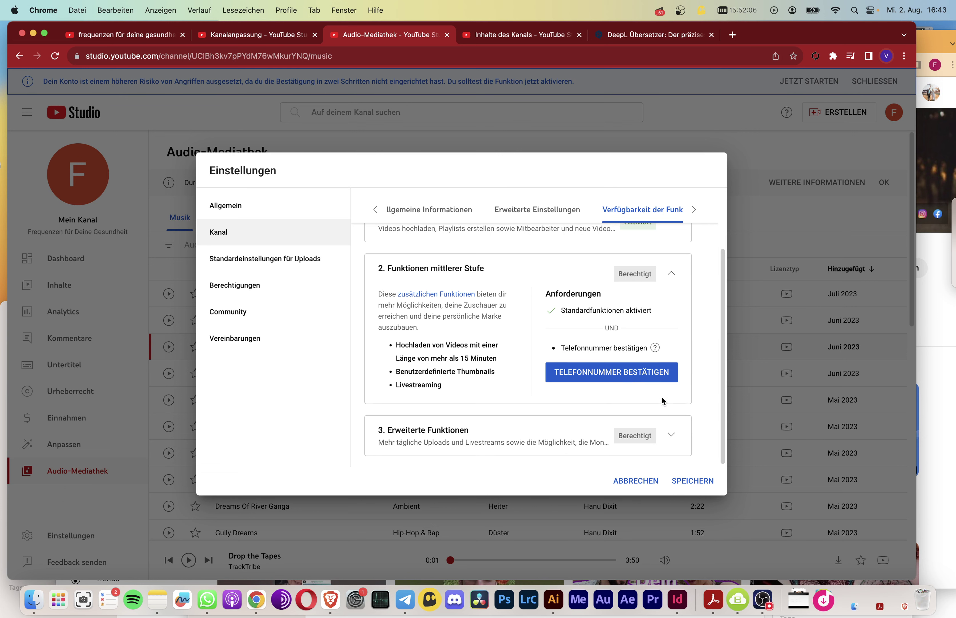
pyautogui.scroll(3, 661, 398)
pyautogui.click(671, 349)
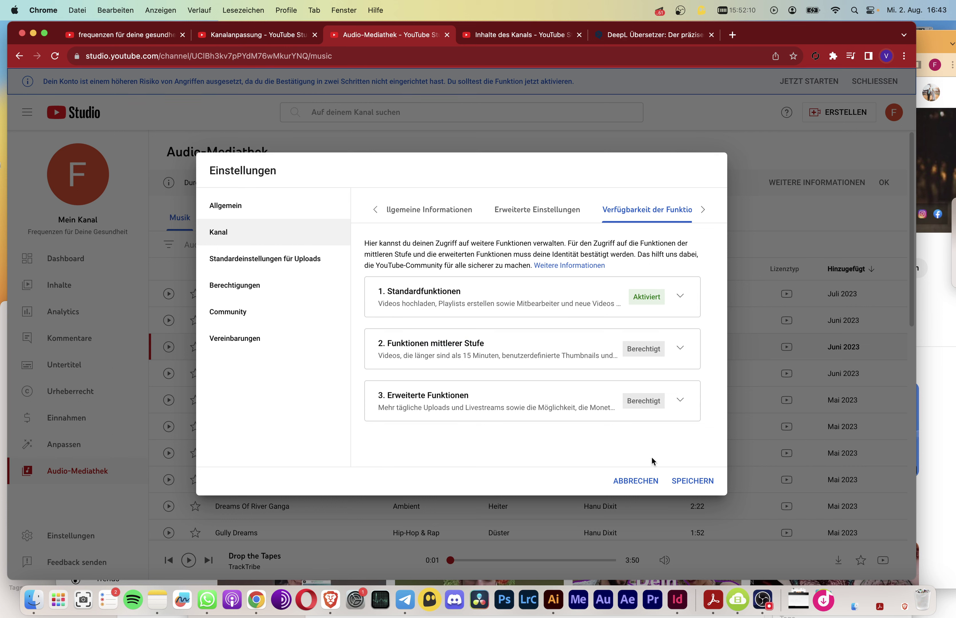
# Look over the basic and advanced default settings for uploads.
pyautogui.click(262, 261)
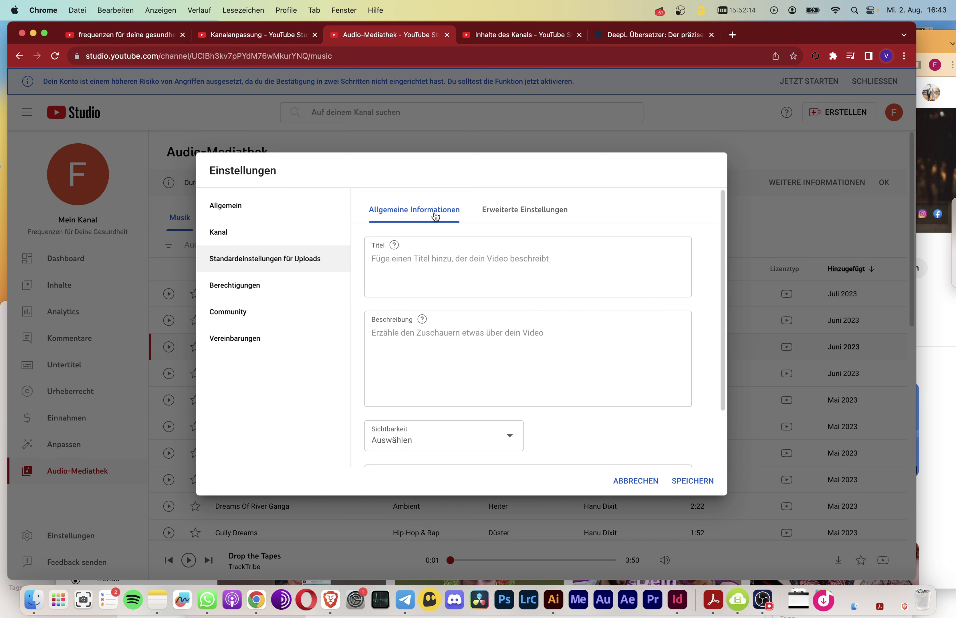
pyautogui.click(454, 261)
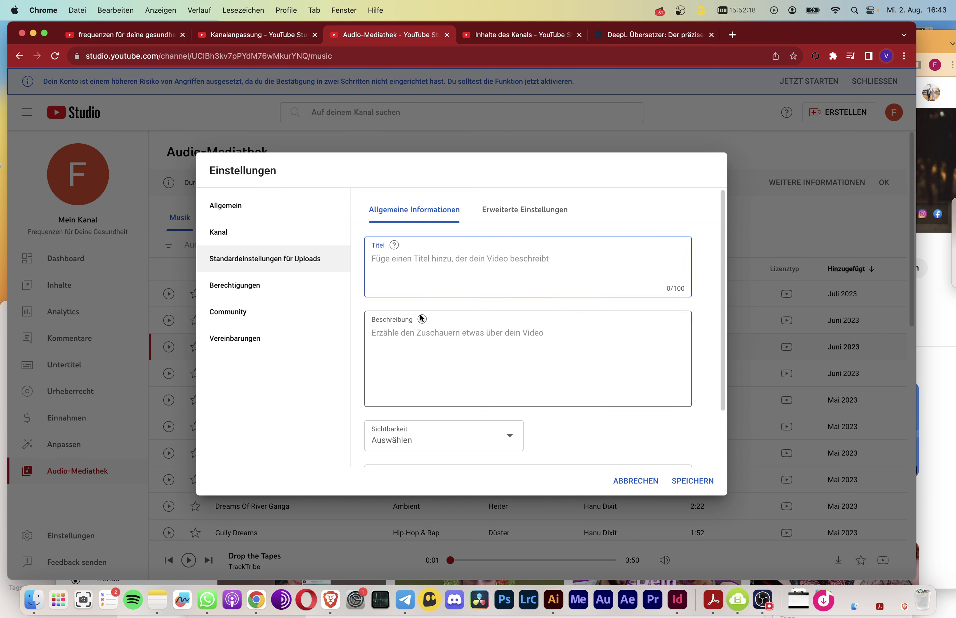
pyautogui.moveTo(422, 319)
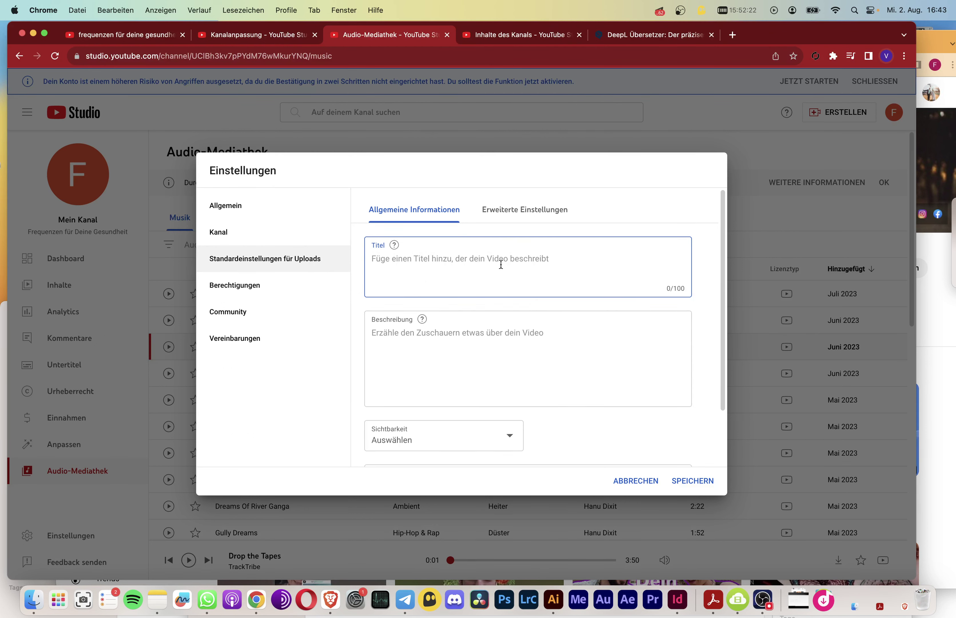
pyautogui.click(502, 213)
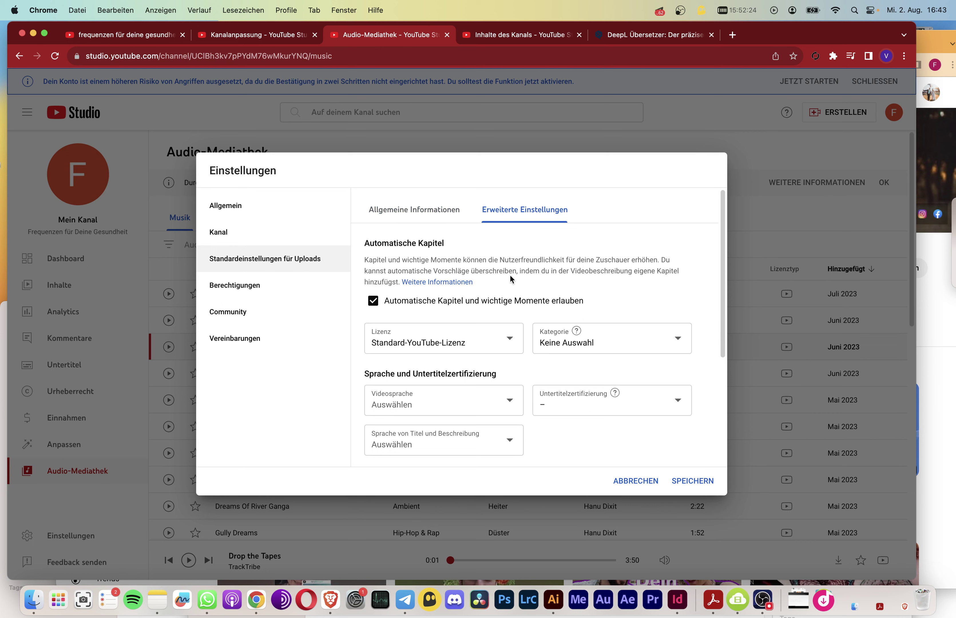
pyautogui.click(425, 211)
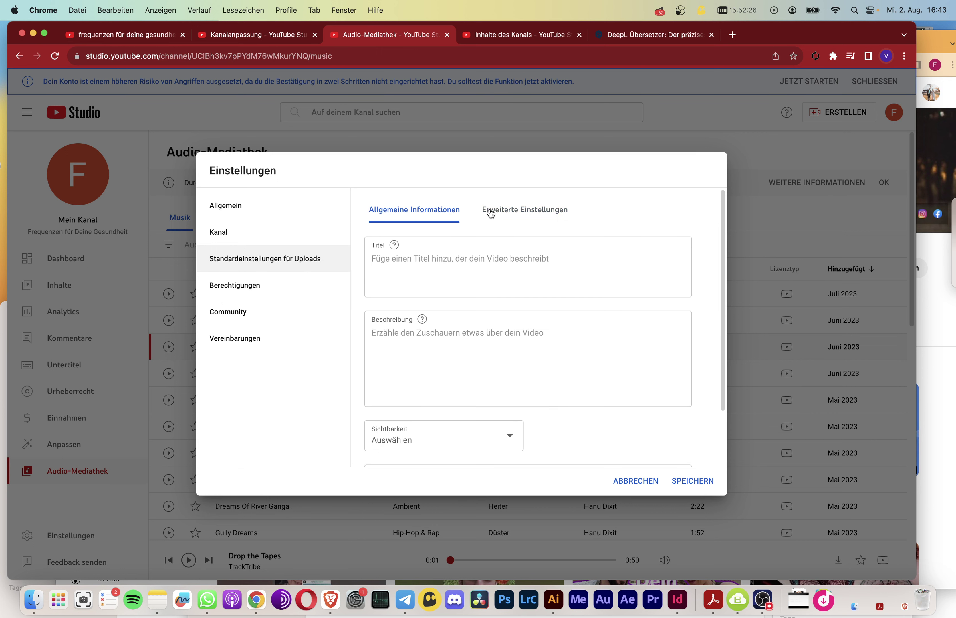
# Set the default visibility for uploads to Öffentlich.
pyautogui.scroll(-1, 565, 418)
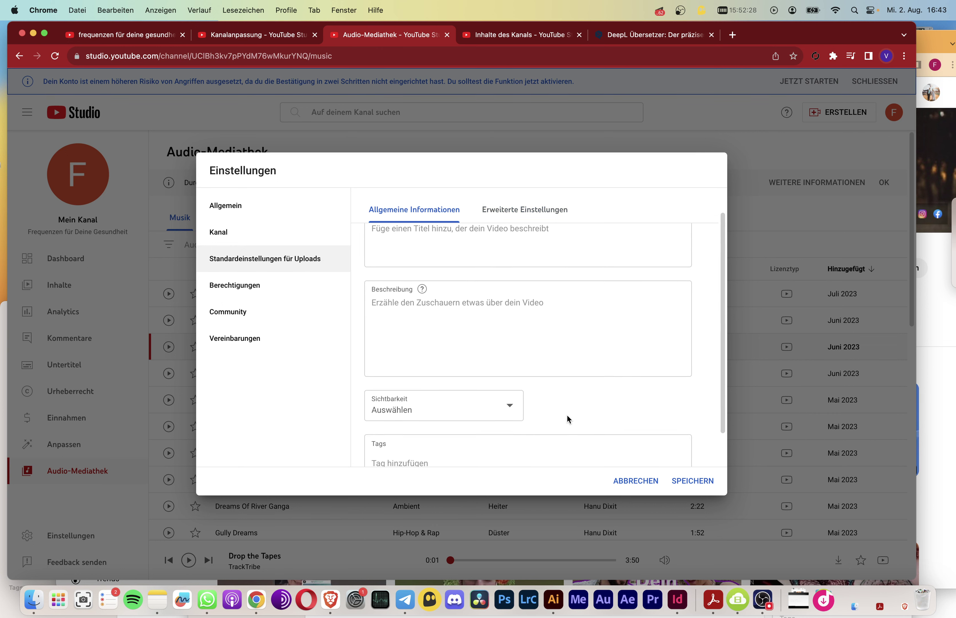
pyautogui.click(504, 408)
pyautogui.click(462, 399)
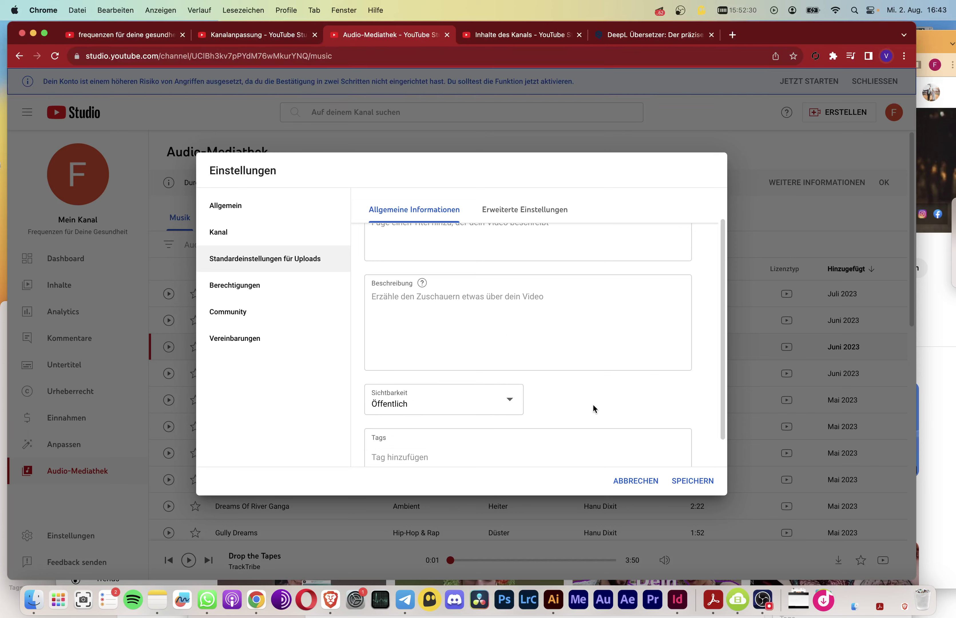
# Add the tag "frequenz" to the upload defaults.
pyautogui.scroll(-1, 593, 401)
pyautogui.click(501, 426)
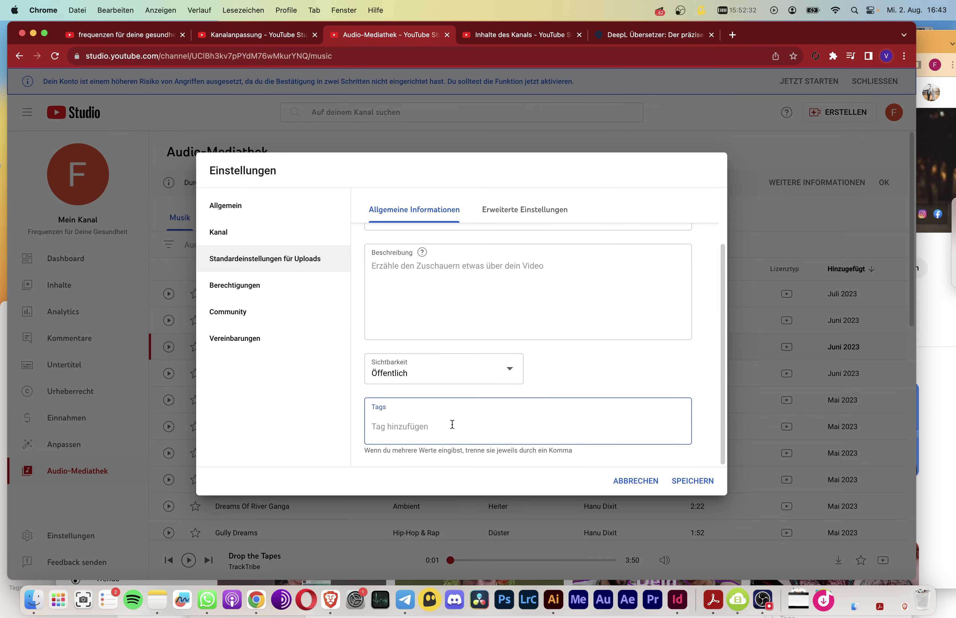
pyautogui.moveTo(395, 450); pyautogui.dragTo(478, 452)
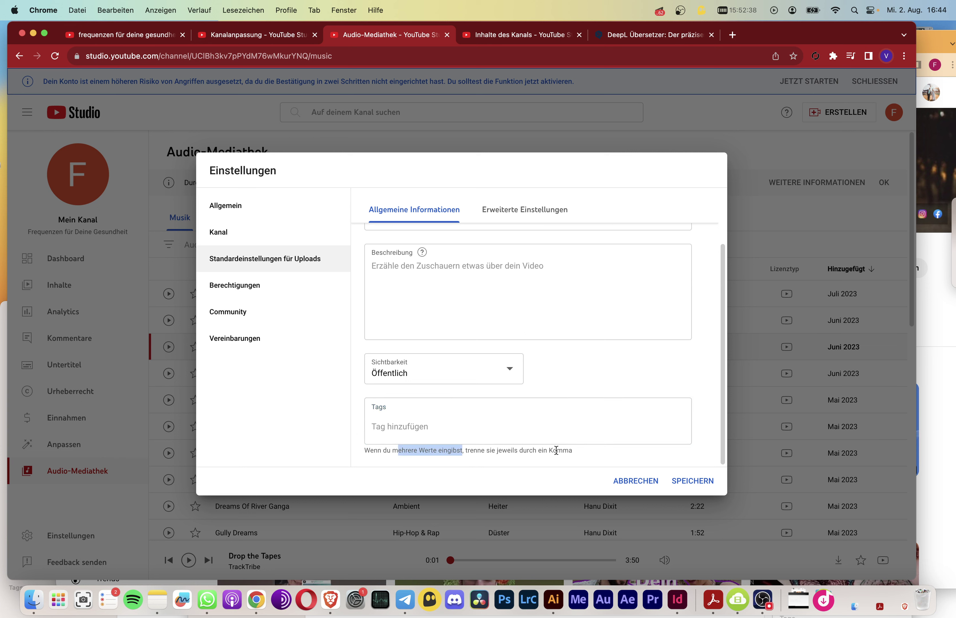
pyautogui.moveTo(556, 450); pyautogui.dragTo(489, 450)
pyautogui.click(451, 433)
pyautogui.write('f')
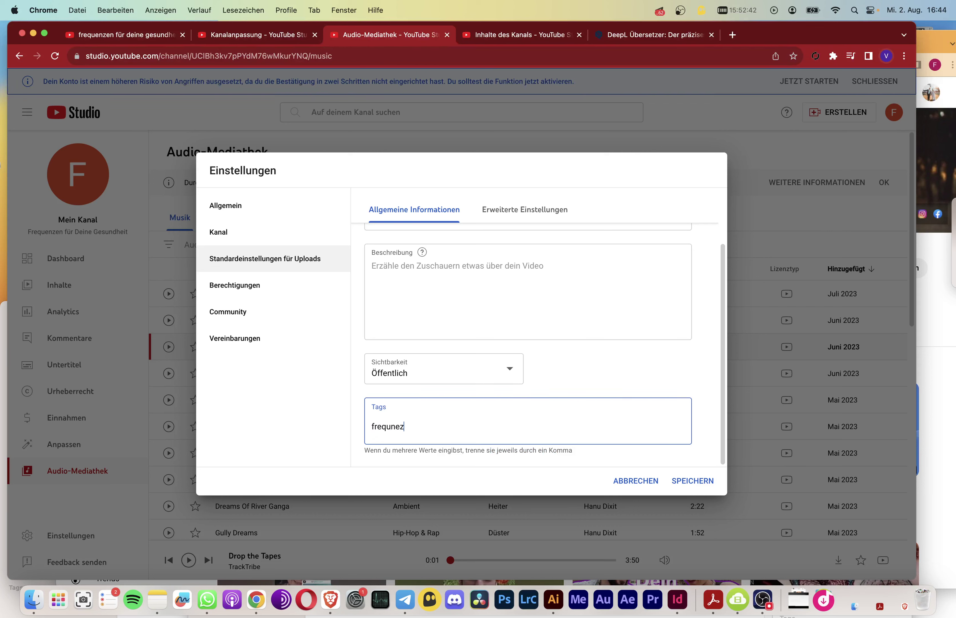
pyautogui.write('requenz')
pyautogui.press('Return')
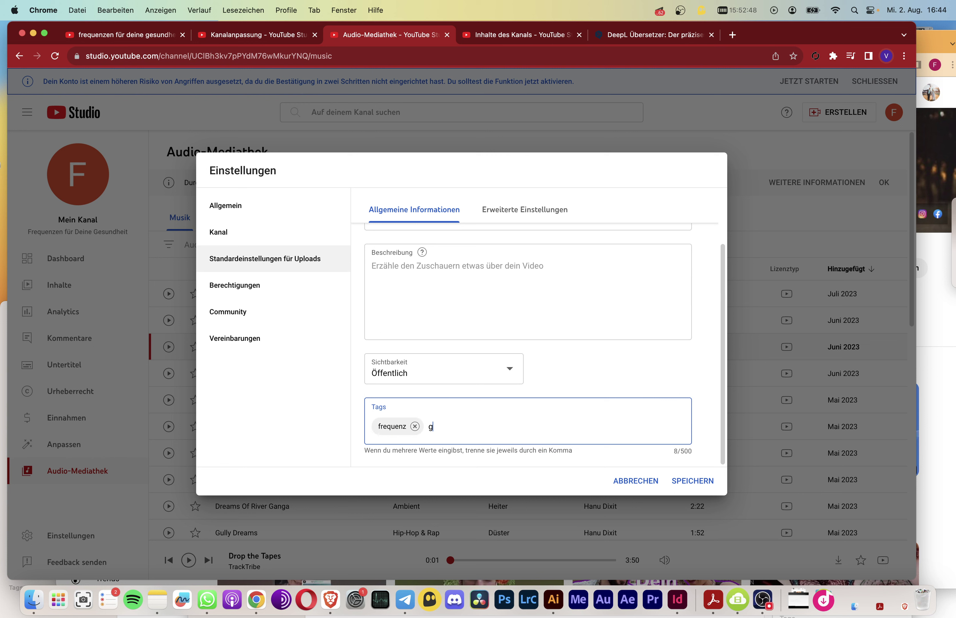
# Add the tags "ganzheitliche gesundheit", "passives einkommen" and "healy" to the upload defaults.
pyautogui.write('ganz')
pyautogui.write('heitliche gesundheit,')
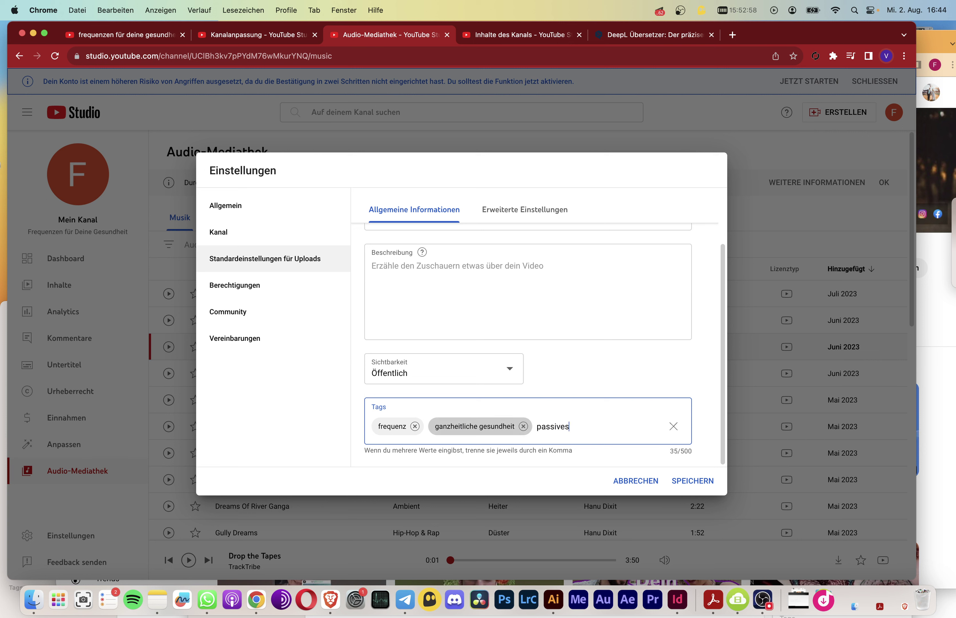
pyautogui.write('passives einkommen,healy,')
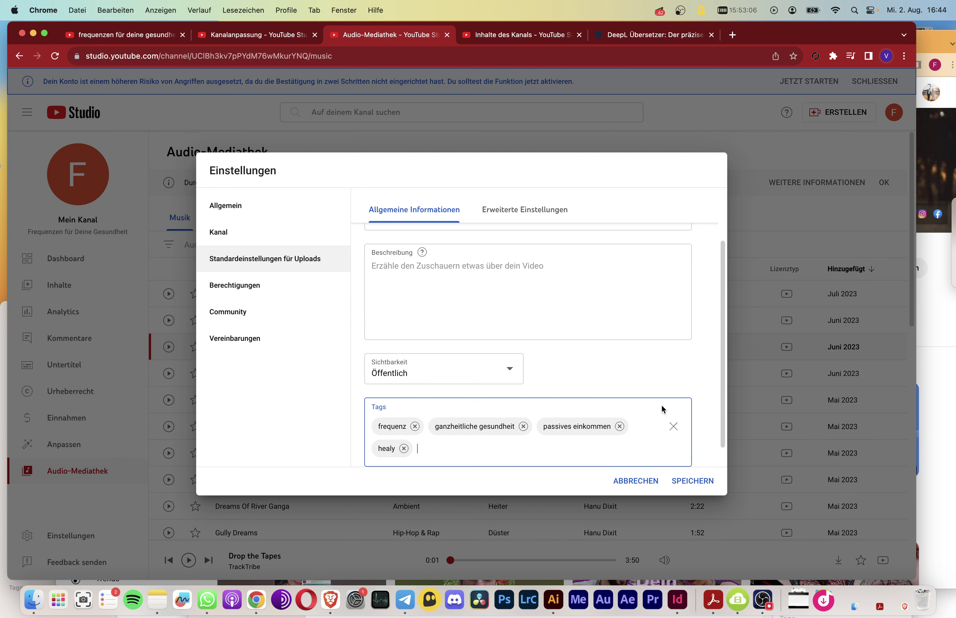
pyautogui.scroll(-1, 572, 441)
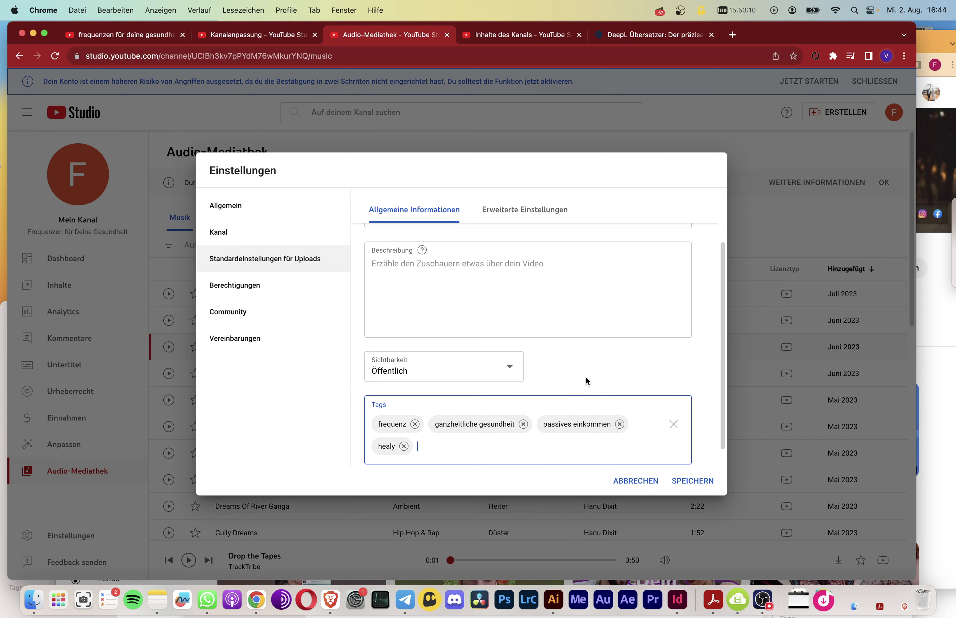
pyautogui.scroll(1, 611, 407)
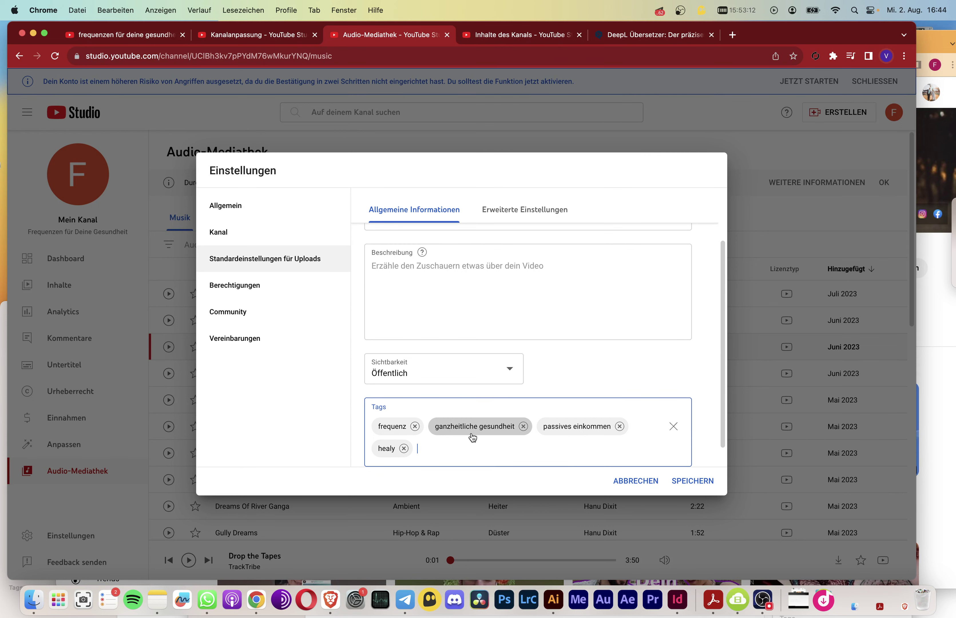
pyautogui.scroll(-1, 485, 437)
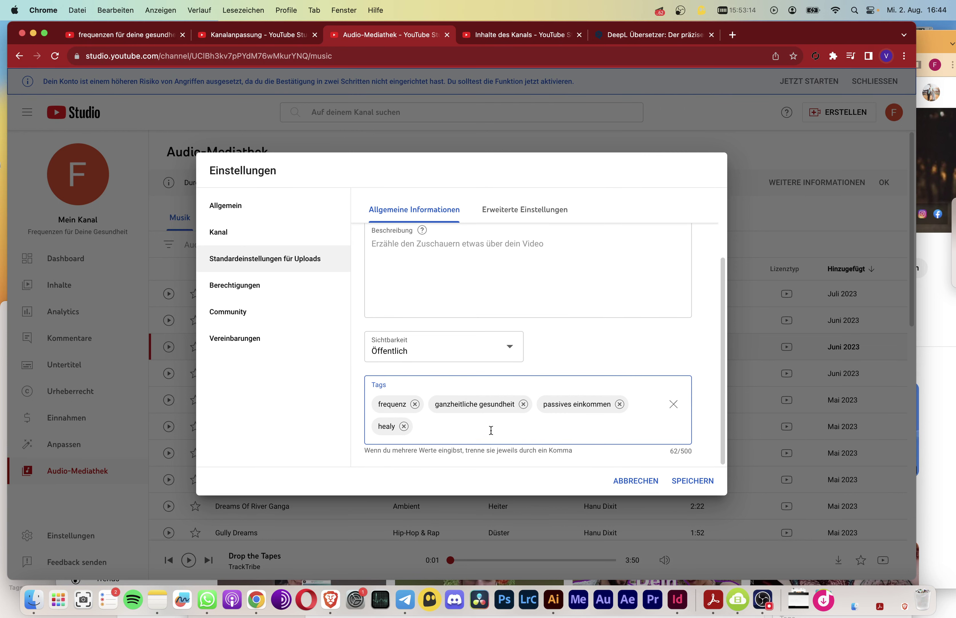
pyautogui.moveTo(696, 455)
pyautogui.mouseDown()
pyautogui.moveTo(669, 453)
pyautogui.moveTo(696, 455)
pyautogui.mouseUp()
pyautogui.click(688, 451)
# Place the cursor in the default description and bring up the video list of the Tranquillo Papi Photo & Film channel in Studio.
pyautogui.scroll(3, 635, 426)
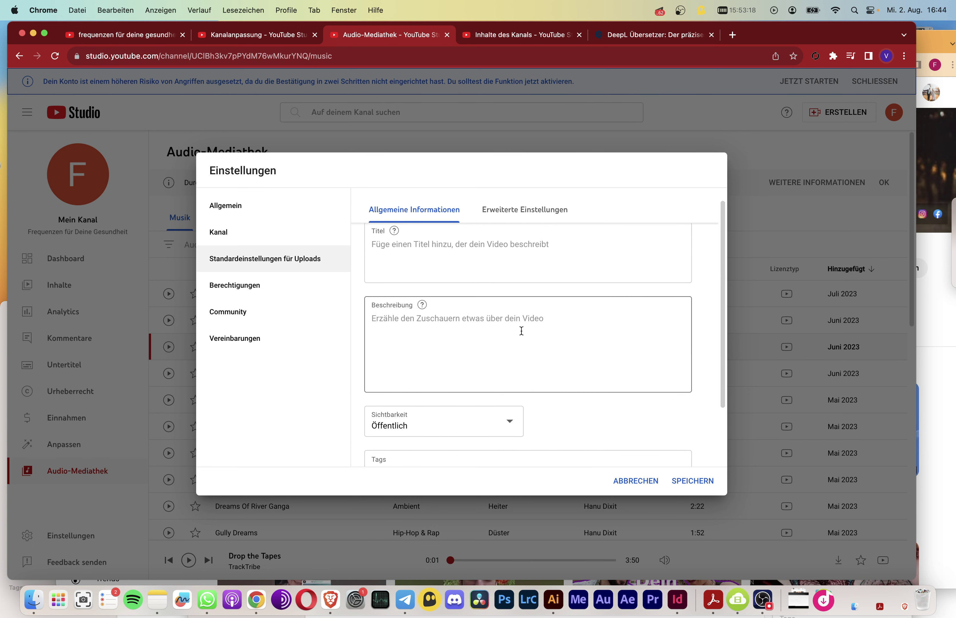
pyautogui.scroll(1, 519, 324)
pyautogui.click(512, 341)
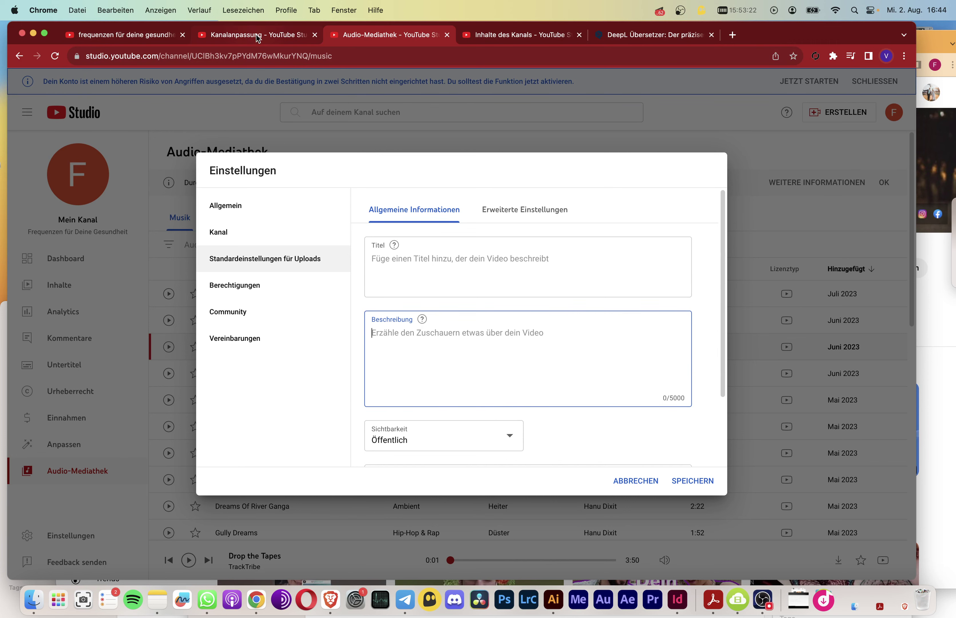
pyautogui.click(941, 325)
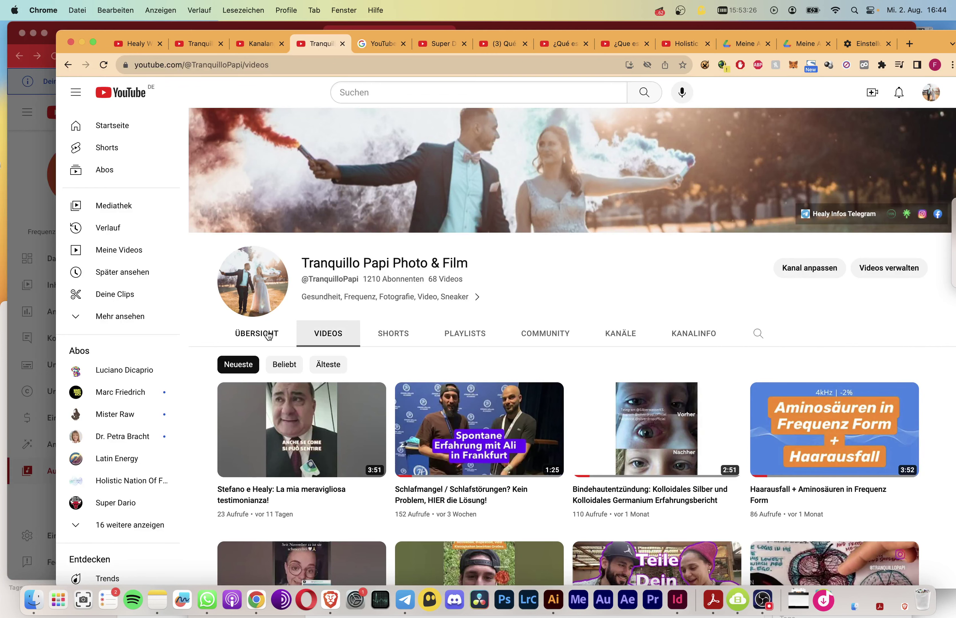
pyautogui.click(269, 44)
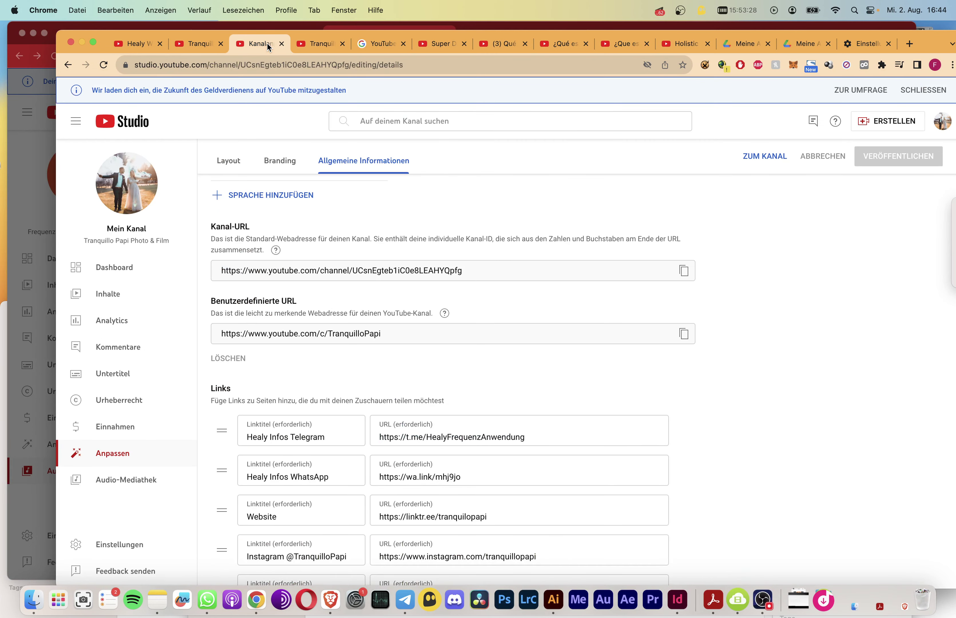
pyautogui.click(199, 44)
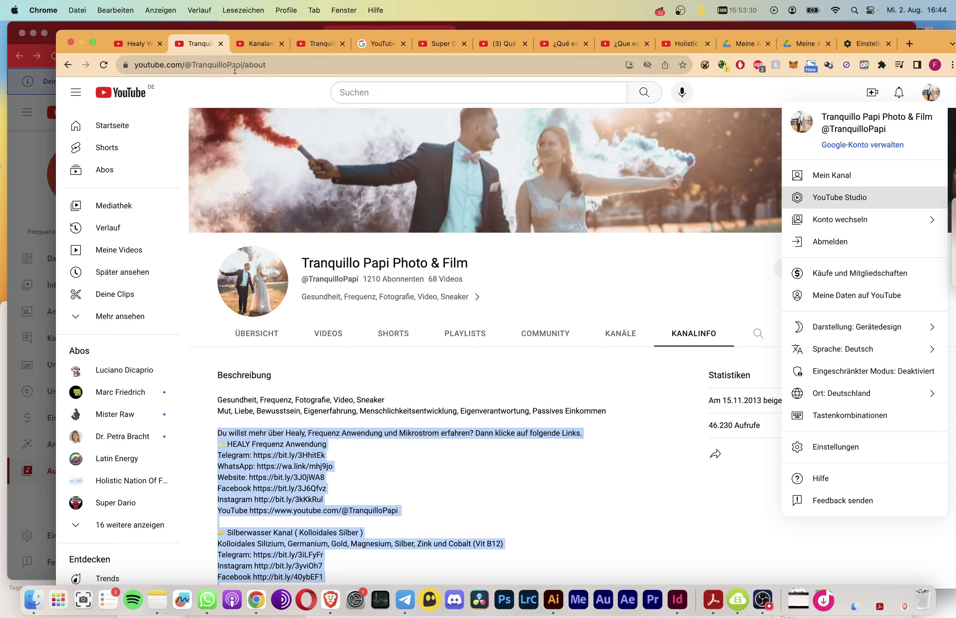
pyautogui.click(248, 45)
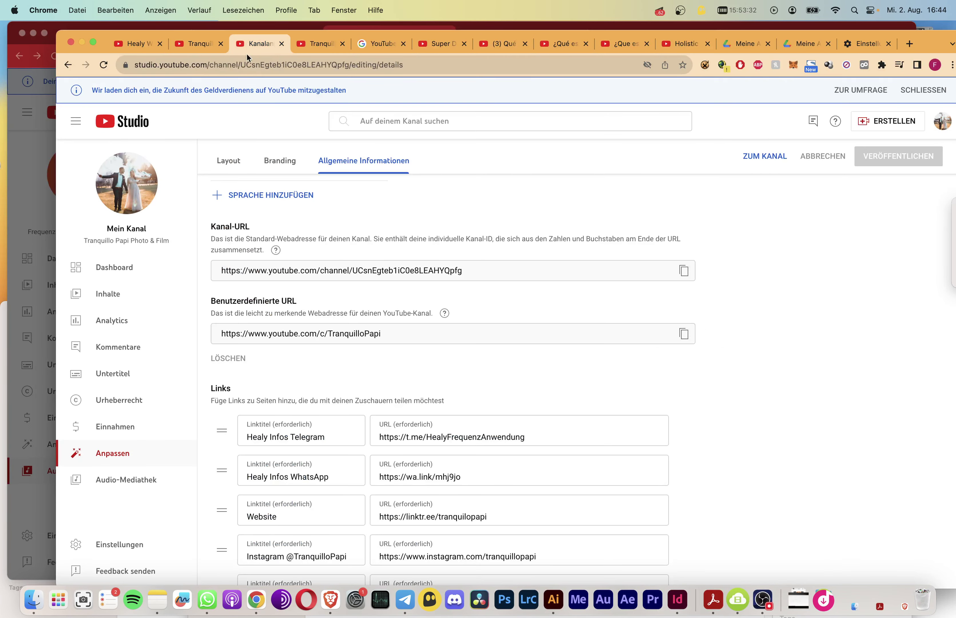
pyautogui.click(127, 300)
pyautogui.click(317, 45)
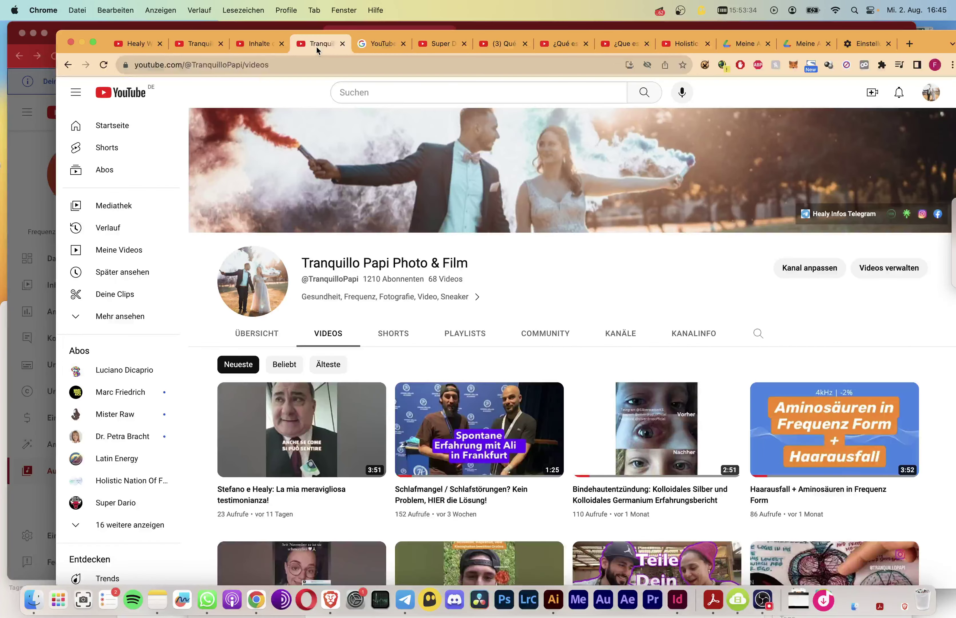
pyautogui.click(257, 44)
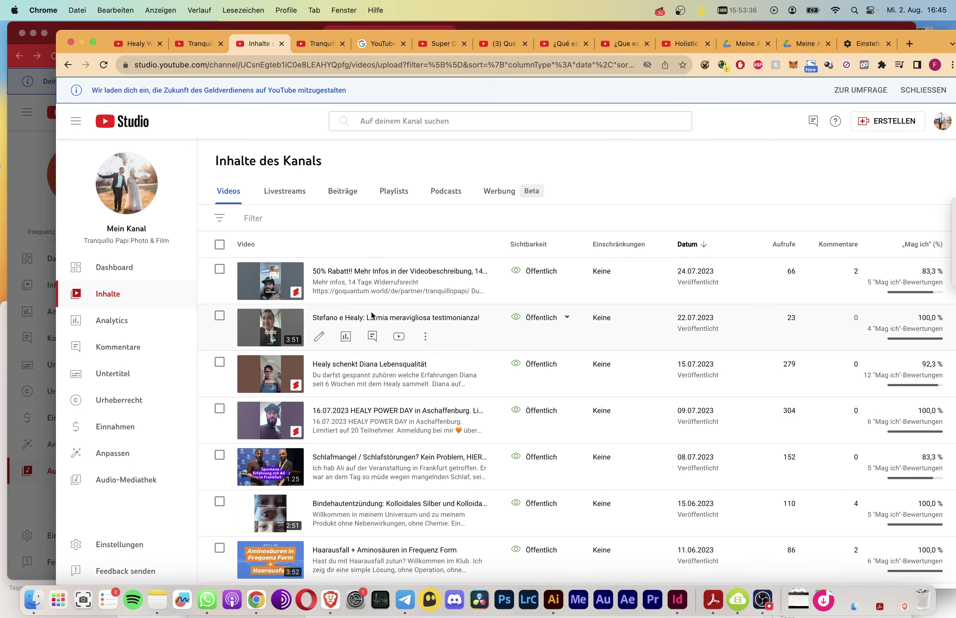
# Look over the description of the Italian Healy testimonial video and return to the channel's video list.
pyautogui.click(376, 320)
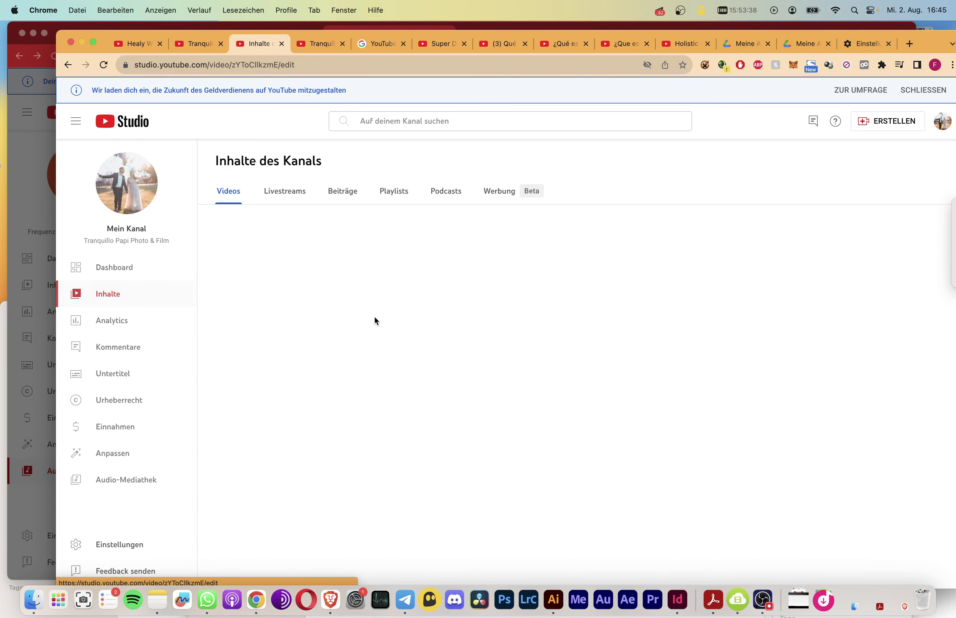
pyautogui.scroll(-2, 389, 356)
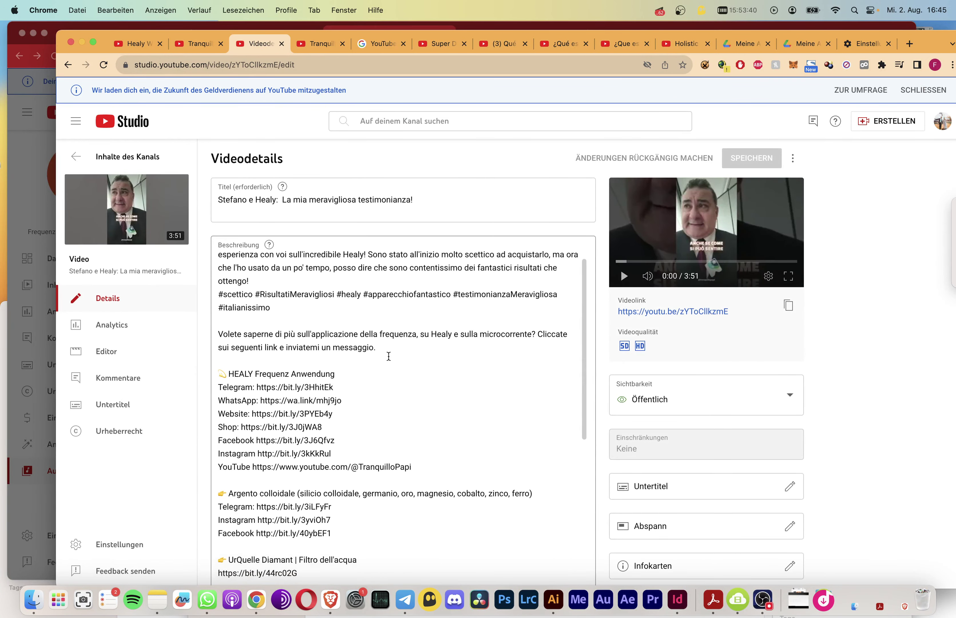
pyautogui.click(75, 157)
# Copy the full description of the video "Schlafmangel / Schlafstörungen? Kein Problem, HIER die Lösung!" into the new channel's default upload description.
pyautogui.scroll(-5, 391, 379)
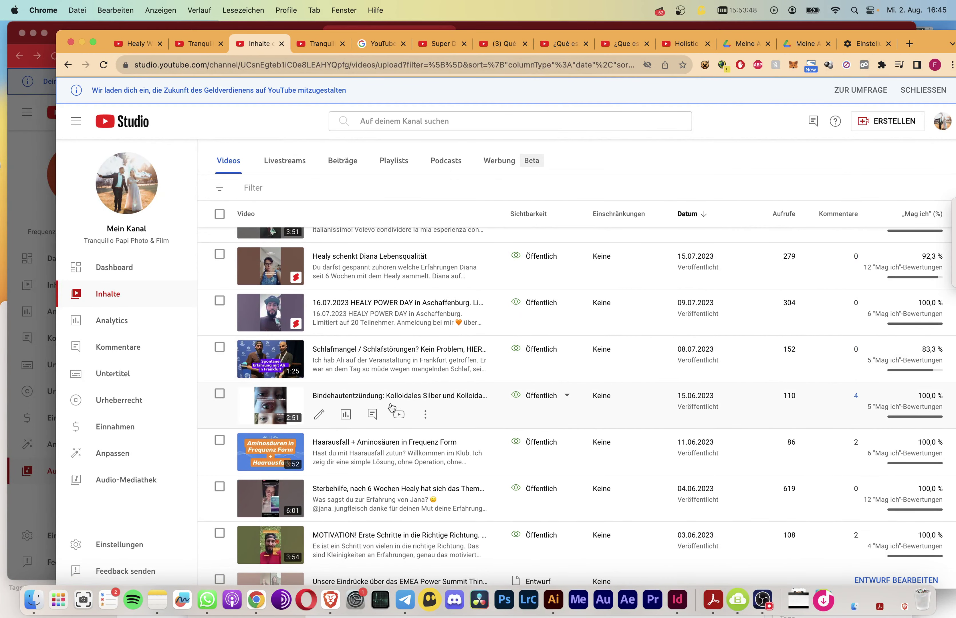
pyautogui.click(403, 350)
pyautogui.scroll(-5, 377, 392)
pyautogui.click(220, 358)
pyautogui.moveTo(220, 358); pyautogui.dragTo(429, 498)
pyautogui.scroll(-5, 357, 417)
pyautogui.scroll(-20, 361, 418)
pyautogui.click(430, 498)
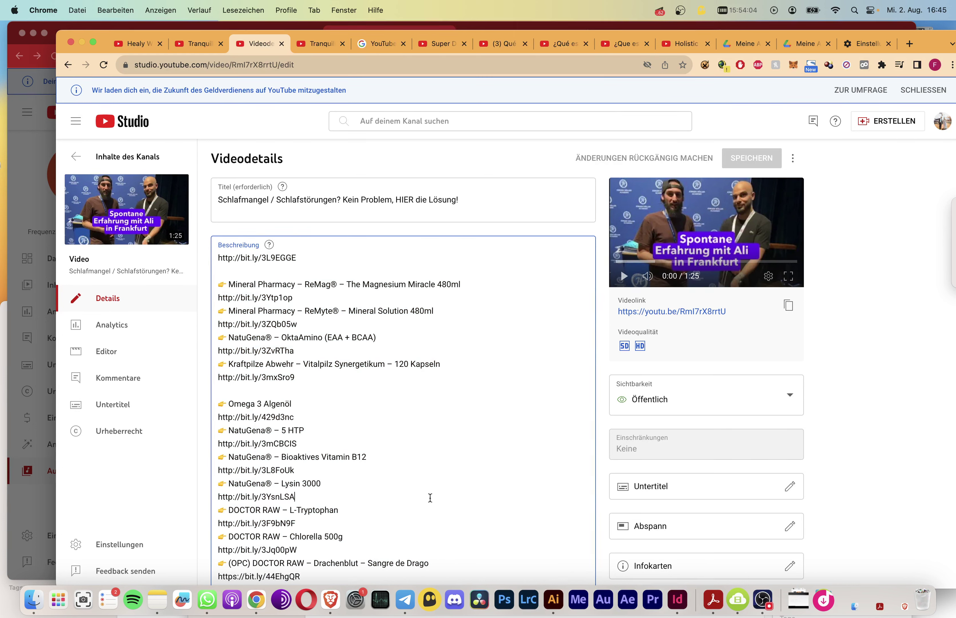
pyautogui.press('super+a')
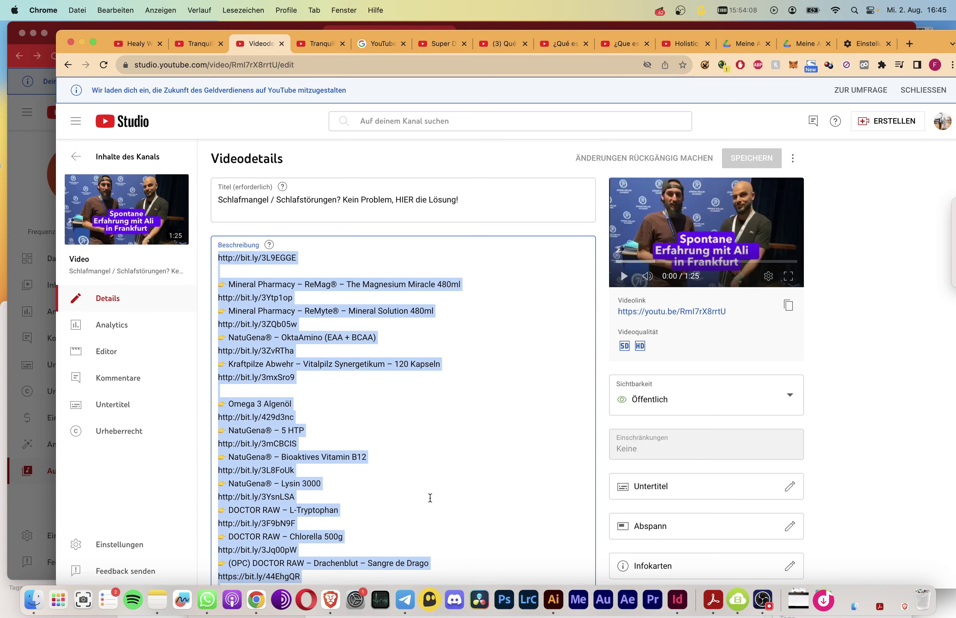
pyautogui.press('super+c')
pyautogui.click(38, 221)
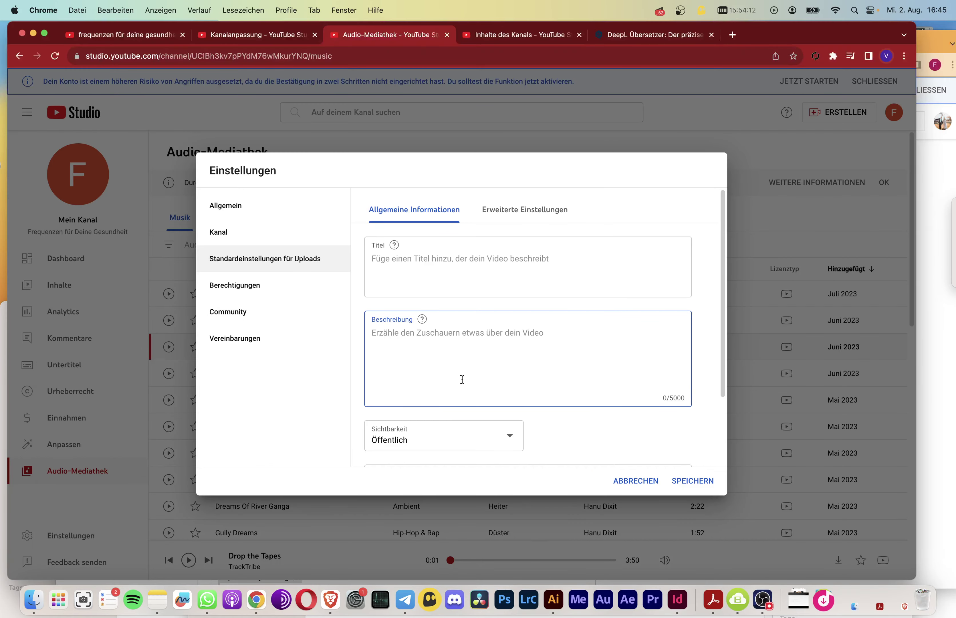
pyautogui.press('super+v')
# Delete the video-specific experience report, the Berlin paragraph and their hashtags from the beginning of the default description.
pyautogui.scroll(5, 471, 361)
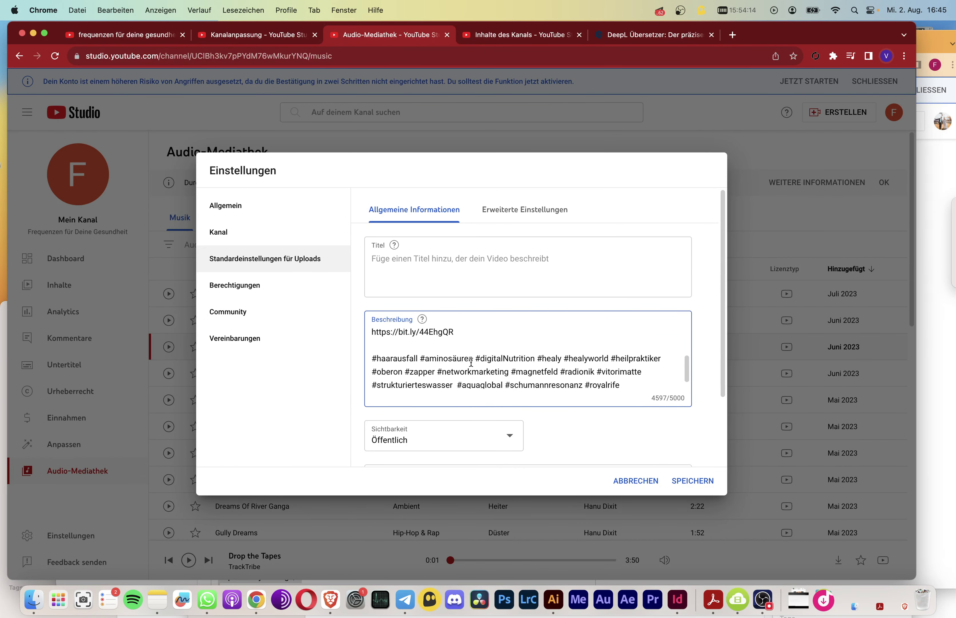
pyautogui.scroll(15, 625, 361)
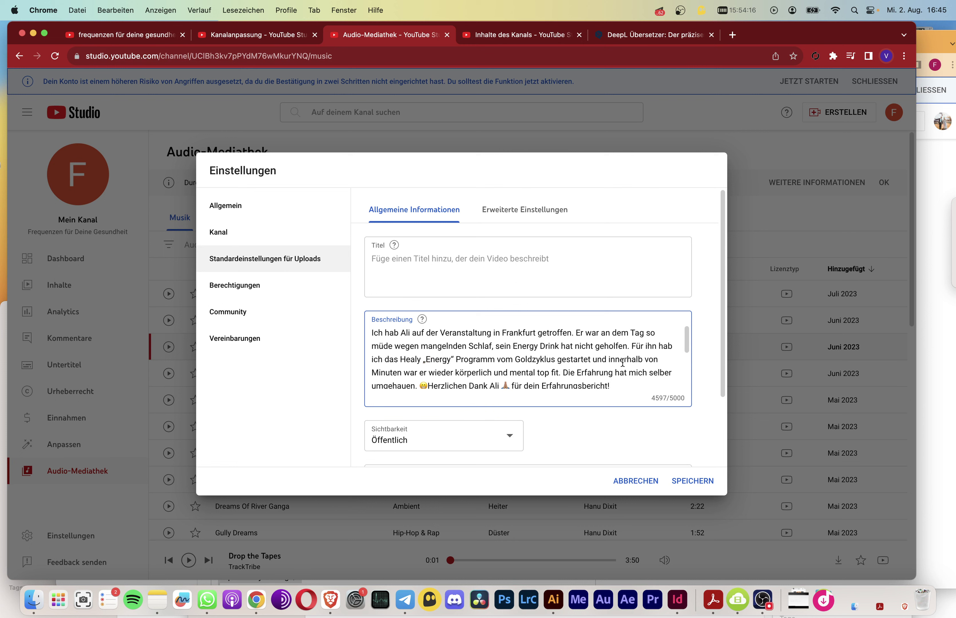
pyautogui.moveTo(611, 386); pyautogui.dragTo(357, 315)
pyautogui.press('BackSpace')
pyautogui.moveTo(595, 375); pyautogui.dragTo(355, 338)
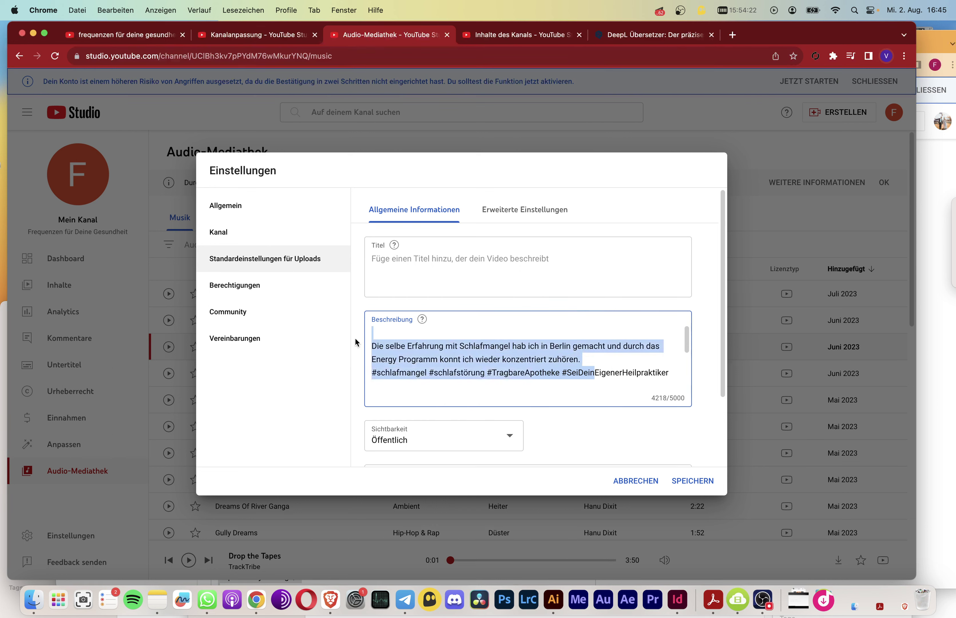
pyautogui.press('BackSpace')
pyautogui.moveTo(441, 388); pyautogui.dragTo(371, 328)
pyautogui.press('BackSpace')
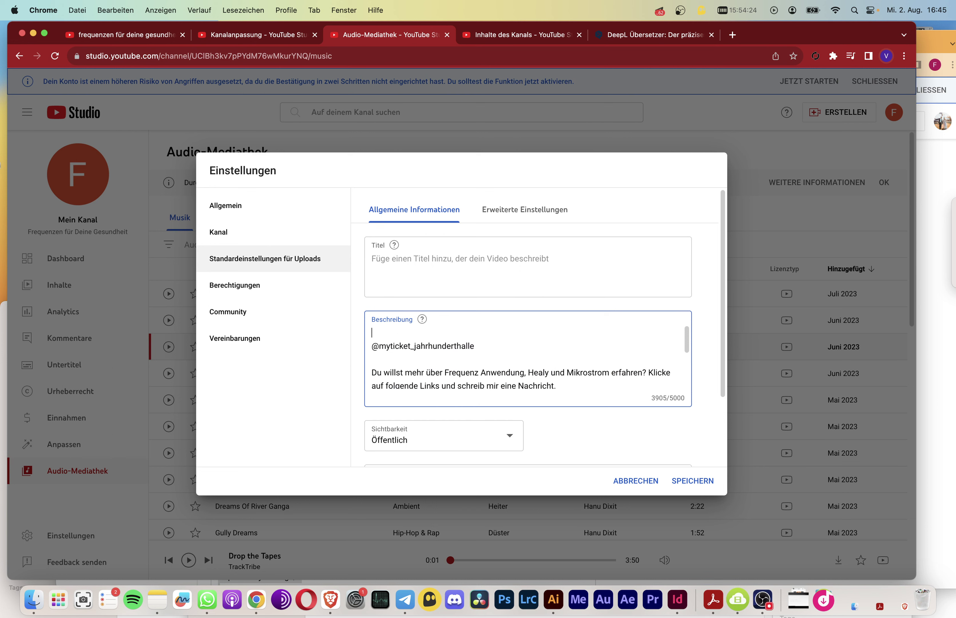
pyautogui.moveTo(482, 348); pyautogui.dragTo(365, 343)
pyautogui.press('BackSpace')
pyautogui.press('BackSpace')
pyautogui.press('BackSpace')
pyautogui.press('BackSpace')
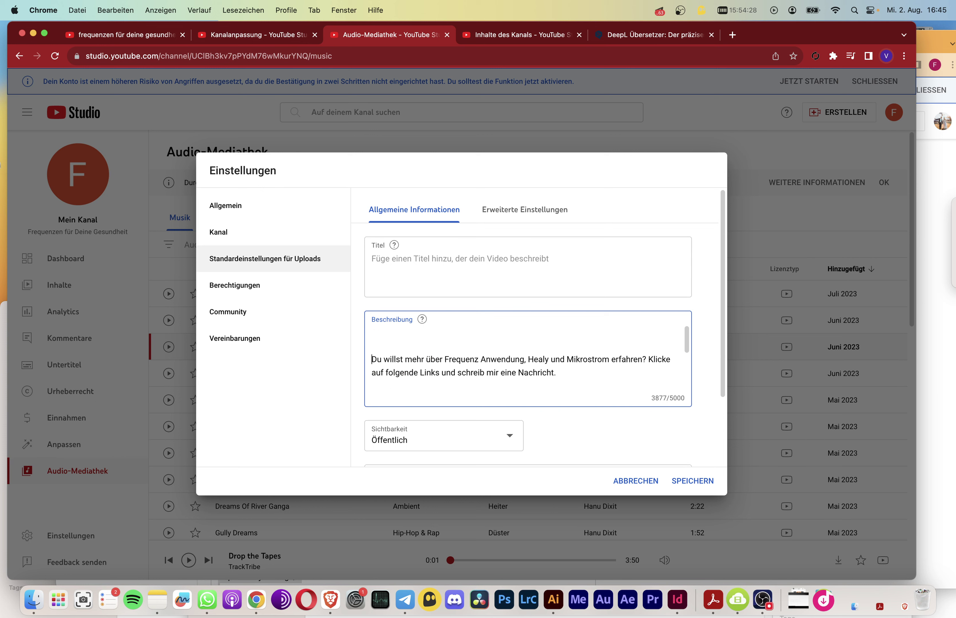
# Delete the Kolloidales Silber section with its links and the extra blank line before "UrQuelle Diamant | Wasserfilter" in the default description.
pyautogui.scroll(-2, 558, 369)
pyautogui.scroll(-4, 558, 369)
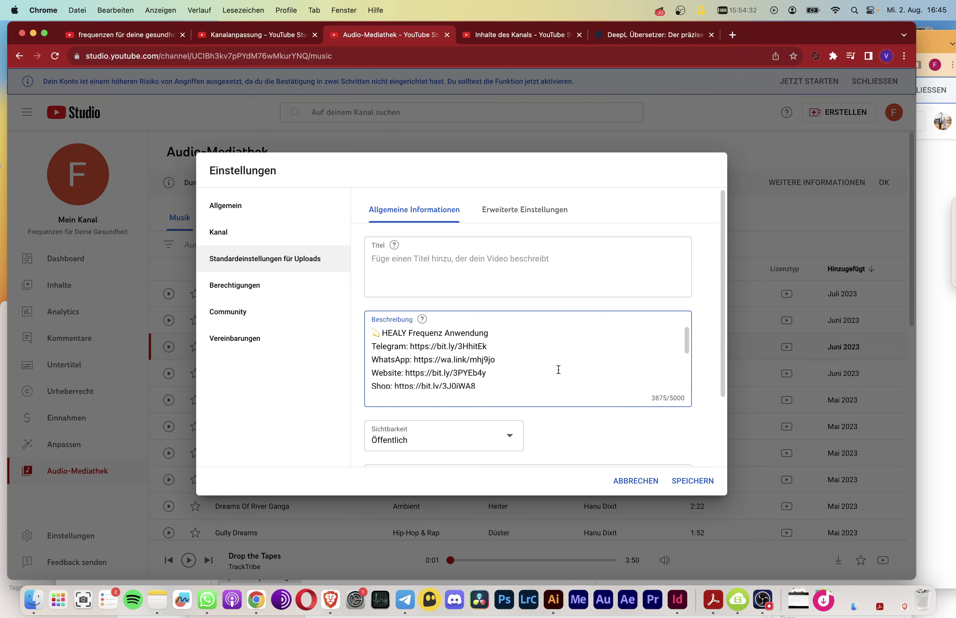
pyautogui.scroll(-2, 559, 369)
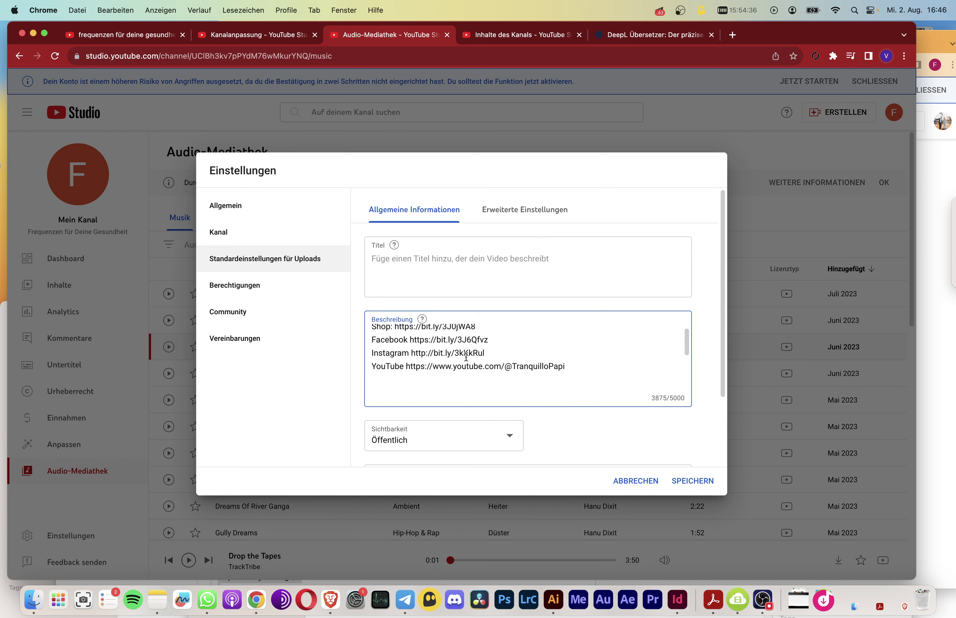
pyautogui.scroll(-1, 508, 364)
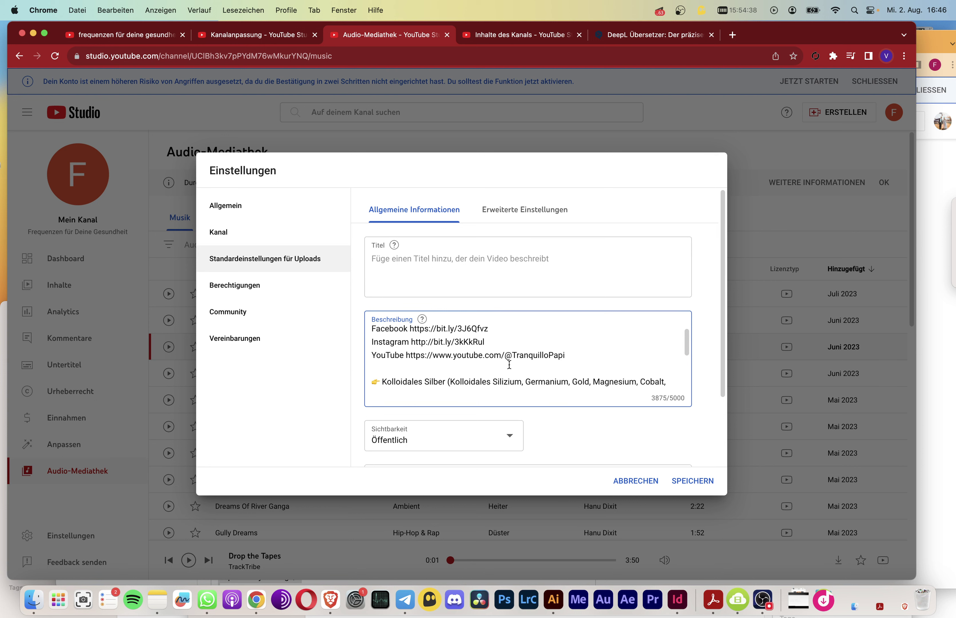
pyautogui.scroll(-3, 509, 364)
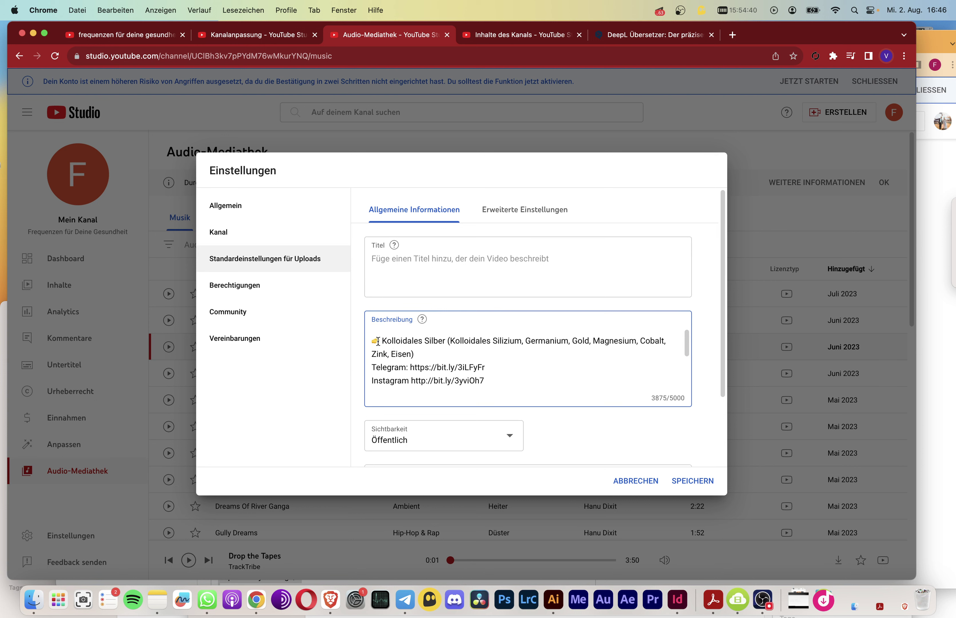
pyautogui.moveTo(378, 341); pyautogui.dragTo(453, 358)
pyautogui.press('BackSpace')
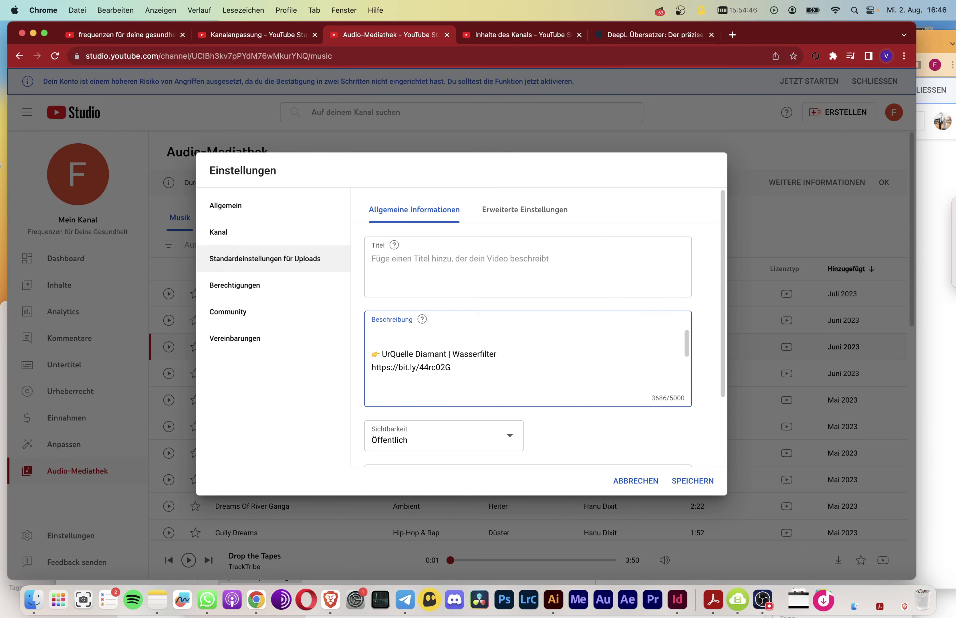
pyautogui.scroll(-5, 449, 363)
pyautogui.scroll(-3, 450, 363)
pyautogui.scroll(4, 462, 363)
pyautogui.click(479, 360)
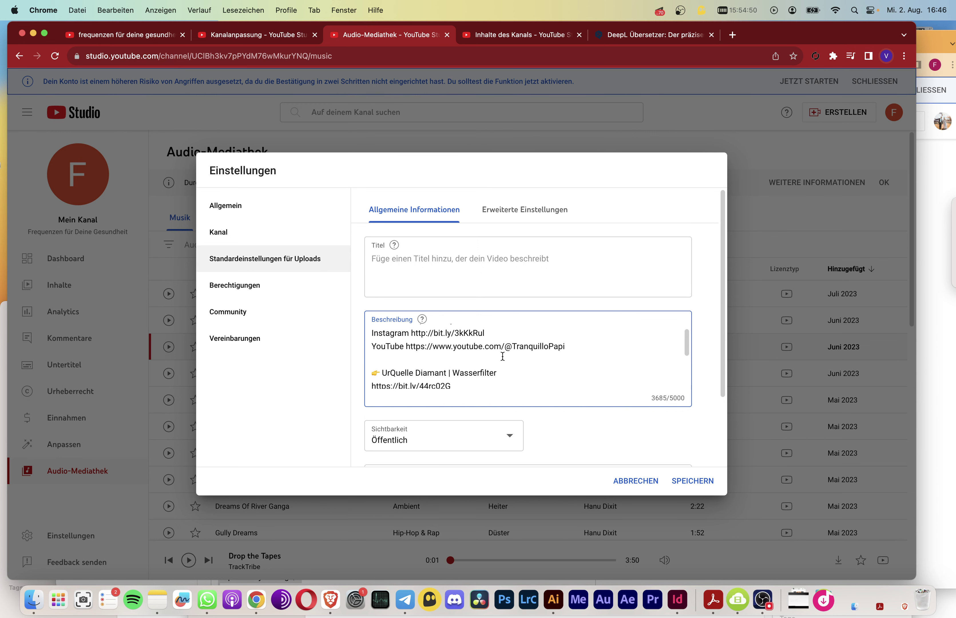
# Delete the product entry directly above "DOCTOR RAW – Zeolith 555g" in the default upload description.
pyautogui.scroll(-5, 554, 363)
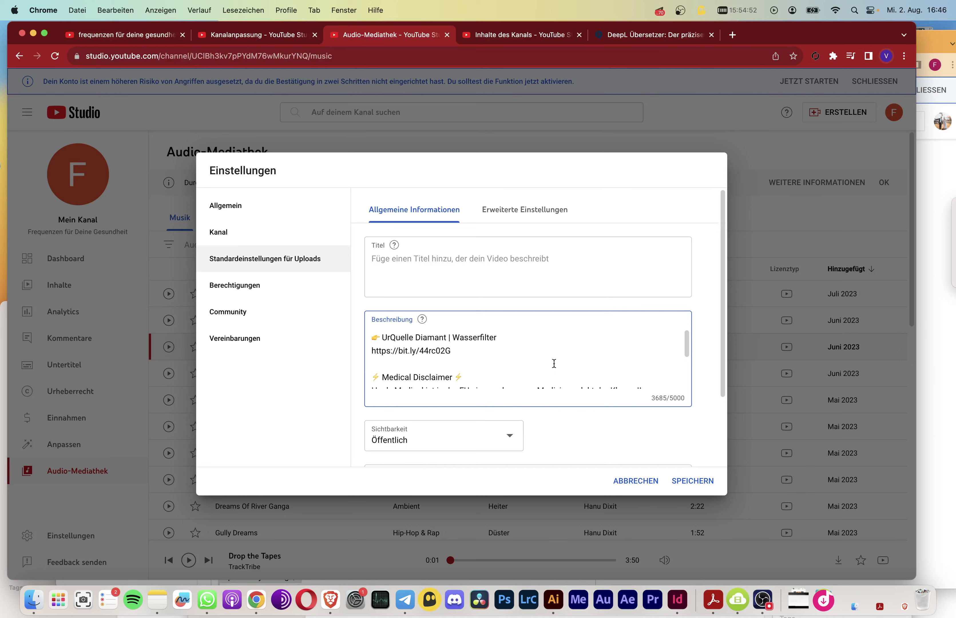
pyautogui.scroll(-3, 553, 363)
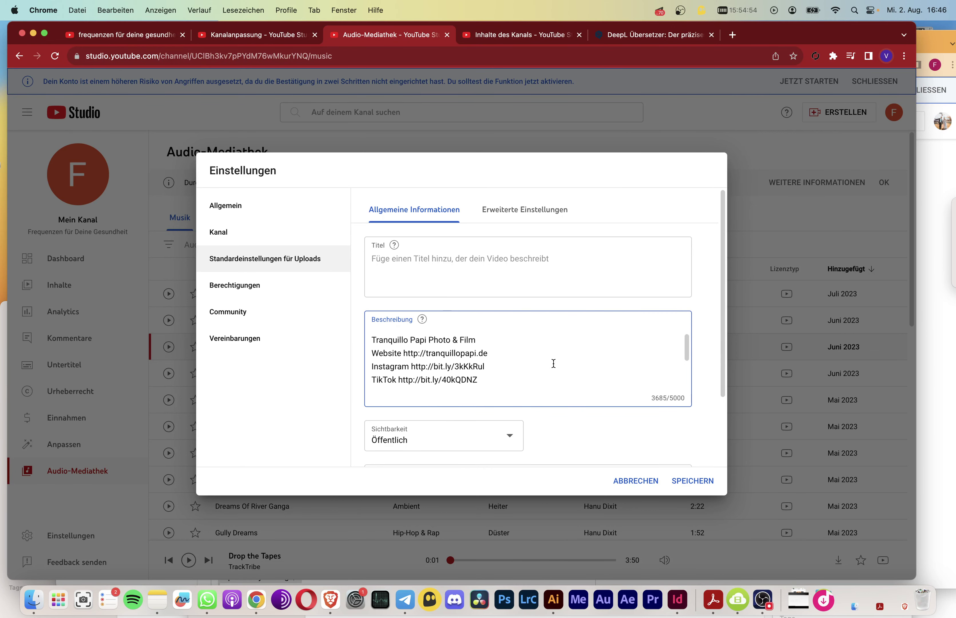
pyautogui.scroll(-1, 553, 363)
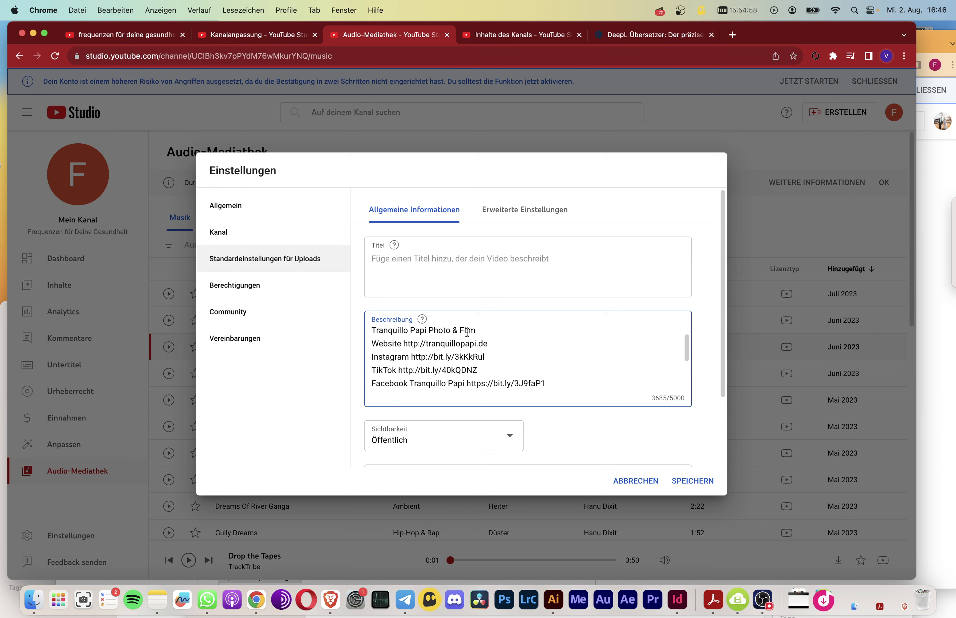
pyautogui.scroll(-3, 503, 374)
pyautogui.scroll(-3, 503, 374)
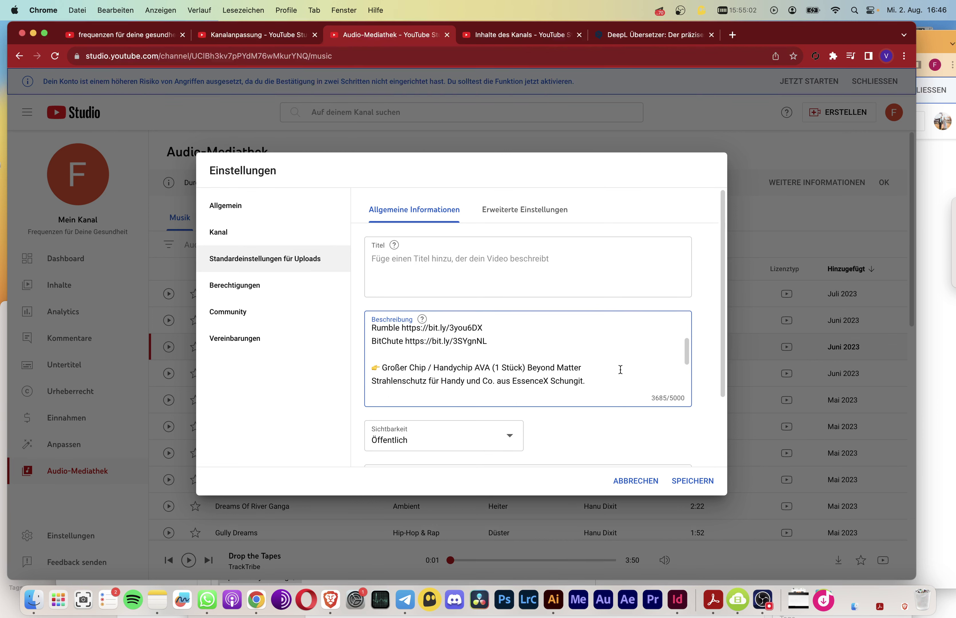
pyautogui.moveTo(687, 341); pyautogui.dragTo(689, 349)
pyautogui.moveTo(462, 365); pyautogui.dragTo(393, 354)
pyautogui.press('BackSpace')
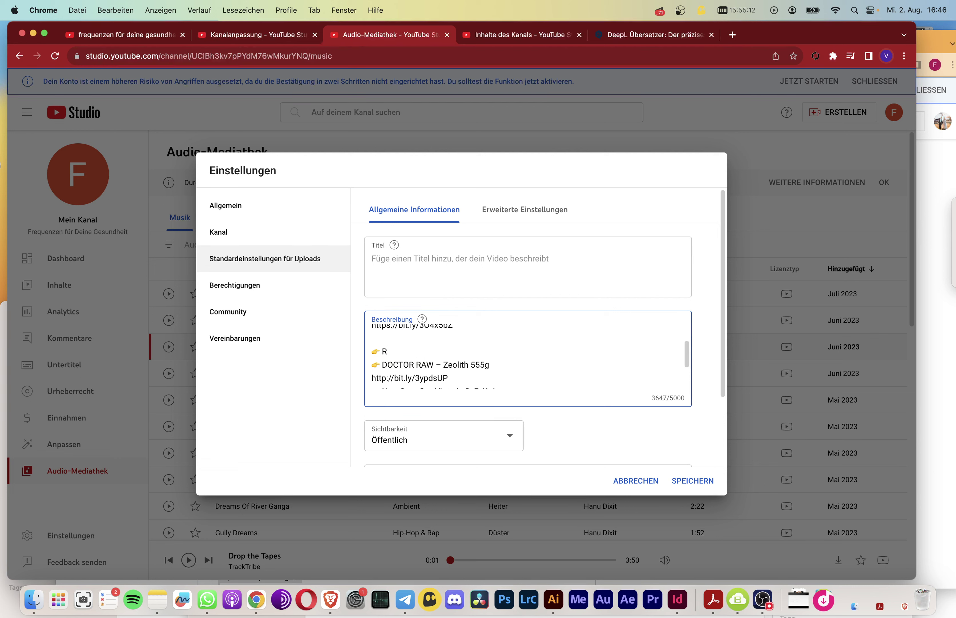
pyautogui.press('BackSpace')
# Delete the surplus hashtag lines at the end of the default description so that it ends with "#passiveseinkommen".
pyautogui.scroll(5, 401, 353)
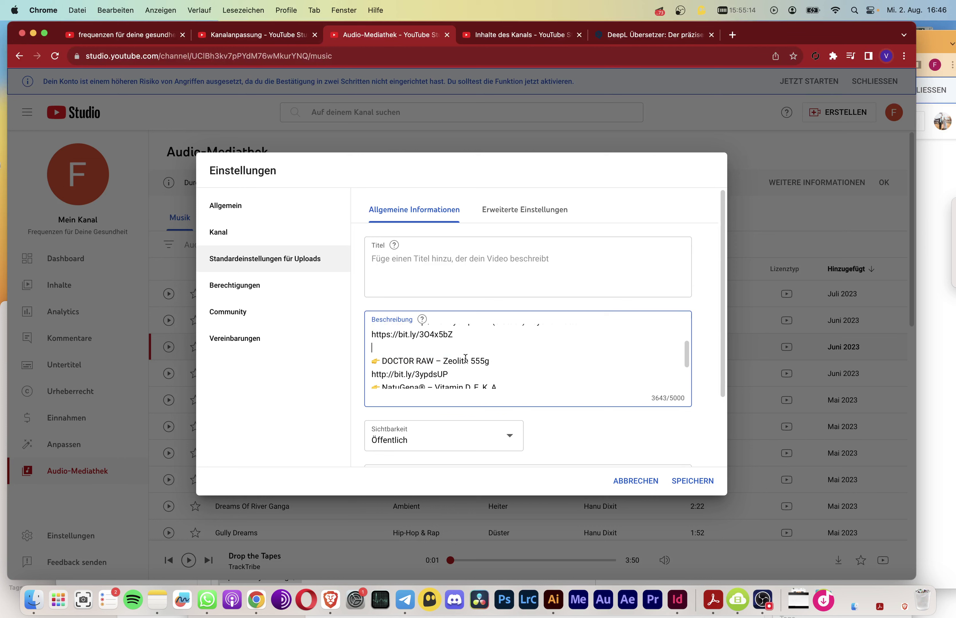
pyautogui.scroll(-3, 605, 367)
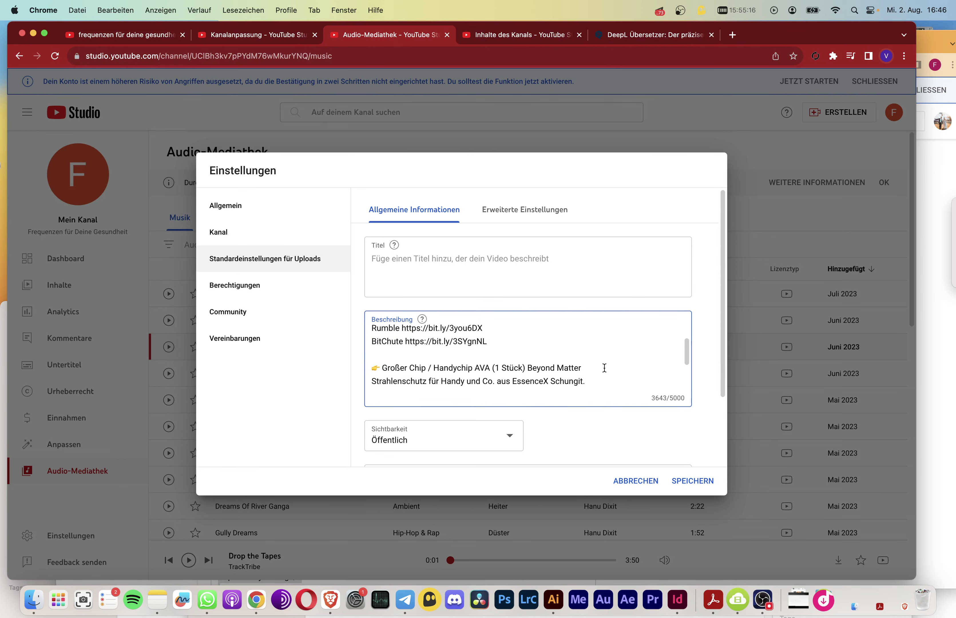
pyautogui.moveTo(687, 356); pyautogui.dragTo(687, 378)
pyautogui.moveTo(429, 379); pyautogui.dragTo(371, 354)
pyautogui.press('BackSpace')
pyautogui.moveTo(527, 380); pyautogui.dragTo(386, 340)
pyautogui.press('BackSpace')
pyautogui.moveTo(539, 381); pyautogui.dragTo(382, 342)
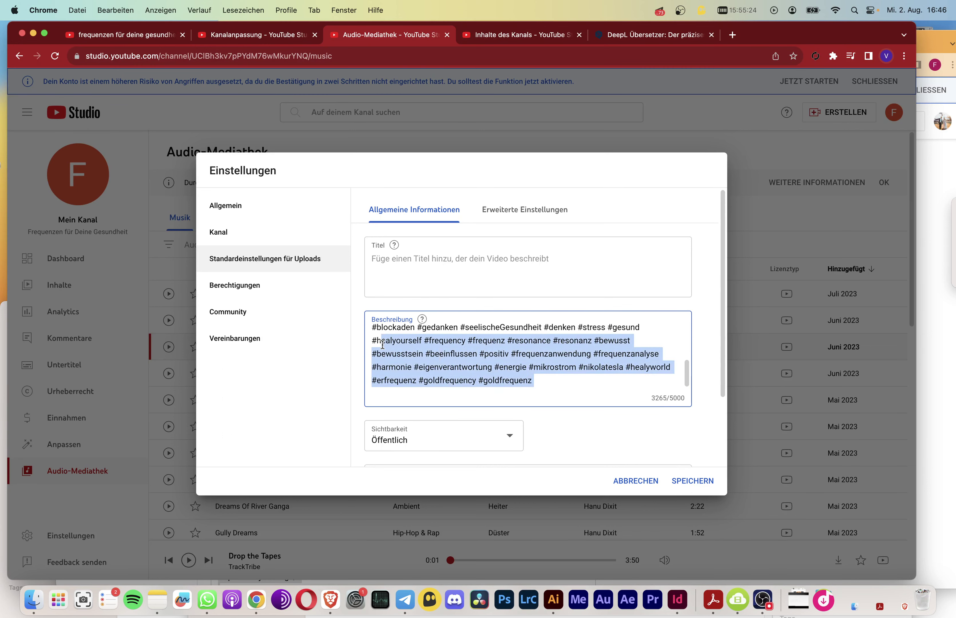
pyautogui.press('BackSpace')
pyautogui.moveTo(659, 382); pyautogui.dragTo(371, 380)
pyautogui.press('BackSpace')
pyautogui.press('BackSpace')
# Remove the hashtags #haarausfall, #aminosäuren and #digitalNutrition so the hashtag block starts with #healy.
pyautogui.scroll(2, 486, 357)
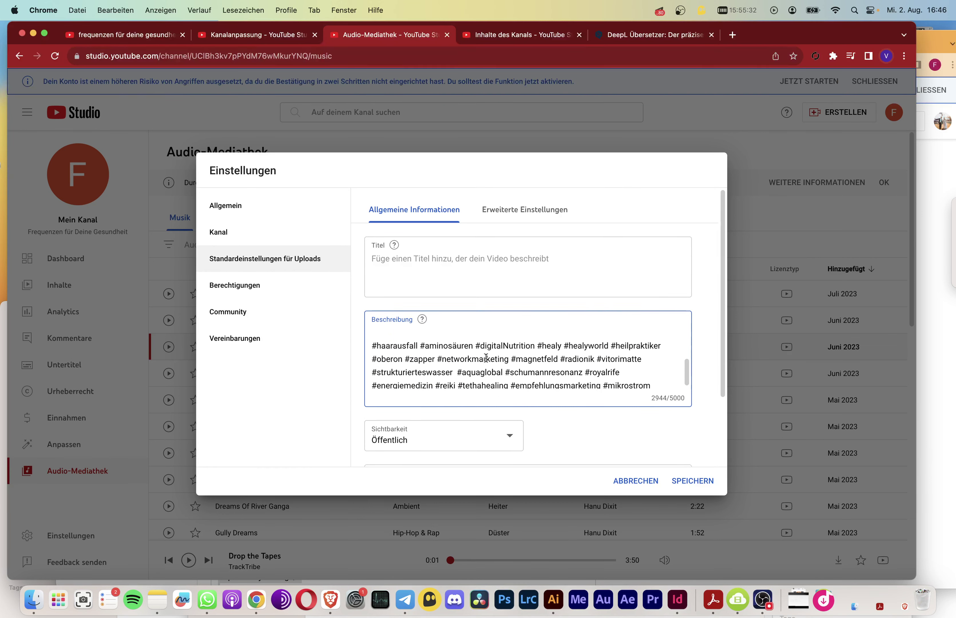
pyautogui.moveTo(536, 347); pyautogui.dragTo(380, 347)
pyautogui.press('BackSpace')
pyautogui.press('BackSpace')
pyautogui.press('BackSpace')
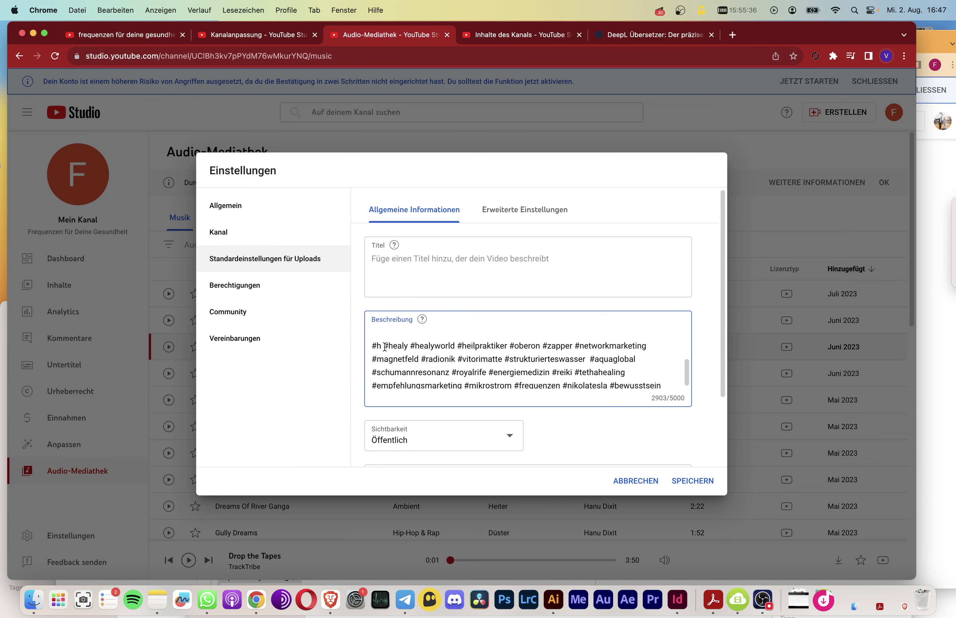
pyautogui.press('Delete')
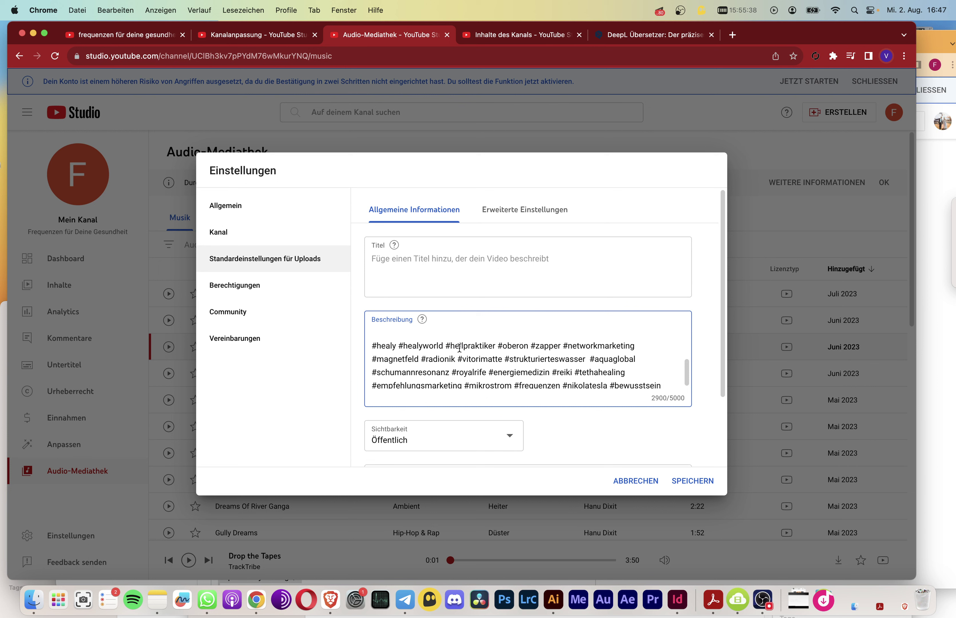
# Remove the hashtags #aquaglobal, #radionik and #vitorimatte from the default description.
pyautogui.scroll(-1, 574, 362)
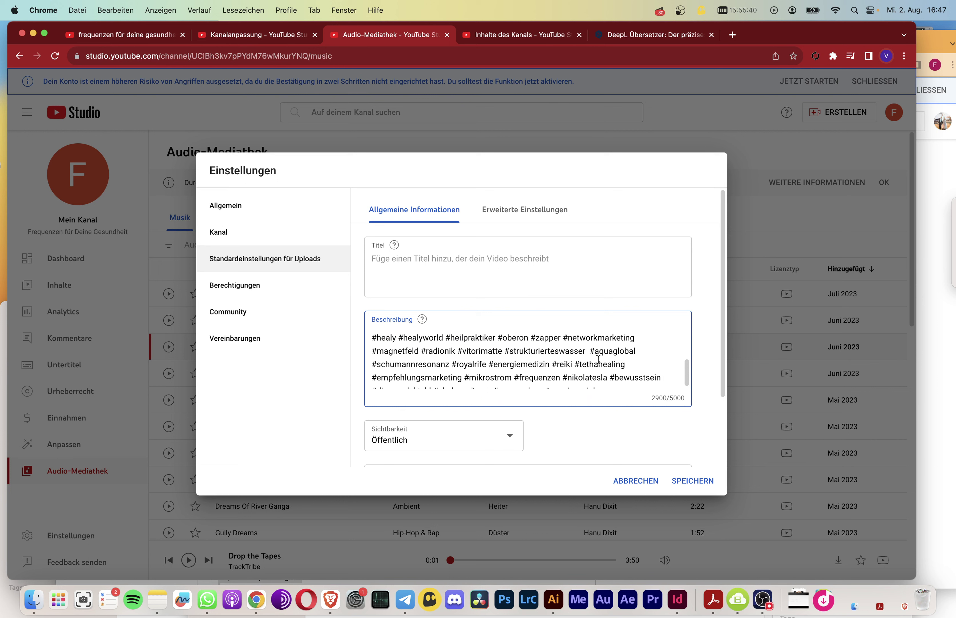
pyautogui.moveTo(636, 350); pyautogui.dragTo(588, 351)
pyautogui.press('BackSpace')
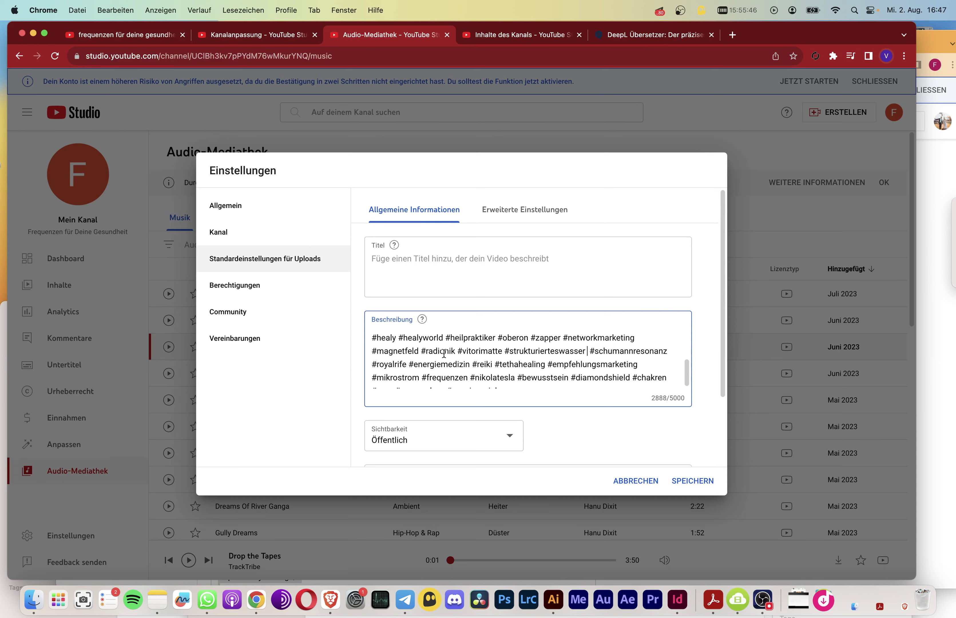
pyautogui.moveTo(501, 350); pyautogui.dragTo(420, 351)
pyautogui.press('BackSpace')
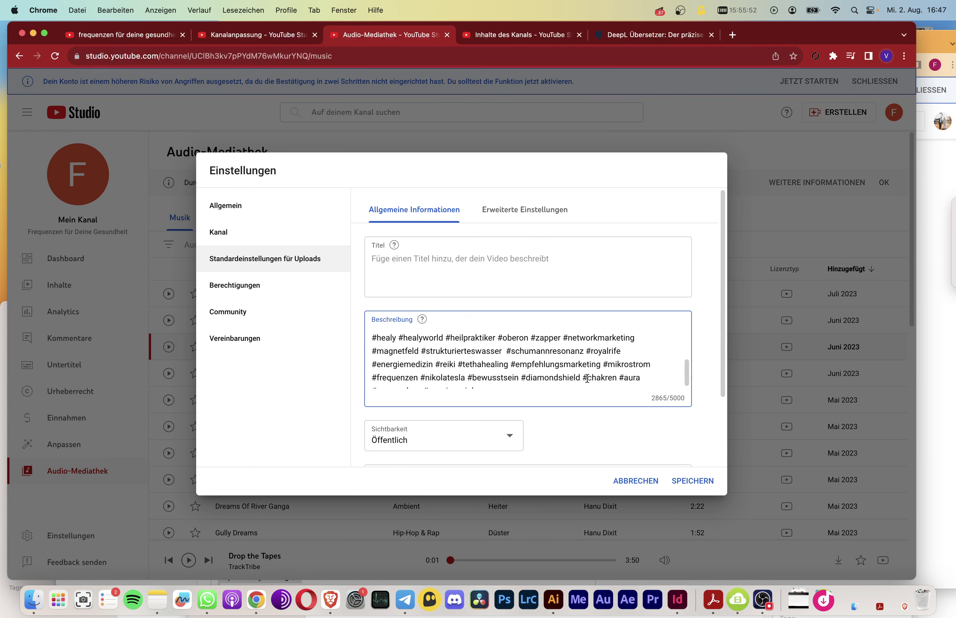
# Remove the hashtags #diamondshield and #oberon from the default description.
pyautogui.moveTo(578, 376); pyautogui.dragTo(522, 378)
pyautogui.press('BackSpace')
pyautogui.press('BackSpace')
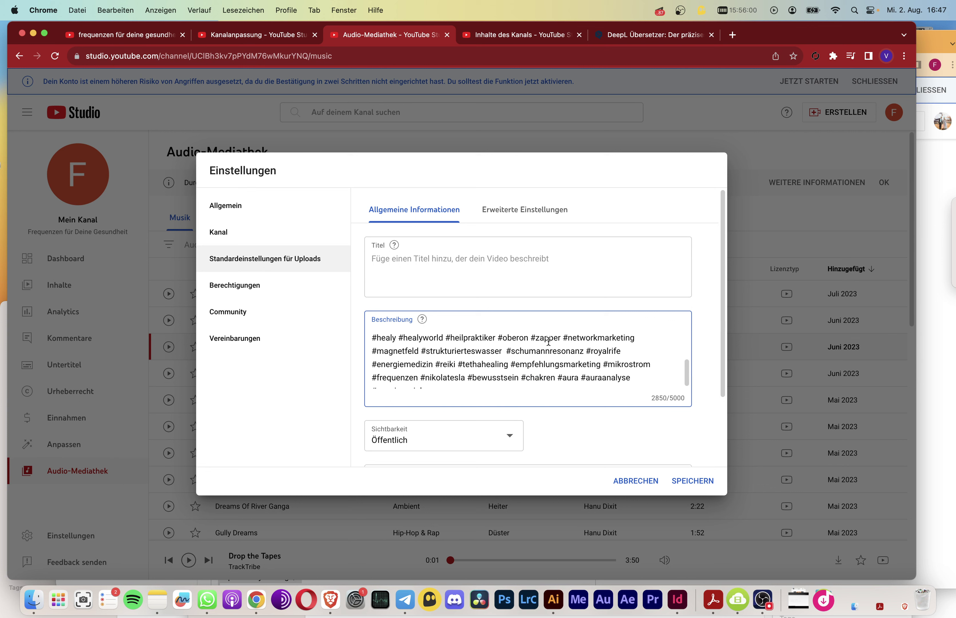
pyautogui.moveTo(531, 339); pyautogui.dragTo(497, 339)
pyautogui.press('BackSpace')
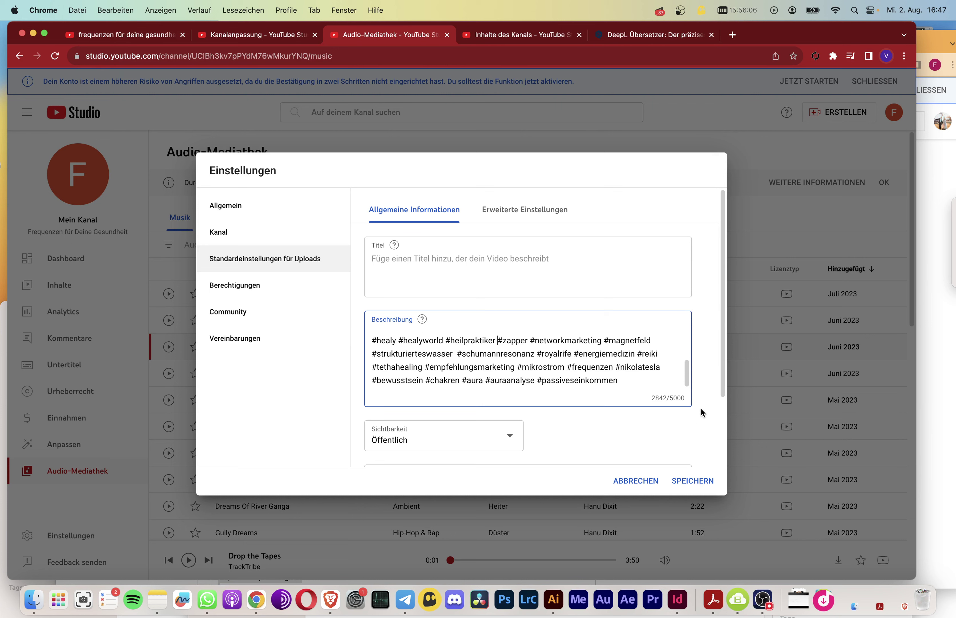
# Review the advanced upload defaults and the channel permissions, dismissing the notice about managing permissions on mobile devices.
pyautogui.click(482, 264)
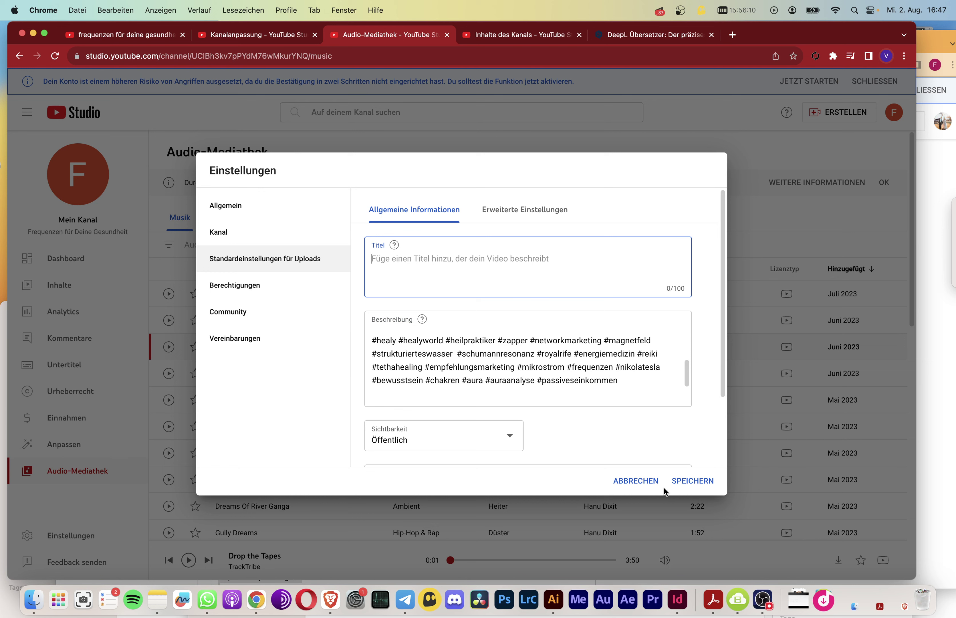
pyautogui.click(520, 212)
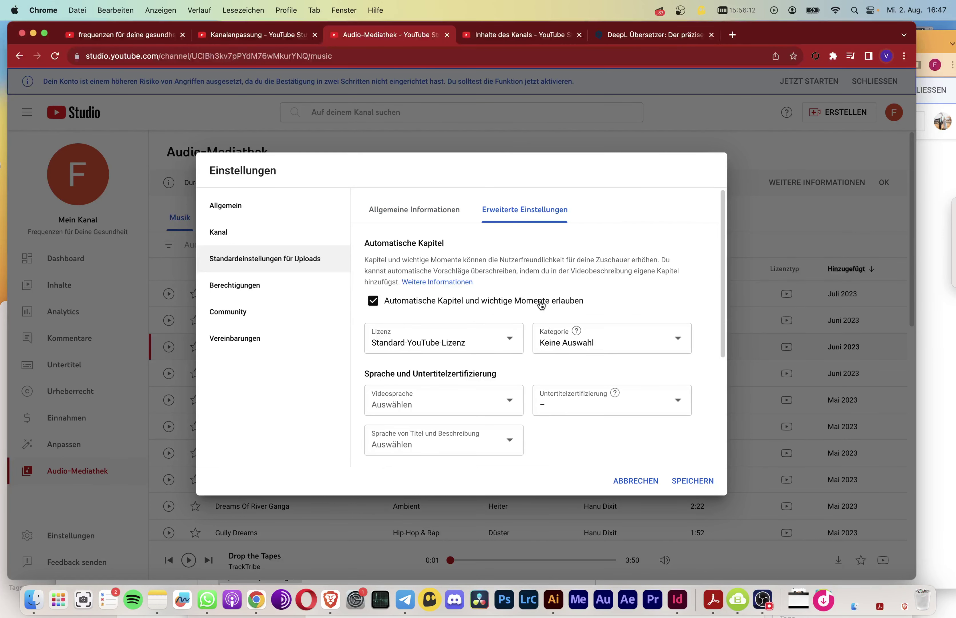
pyautogui.click(426, 215)
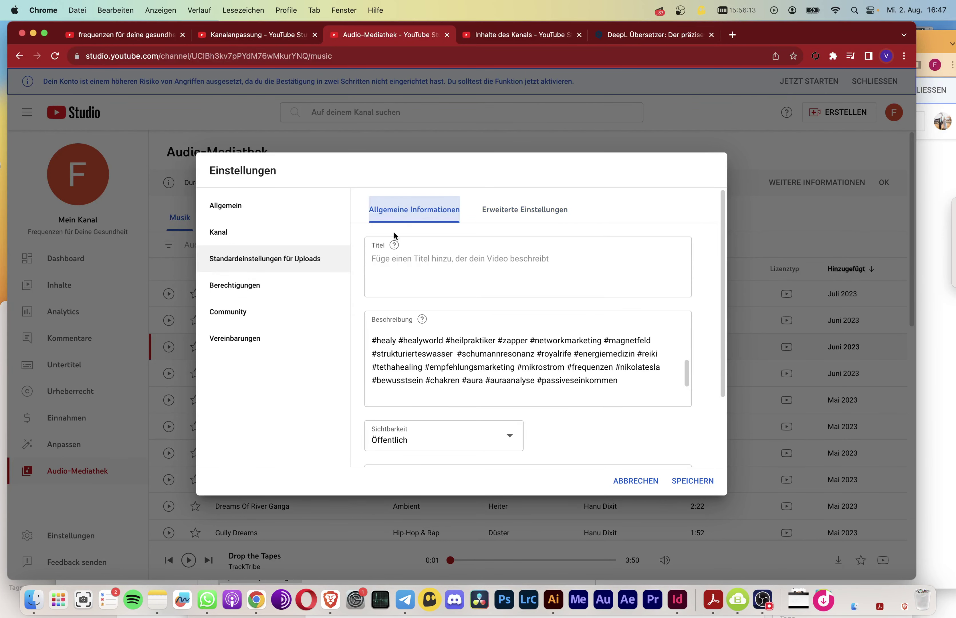
pyautogui.click(284, 290)
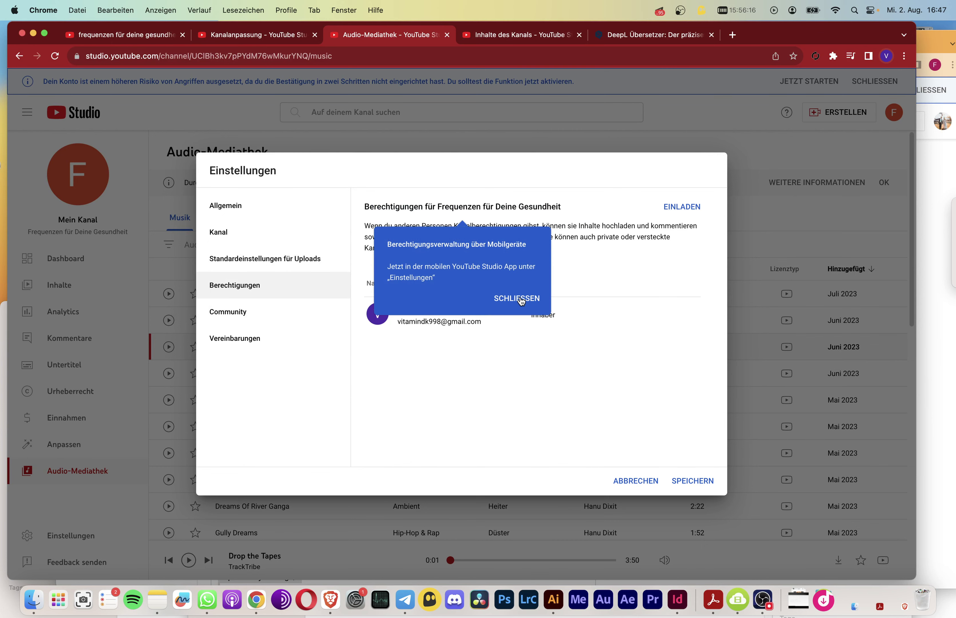
pyautogui.click(498, 299)
pyautogui.moveTo(534, 316)
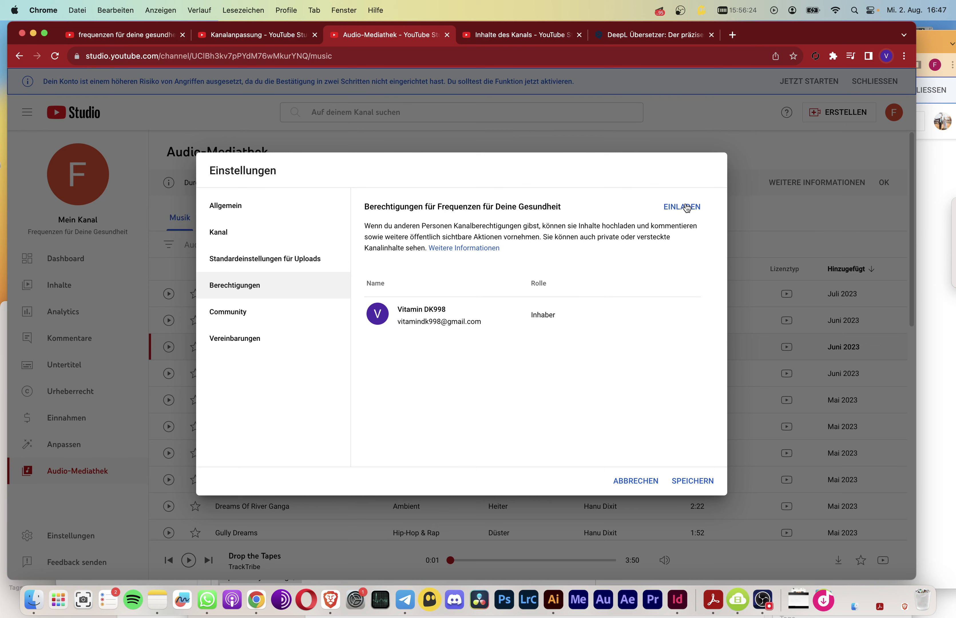
# Look through the community filters, comment defaults, agreements and general settings, and save the channel settings.
pyautogui.click(239, 323)
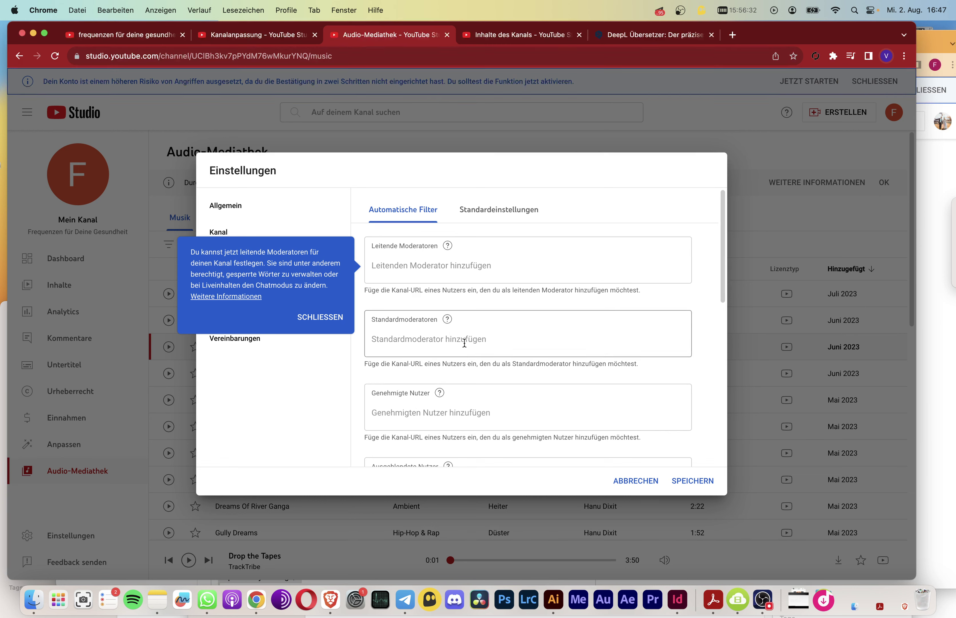
pyautogui.scroll(-10, 484, 345)
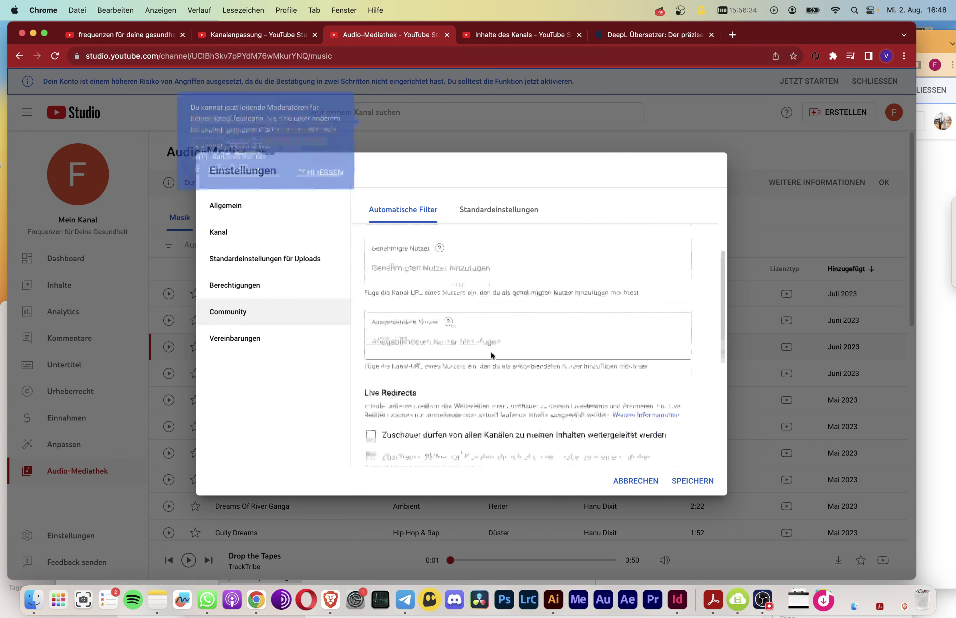
pyautogui.scroll(10, 492, 352)
pyautogui.click(486, 219)
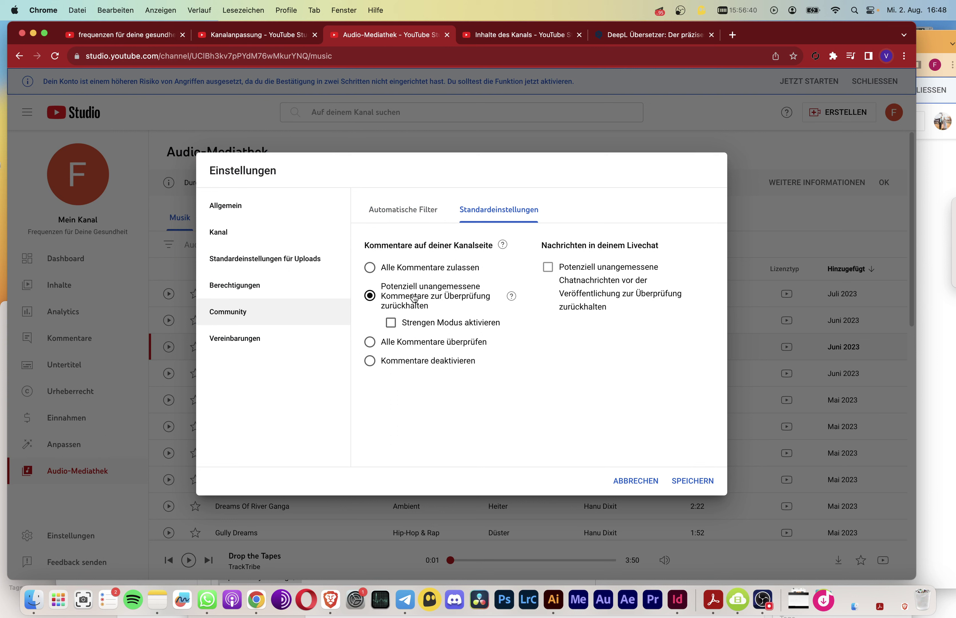
pyautogui.click(243, 338)
pyautogui.click(249, 213)
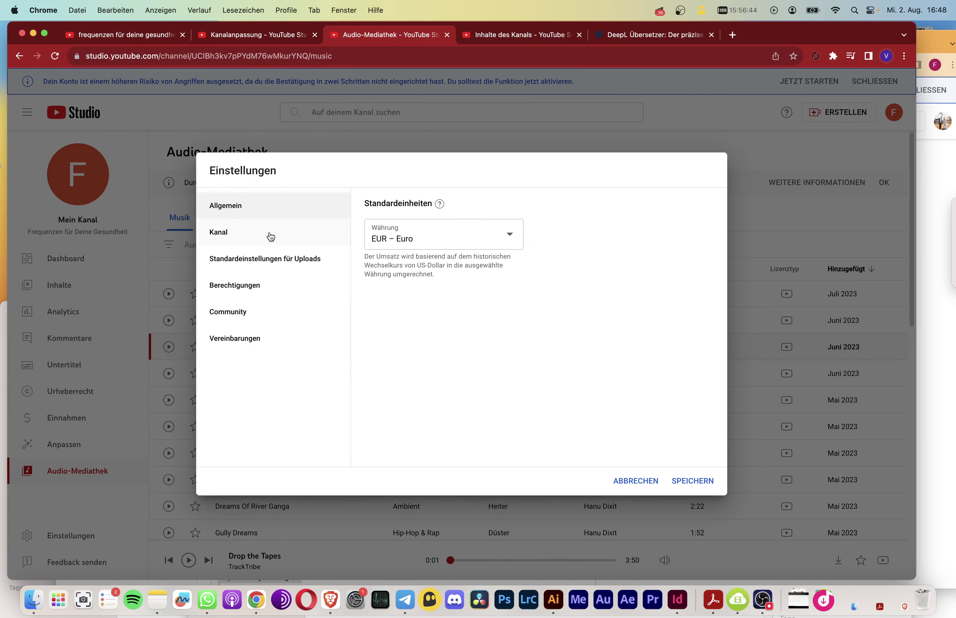
pyautogui.click(694, 481)
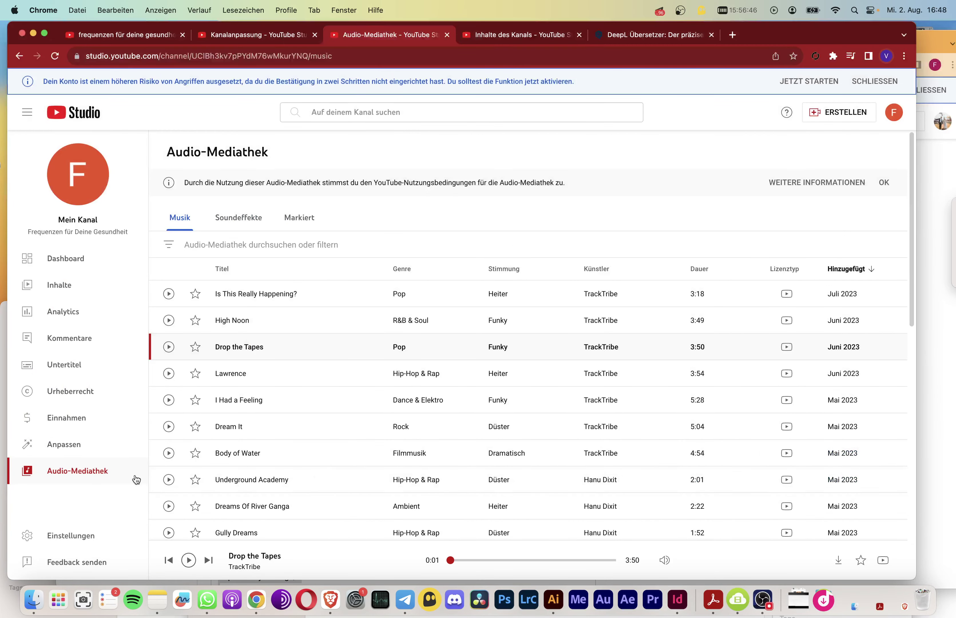
# Reopen the settings and check the channel's general information, advanced settings and feature availability.
pyautogui.click(73, 536)
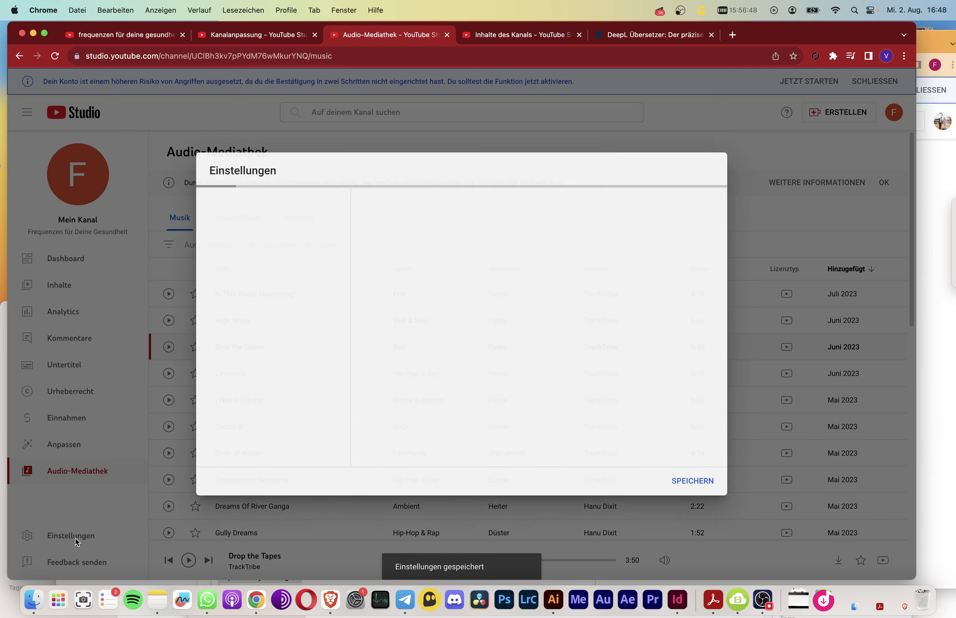
pyautogui.click(255, 236)
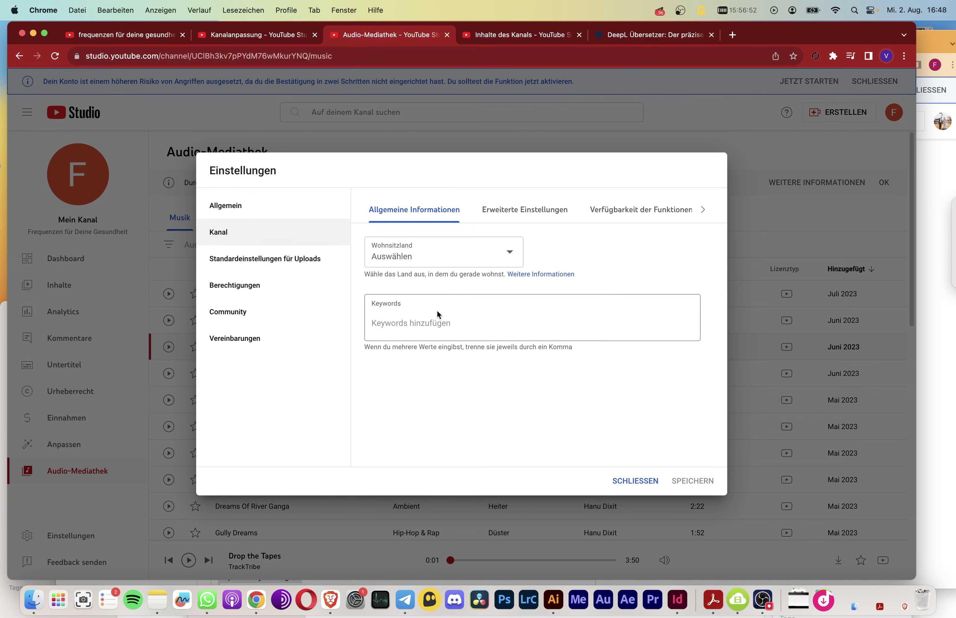
pyautogui.click(517, 210)
pyautogui.click(603, 209)
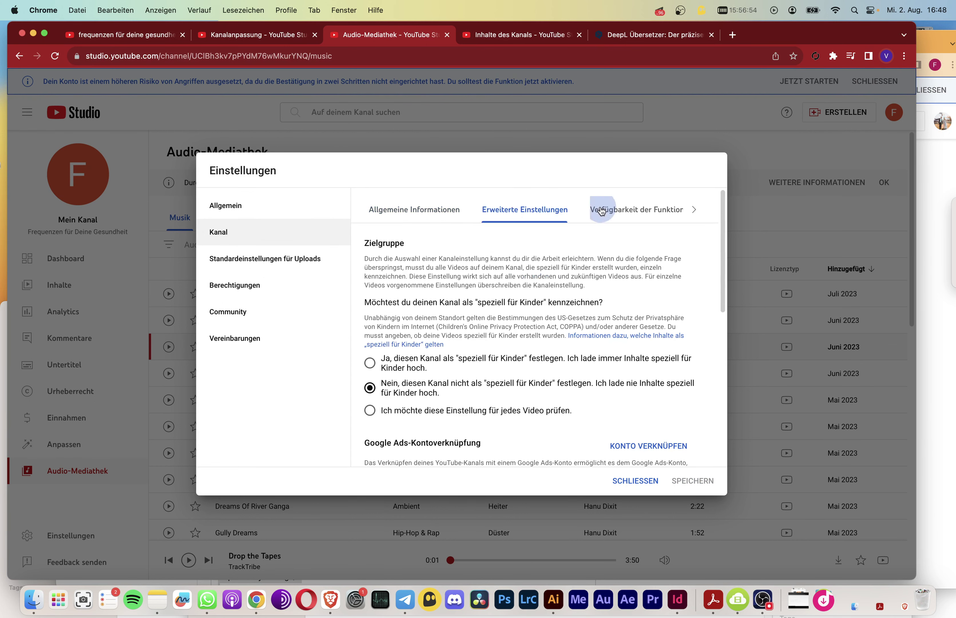
# Check the saved upload defaults, including description, visibility and tags, and close the settings.
pyautogui.click(261, 263)
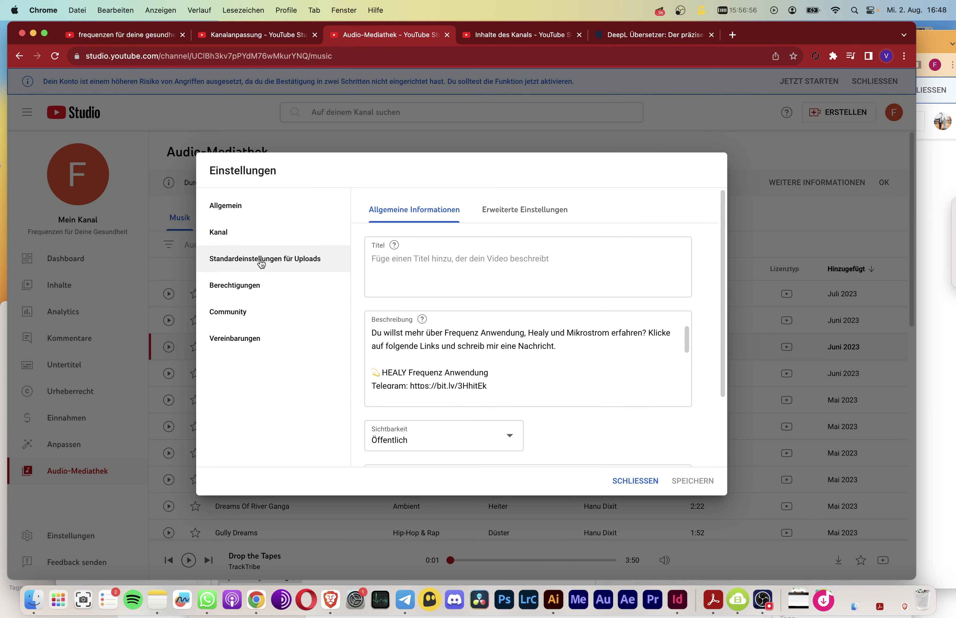
pyautogui.click(437, 250)
pyautogui.click(507, 350)
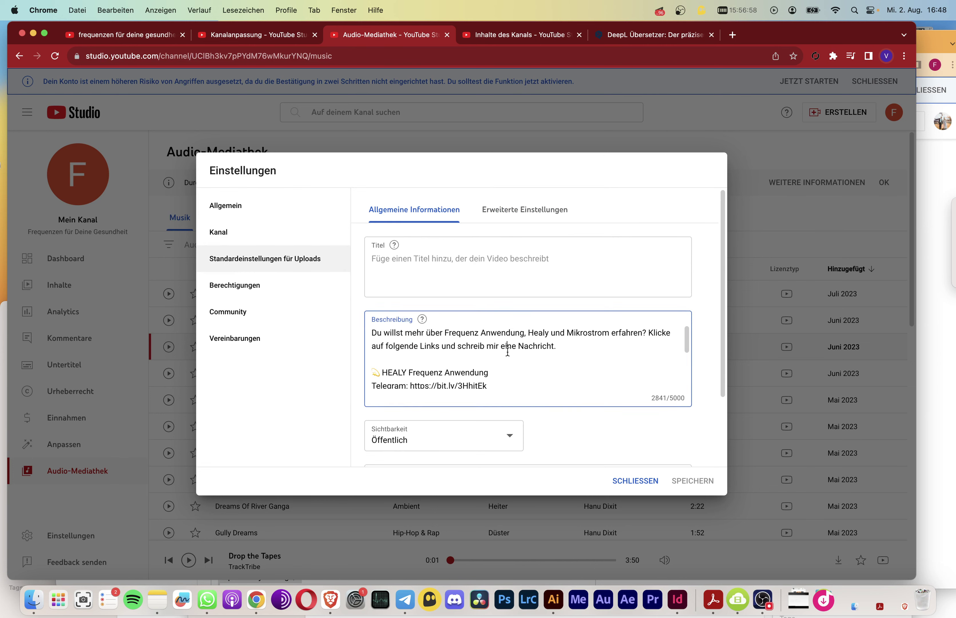
pyautogui.scroll(-2, 506, 350)
pyautogui.scroll(2, 507, 351)
pyautogui.moveTo(382, 332); pyautogui.dragTo(519, 385)
pyautogui.click(550, 355)
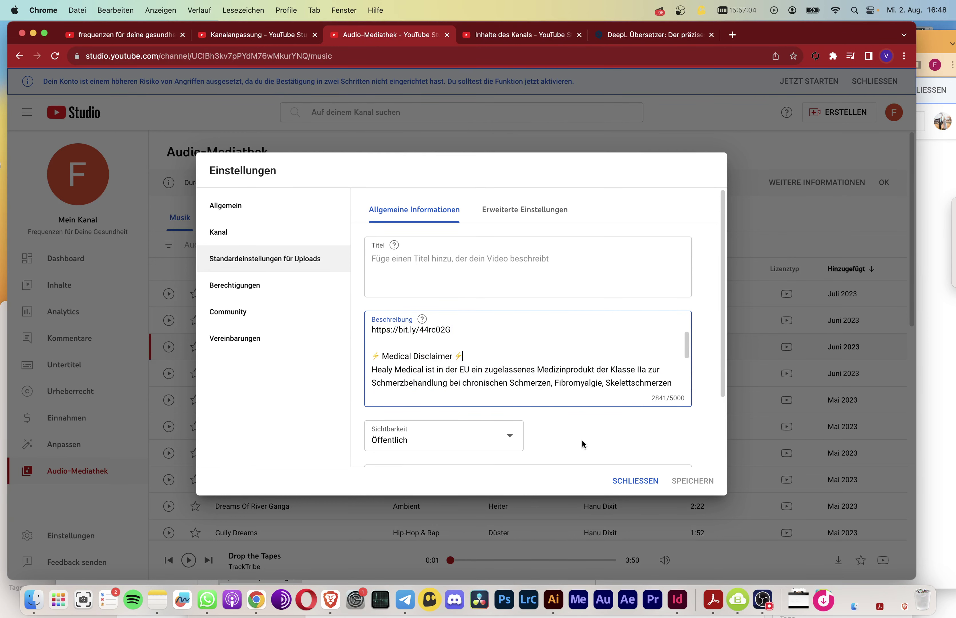
pyautogui.scroll(-3, 581, 439)
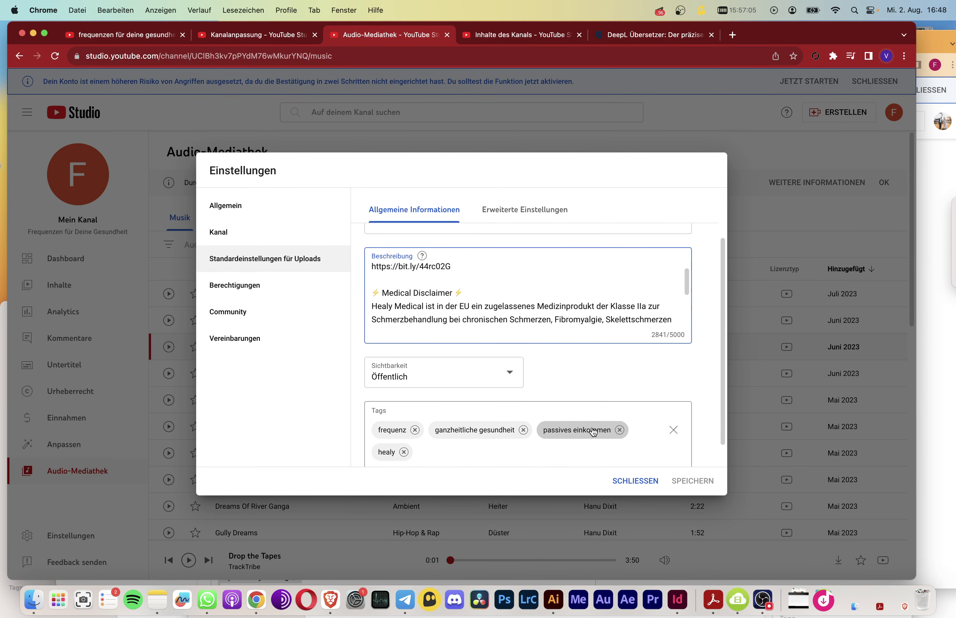
pyautogui.click(634, 481)
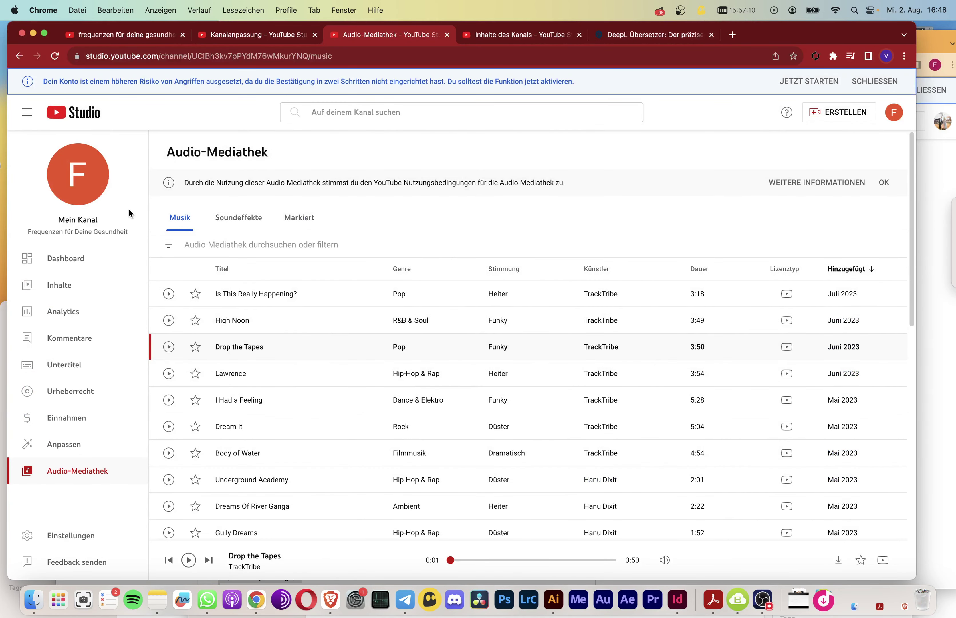
# View the channel dashboard, return to the Kanalanpassung page and open the public channel page and its playlists.
pyautogui.click(59, 261)
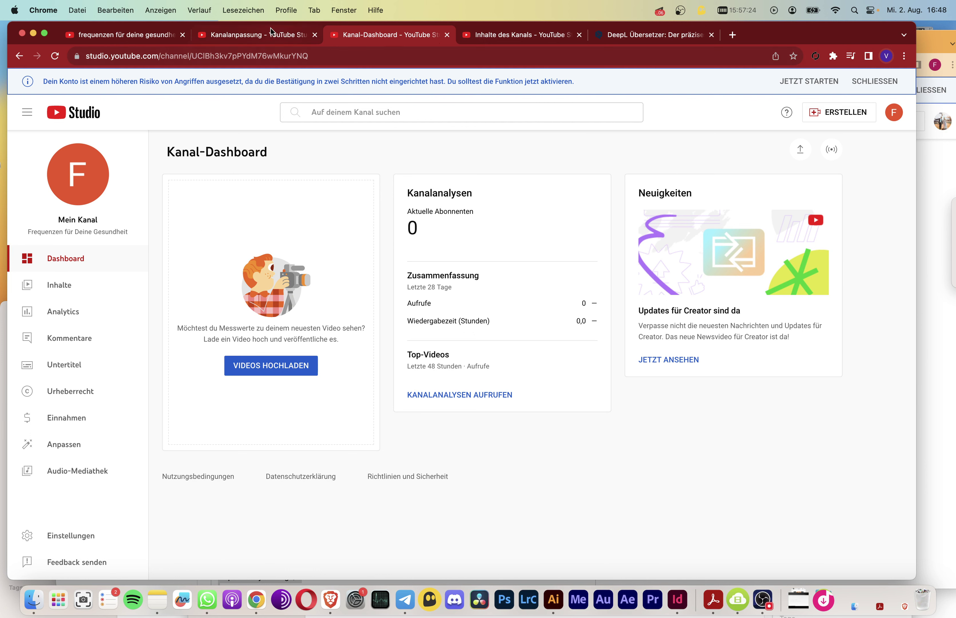
pyautogui.click(263, 35)
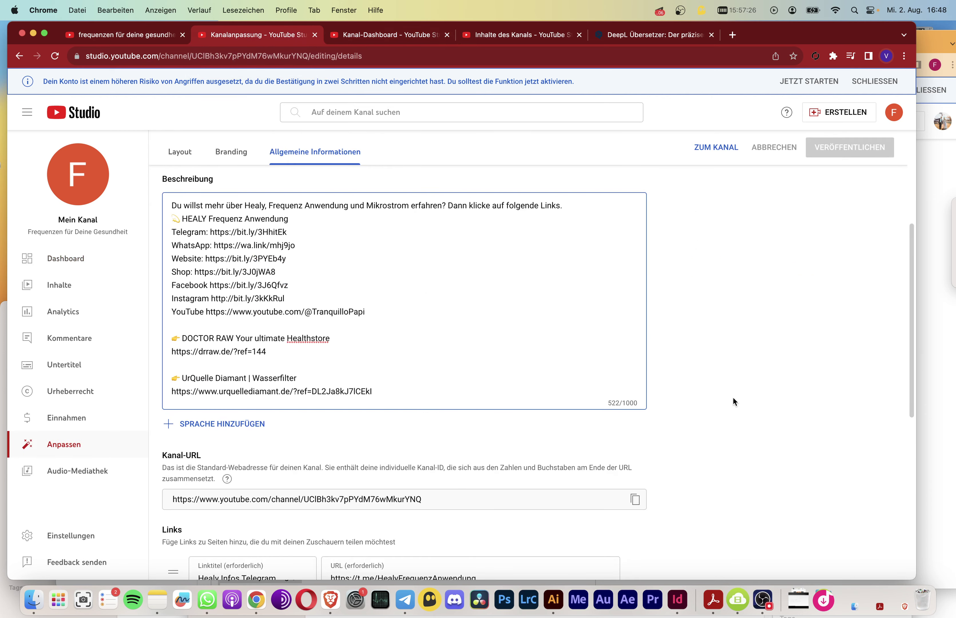
pyautogui.scroll(5, 654, 365)
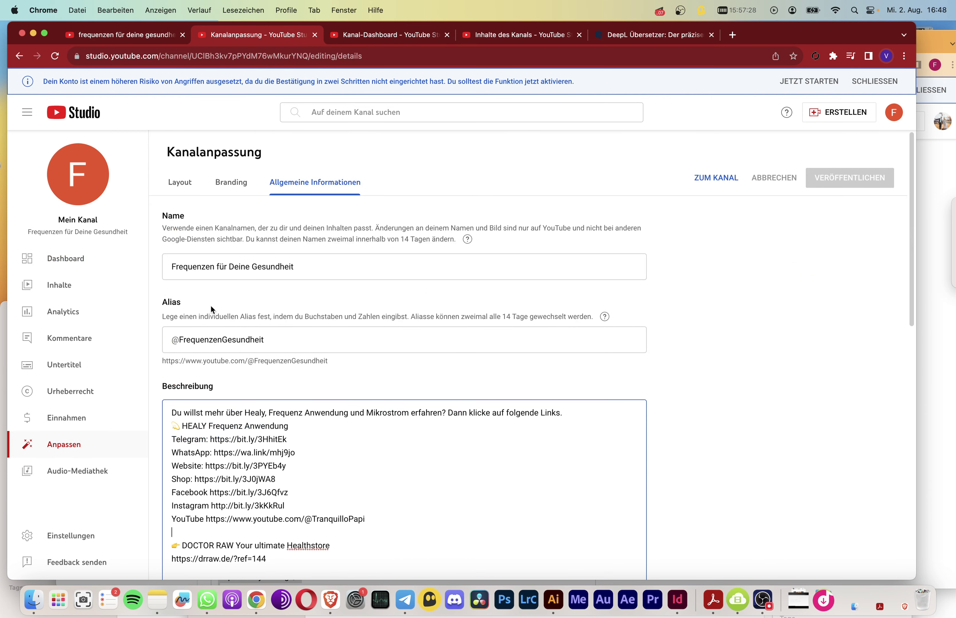
pyautogui.click(719, 178)
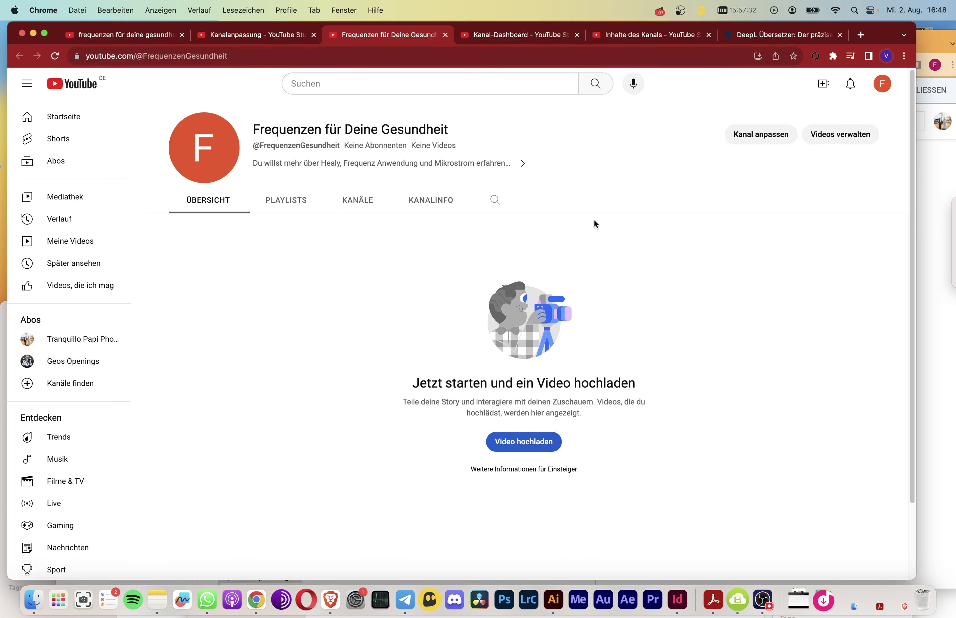
pyautogui.click(280, 204)
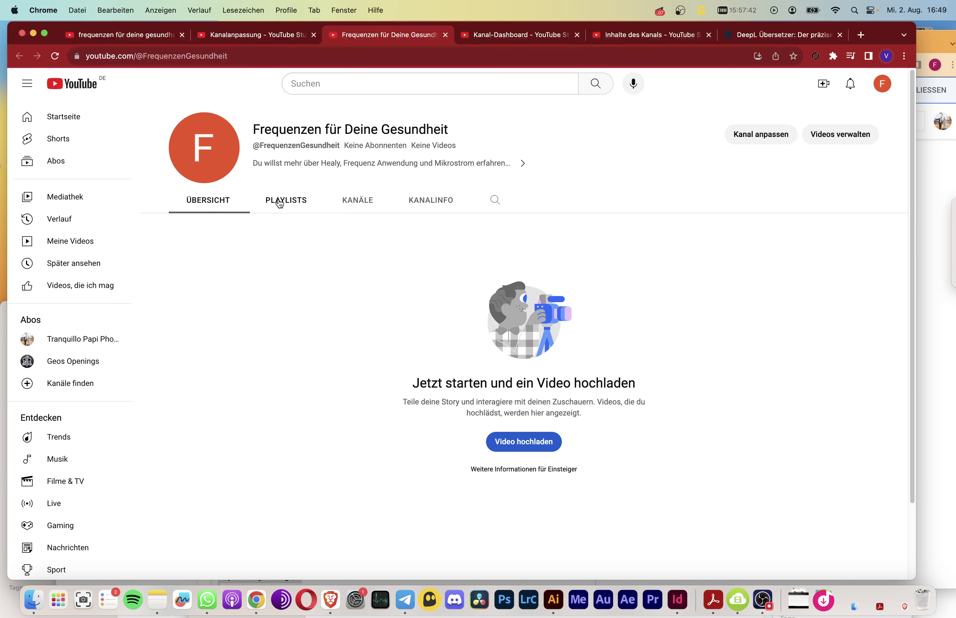